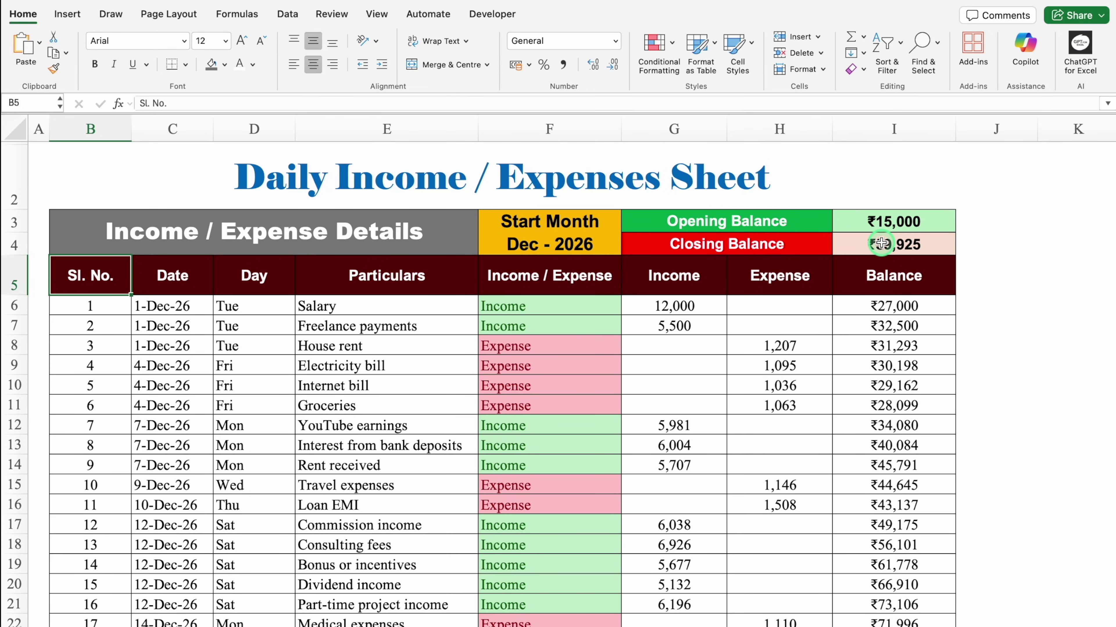
Step: Examine the opening balance amount and the available Income / Expense options for the Salary entry in F6
{"action": "left_click", "coordinate": [918, 222]}
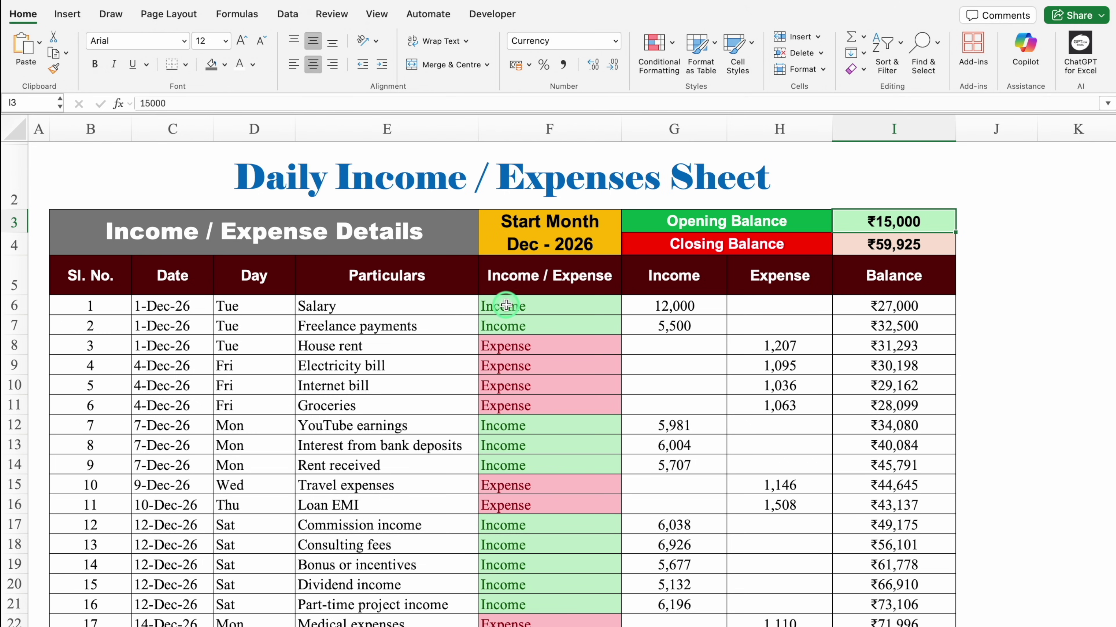
{"action": "left_click", "coordinate": [551, 305]}
{"action": "left_click", "coordinate": [629, 307]}
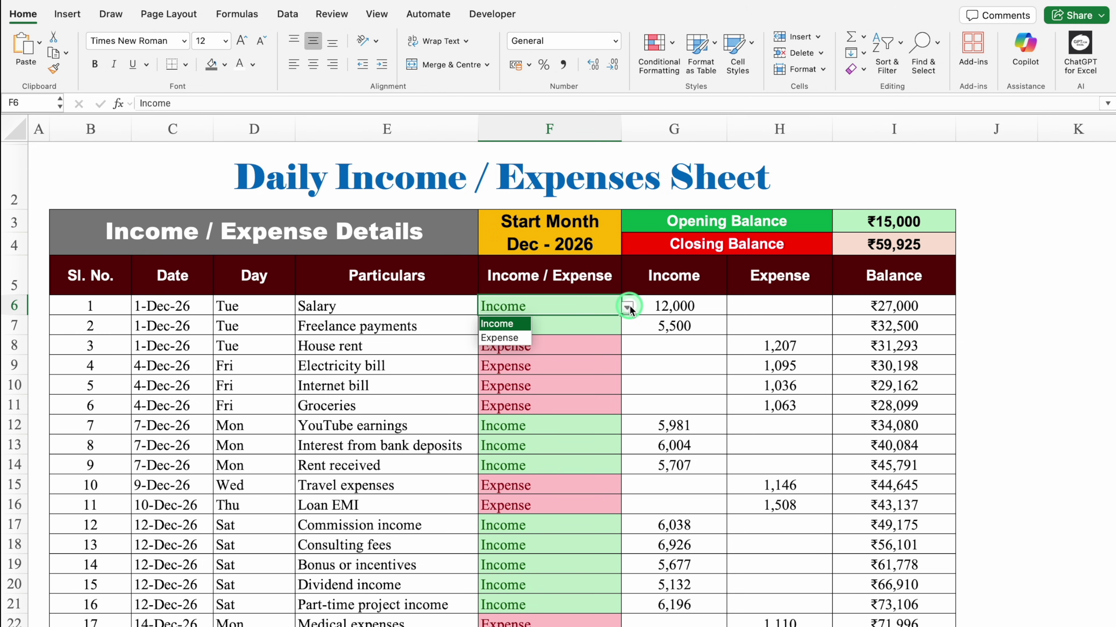
{"action": "left_click", "coordinate": [583, 310]}
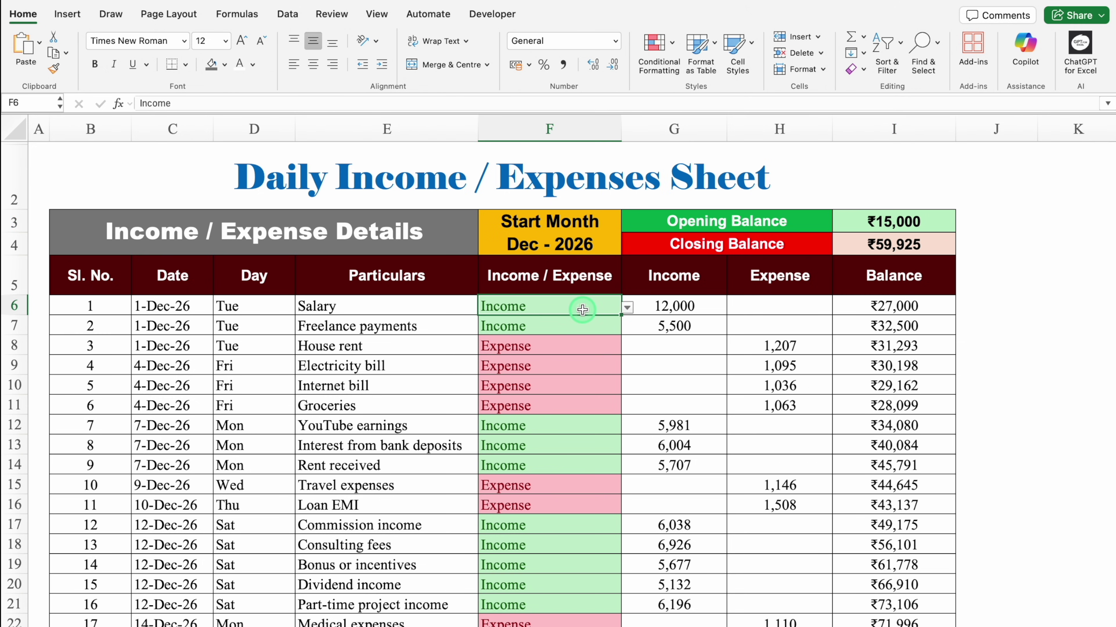
{"action": "left_click", "coordinate": [629, 308]}
Step: Clear the Salary income amount in G6 and set the entry's category in F6 to Expense
{"action": "left_click", "coordinate": [681, 305]}
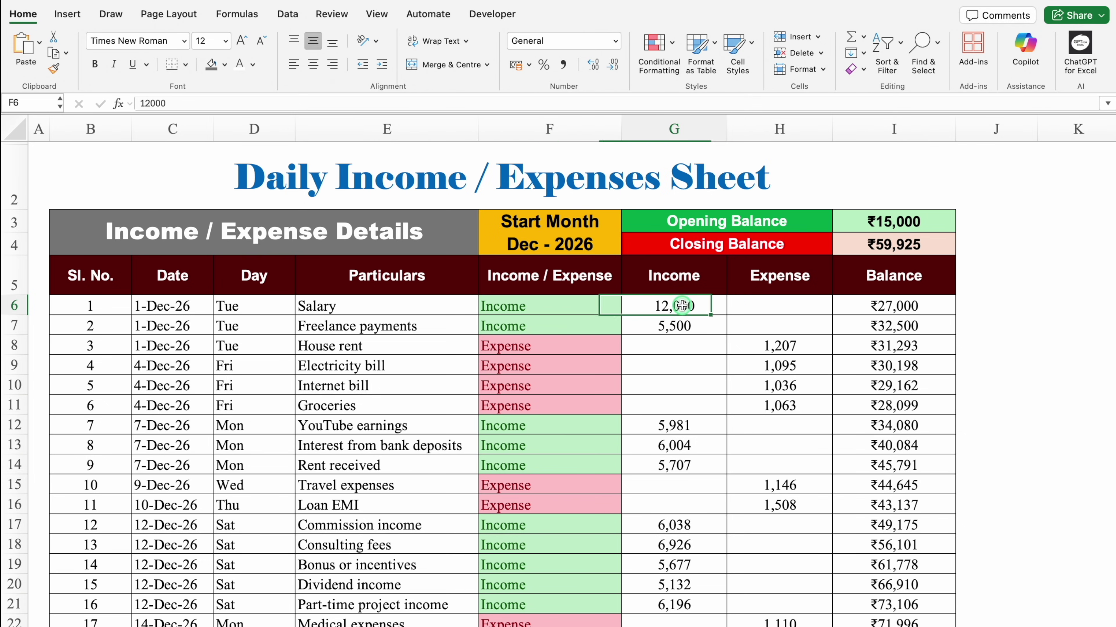
{"action": "key", "text": "Delete"}
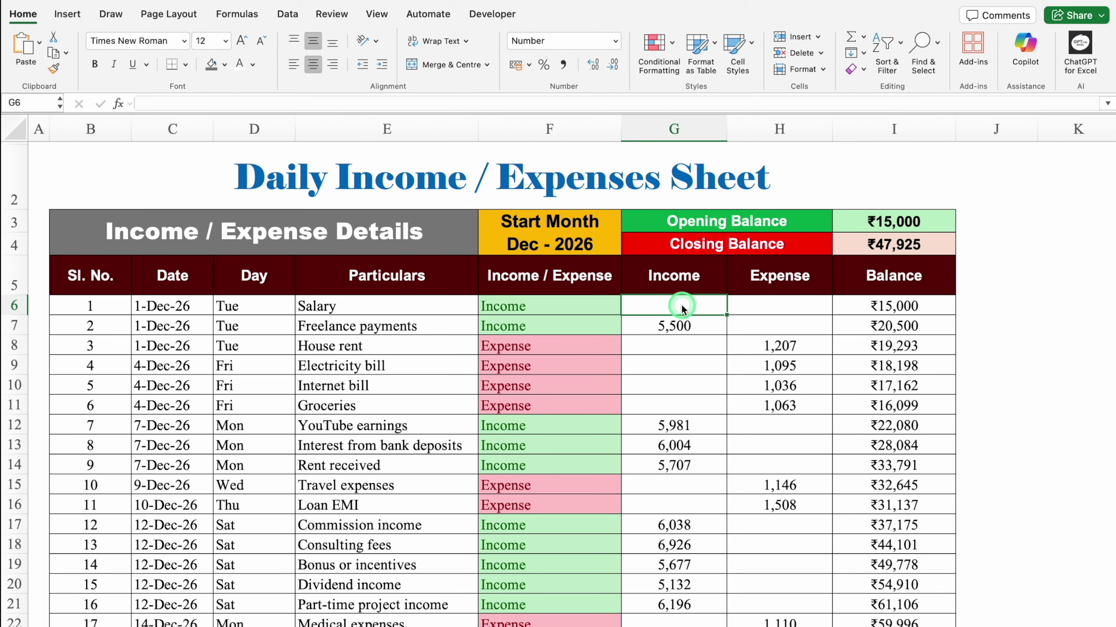
{"action": "left_click", "coordinate": [563, 310]}
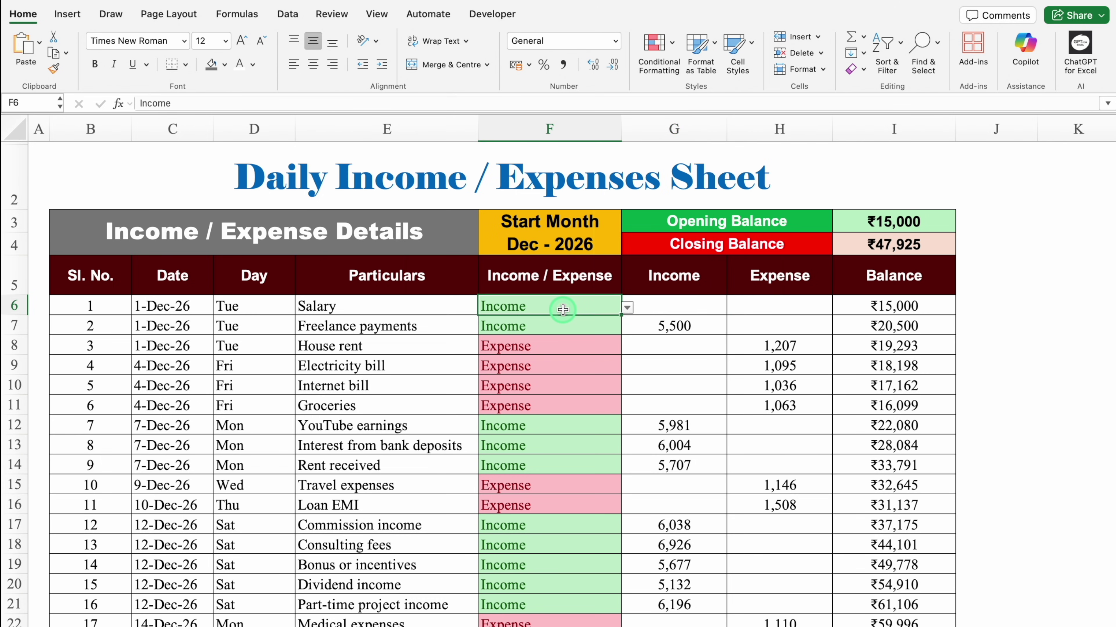
{"action": "left_click", "coordinate": [627, 308]}
{"action": "left_click", "coordinate": [505, 338]}
Step: Try to enter 12000 in the Income cell G6 while the Salary entry is categorised as Expense
{"action": "left_click", "coordinate": [668, 306]}
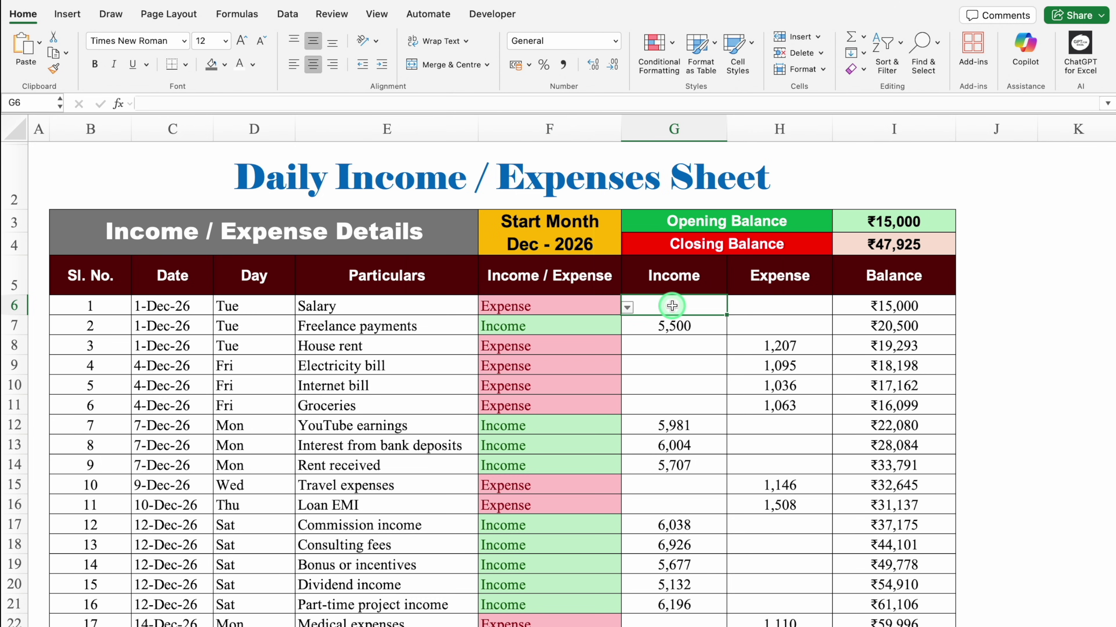
{"action": "left_click", "coordinate": [669, 303]}
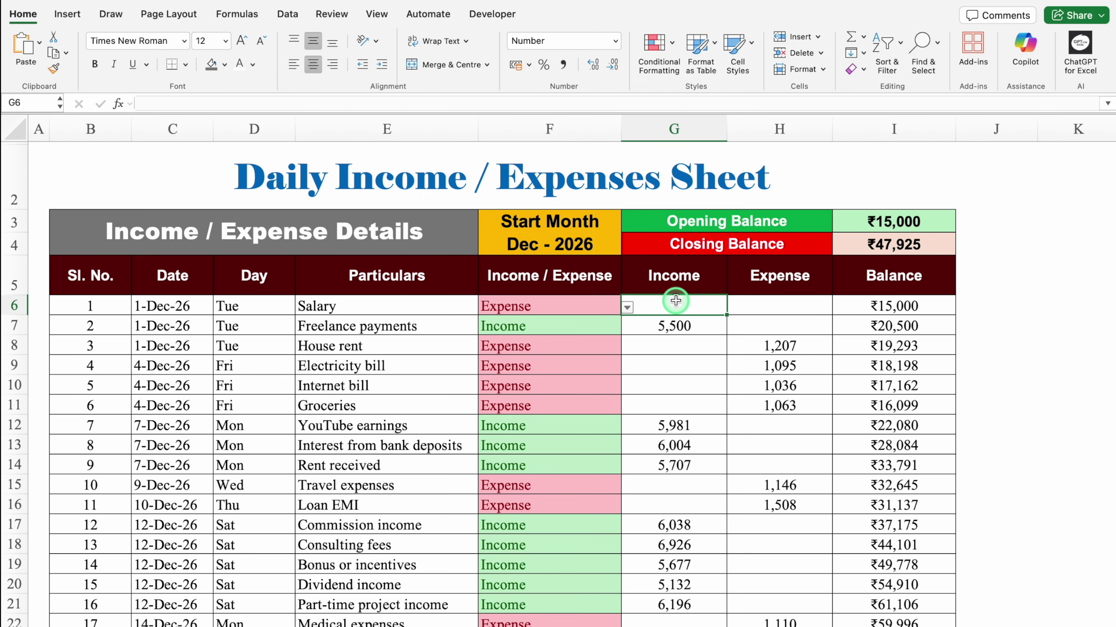
{"action": "type", "text": "12000"}
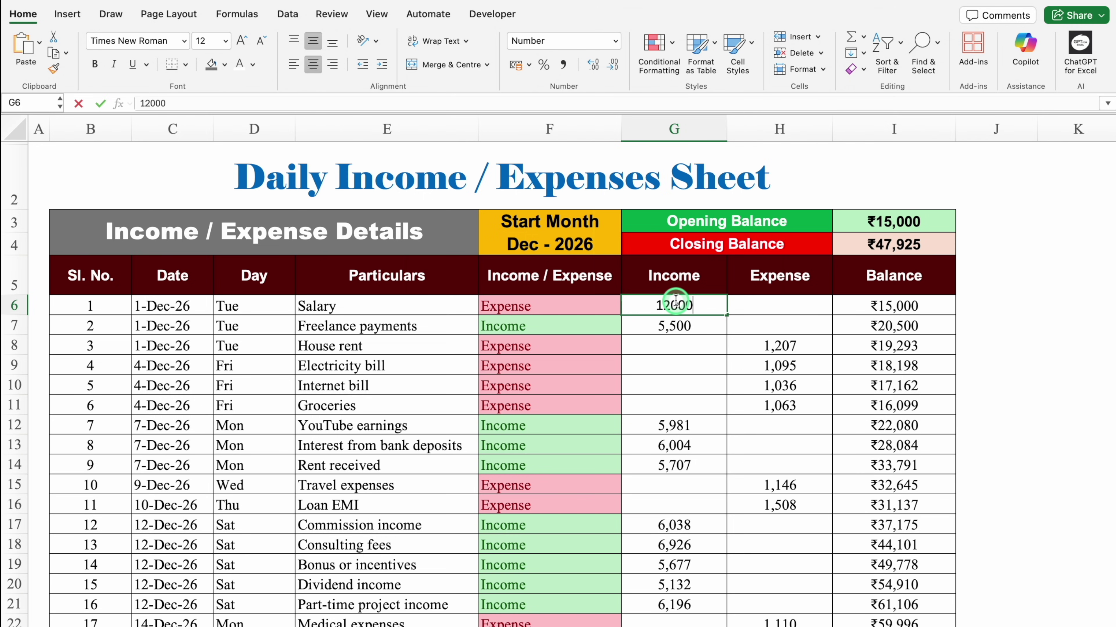
{"action": "left_click", "coordinate": [675, 387]}
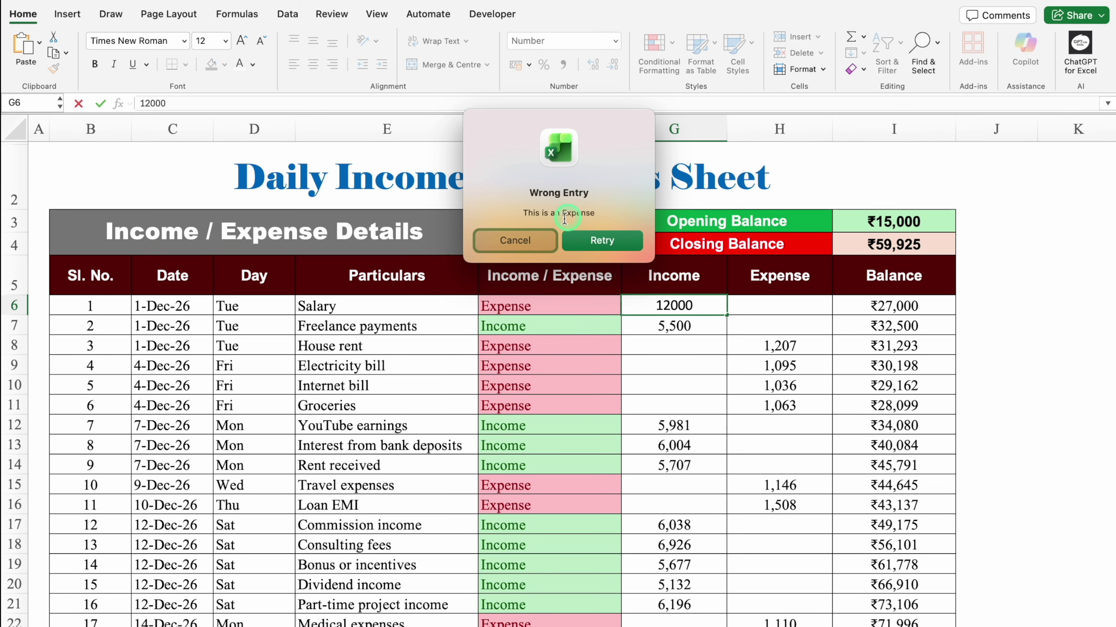
{"action": "left_click", "coordinate": [524, 241]}
Step: Set the Salary entry's category in F6 to Income and enter 12000 as its income in G6
{"action": "left_click", "coordinate": [568, 311]}
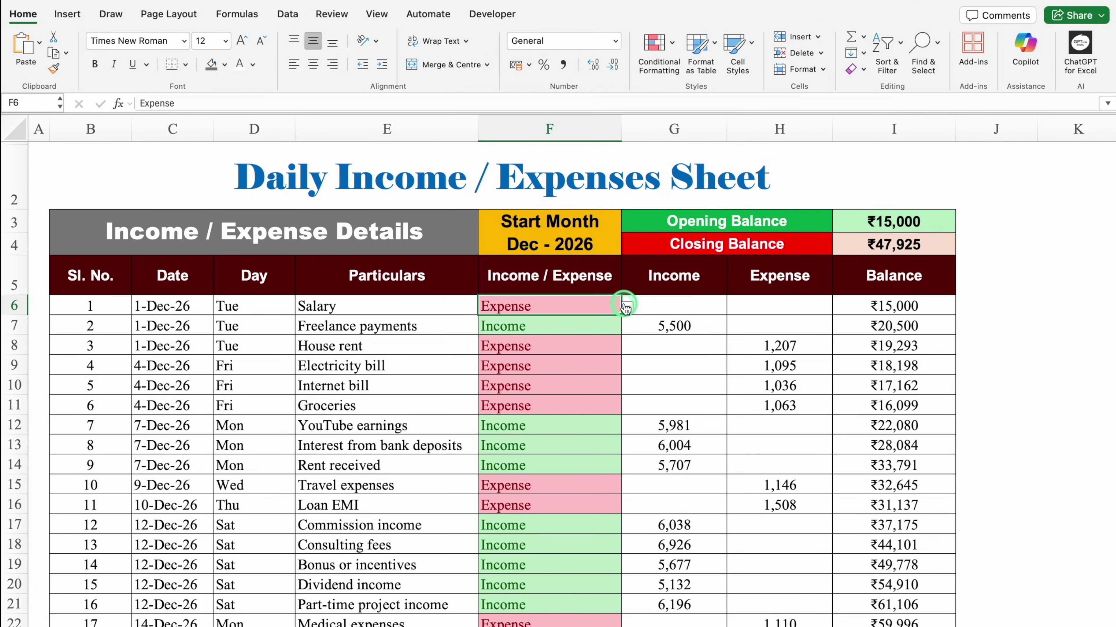
{"action": "left_click", "coordinate": [627, 307]}
{"action": "left_click", "coordinate": [527, 322]}
{"action": "left_click", "coordinate": [636, 308]}
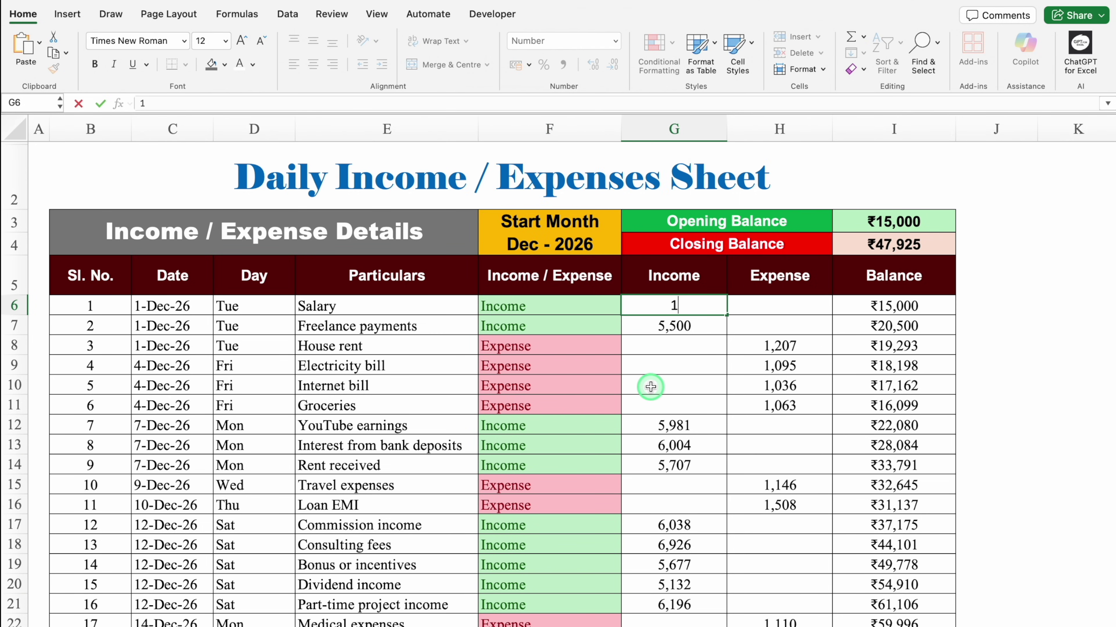
{"action": "type", "text": "12000"}
{"action": "key", "text": "Return"}
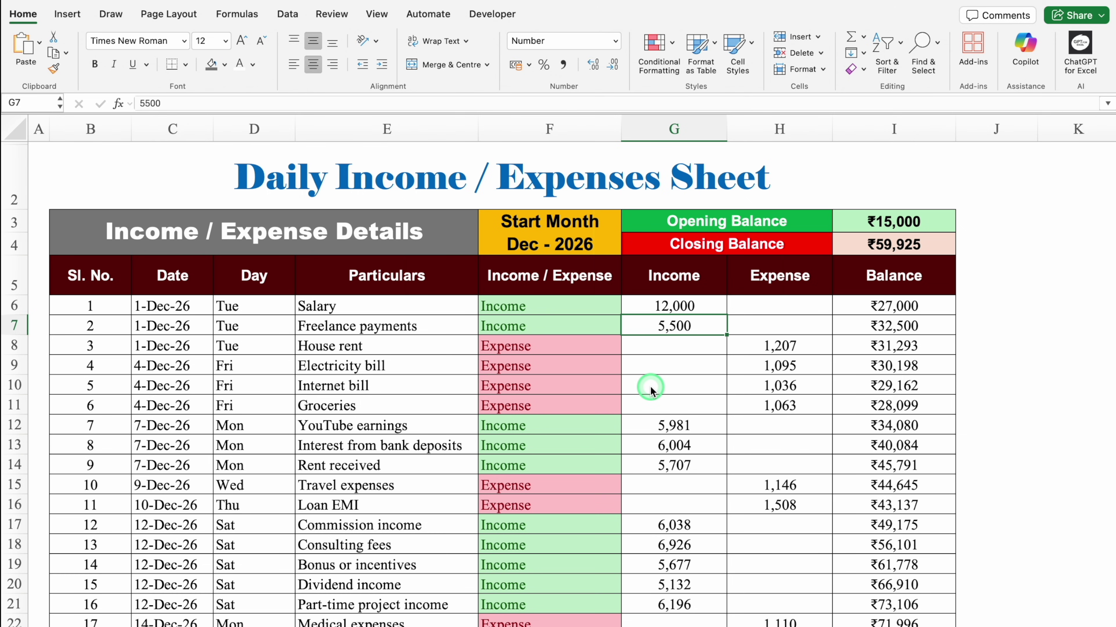
Step: Try to enter 12000 as an expense in H6 with the Salary income in G6 cleared, and undo the clearing
{"action": "left_click", "coordinate": [662, 307]}
{"action": "key", "text": "Delete"}
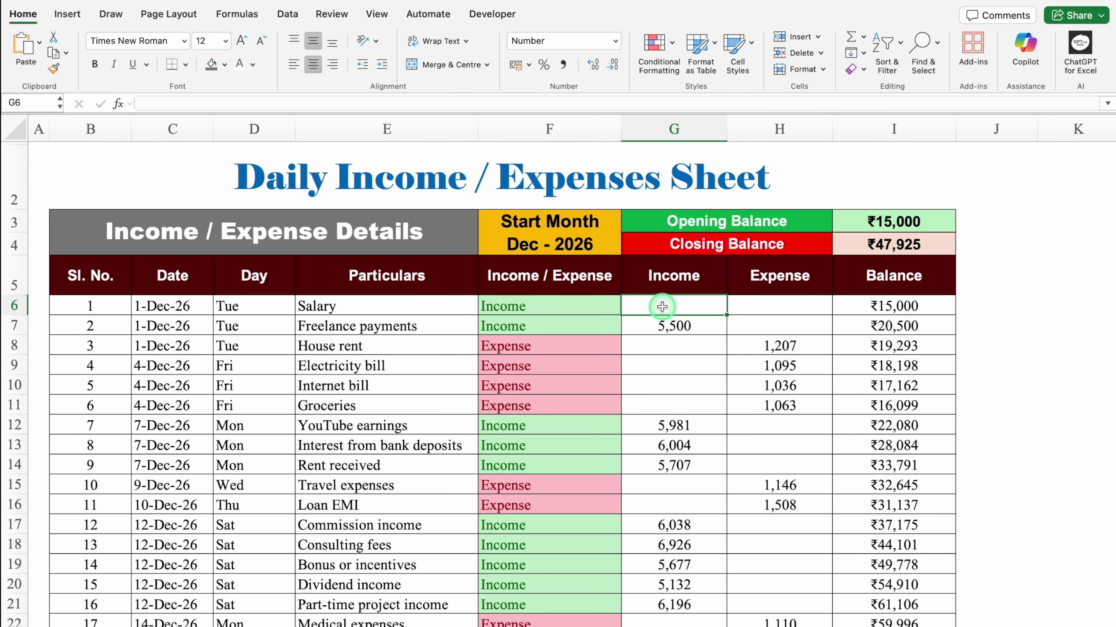
{"action": "left_click", "coordinate": [770, 305]}
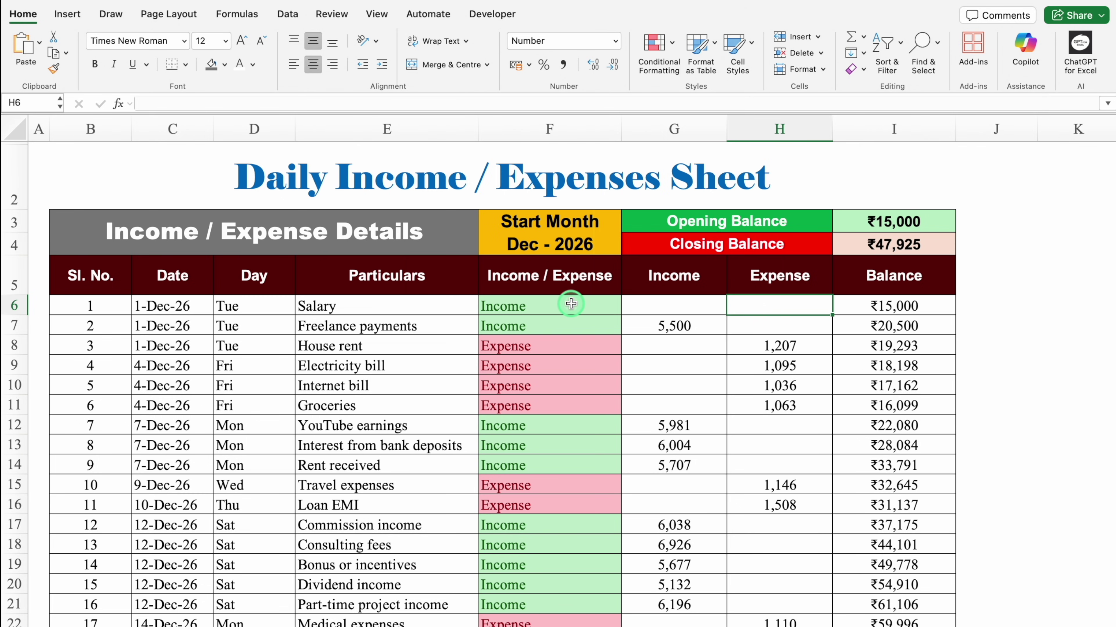
{"action": "type", "text": "12000"}
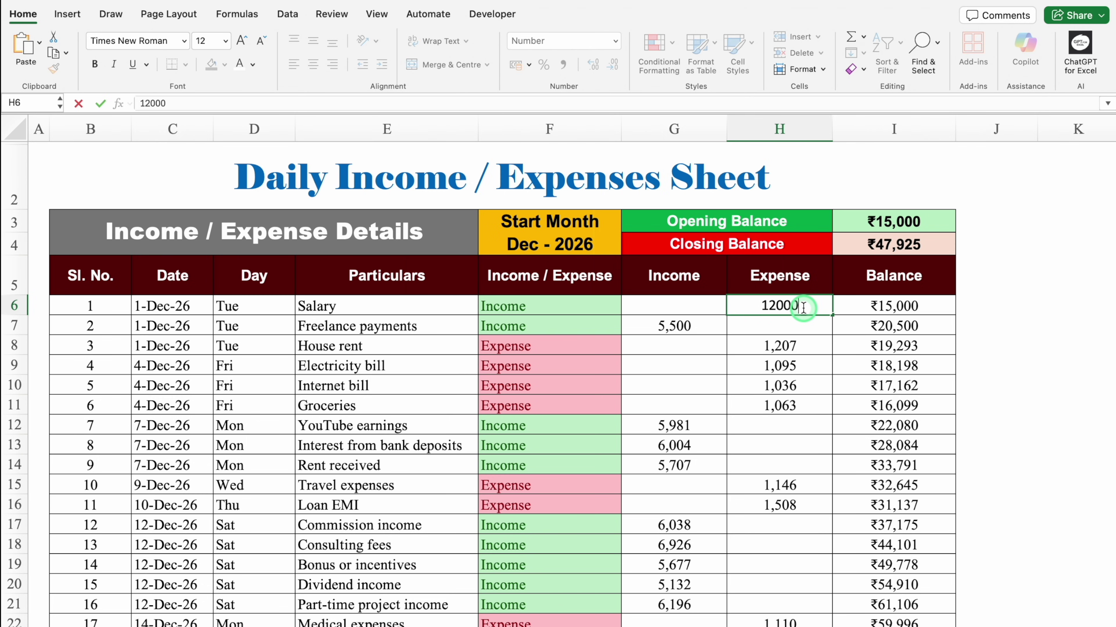
{"action": "key", "text": "Return"}
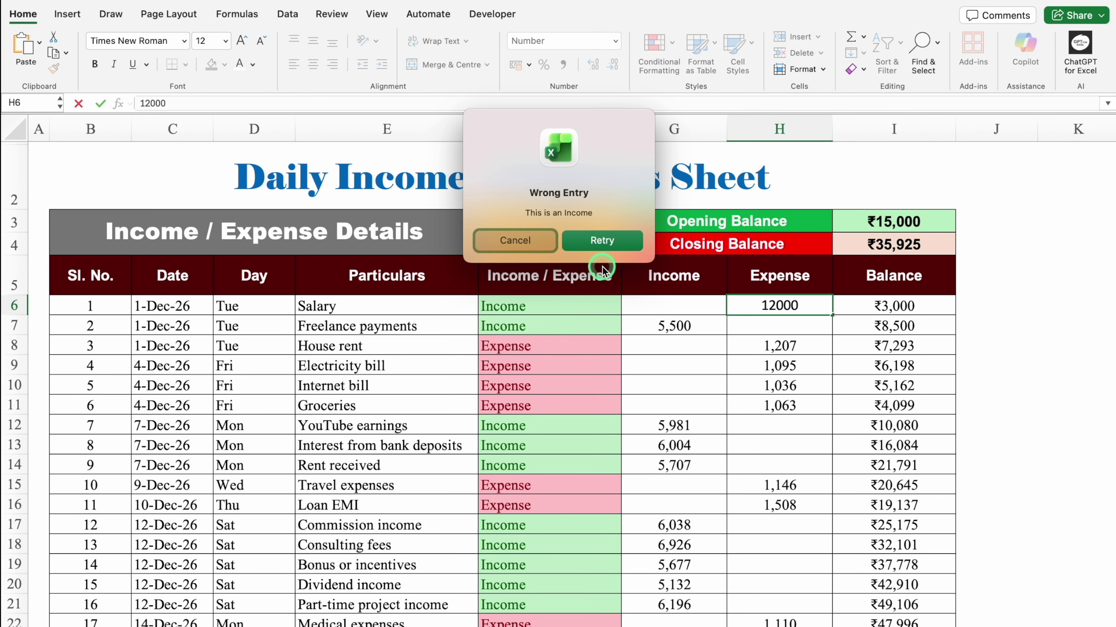
{"action": "left_click", "coordinate": [520, 241]}
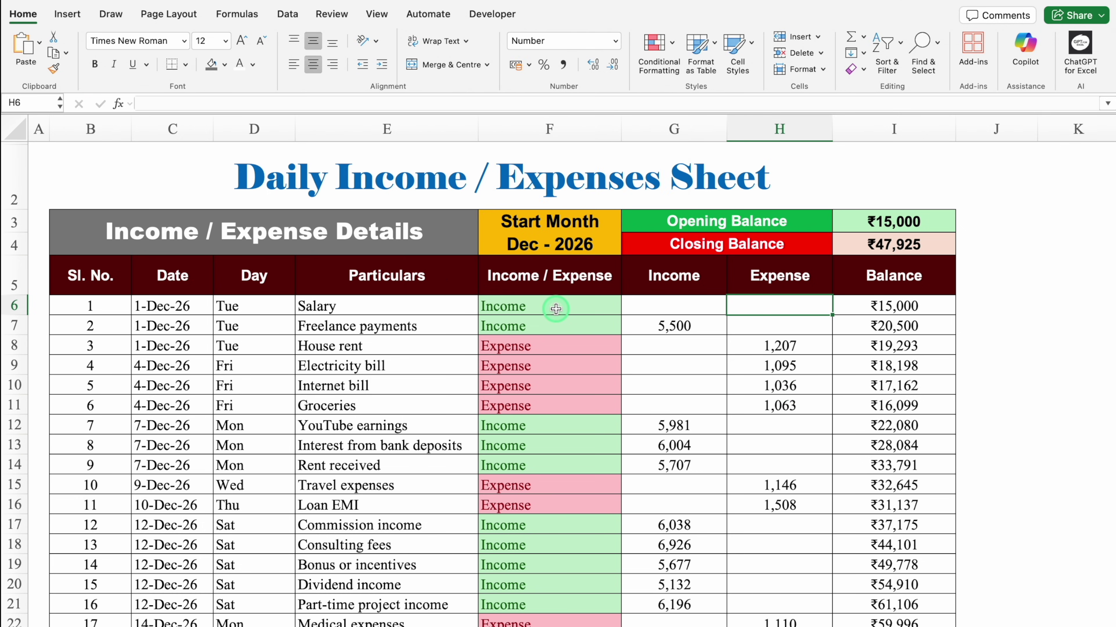
{"action": "key", "text": "super+z"}
{"action": "left_click", "coordinate": [719, 310]}
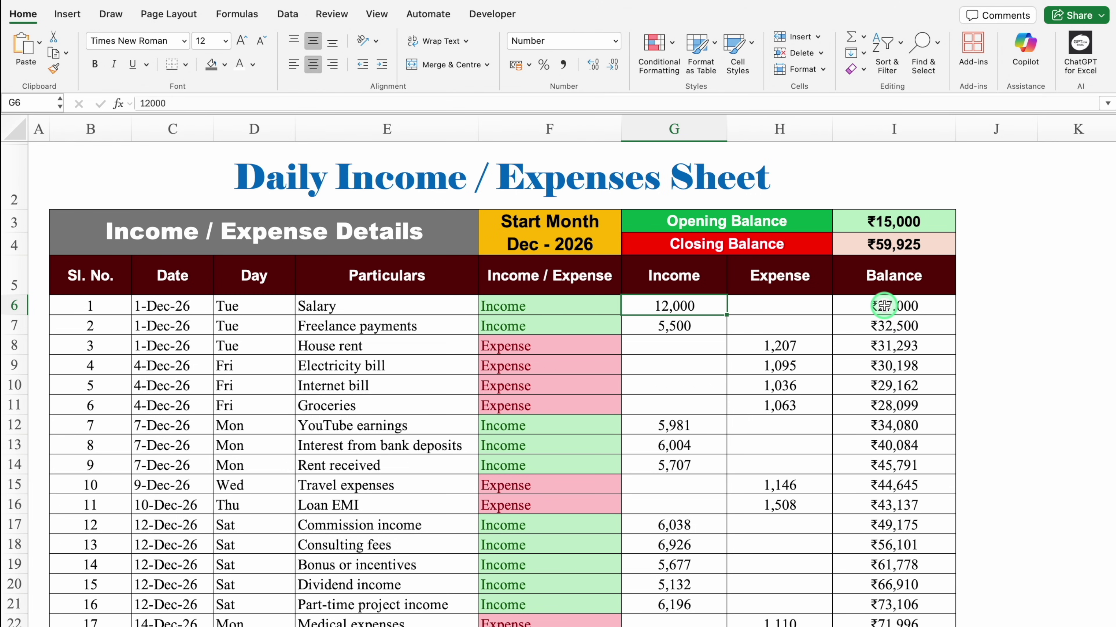
Step: Freeze the panes at cell C6 so that rows 1 to 5 and columns A and B stay fixed
{"action": "left_click", "coordinate": [189, 306]}
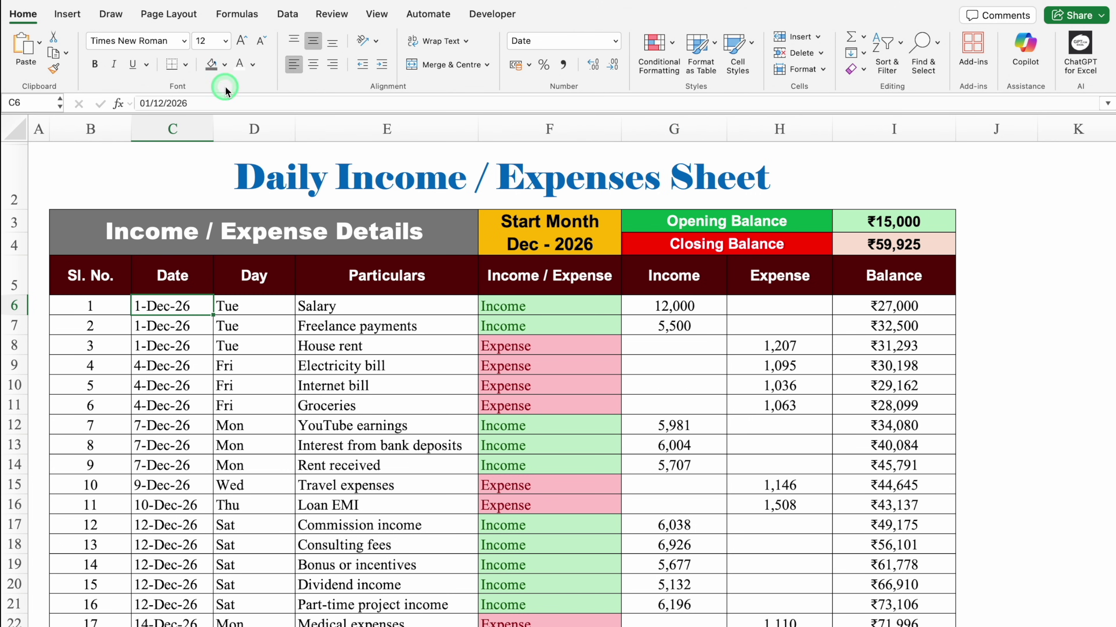
{"action": "left_click", "coordinate": [377, 7]}
{"action": "left_click", "coordinate": [801, 42]}
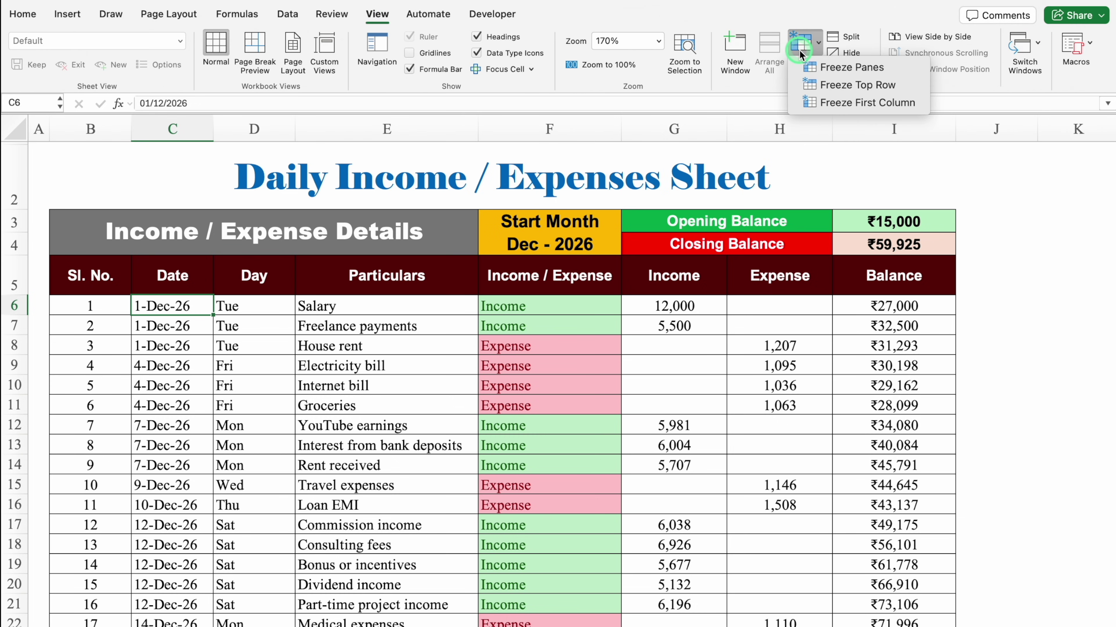
{"action": "left_click", "coordinate": [840, 71]}
{"action": "mouse_move", "coordinate": [1108, 211]}
{"action": "left_mouse_down"}
{"action": "mouse_move", "coordinate": [1111, 334]}
{"action": "mouse_move", "coordinate": [1111, 196]}
{"action": "left_mouse_up"}
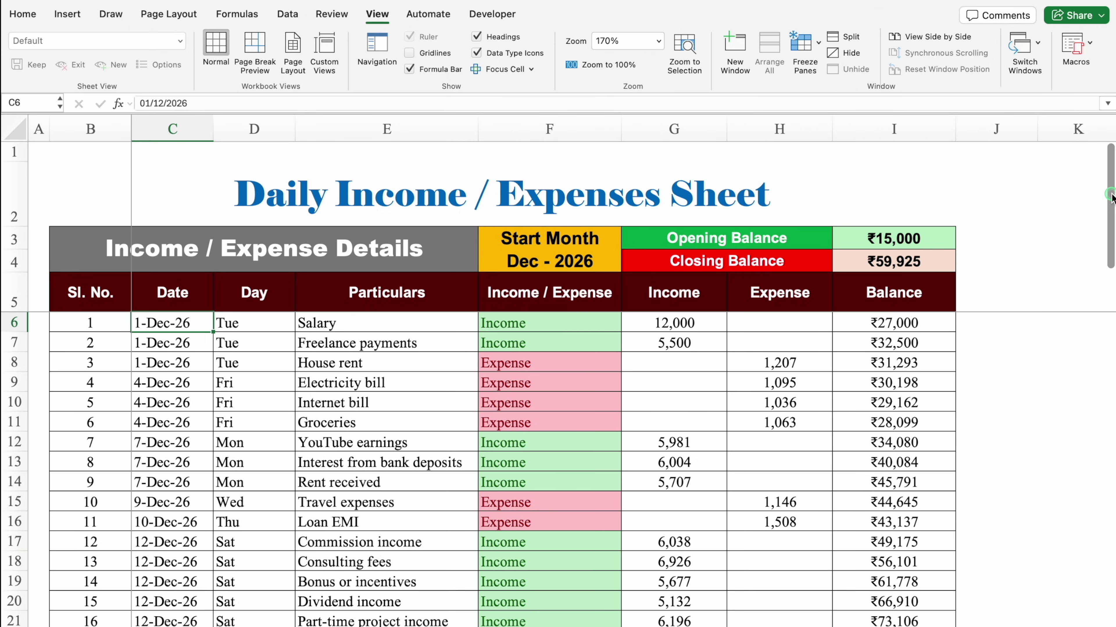
{"action": "mouse_move", "coordinate": [1111, 196]}
{"action": "left_mouse_down"}
{"action": "mouse_move", "coordinate": [1111, 233]}
{"action": "mouse_move", "coordinate": [1112, 176]}
{"action": "left_mouse_up"}
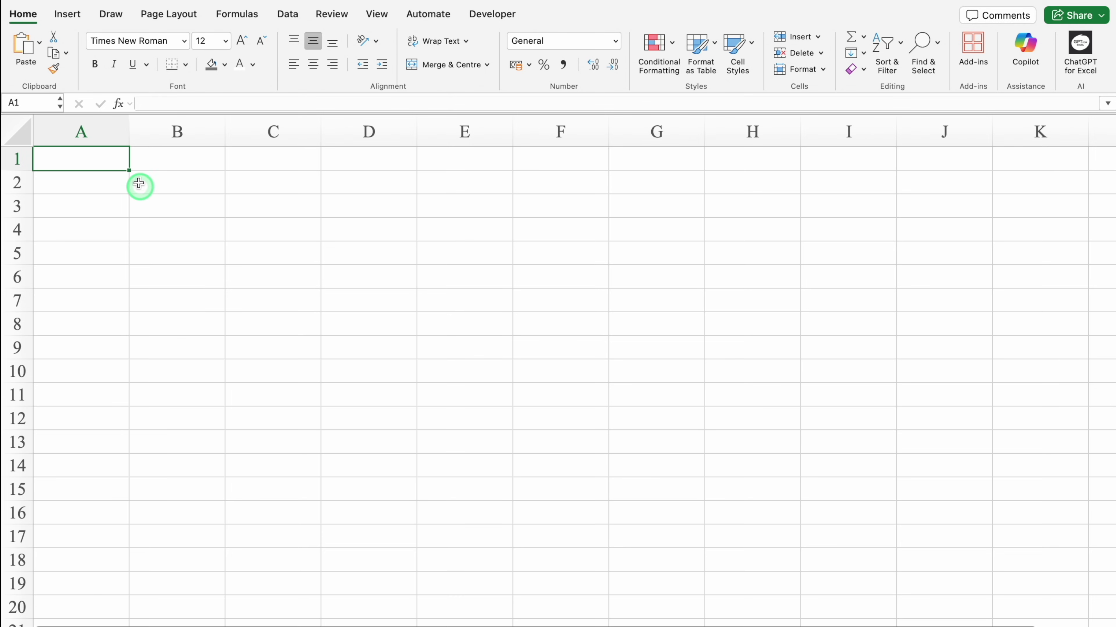
Step: Narrow column A in the blank sheet and format row 4 with centred text in Arial Bold
{"action": "left_click_drag", "start_coordinate": [129, 134], "coordinate": [45, 144]}
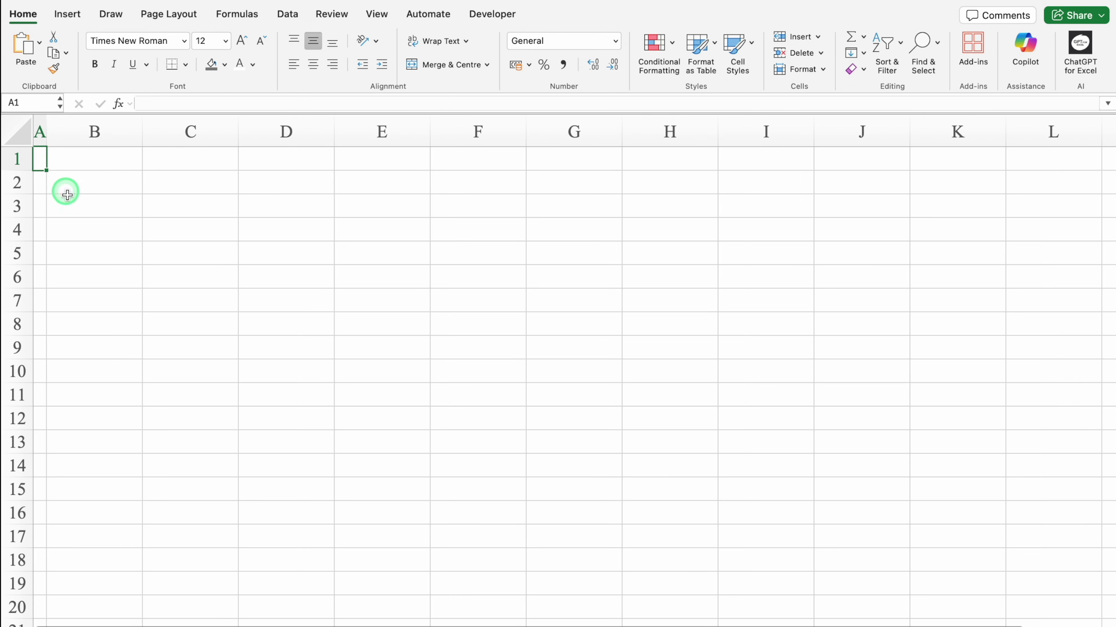
{"action": "left_click", "coordinate": [90, 230]}
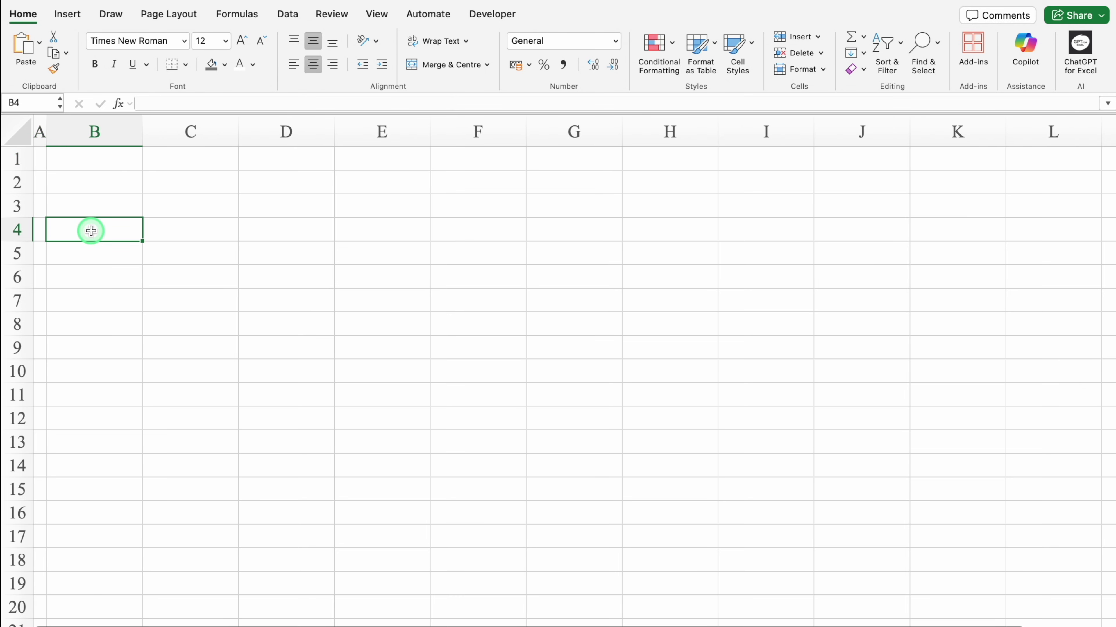
{"action": "left_click", "coordinate": [16, 229]}
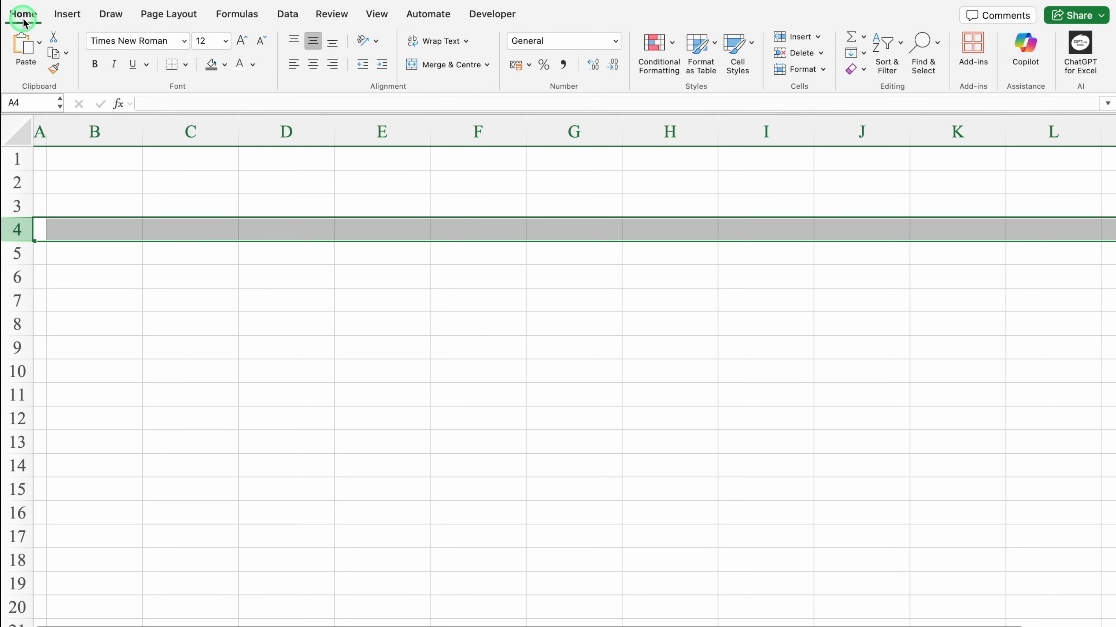
{"action": "left_click", "coordinate": [314, 65]}
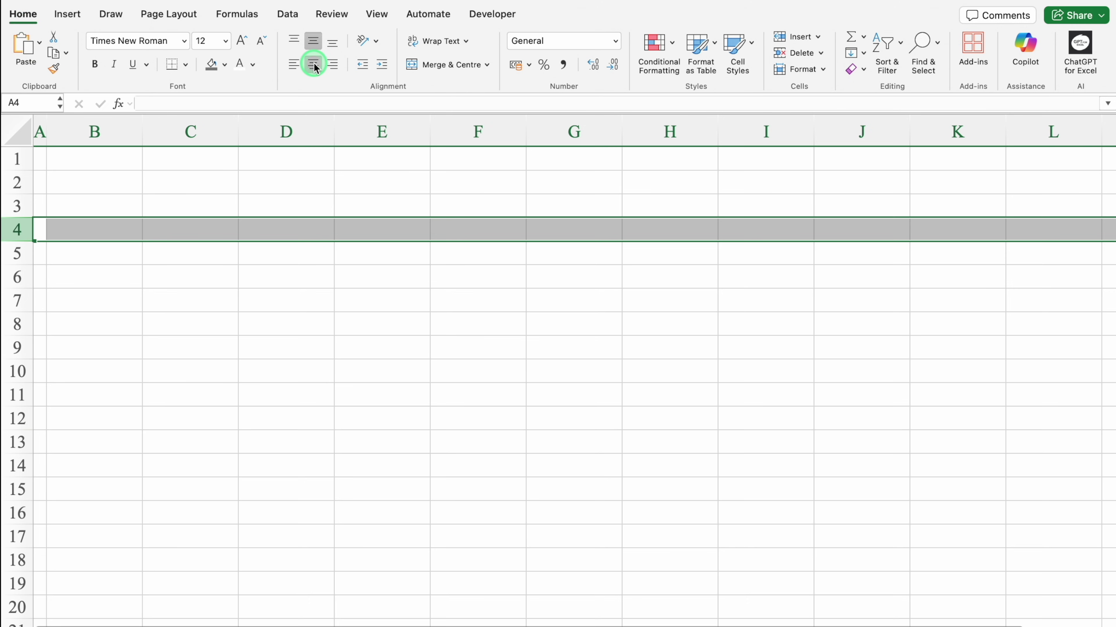
{"action": "left_click", "coordinate": [185, 41]}
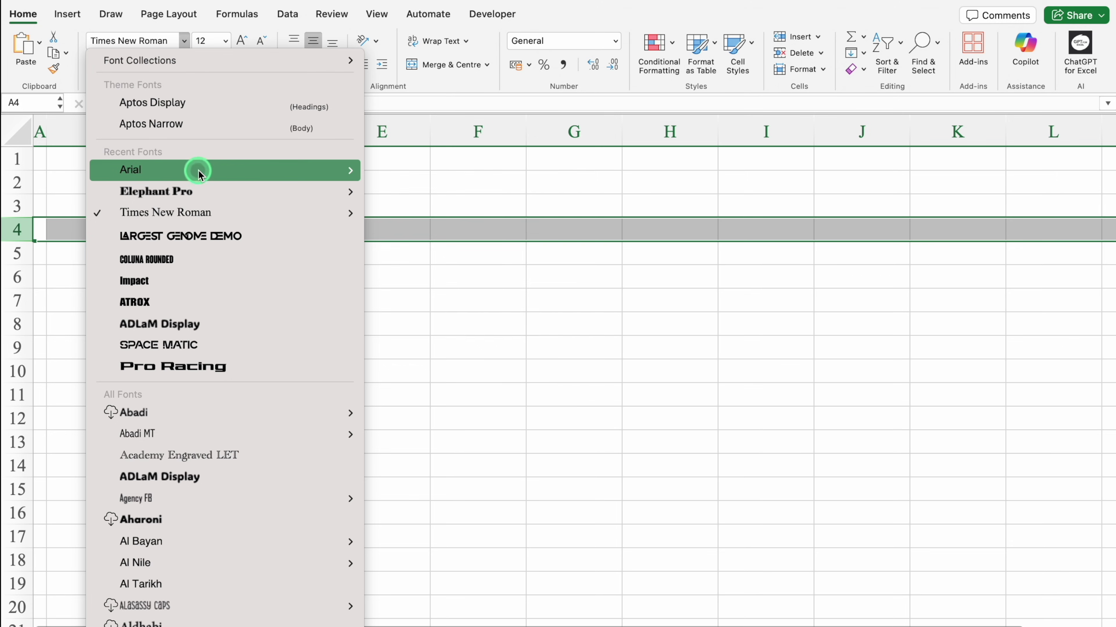
{"action": "mouse_move", "coordinate": [200, 170]}
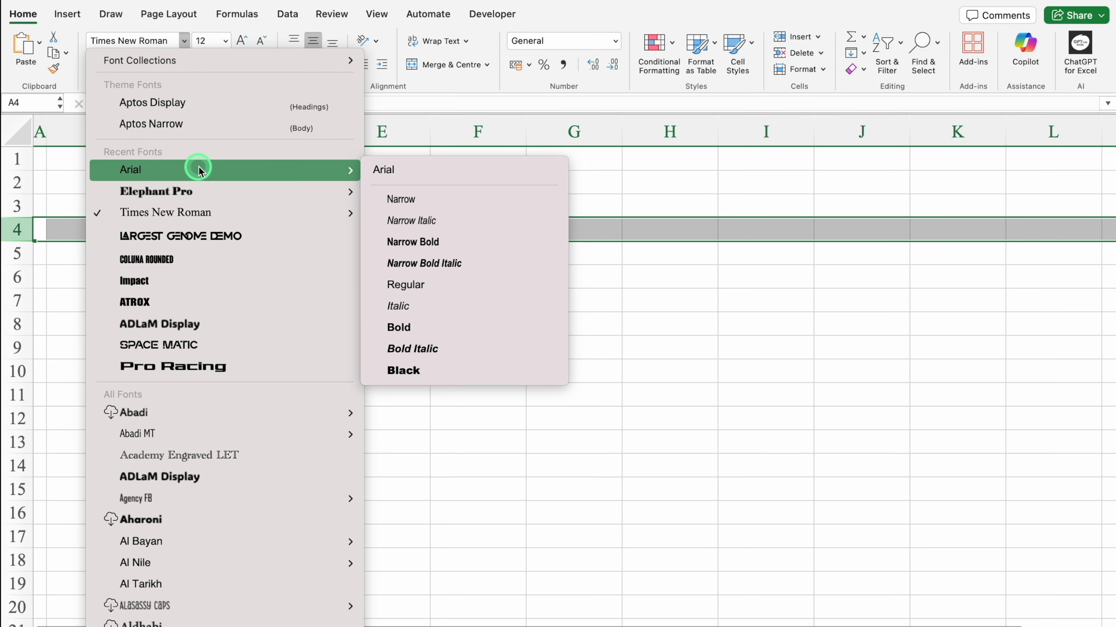
{"action": "left_click", "coordinate": [429, 328]}
Step: Enter the headings Sl. No., Date, Day and Particulars in cells B4 to E4
{"action": "left_click", "coordinate": [117, 228]}
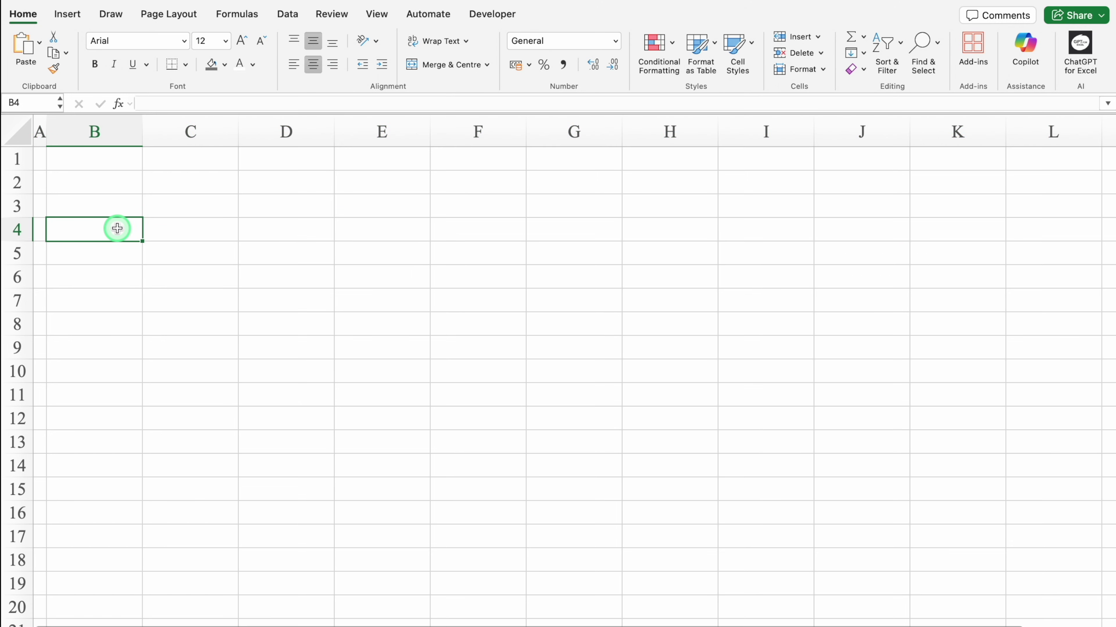
{"action": "type", "text": "Sl. No."}
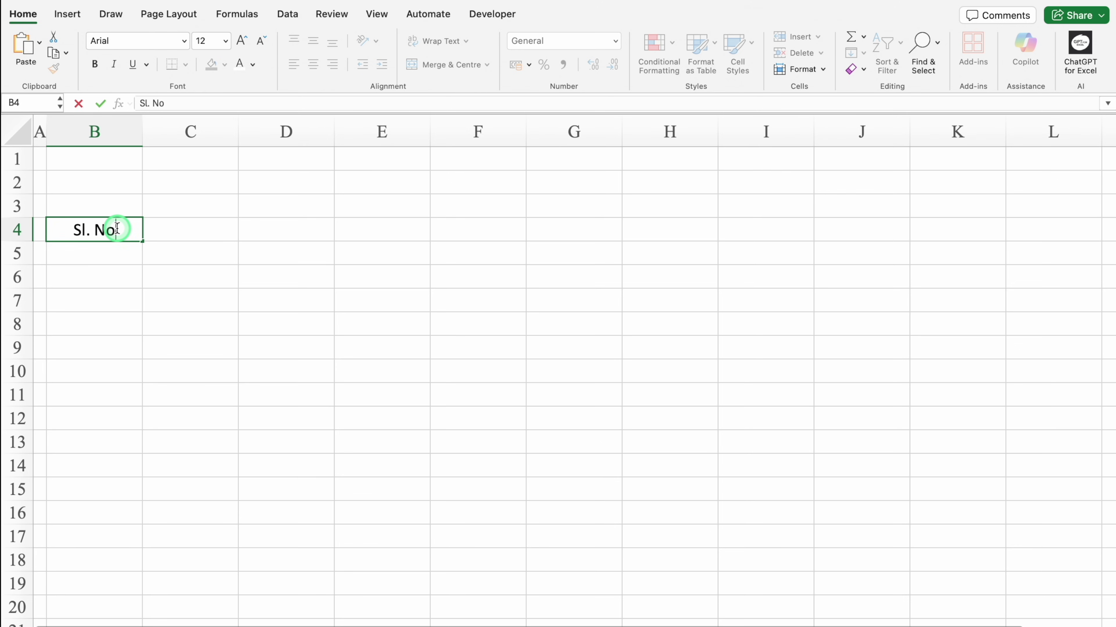
{"action": "left_click", "coordinate": [235, 237]}
{"action": "type", "text": "Date"}
{"action": "key", "text": "Tab"}
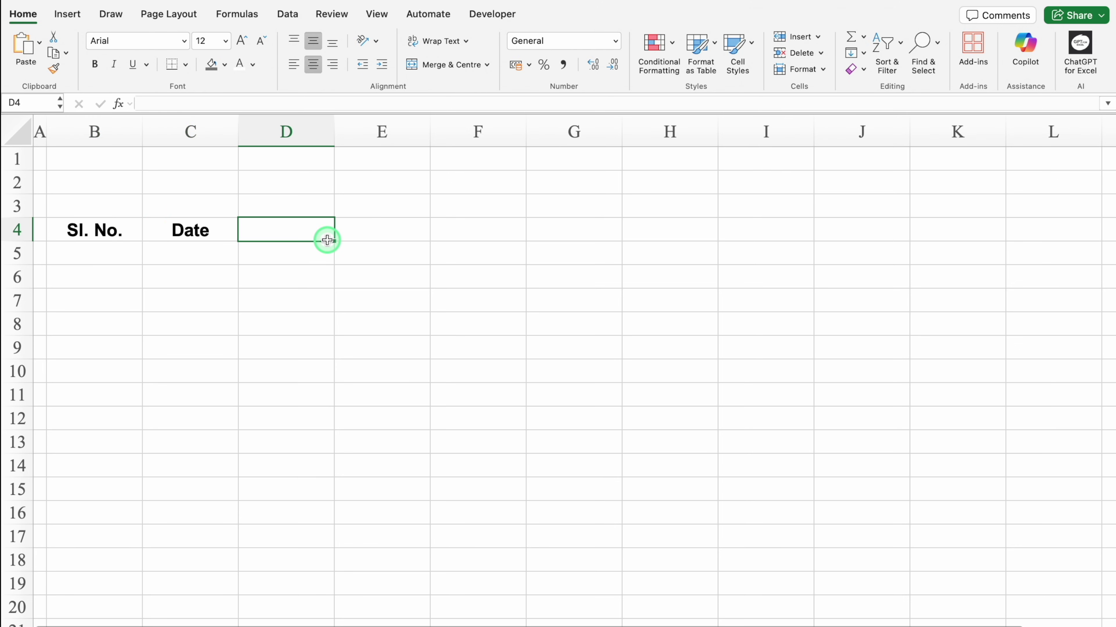
{"action": "type", "text": "Day"}
{"action": "key", "text": "Tab"}
{"action": "type", "text": "Particulars"}
{"action": "key", "text": "Tab"}
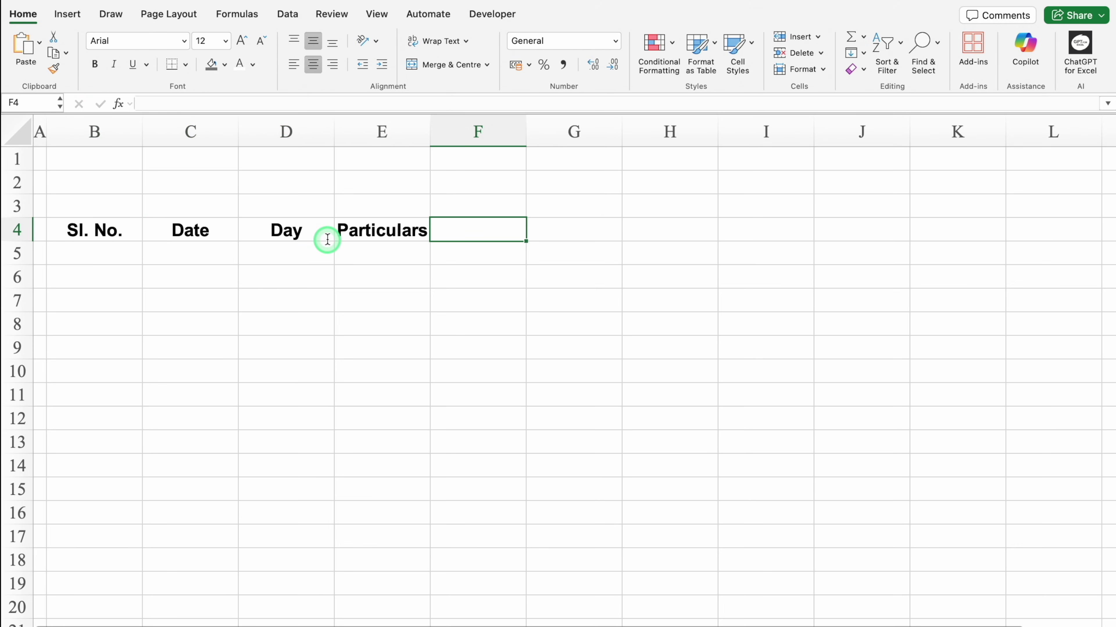
Step: Enter the heading Income / Expense in F4 and fit column F's width to it
{"action": "type", "text": "Income / Expense"}
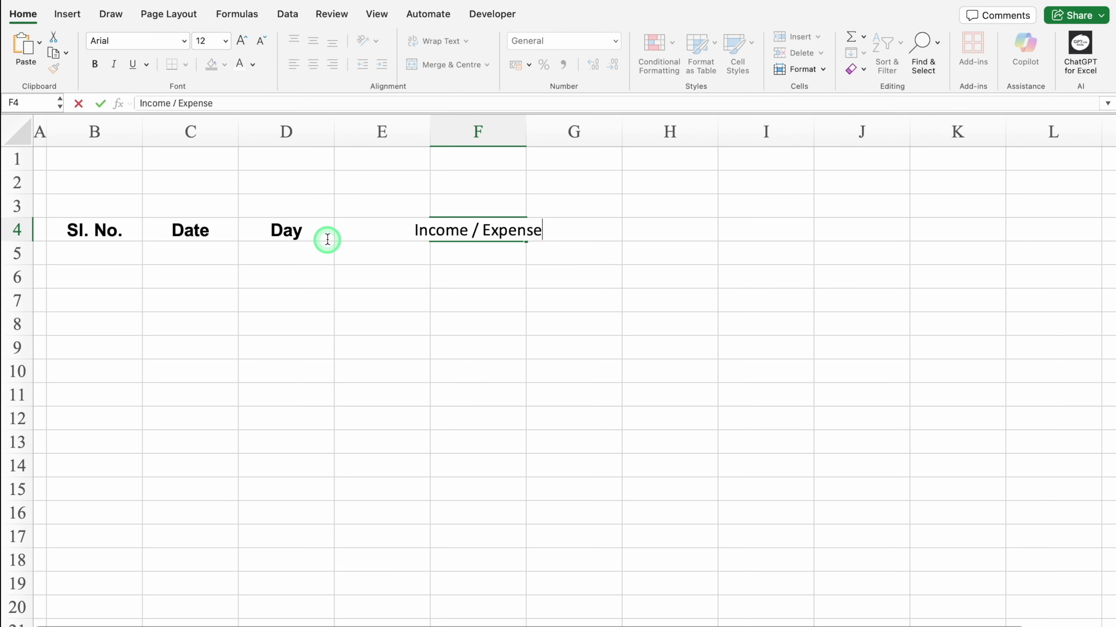
{"action": "key", "text": "Tab"}
{"action": "double_click", "coordinate": [530, 134]}
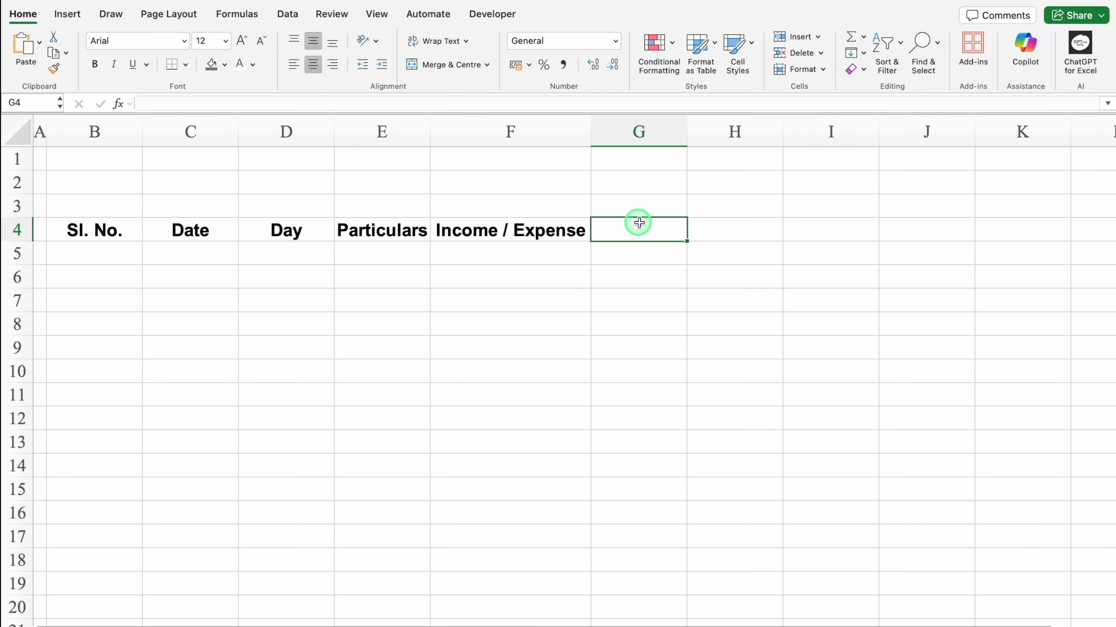
Step: Copy the Income / Expense heading from F4 across to G4 and H4, and shorten the G4 copy to Income
{"action": "left_click", "coordinate": [540, 229]}
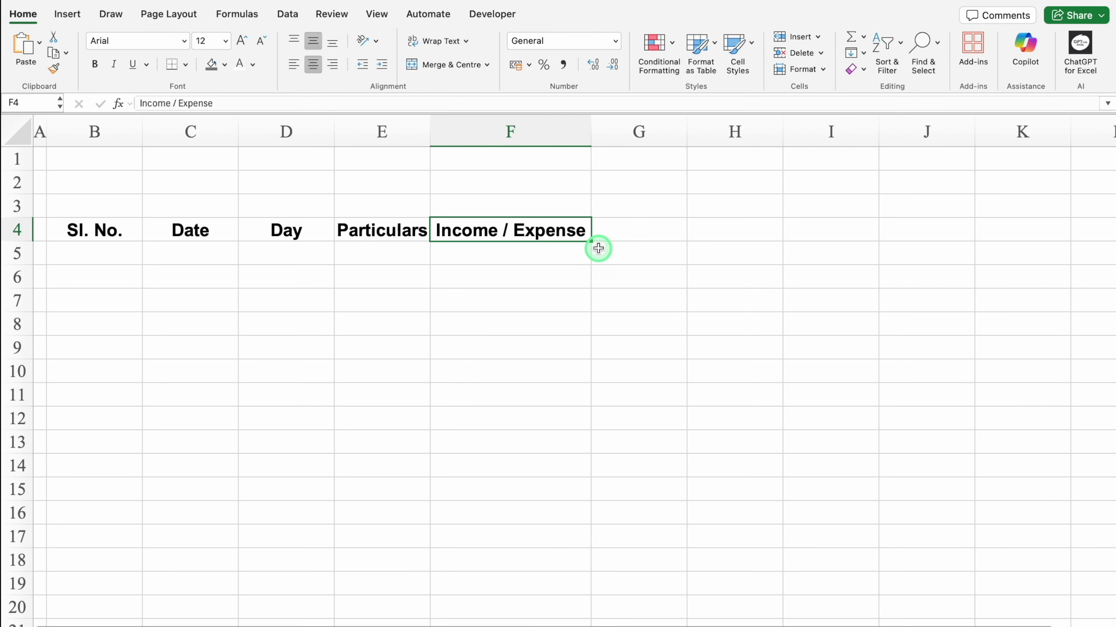
{"action": "left_click_drag", "start_coordinate": [591, 244], "coordinate": [743, 235]}
{"action": "left_click", "coordinate": [655, 229]}
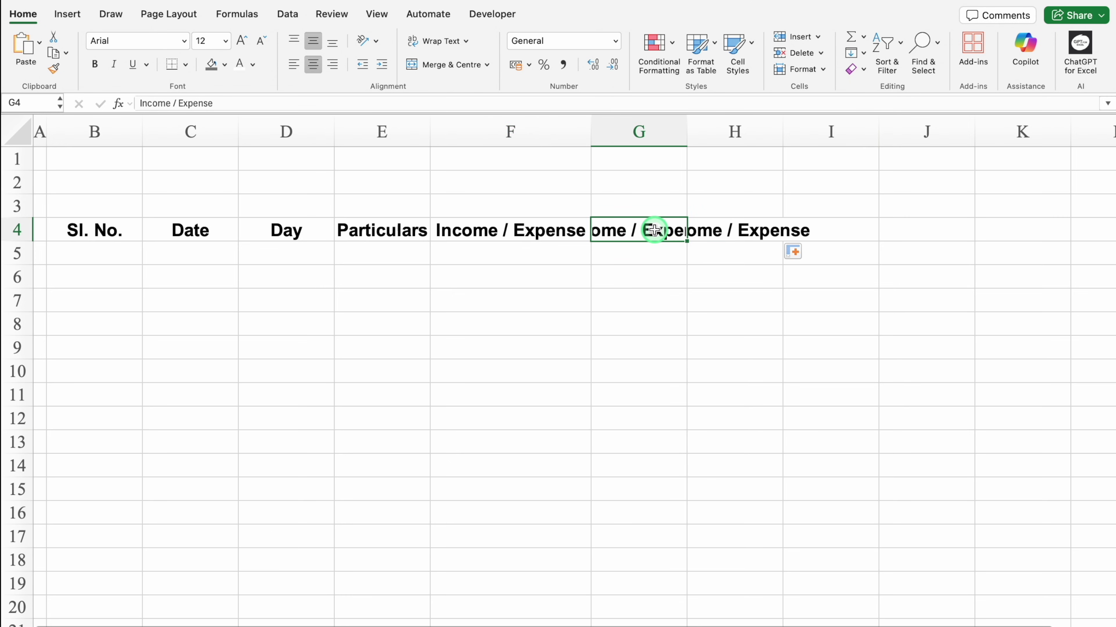
{"action": "double_click", "coordinate": [655, 229]}
{"action": "left_click_drag", "start_coordinate": [700, 232], "coordinate": [641, 232]}
{"action": "key", "text": "BackSpace"}
{"action": "key", "text": "BackSpace"}
{"action": "key", "text": "BackSpace"}
{"action": "key", "text": "BackSpace"}
{"action": "key", "text": "Return"}
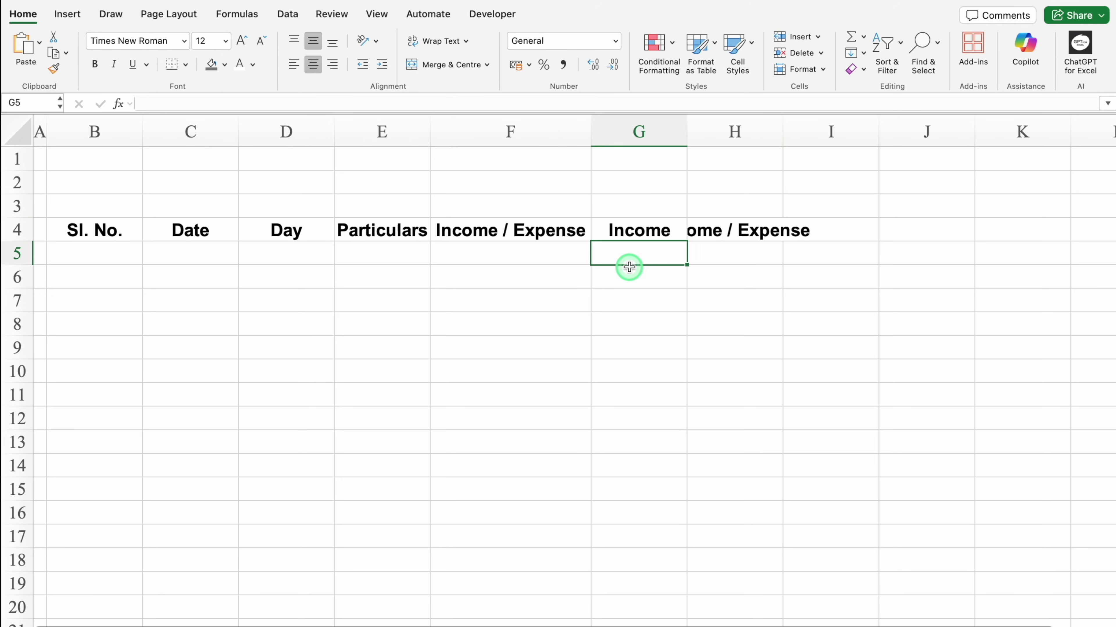
Step: Shorten the copied heading in H4 to Expense
{"action": "left_click", "coordinate": [731, 232]}
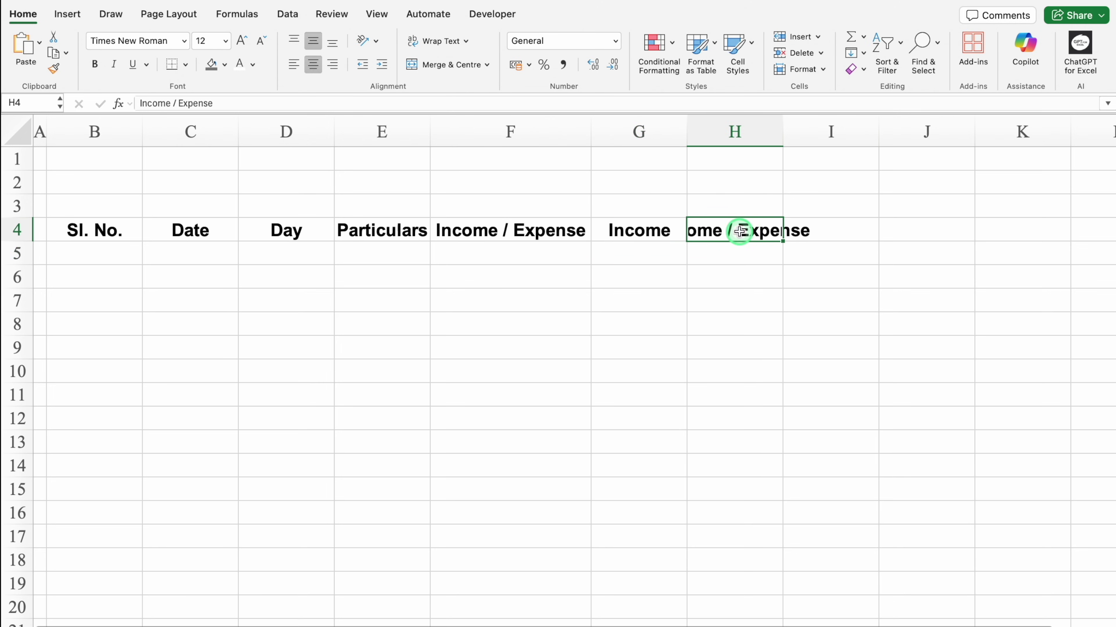
{"action": "double_click", "coordinate": [757, 230]}
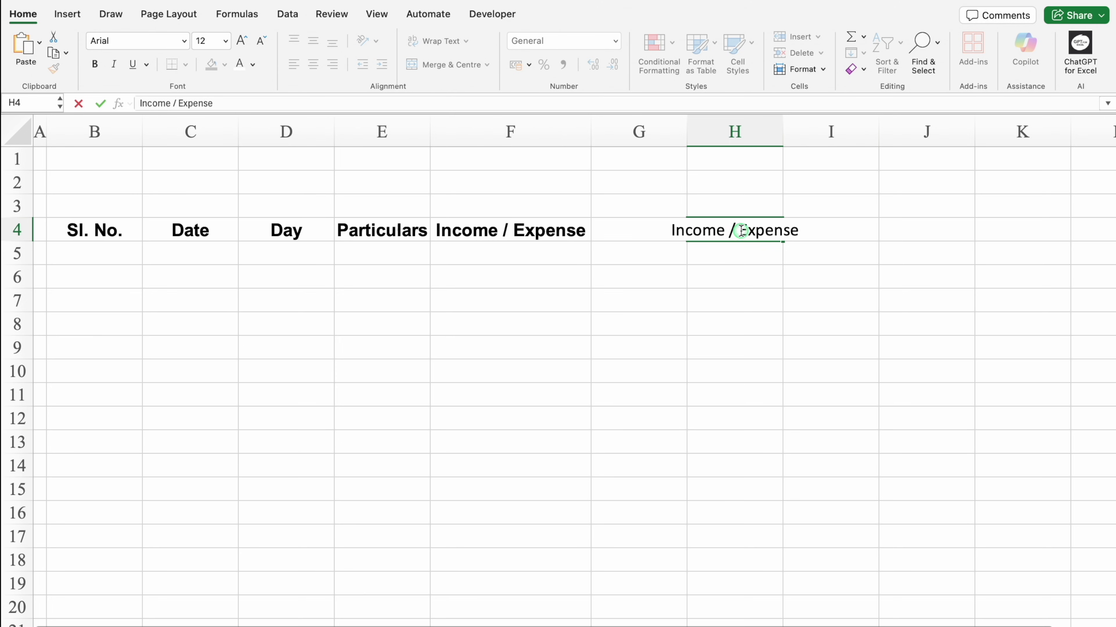
{"action": "left_click_drag", "start_coordinate": [740, 232], "coordinate": [655, 233]}
{"action": "key", "text": "BackSpace"}
{"action": "key", "text": "Return"}
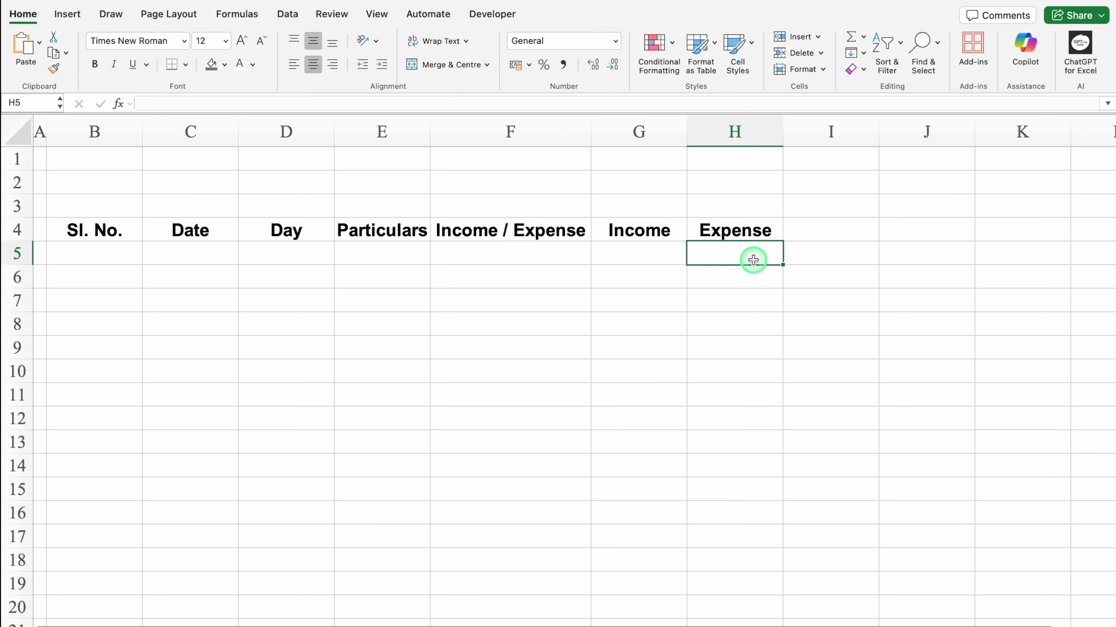
Step: Enter the heading Balance (Amount) in I4 and fit column I's width to it
{"action": "left_click", "coordinate": [828, 229]}
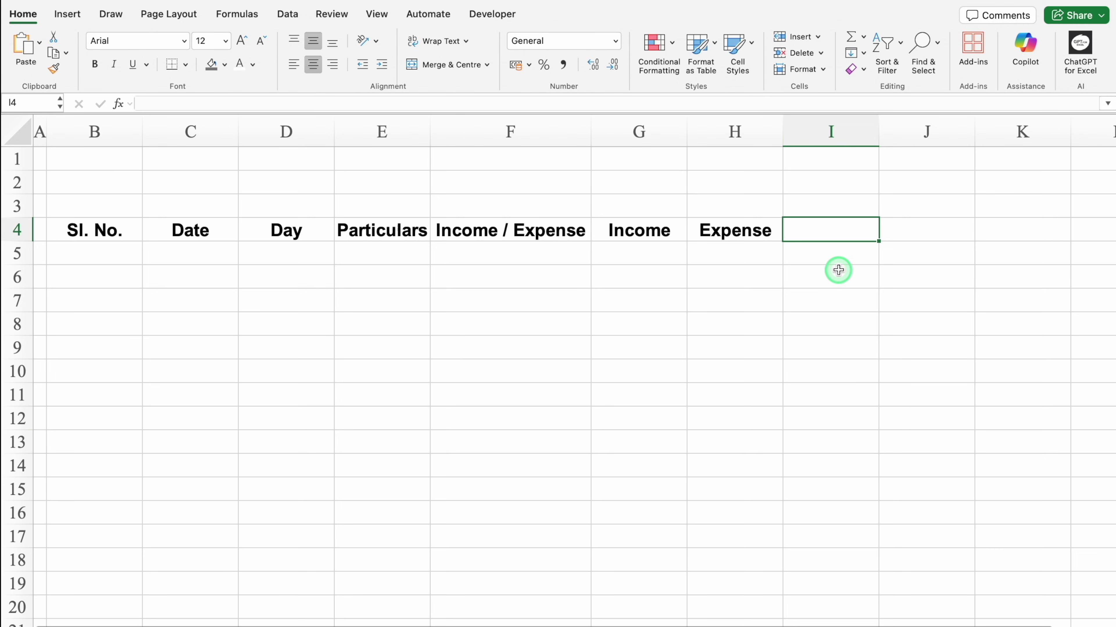
{"action": "type", "text": "Balance"}
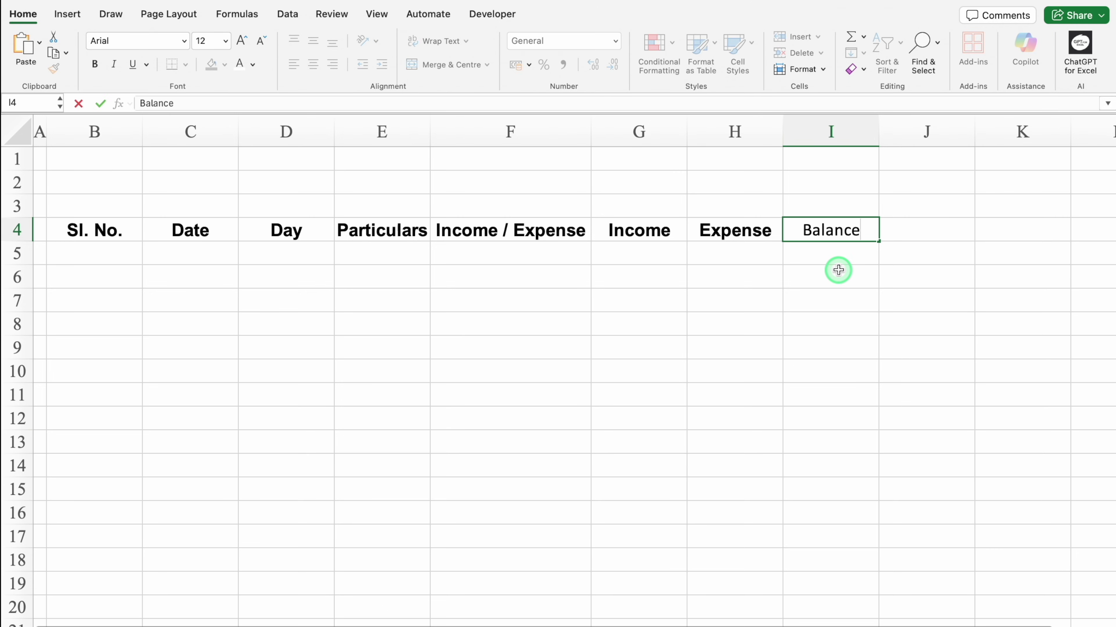
{"action": "type", "text": " (Amount)"}
{"action": "key", "text": "Return"}
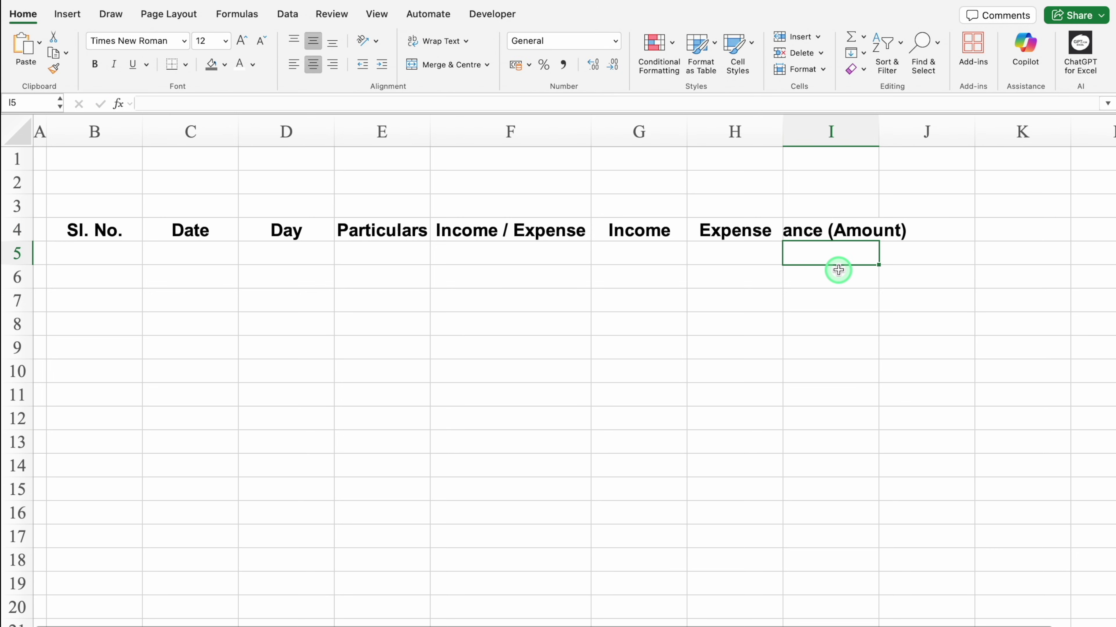
{"action": "double_click", "coordinate": [879, 132]}
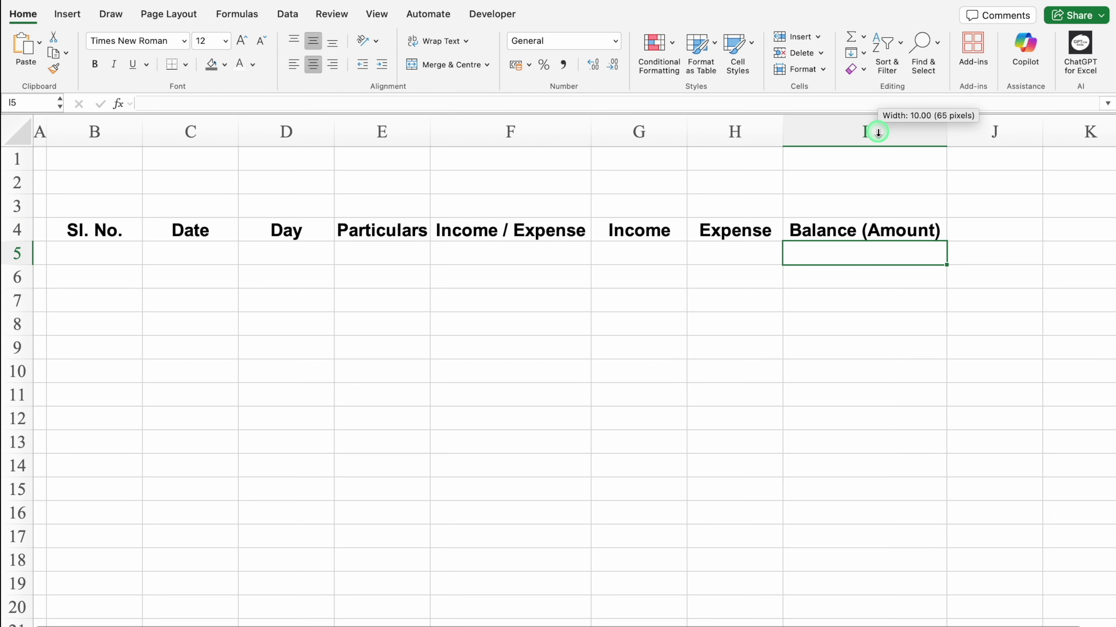
Step: Turn on text wrapping for the whole sheet, narrow columns F and I, and widen column E
{"action": "left_click", "coordinate": [18, 133]}
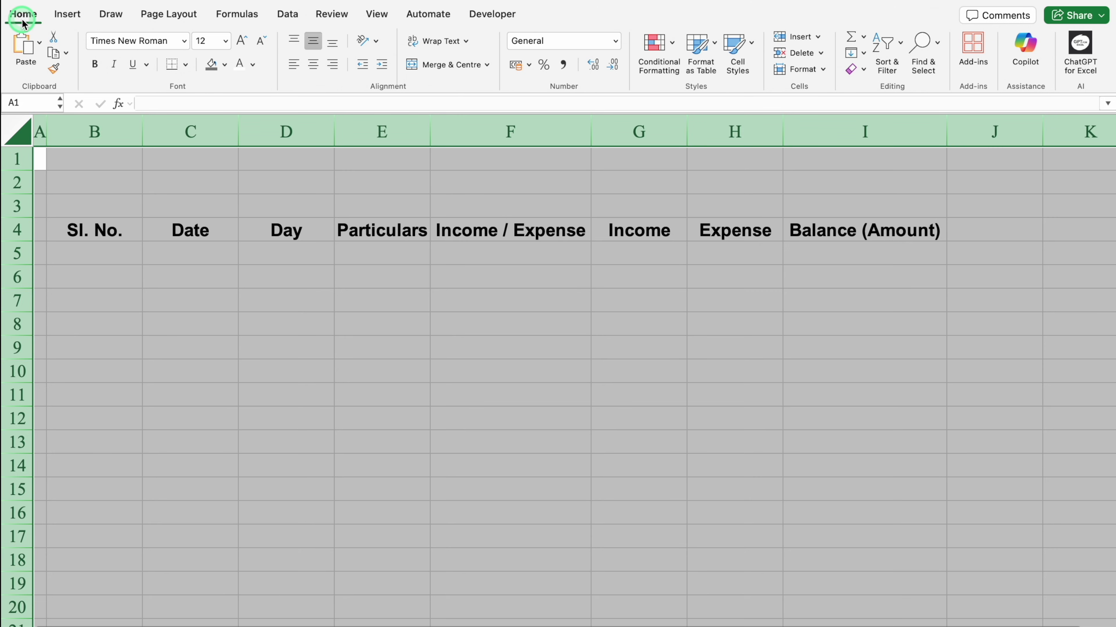
{"action": "left_click", "coordinate": [437, 42]}
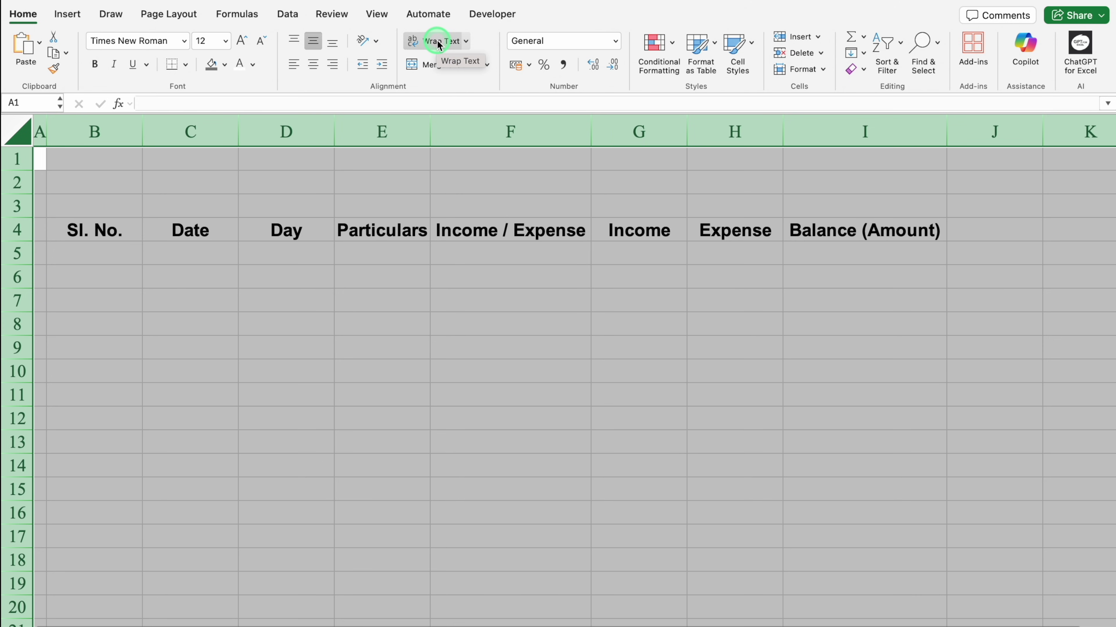
{"action": "left_click", "coordinate": [510, 302]}
{"action": "left_click_drag", "start_coordinate": [431, 131], "coordinate": [450, 131]}
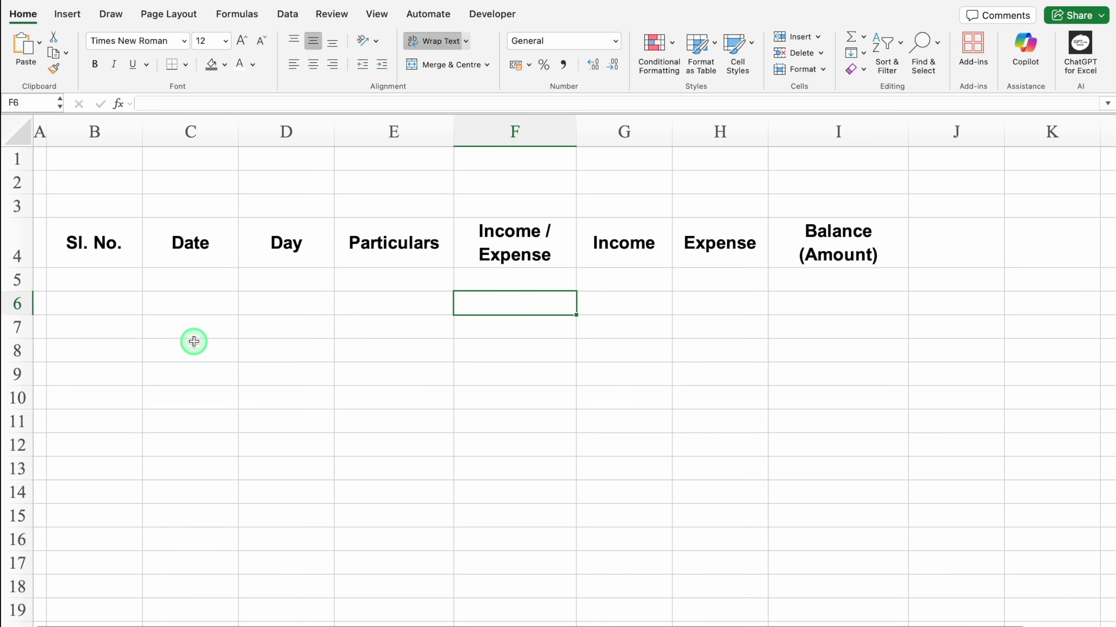
Step: Format the header cells B4 to I4 with the recent dark maroon fill, white text and borders
{"action": "left_click", "coordinate": [103, 248]}
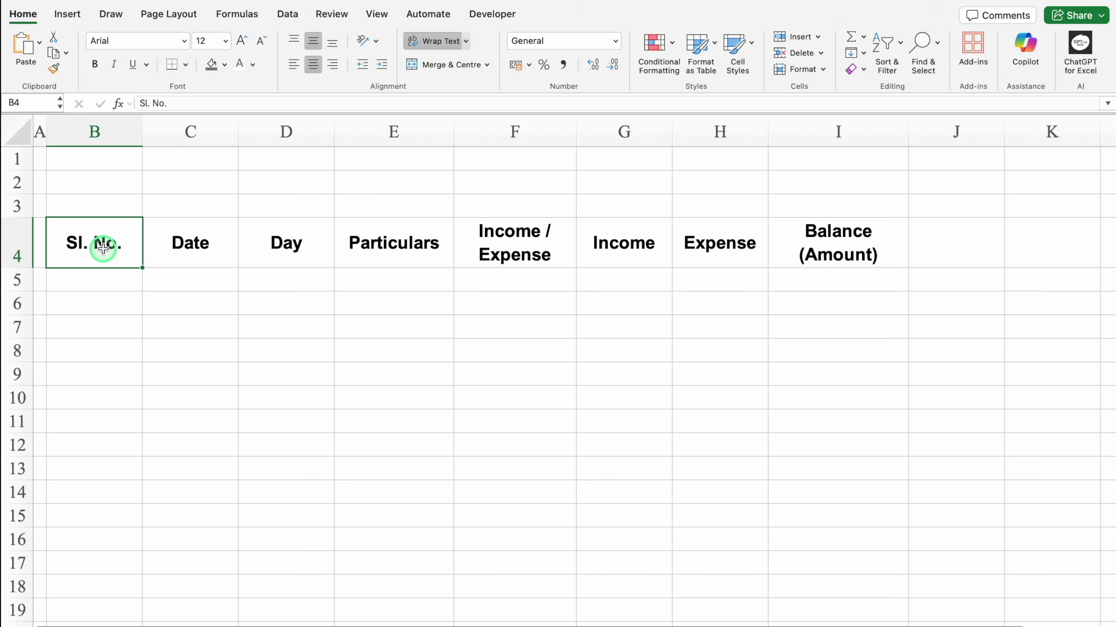
{"action": "key", "text": "shift+super+Right"}
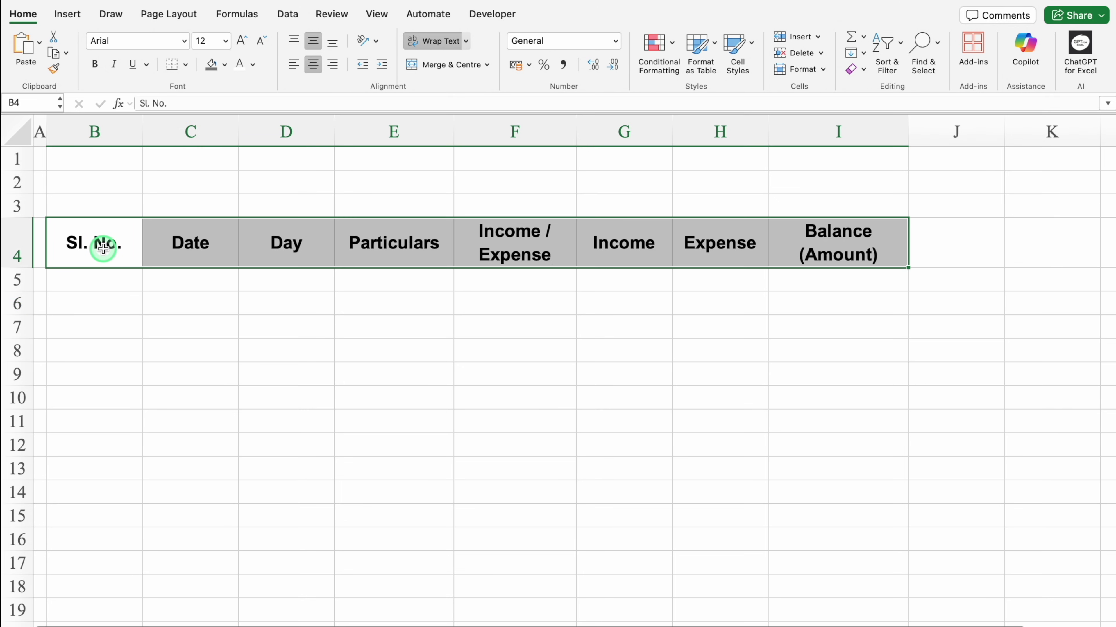
{"action": "left_click", "coordinate": [226, 64]}
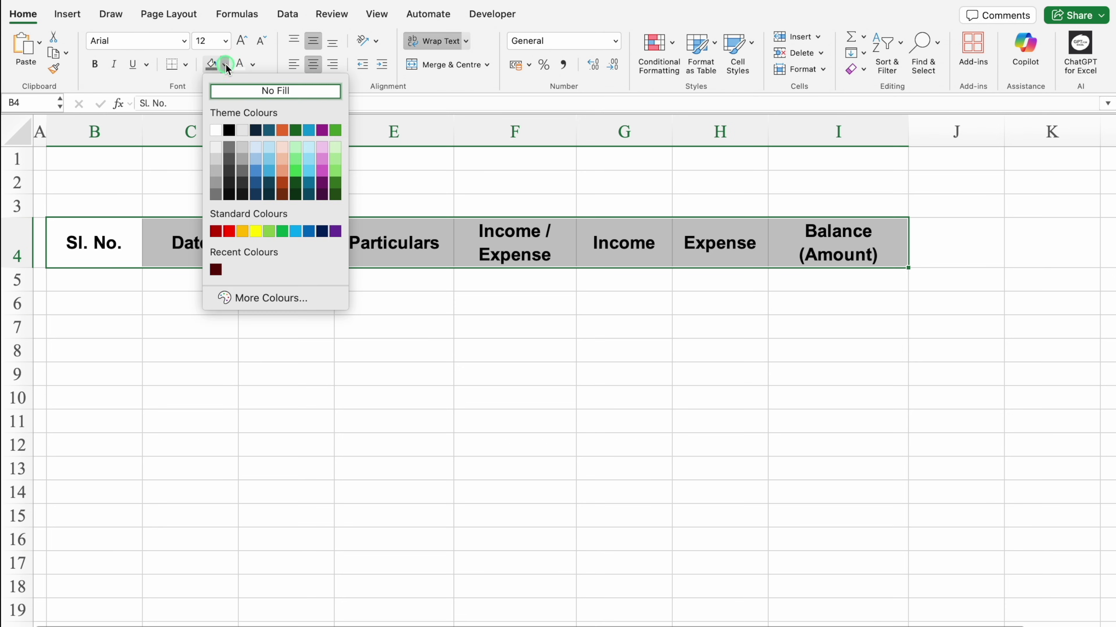
{"action": "left_click", "coordinate": [217, 269]}
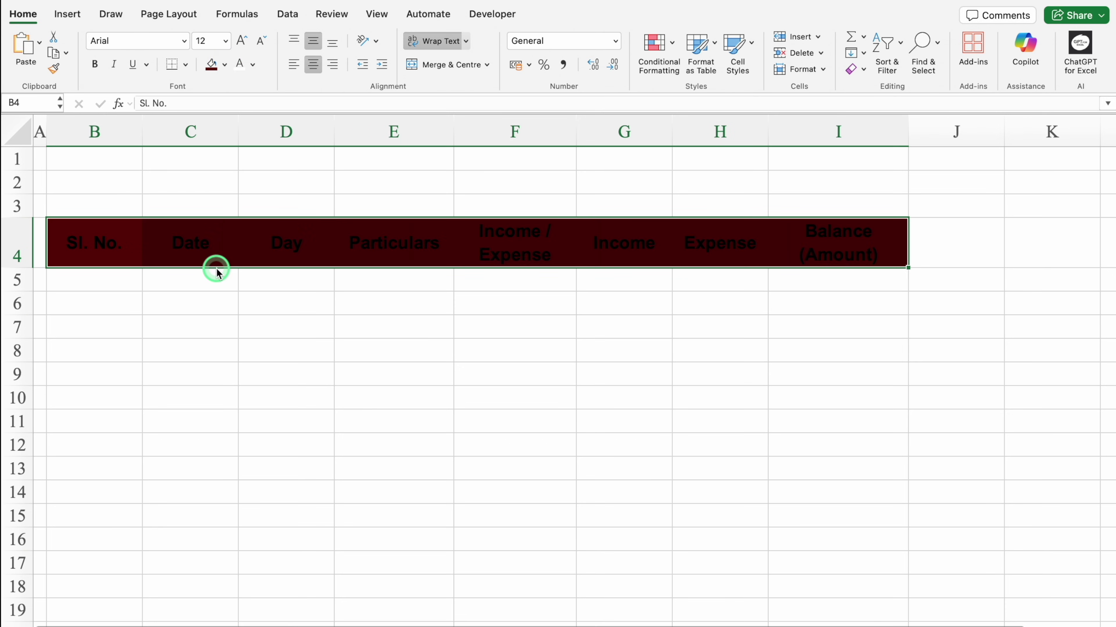
{"action": "left_click", "coordinate": [240, 70]}
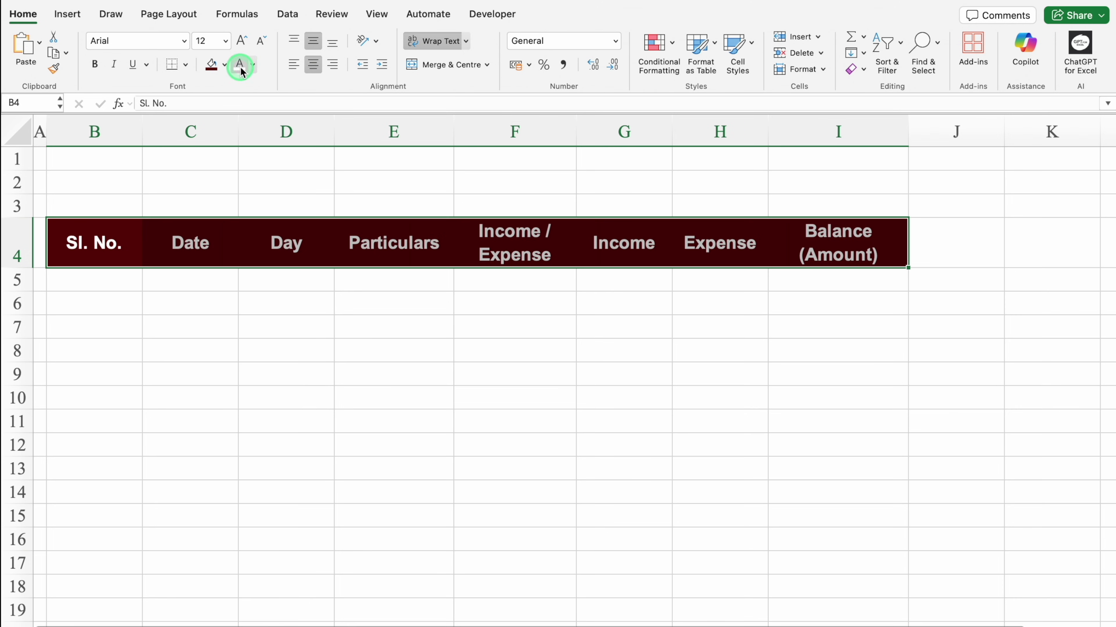
{"action": "left_click", "coordinate": [185, 64]}
{"action": "left_click", "coordinate": [218, 199]}
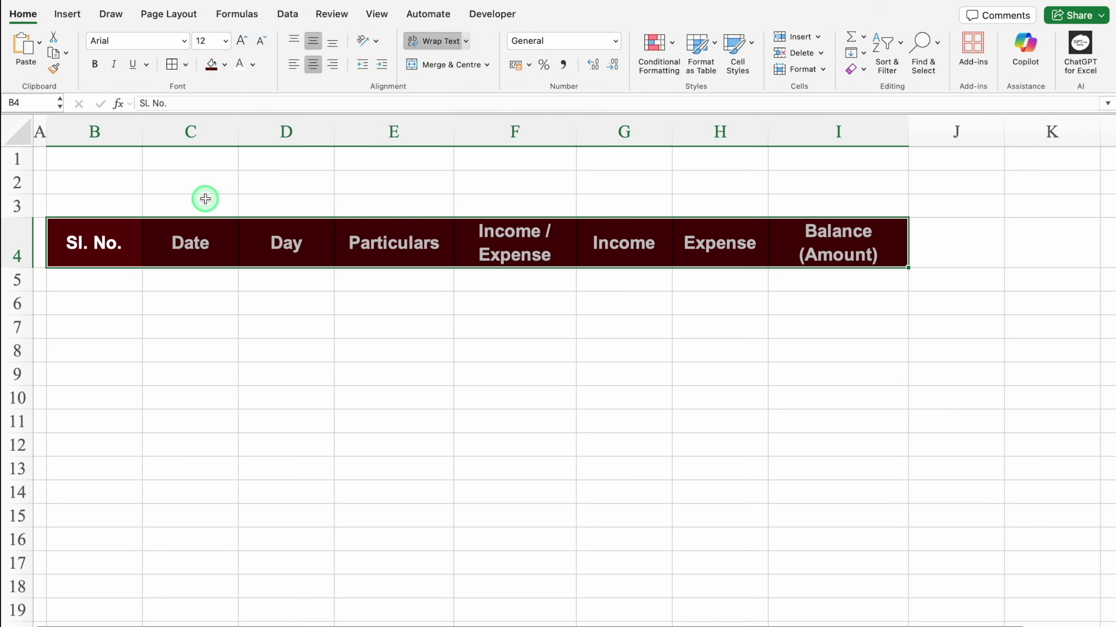
Step: Set up a Classic conditional formatting rule for the whole sheet that only formats cells containing No Blanks
{"action": "left_click", "coordinate": [18, 134]}
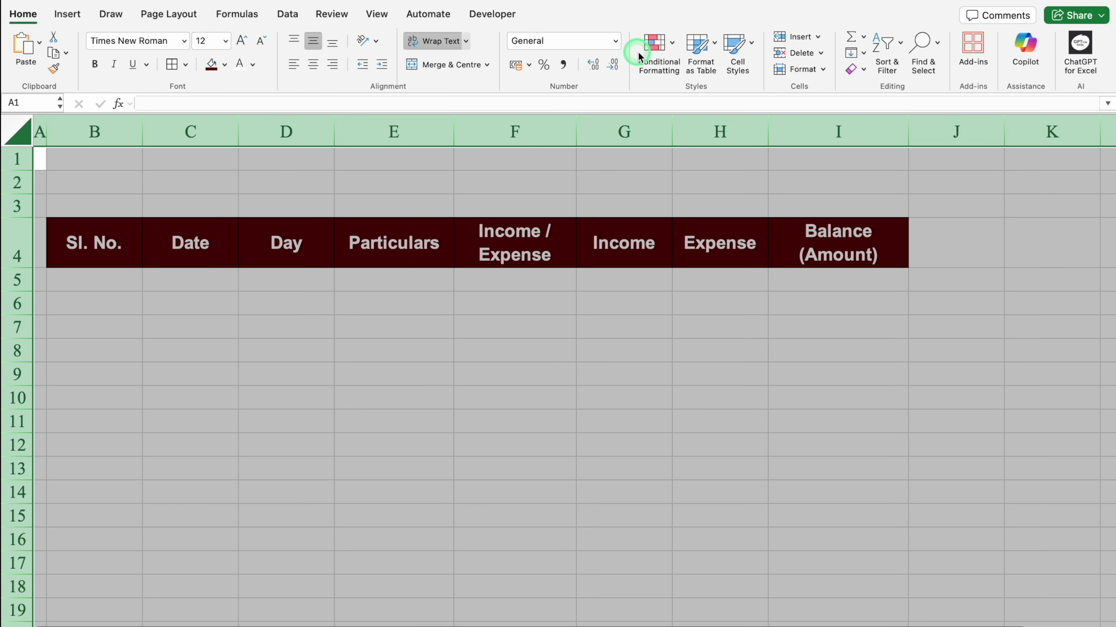
{"action": "left_click", "coordinate": [658, 49]}
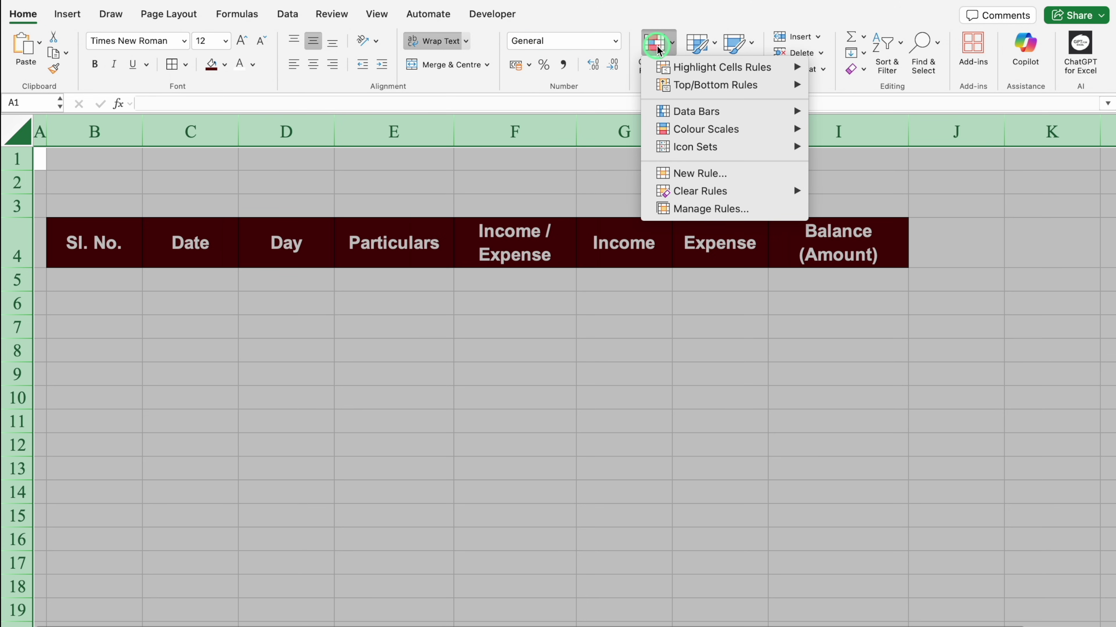
{"action": "left_click", "coordinate": [687, 175]}
{"action": "left_click", "coordinate": [557, 142]}
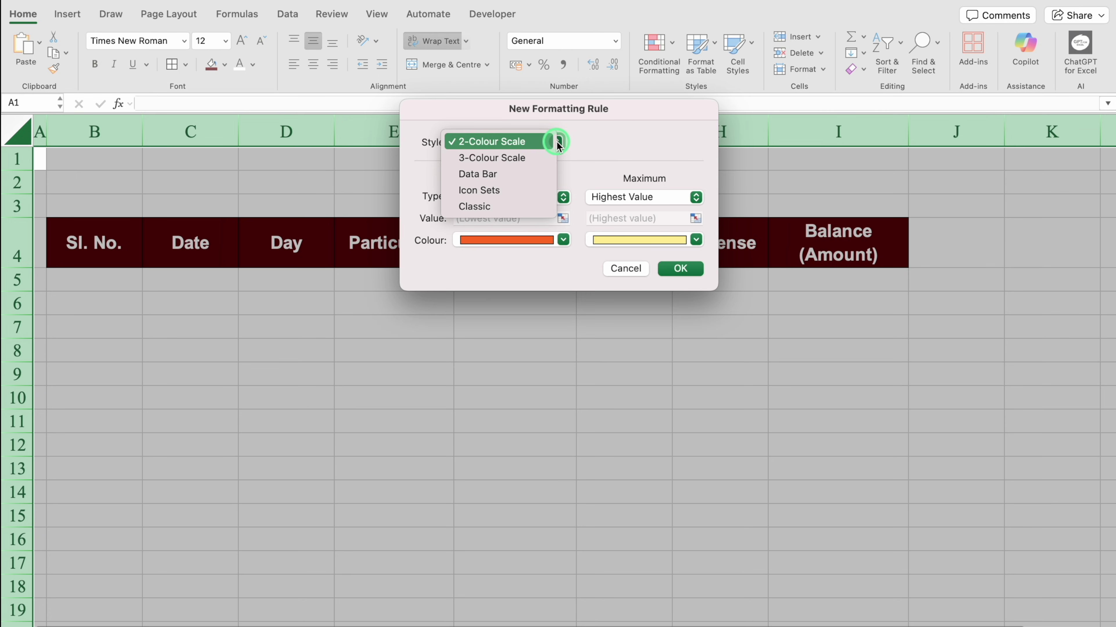
{"action": "left_click", "coordinate": [495, 206]}
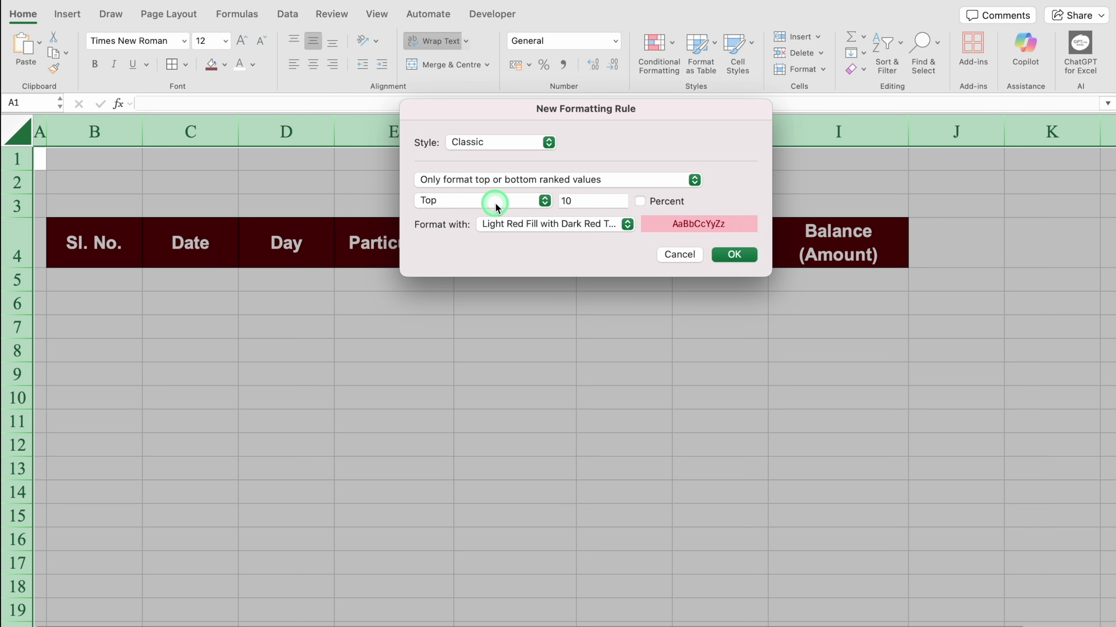
{"action": "left_click", "coordinate": [523, 180]}
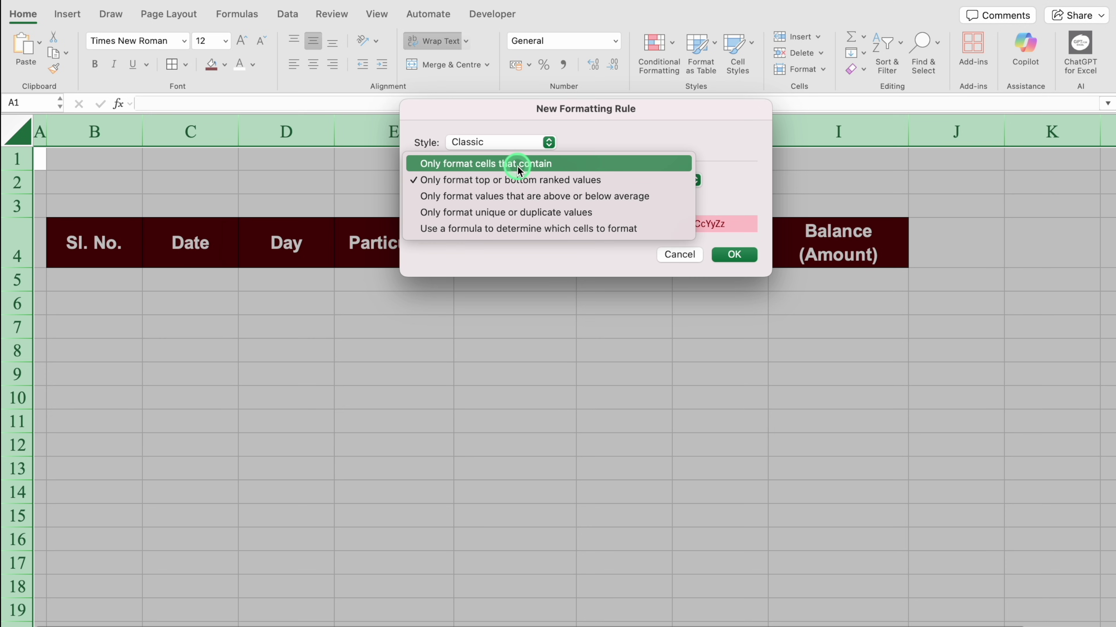
{"action": "left_click", "coordinate": [519, 165]}
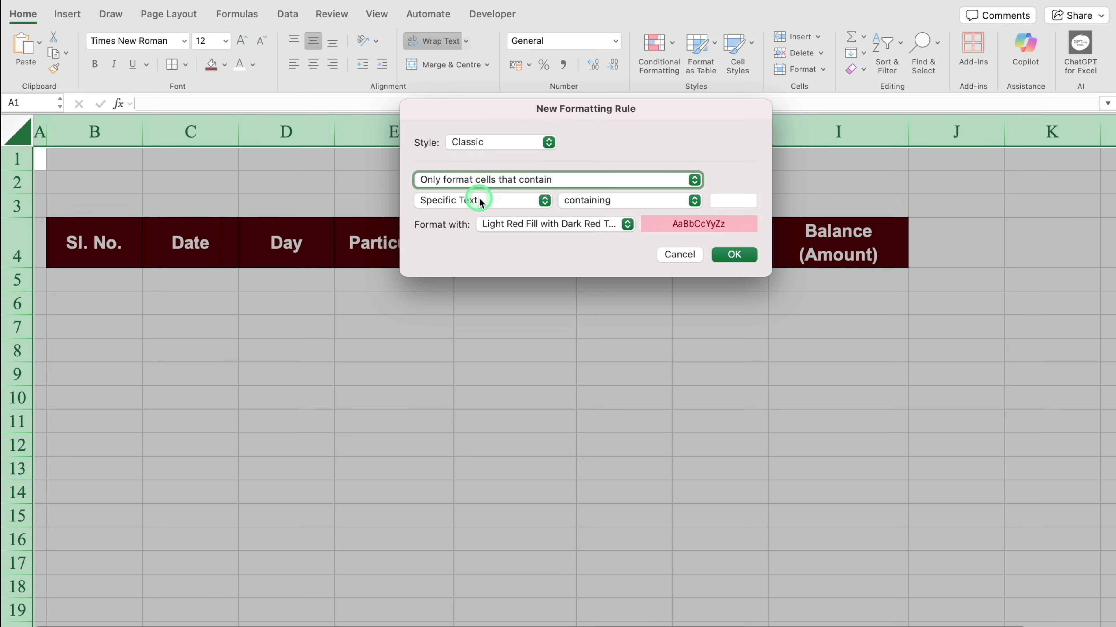
{"action": "left_click", "coordinate": [514, 202]}
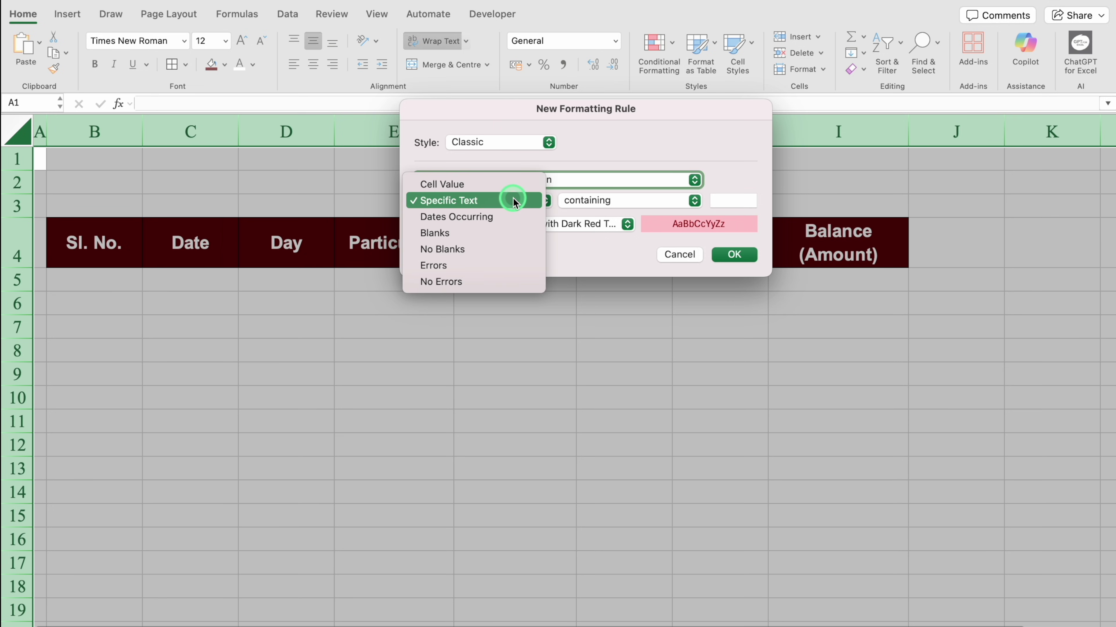
{"action": "left_click", "coordinate": [465, 249]}
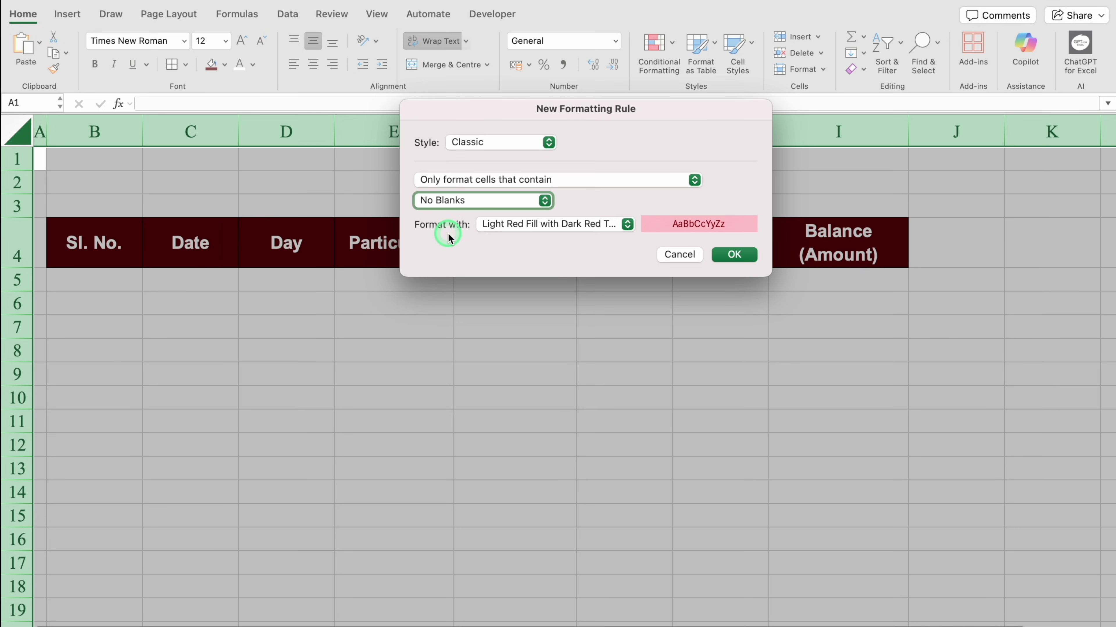
Step: Give the No Blanks rule a customised format with an outline border and apply the rule
{"action": "left_click", "coordinate": [627, 225]}
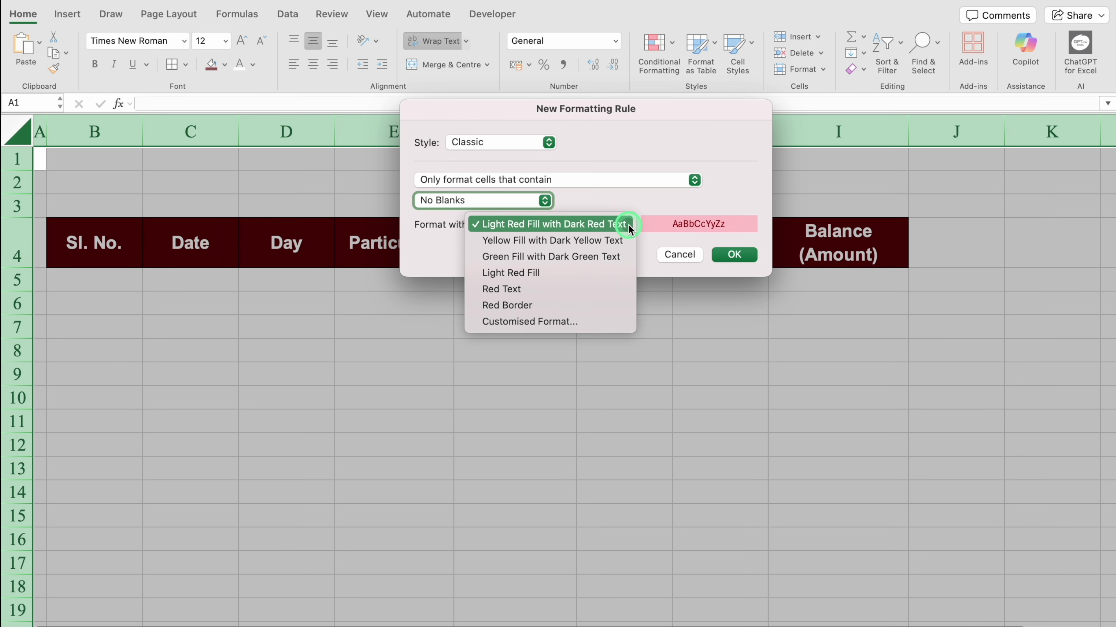
{"action": "left_click", "coordinate": [552, 321]}
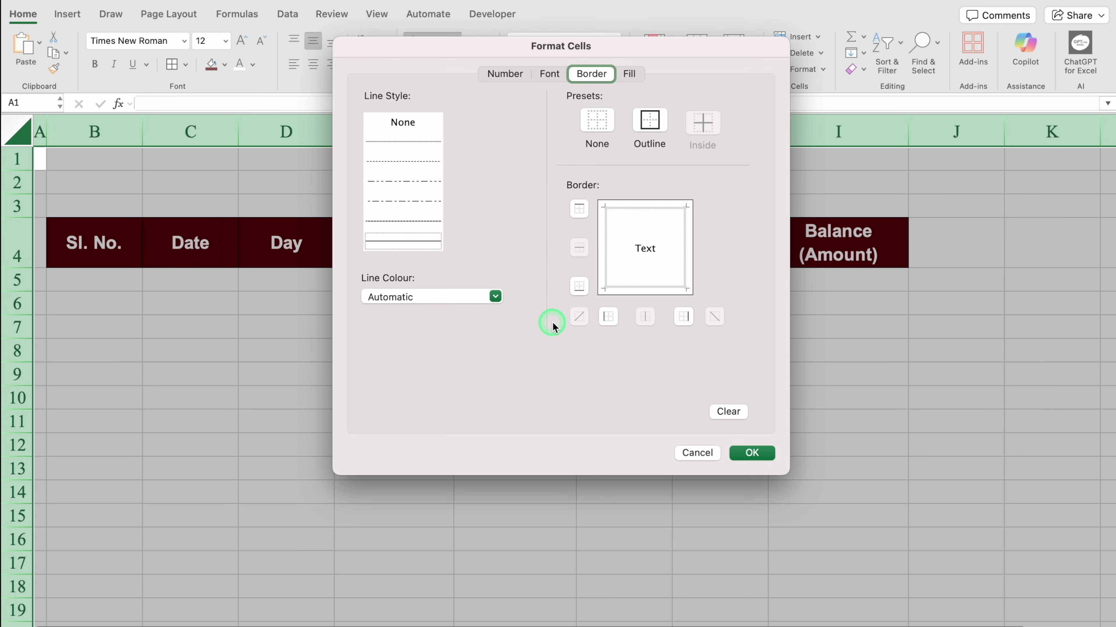
{"action": "left_click", "coordinate": [502, 79]}
{"action": "left_click", "coordinate": [545, 76]}
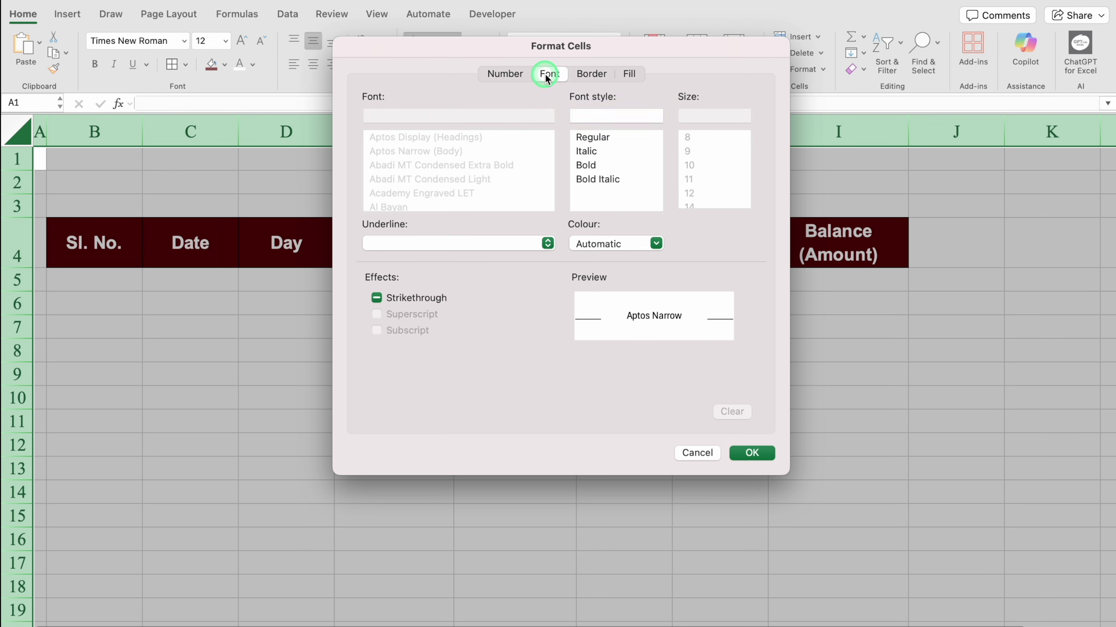
{"action": "left_click", "coordinate": [598, 75]}
{"action": "left_click", "coordinate": [629, 73]}
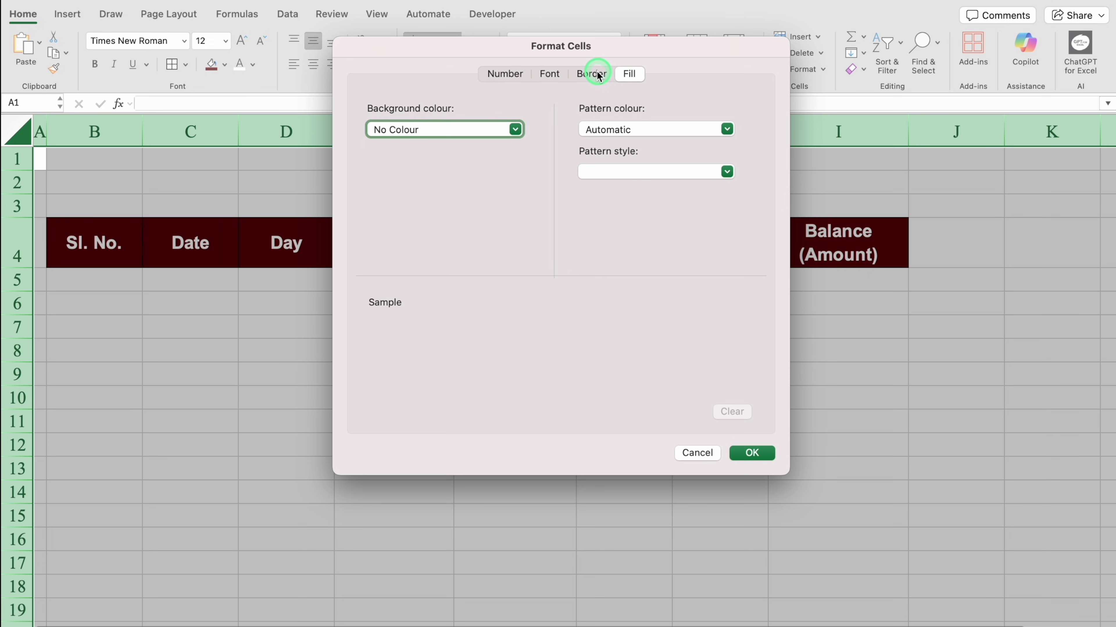
{"action": "left_click", "coordinate": [593, 76]}
{"action": "left_click", "coordinate": [650, 122]}
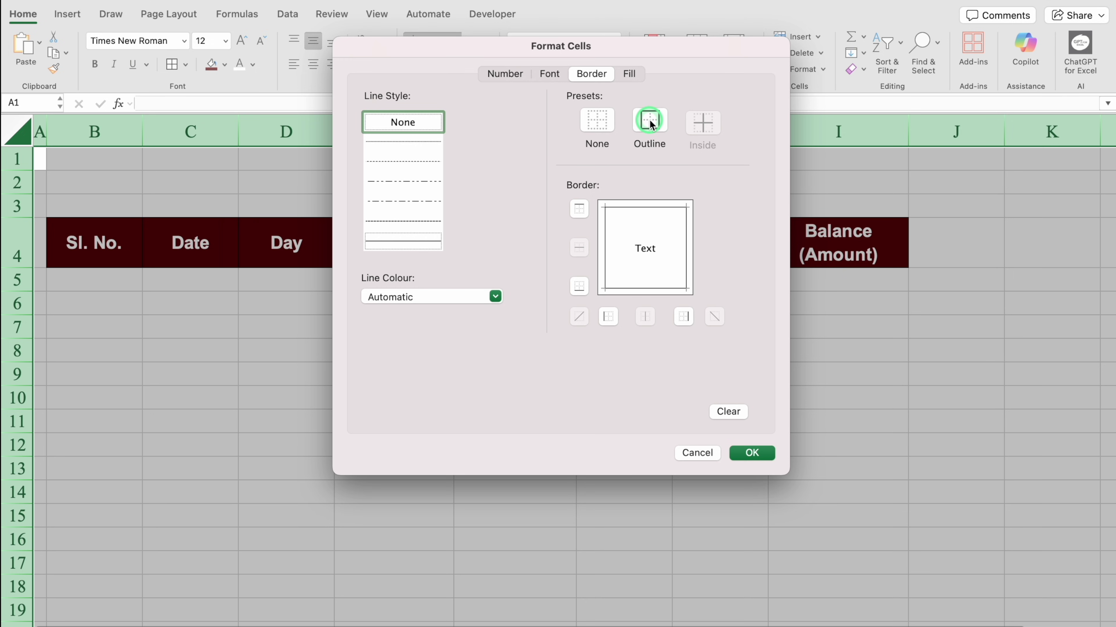
{"action": "left_click", "coordinate": [752, 453]}
{"action": "left_click", "coordinate": [734, 255]}
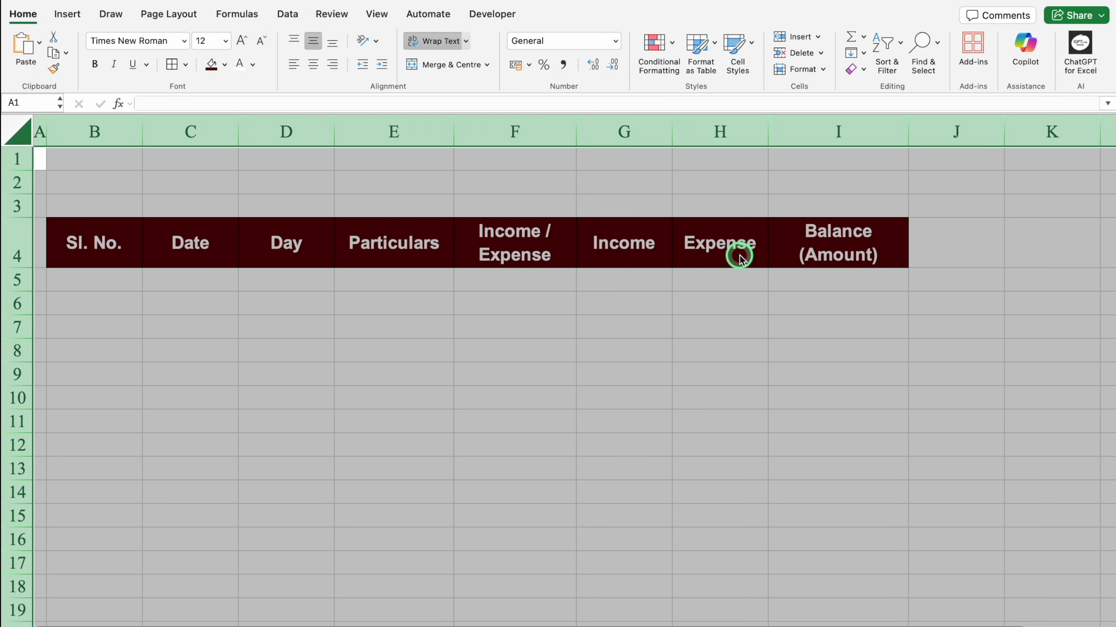
Step: Enter the test text s in cell C6 to check the automatic border
{"action": "left_click", "coordinate": [185, 305]}
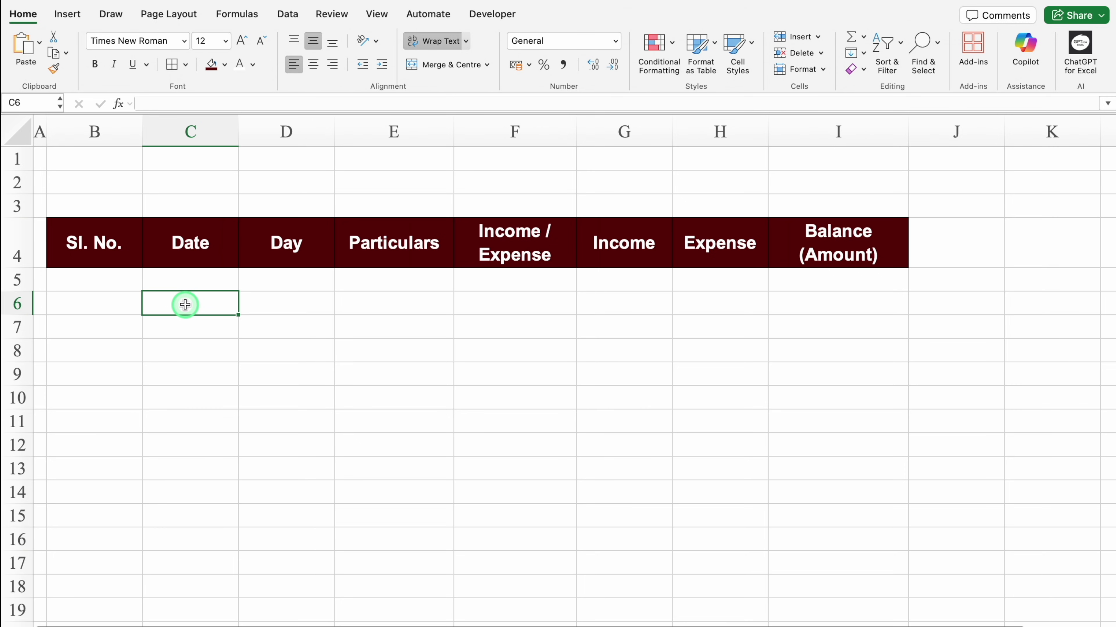
{"action": "type", "text": "s"}
{"action": "key", "text": "Return"}
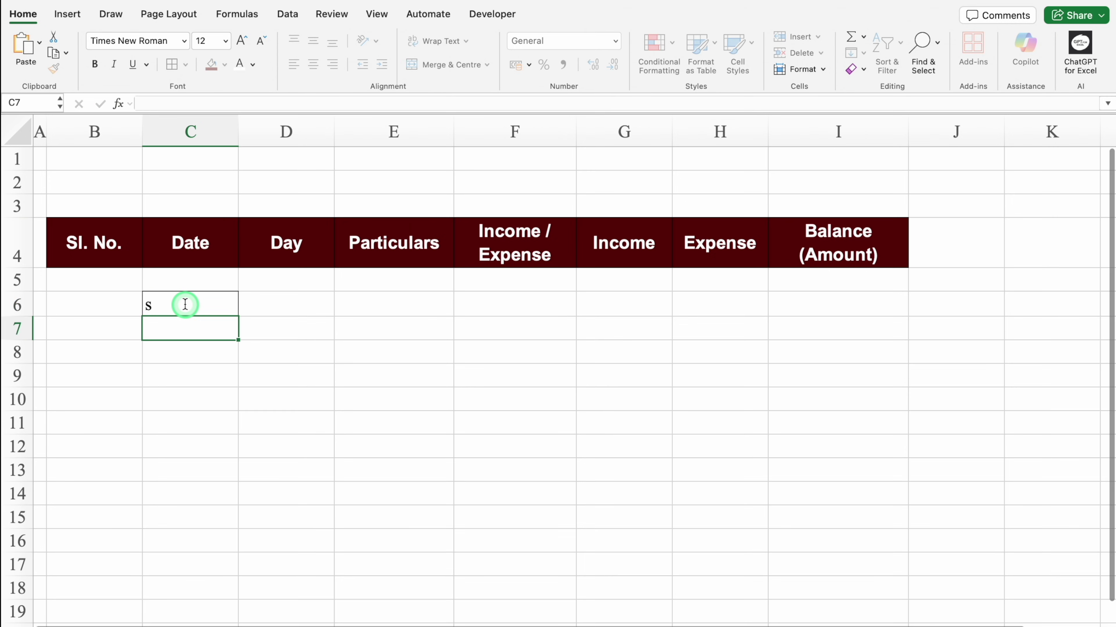
Step: Enter the test value 1 in cell C7 and clear the test entries from C6 and C7
{"action": "type", "text": "1"}
{"action": "key", "text": "Return"}
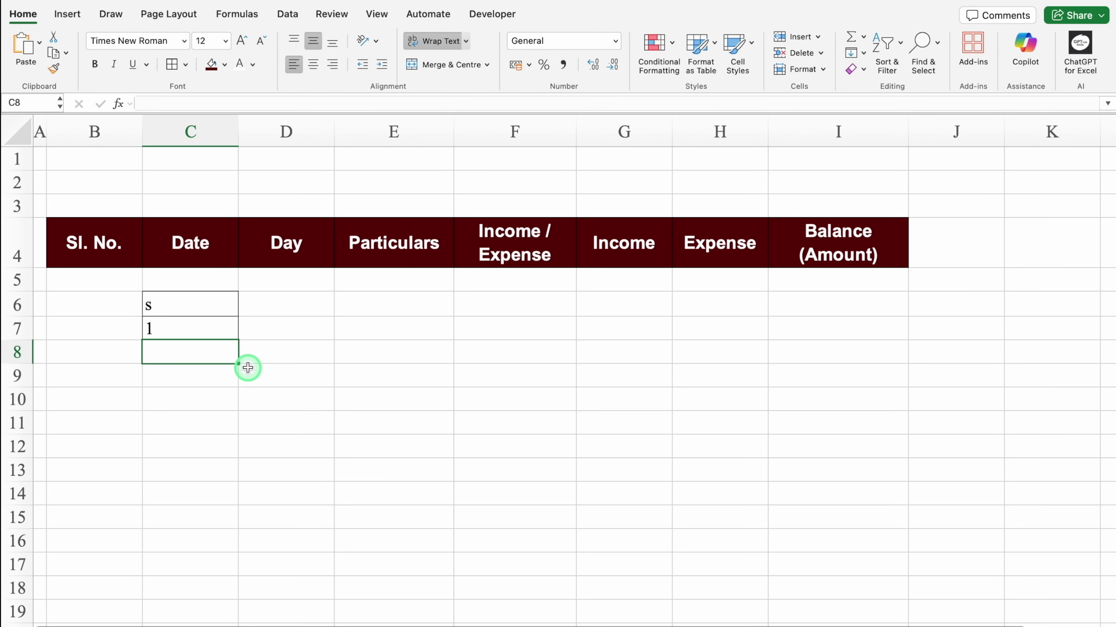
{"action": "left_click_drag", "start_coordinate": [199, 309], "coordinate": [200, 319]}
{"action": "key", "text": "Delete"}
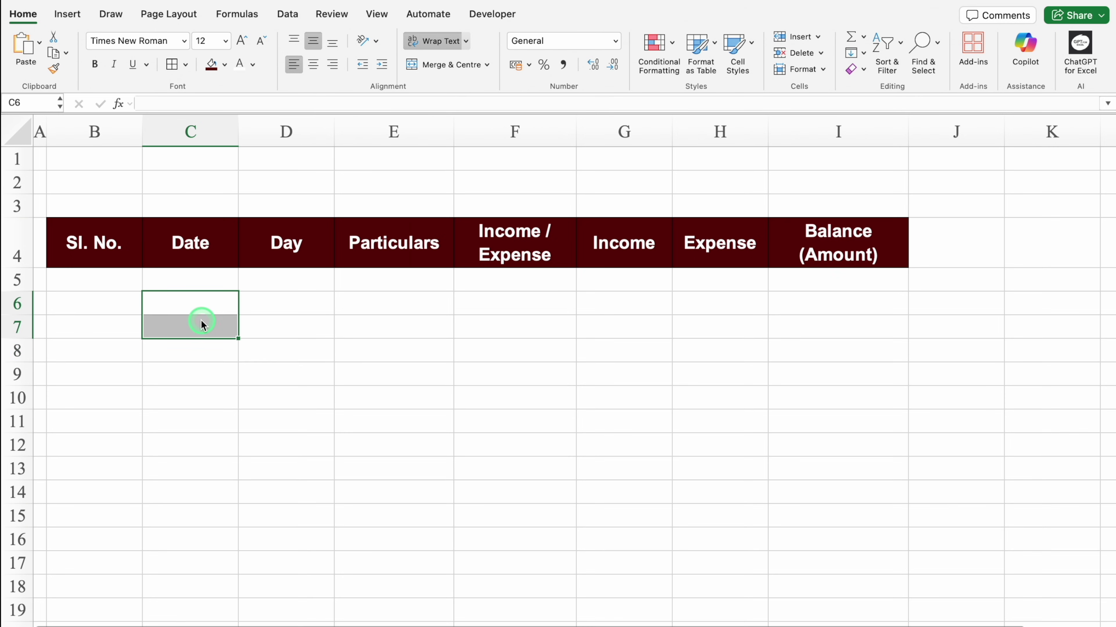
Step: Widen column C slightly and enter the date 1/12/25 in cell C5
{"action": "left_click", "coordinate": [182, 280]}
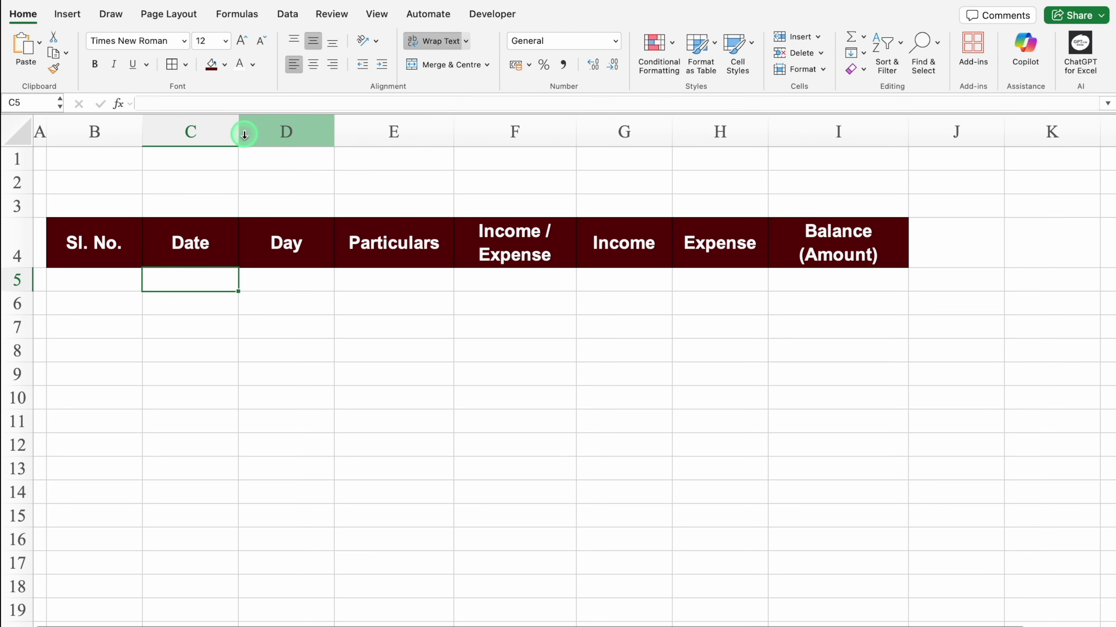
{"action": "left_click_drag", "start_coordinate": [244, 134], "coordinate": [263, 132]}
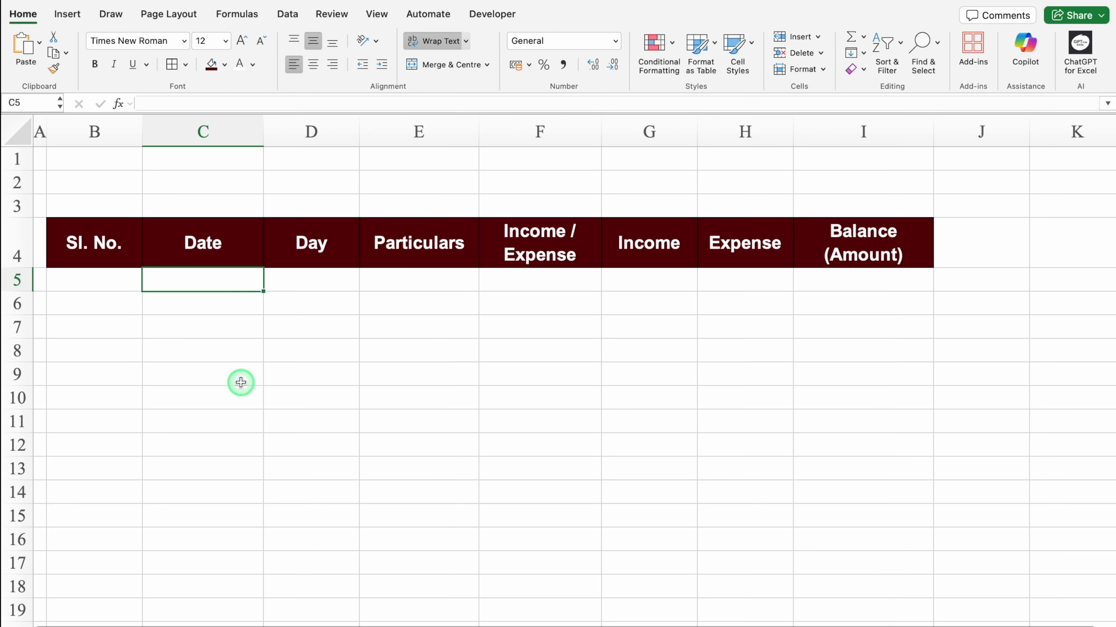
{"action": "type", "text": "1/12/25"}
{"action": "key", "text": "Return"}
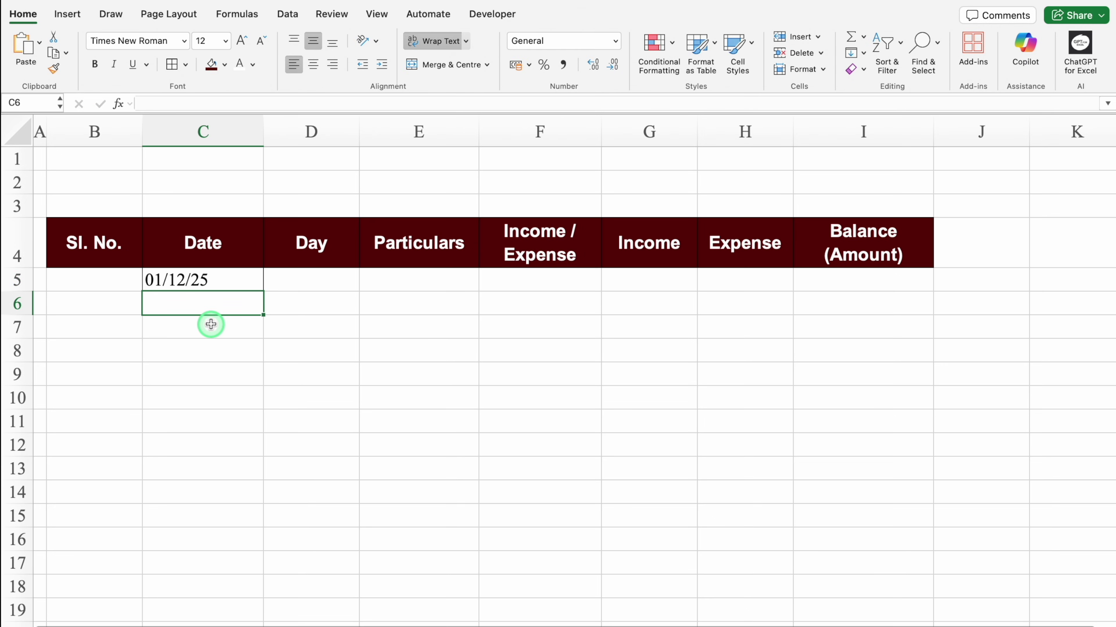
Step: Format the whole Date column C with the Date number format of type 14-Mar-12
{"action": "left_click", "coordinate": [205, 129]}
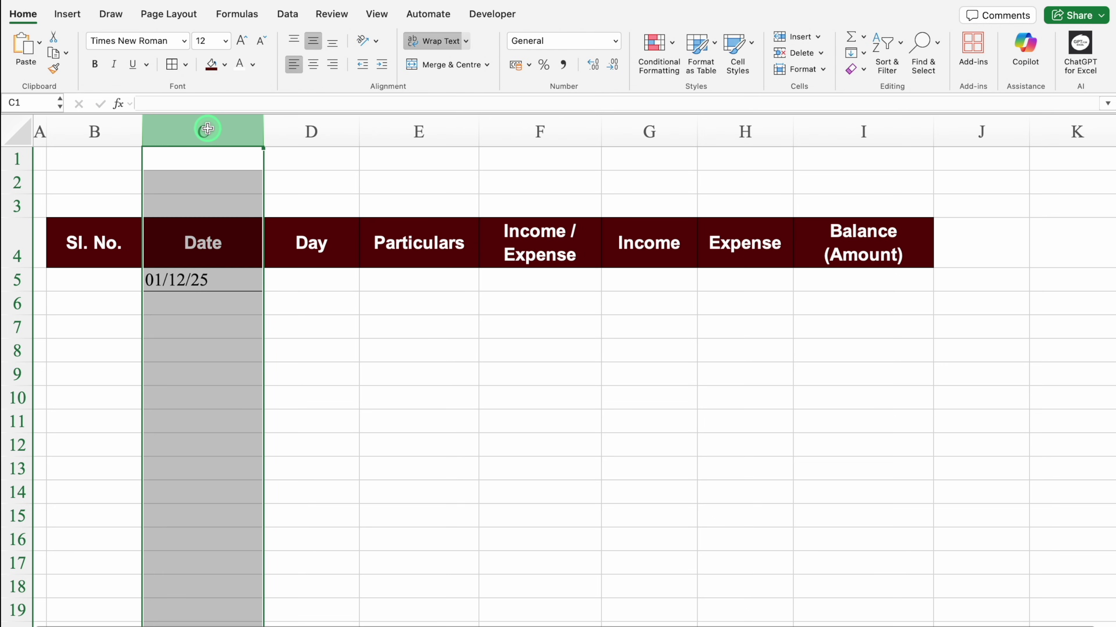
{"action": "key", "text": "super+1"}
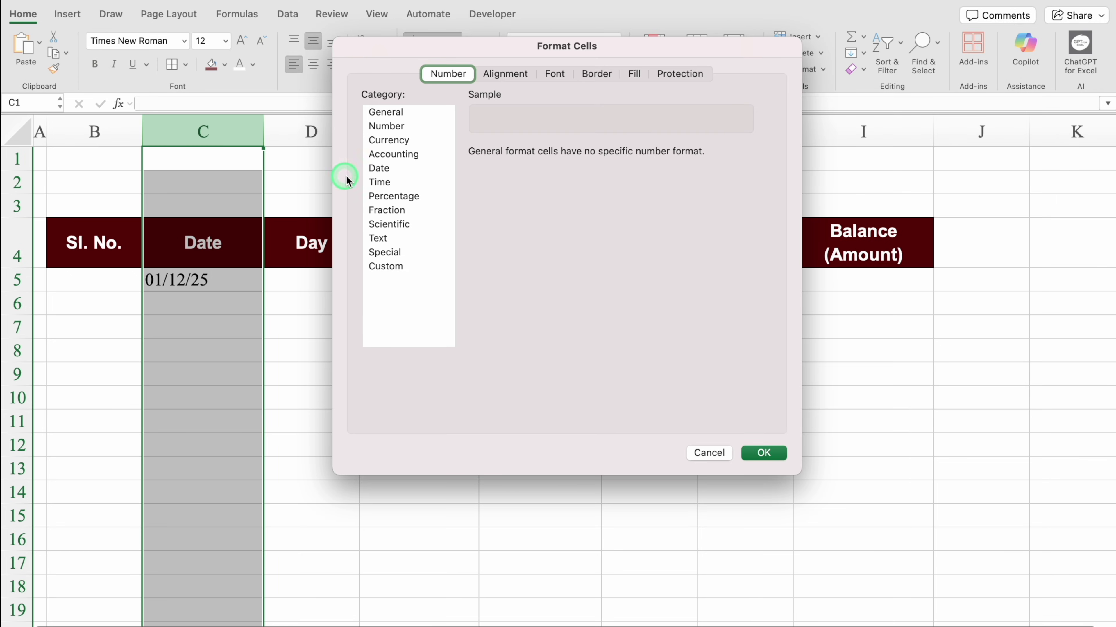
{"action": "left_click", "coordinate": [378, 169]}
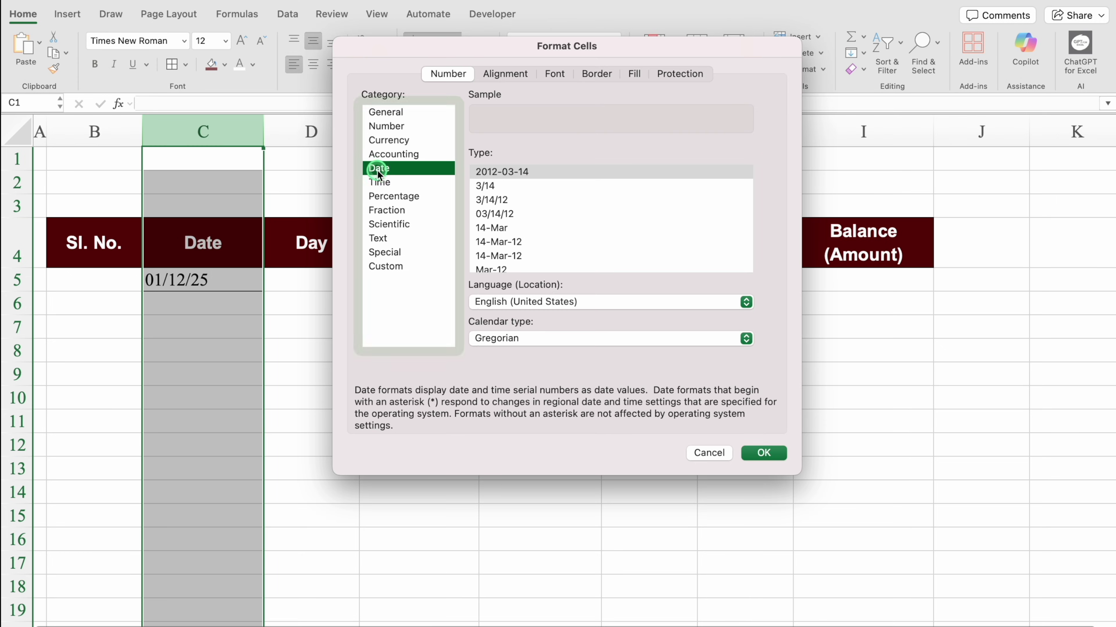
{"action": "left_click", "coordinate": [516, 243]}
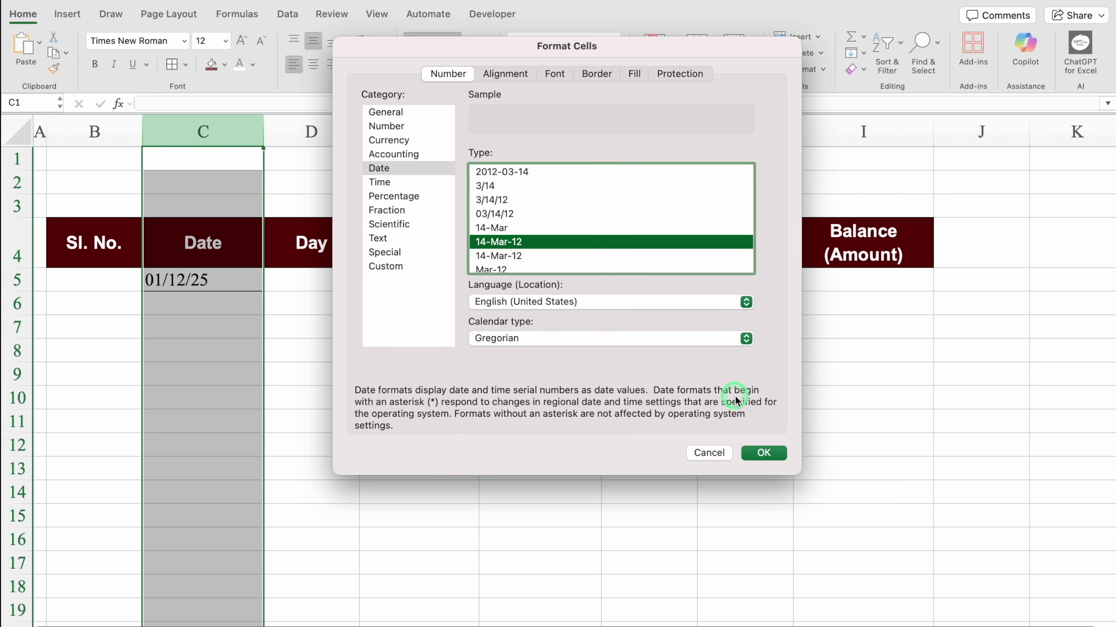
{"action": "left_click", "coordinate": [765, 453]}
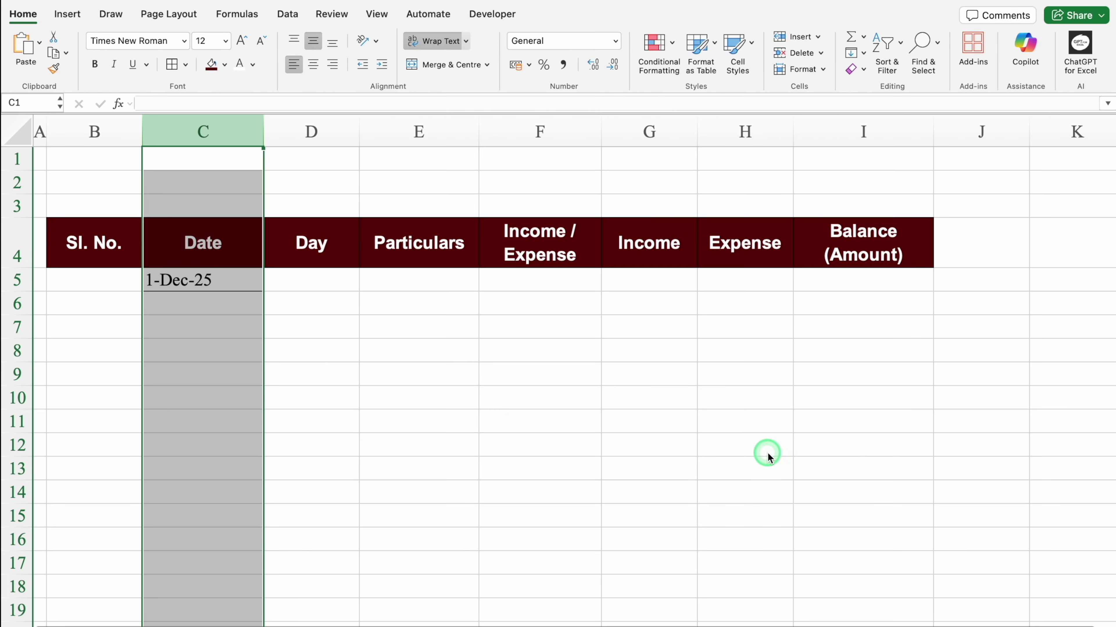
{"action": "left_click", "coordinate": [219, 350]}
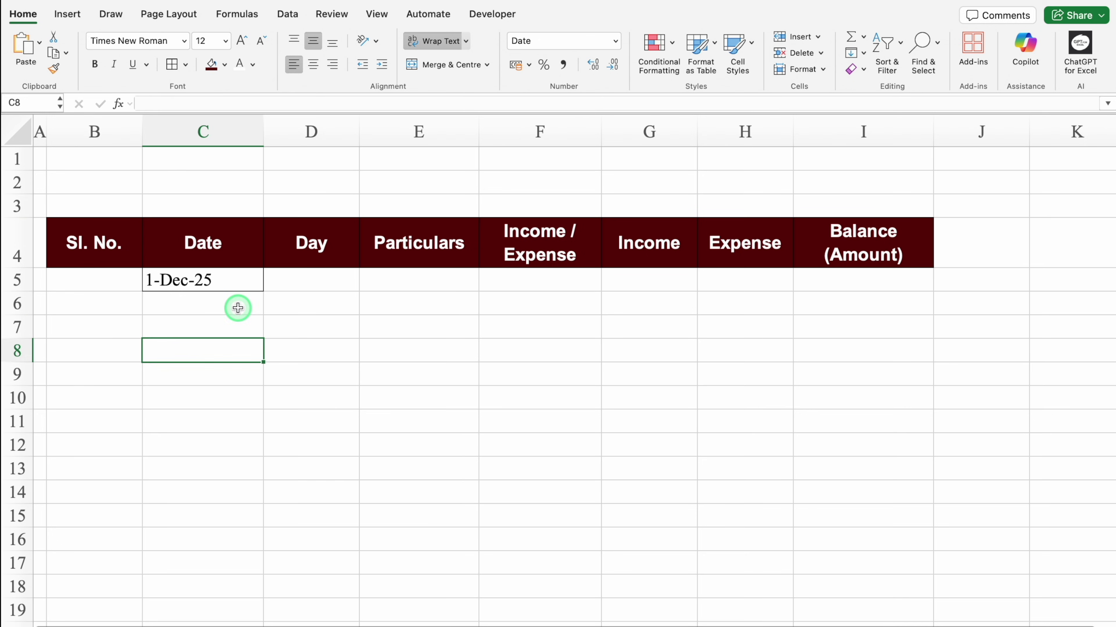
Step: Enter the serial number formula =COUNTA(C5) in cell B5
{"action": "left_click", "coordinate": [94, 280]}
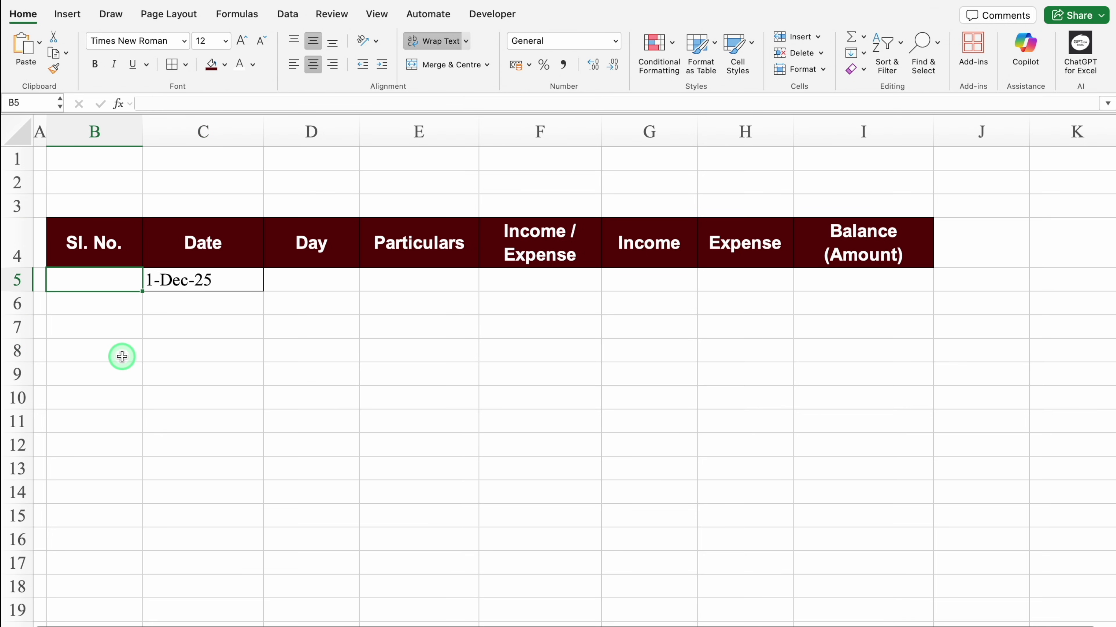
{"action": "type", "text": "=C"}
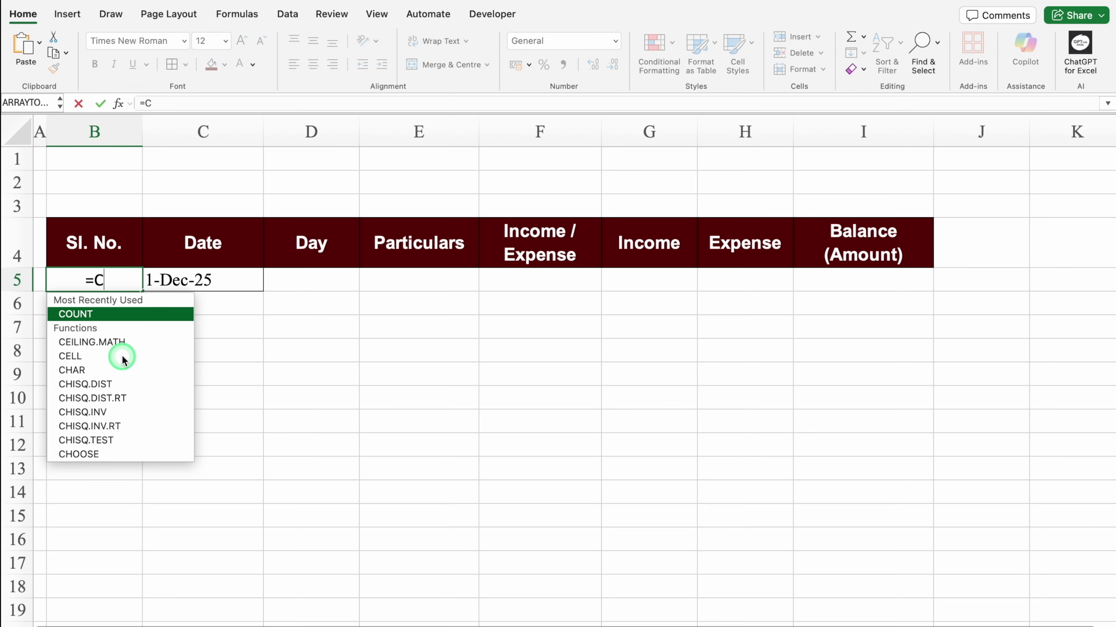
{"action": "type", "text": "OUNTA"}
{"action": "double_click", "coordinate": [105, 313]}
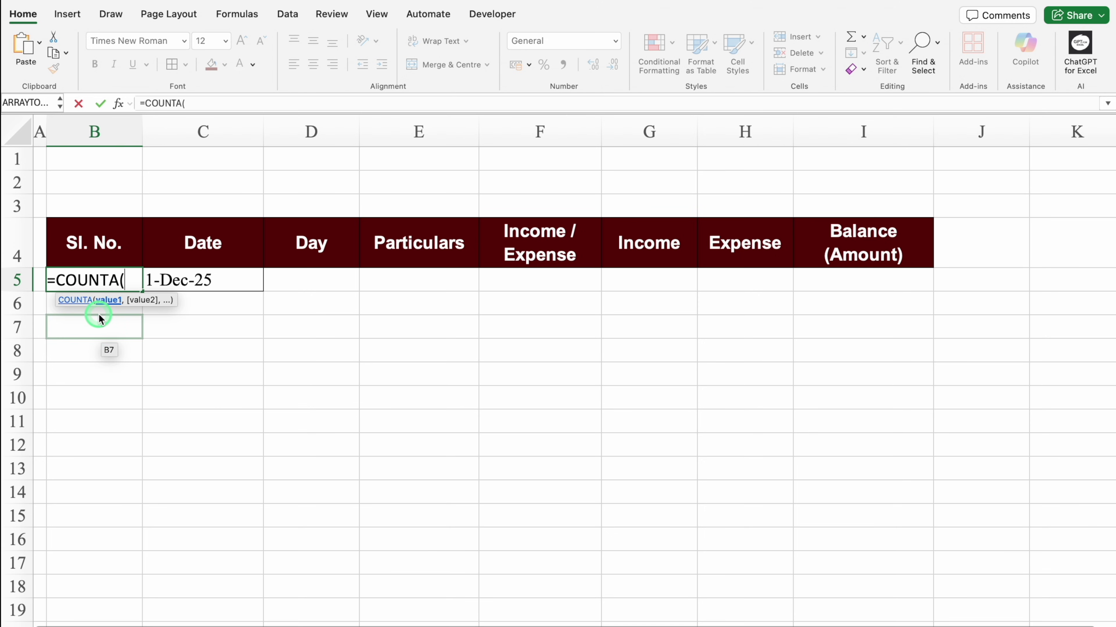
{"action": "left_click", "coordinate": [203, 279]}
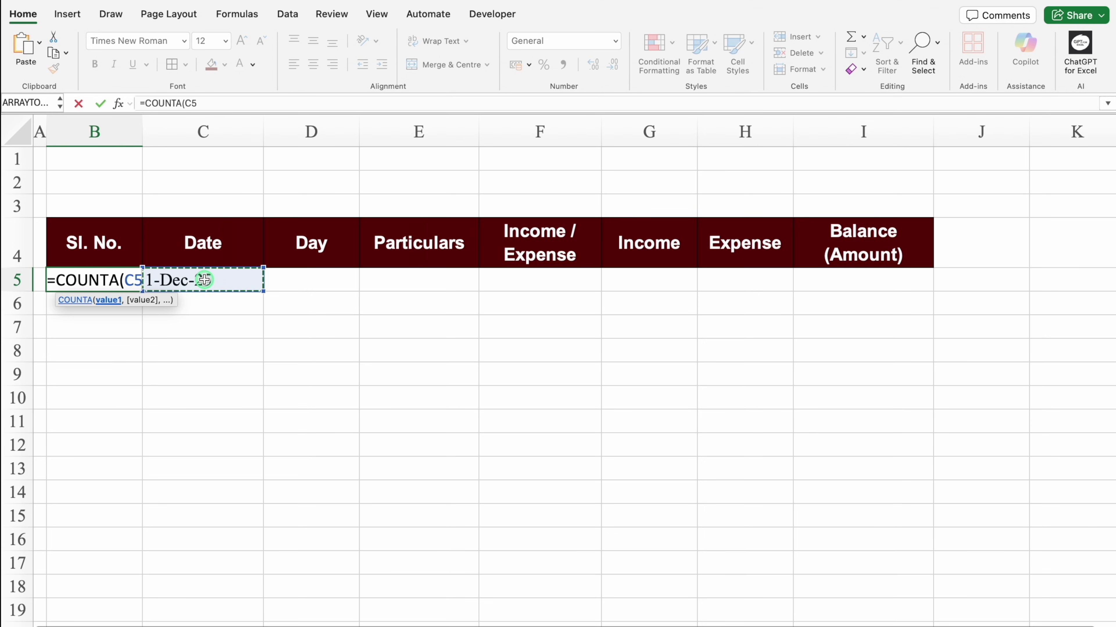
{"action": "type", "text": ")"}
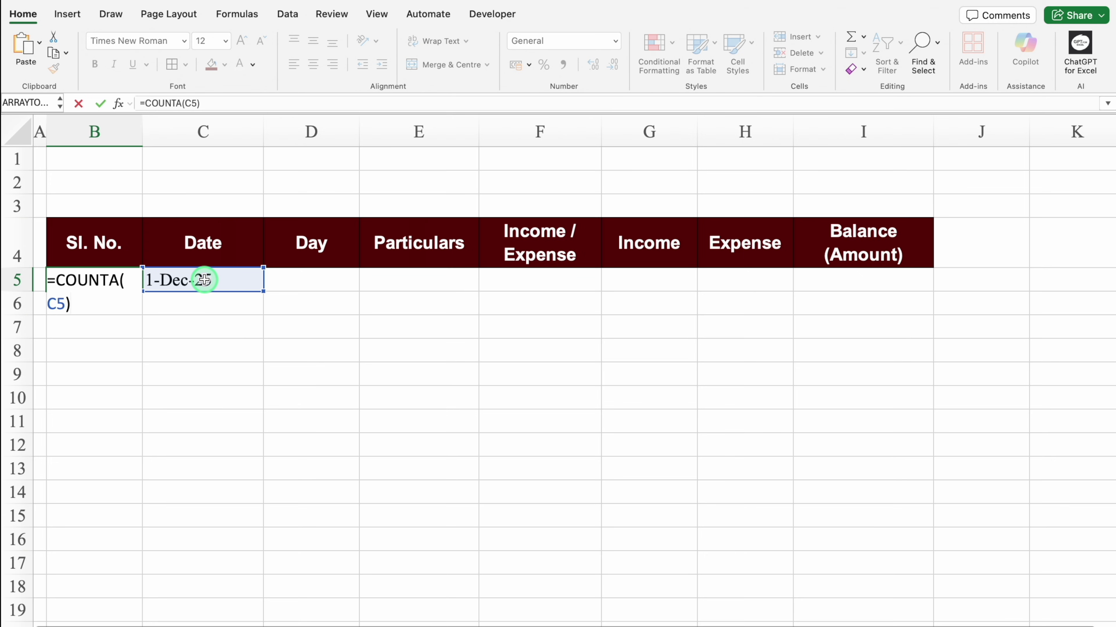
{"action": "key", "text": "Return"}
{"action": "left_click", "coordinate": [138, 281]}
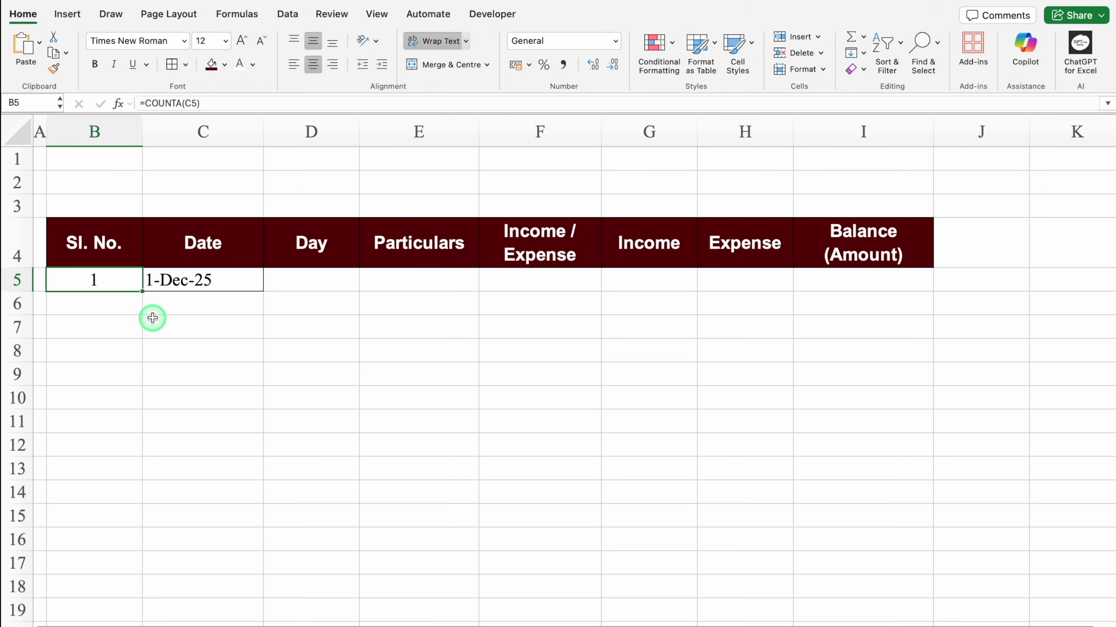
Step: Fill the date in C5 down to C13 as a series of consecutive days
{"action": "left_click", "coordinate": [252, 285]}
{"action": "left_click_drag", "start_coordinate": [262, 292], "coordinate": [263, 480]}
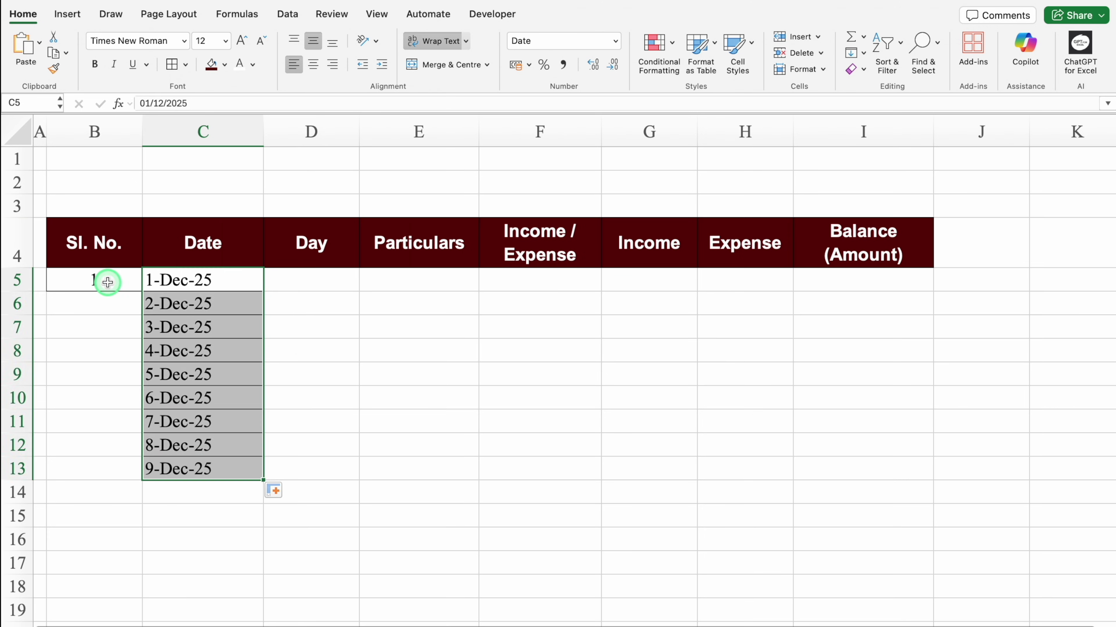
Step: Wrap the B5 formula in an IF blank check so it reads =IF(C5="","",COUNTA(C5))
{"action": "left_click", "coordinate": [108, 282]}
{"action": "double_click", "coordinate": [126, 282]}
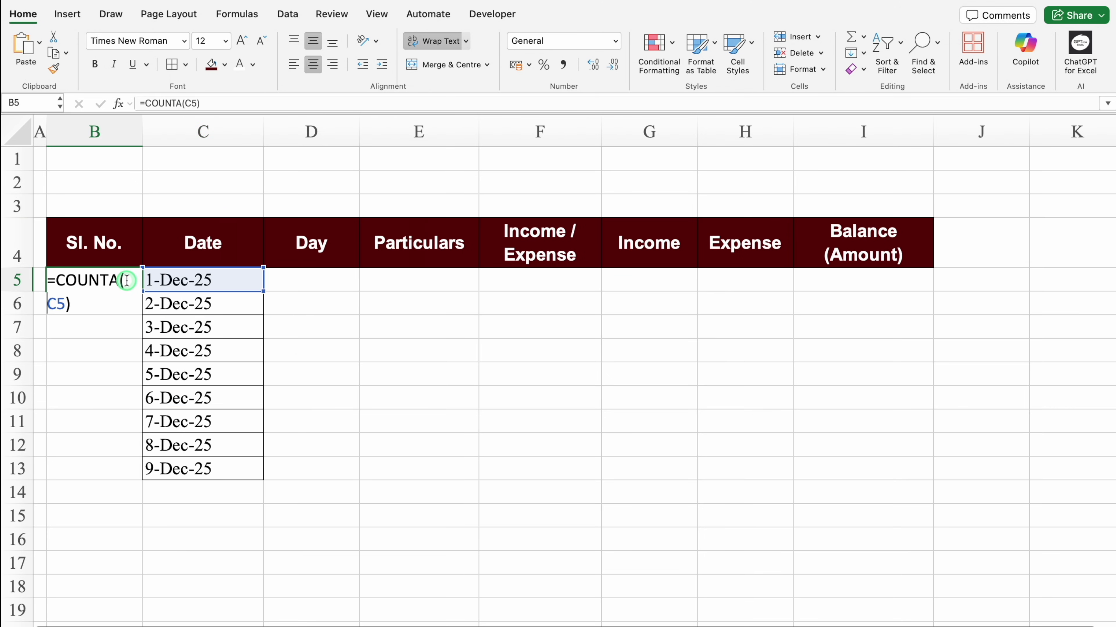
{"action": "left_click", "coordinate": [58, 280]}
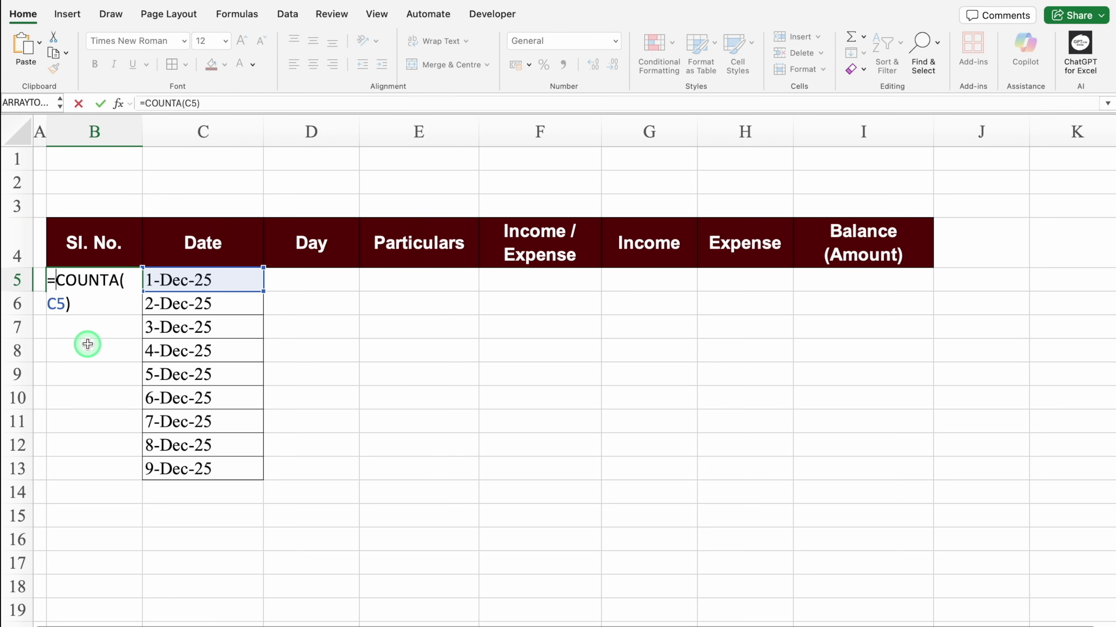
{"action": "type", "text": "IF"}
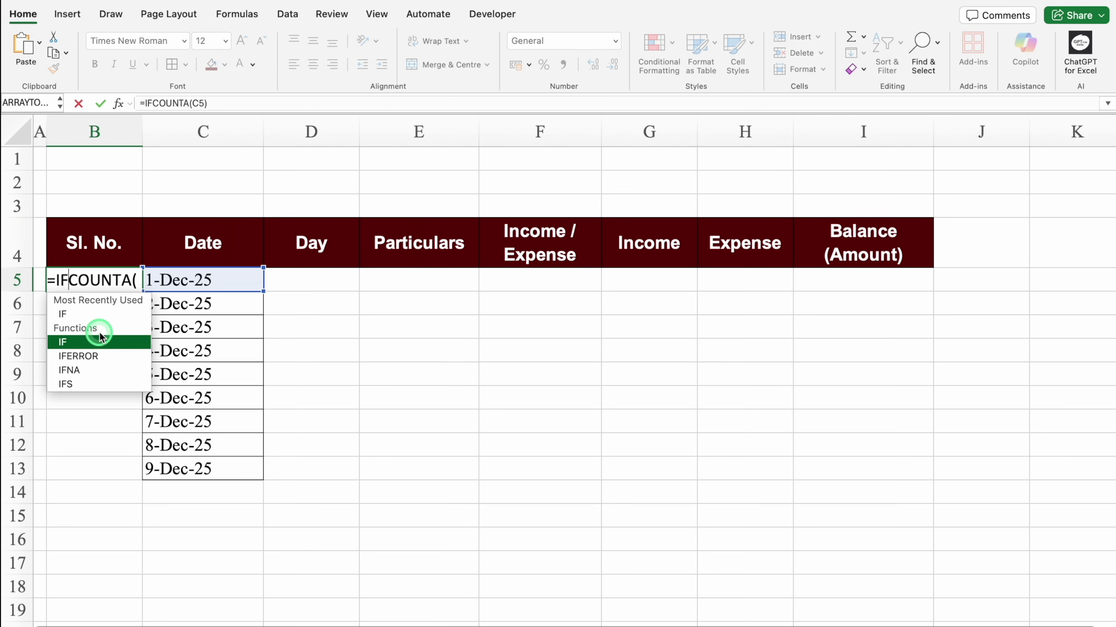
{"action": "double_click", "coordinate": [92, 341]}
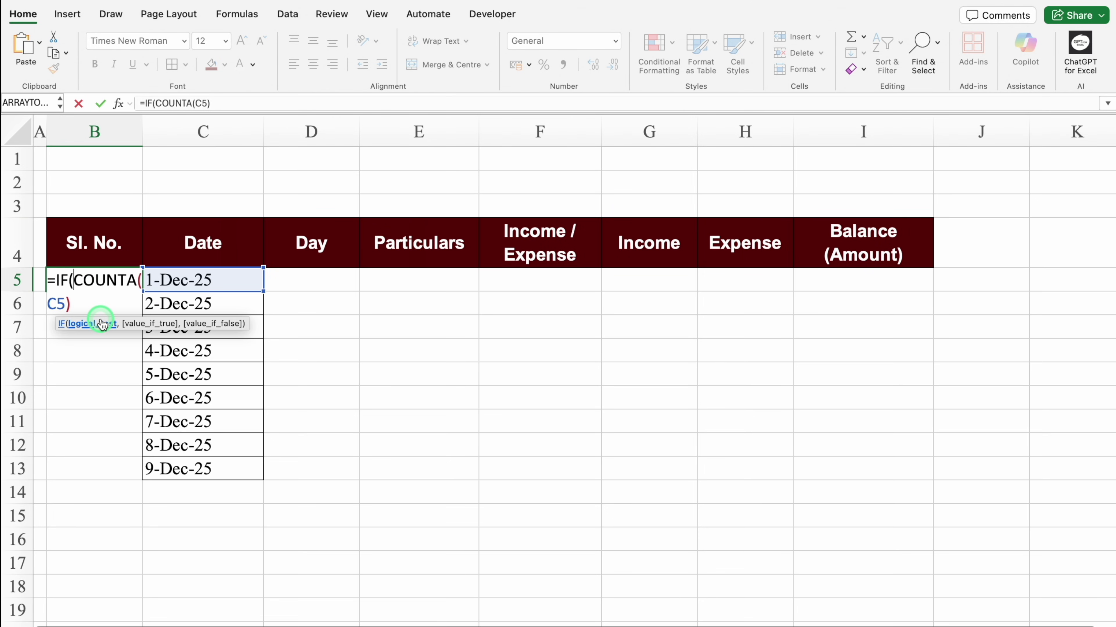
{"action": "left_click", "coordinate": [211, 281]}
{"action": "type", "text": "="}
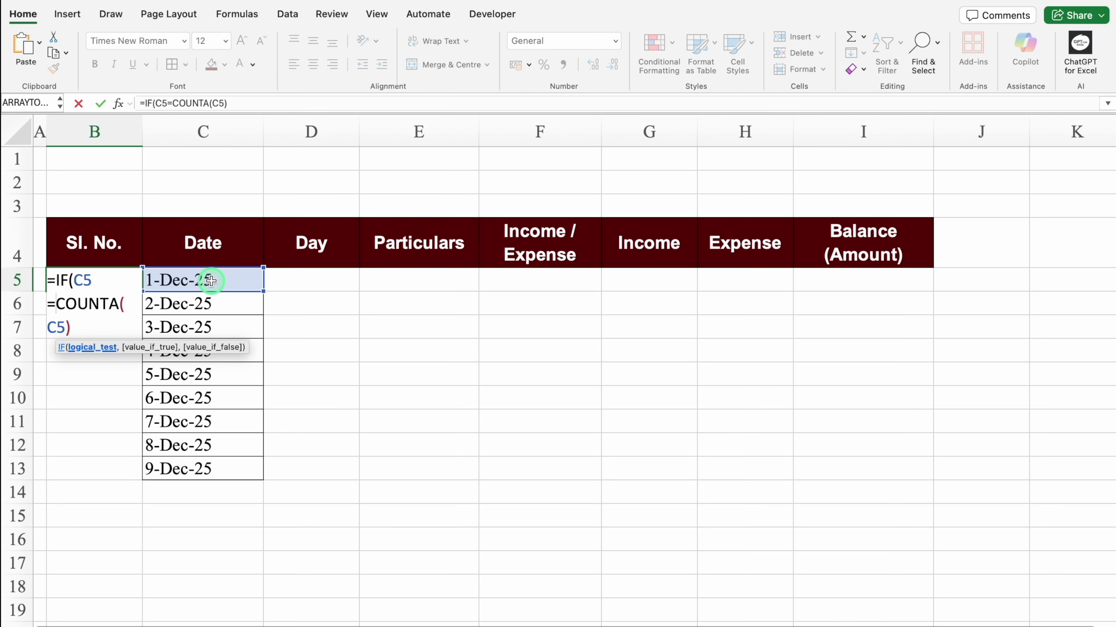
{"action": "type", "text": "\"\""}
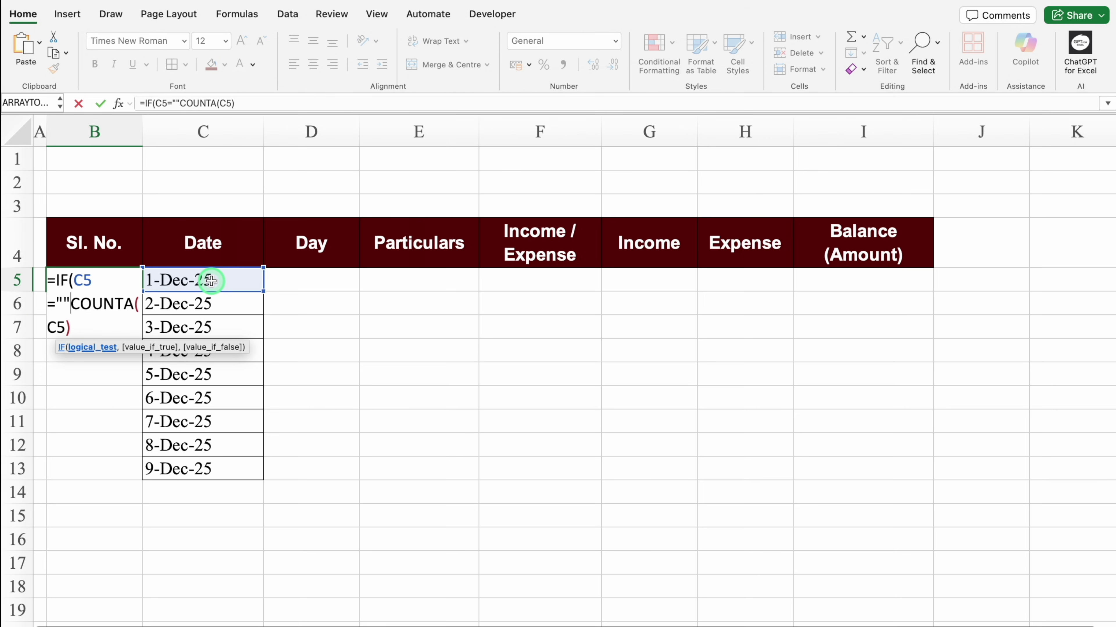
{"action": "type", "text": ","}
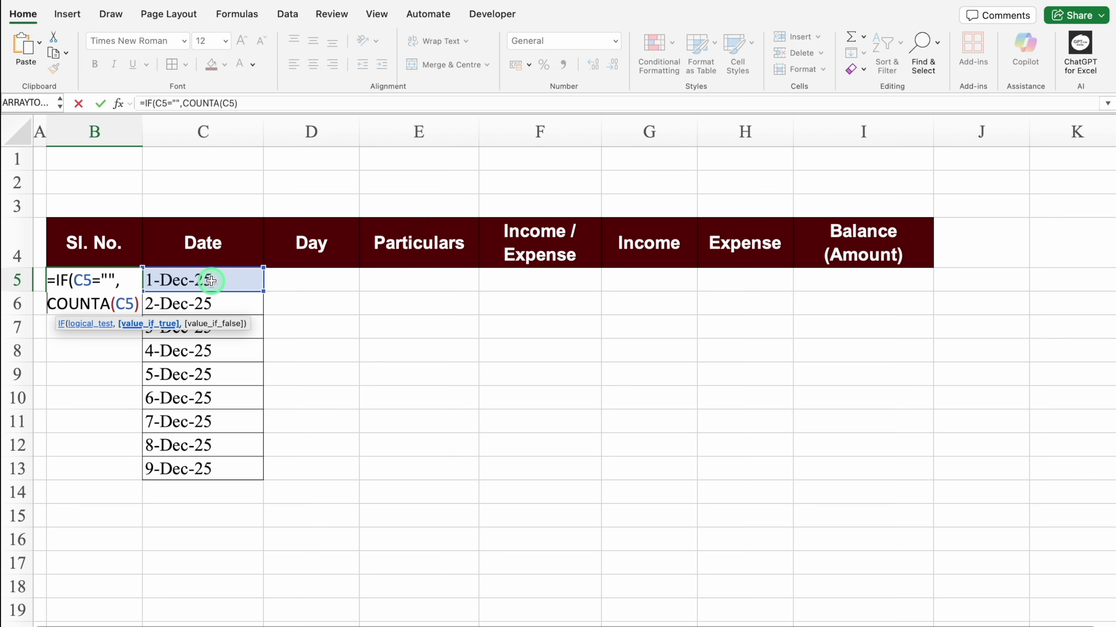
{"action": "type", "text": "\"\""}
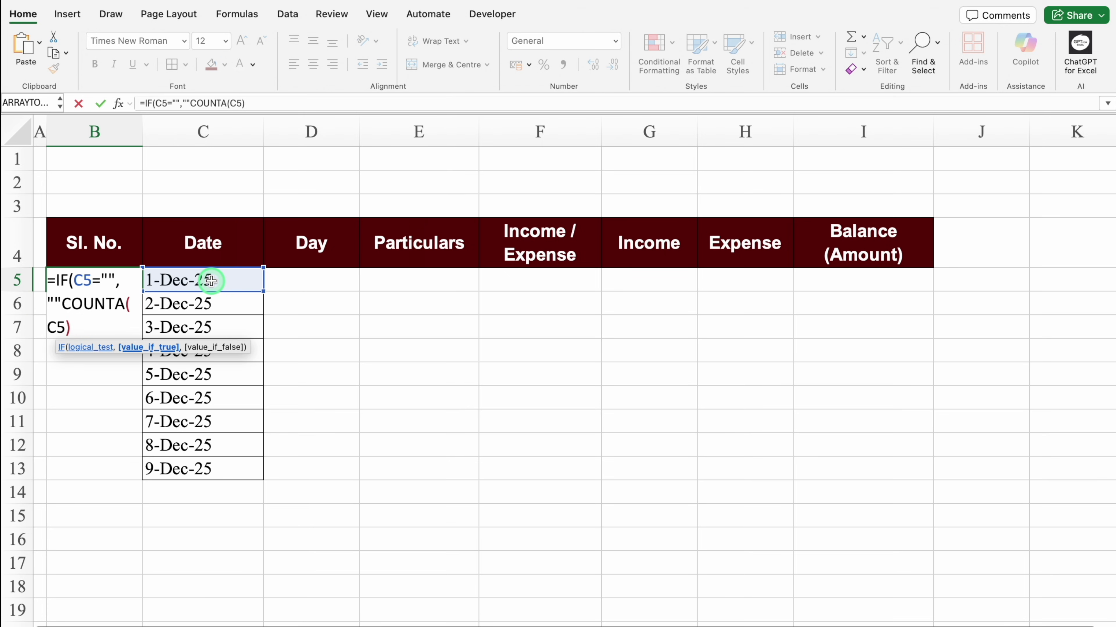
{"action": "type", "text": ","}
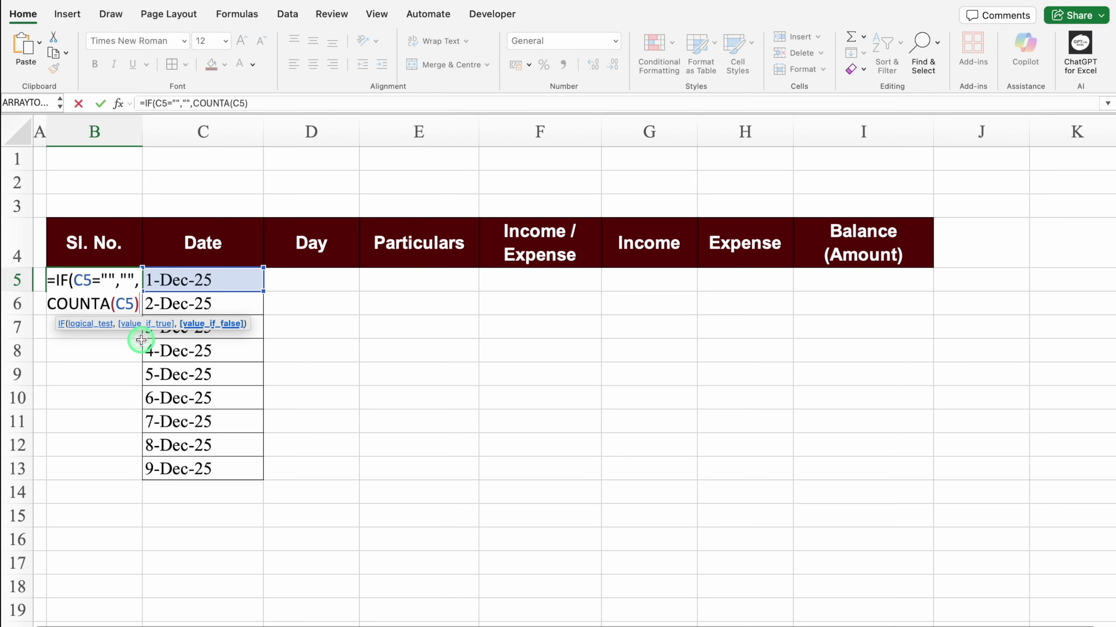
{"action": "type", "text": ")"}
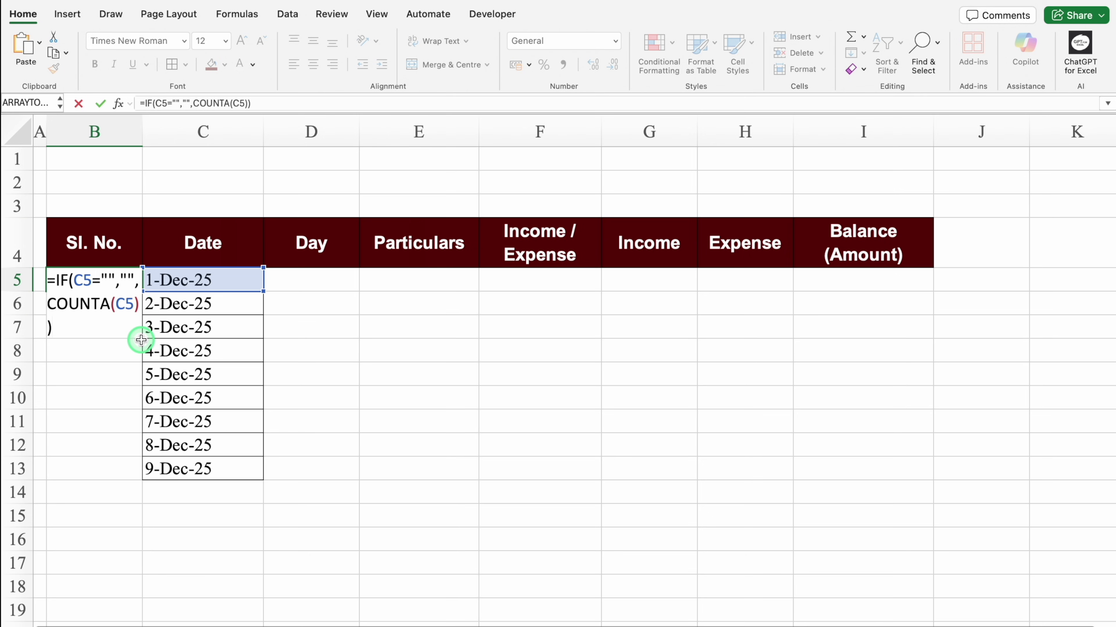
{"action": "key", "text": "Return"}
Step: Delete the date in C5 to test the serial number formula, and undo the deletion
{"action": "key", "text": "Up"}
{"action": "key", "text": "Right"}
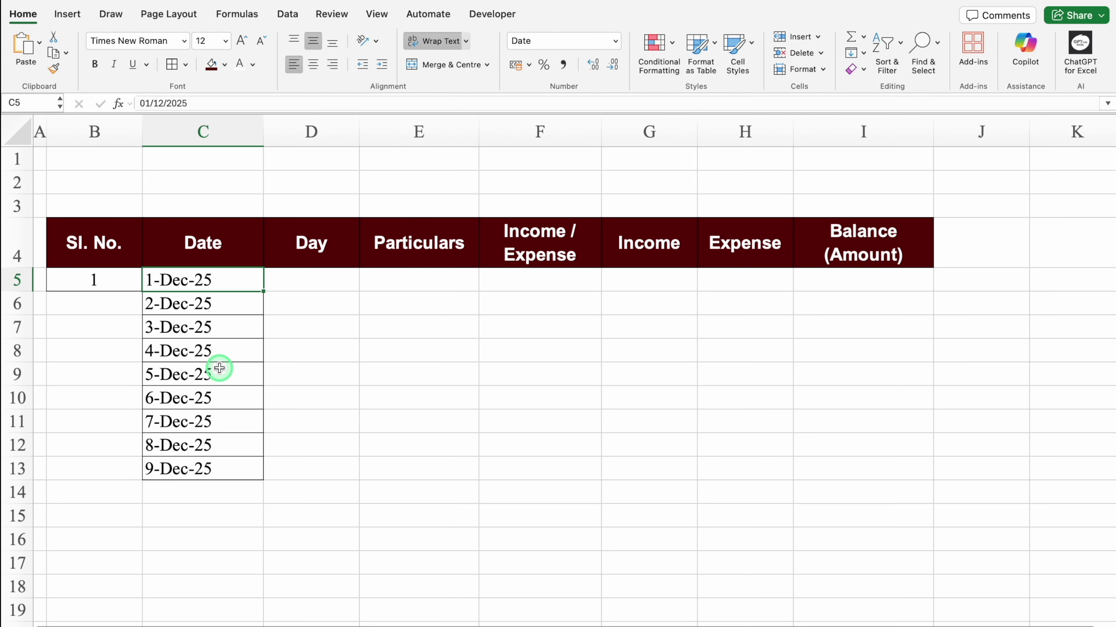
{"action": "key", "text": "Delete"}
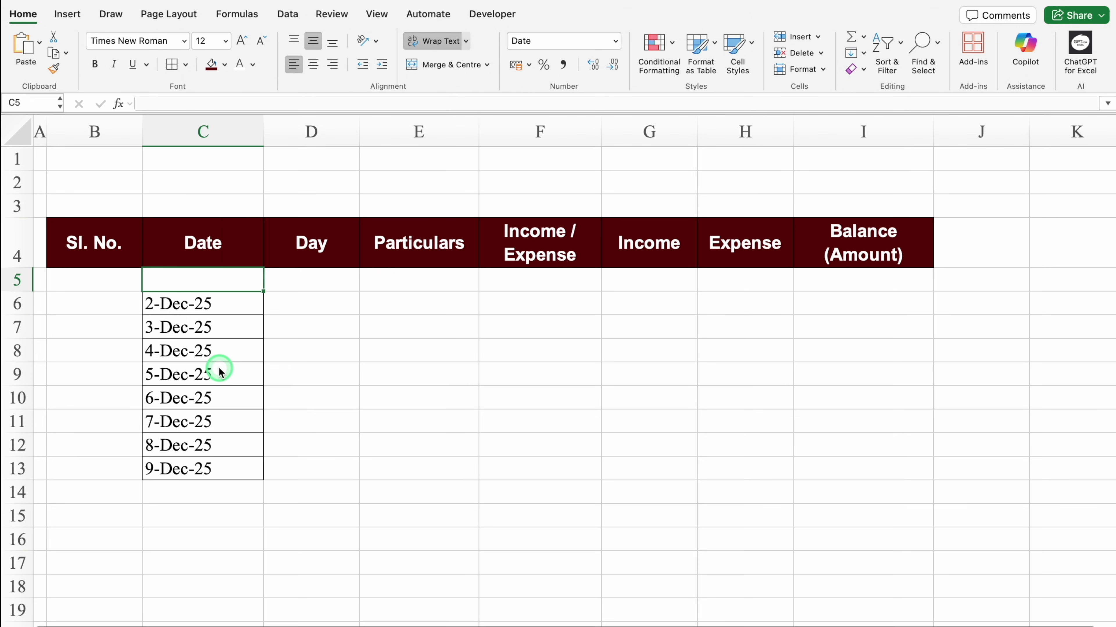
{"action": "key", "text": "ctrl+z"}
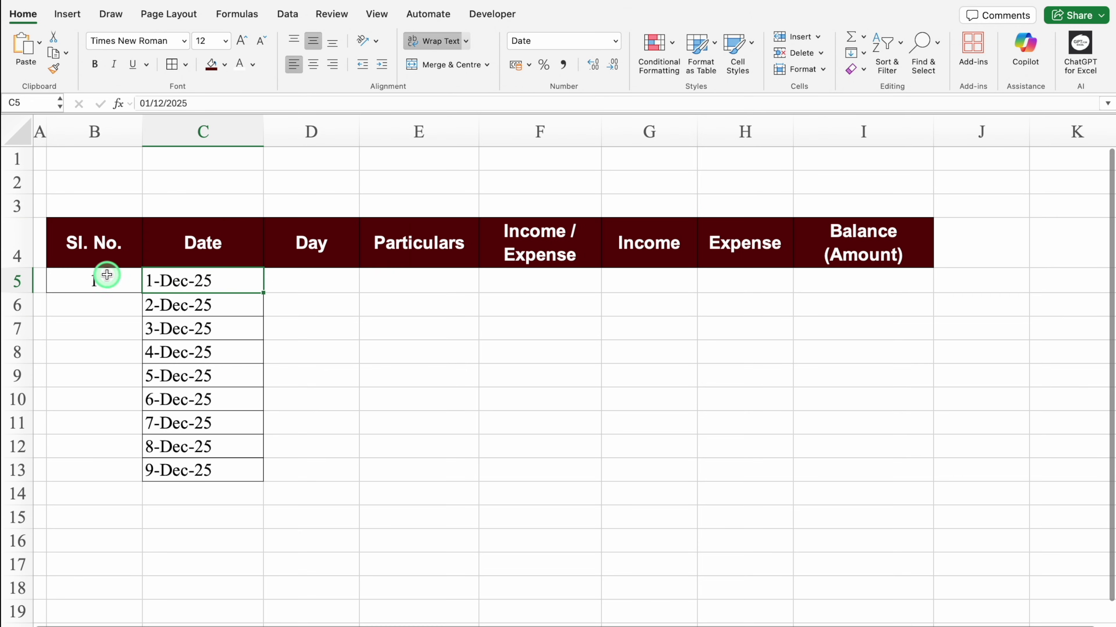
Step: Copy the serial number formula from B5 down to B6
{"action": "left_click", "coordinate": [93, 276]}
{"action": "left_click_drag", "start_coordinate": [141, 294], "coordinate": [144, 307]}
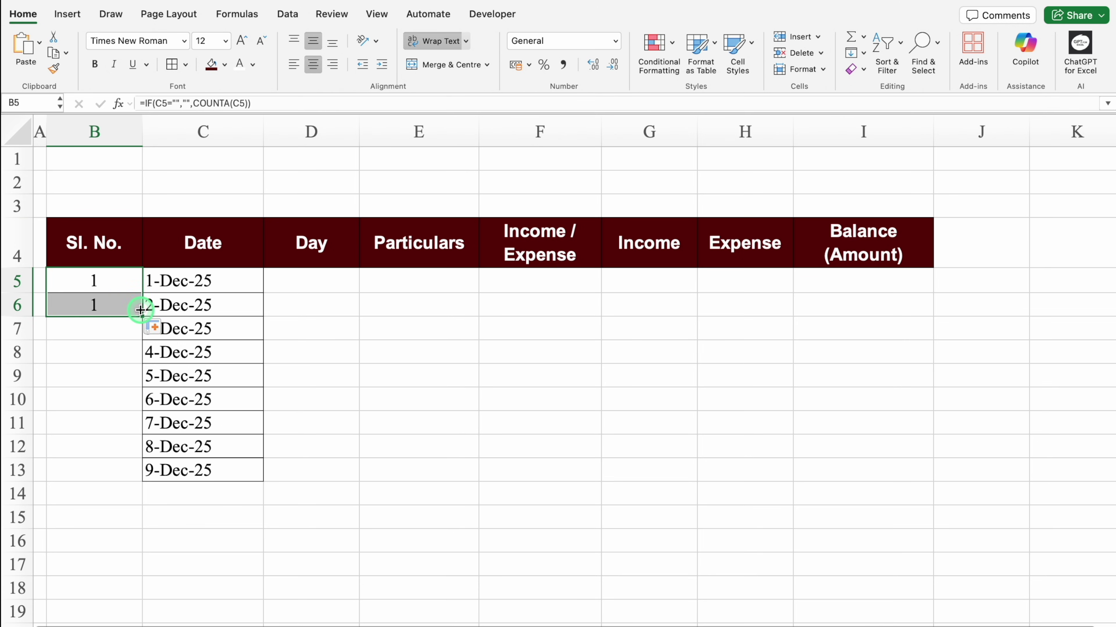
Step: Widen column B and change the B6 serial number formula to =IF(C6="","",B5+1)
{"action": "left_click", "coordinate": [119, 304]}
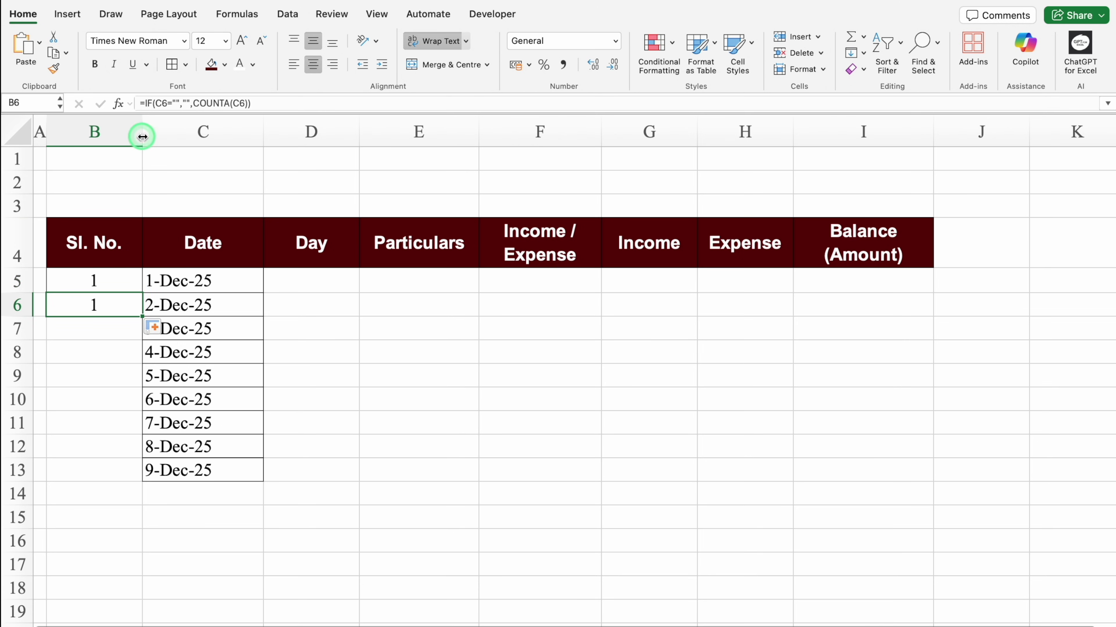
{"action": "left_click_drag", "start_coordinate": [143, 134], "coordinate": [301, 149]}
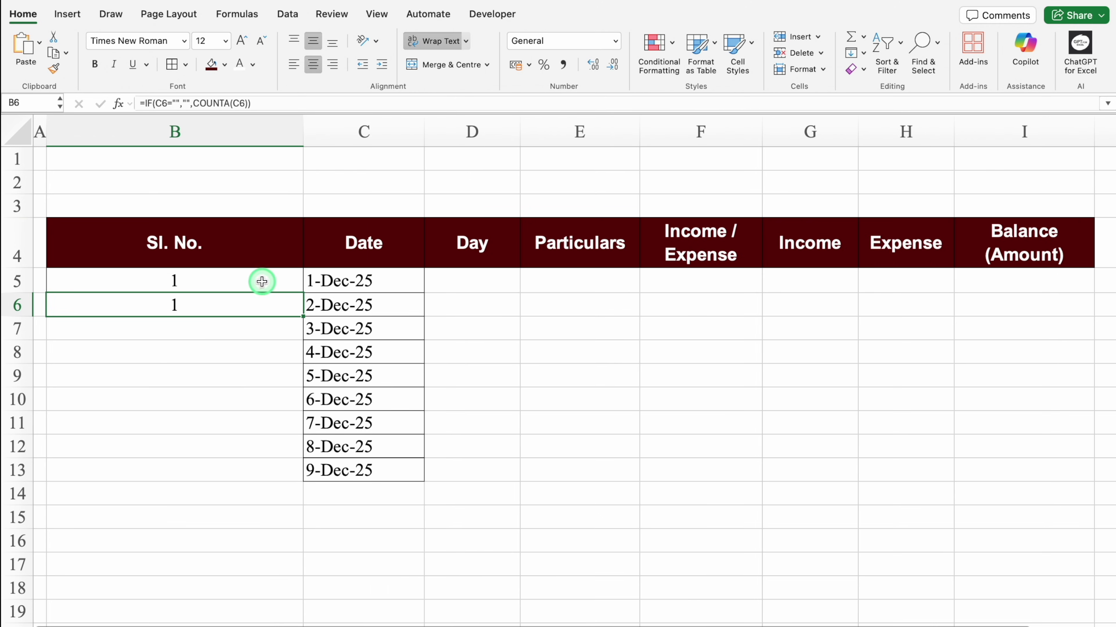
{"action": "double_click", "coordinate": [249, 300]}
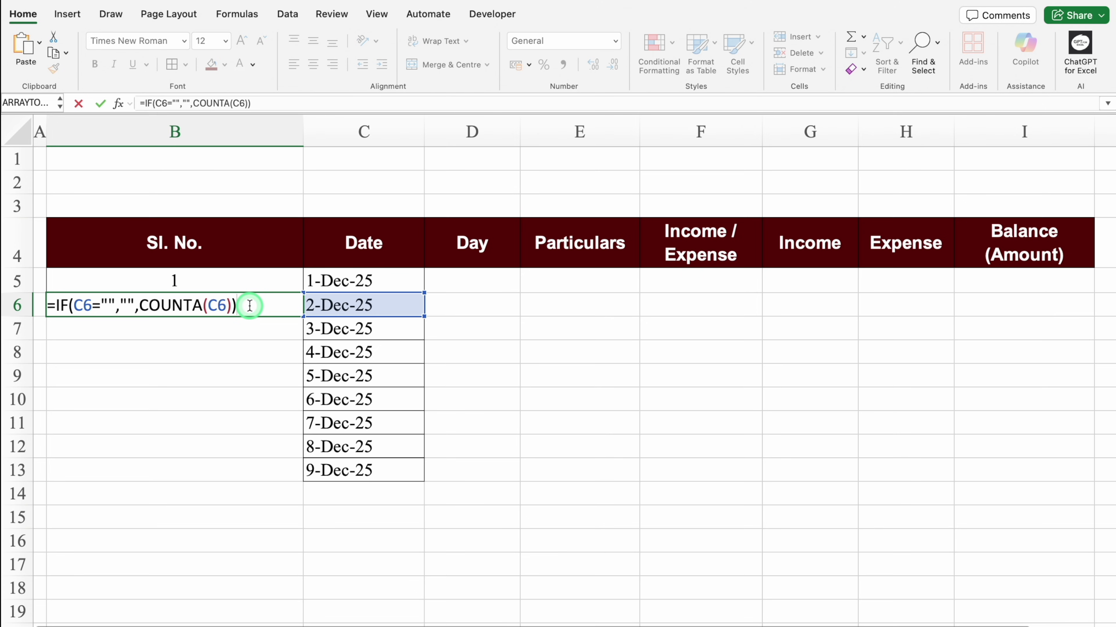
{"action": "key", "text": "BackSpace"}
{"action": "key", "text": "BackSpace"}
{"action": "key", "text": "BackSpace"}
{"action": "key", "text": "BackSpace"}
{"action": "key", "text": "BackSpace"}
{"action": "key", "text": "BackSpace"}
{"action": "key", "text": "BackSpace"}
{"action": "key", "text": "BackSpace"}
{"action": "key", "text": "BackSpace"}
{"action": "key", "text": "BackSpace"}
{"action": "key", "text": "BackSpace"}
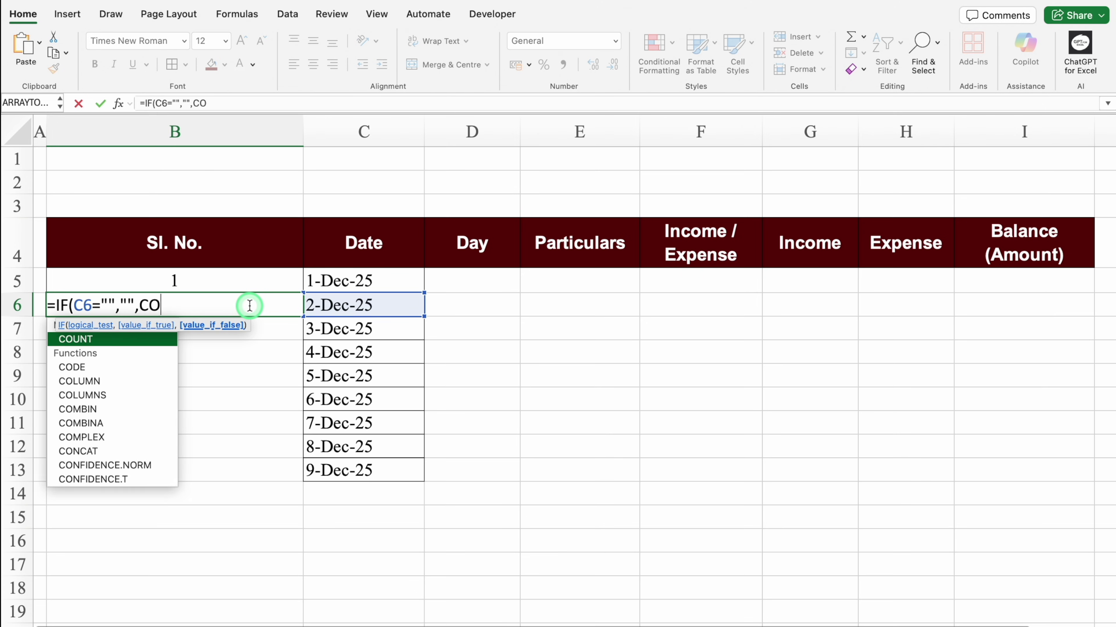
{"action": "left_click", "coordinate": [206, 280]}
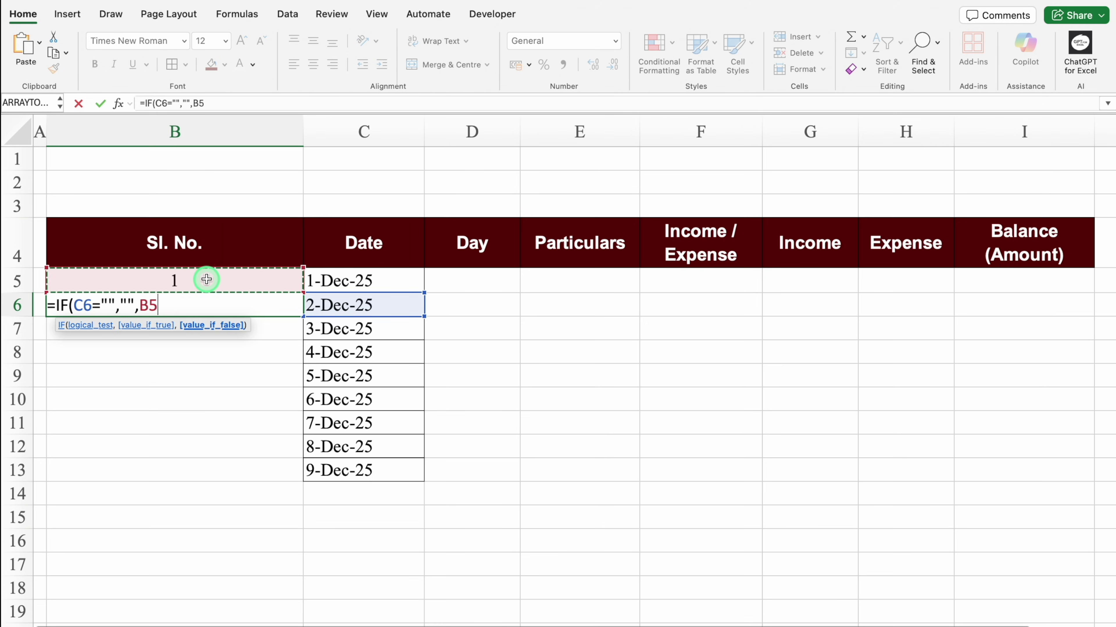
{"action": "type", "text": "+1"}
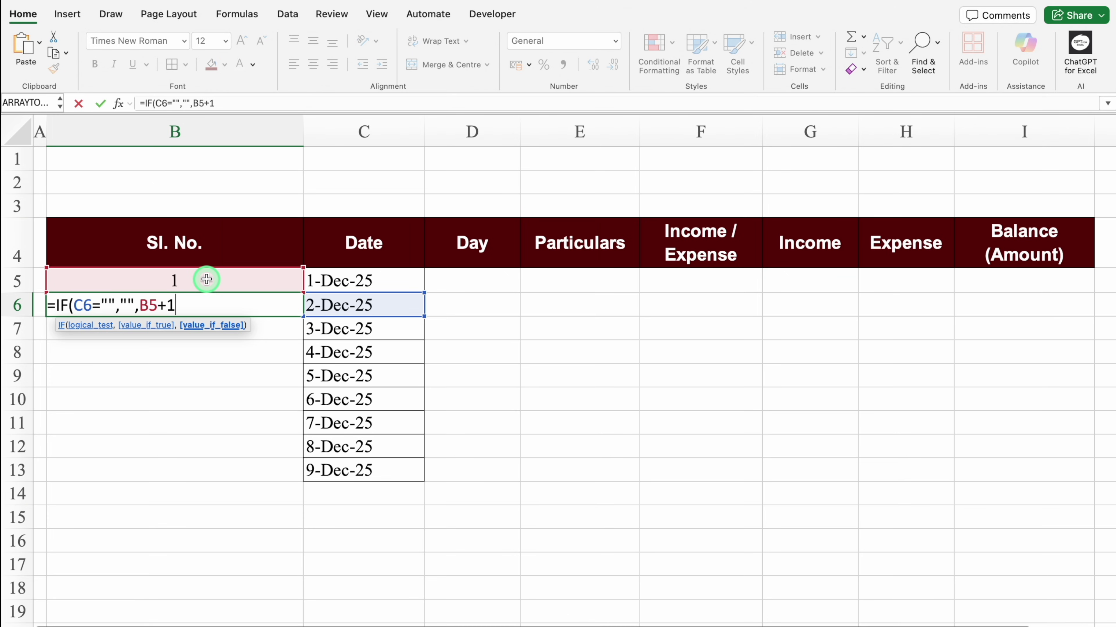
{"action": "key", "text": "Return"}
{"action": "left_click", "coordinate": [236, 306]}
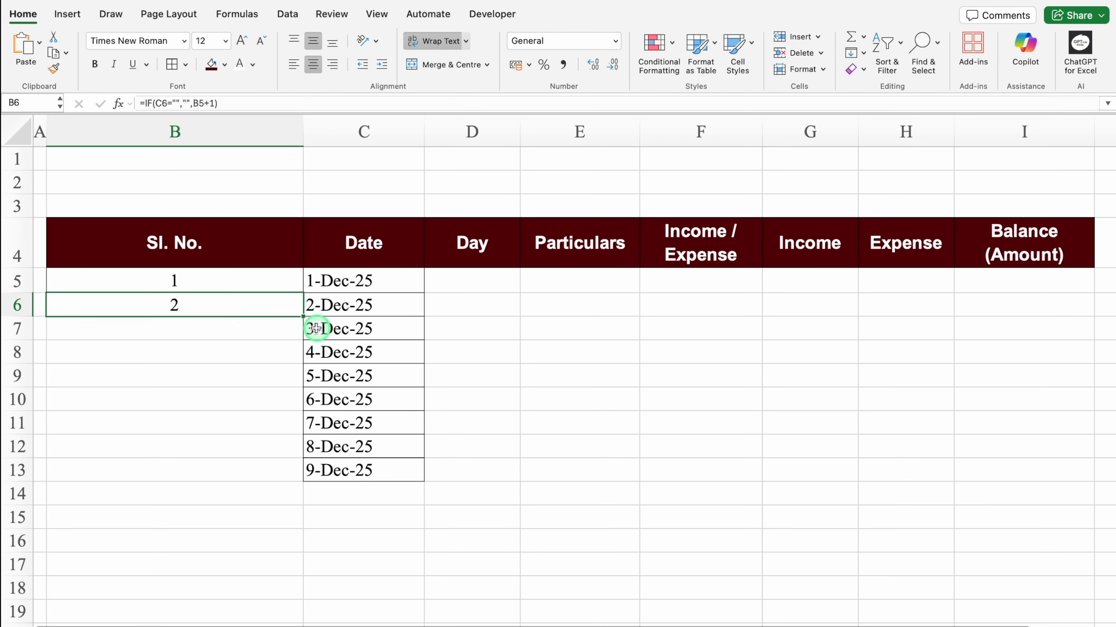
Step: Copy the B6 serial number formula down to B150 and narrow column B again
{"action": "left_click_drag", "start_coordinate": [302, 318], "coordinate": [301, 476]}
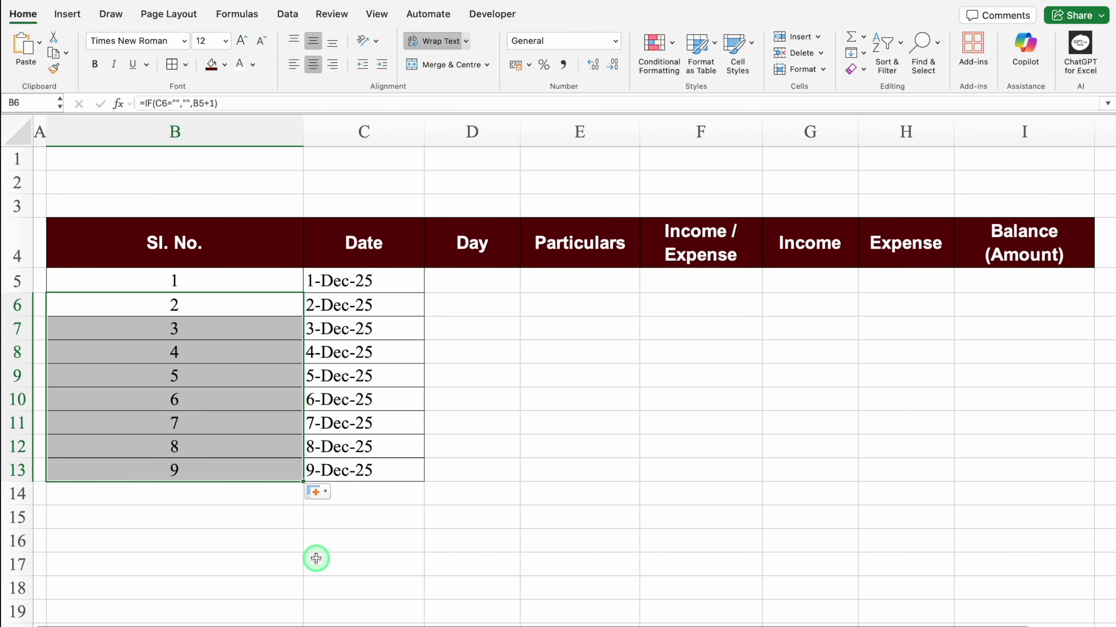
{"action": "left_click_drag", "start_coordinate": [303, 131], "coordinate": [146, 154]}
{"action": "left_click", "coordinate": [132, 470]}
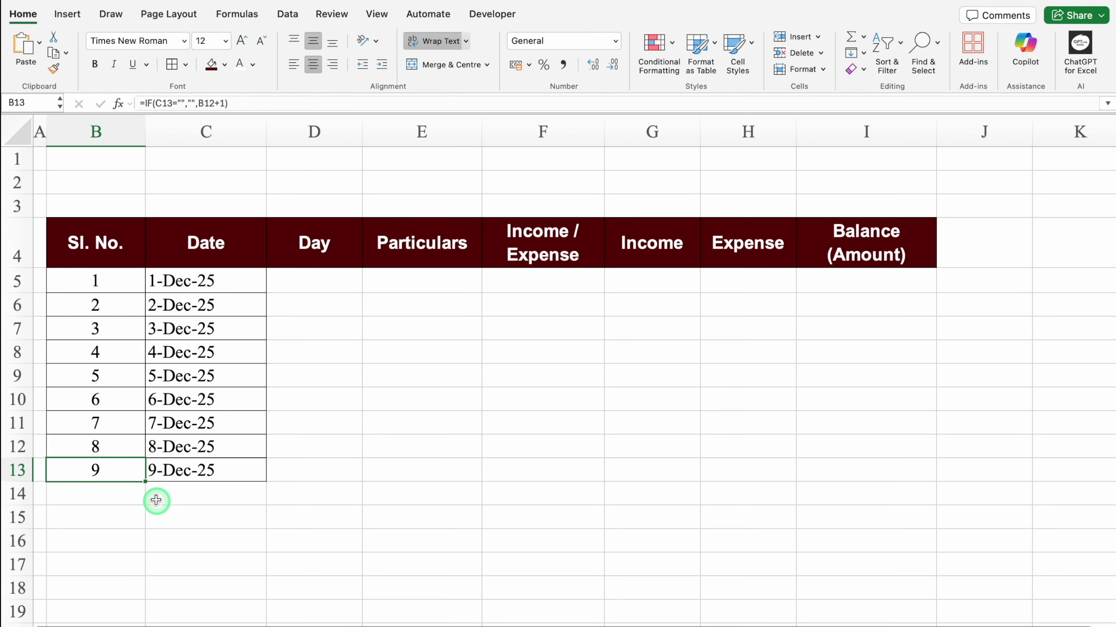
{"action": "left_click_drag", "start_coordinate": [145, 483], "coordinate": [156, 560]}
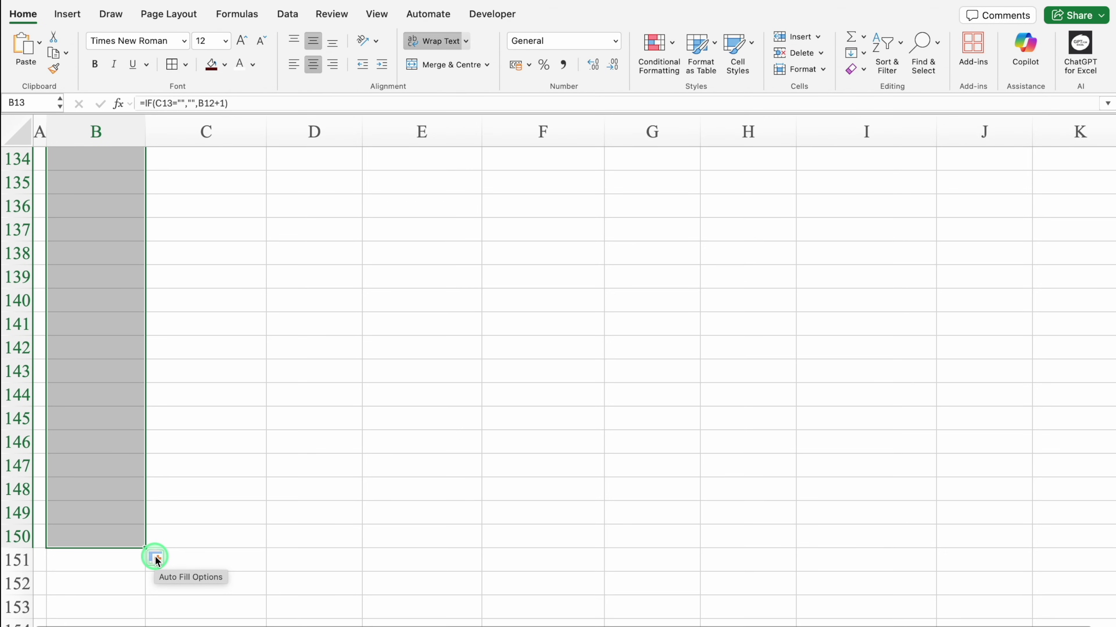
{"action": "left_click_drag", "start_coordinate": [1109, 593], "coordinate": [1088, 142]}
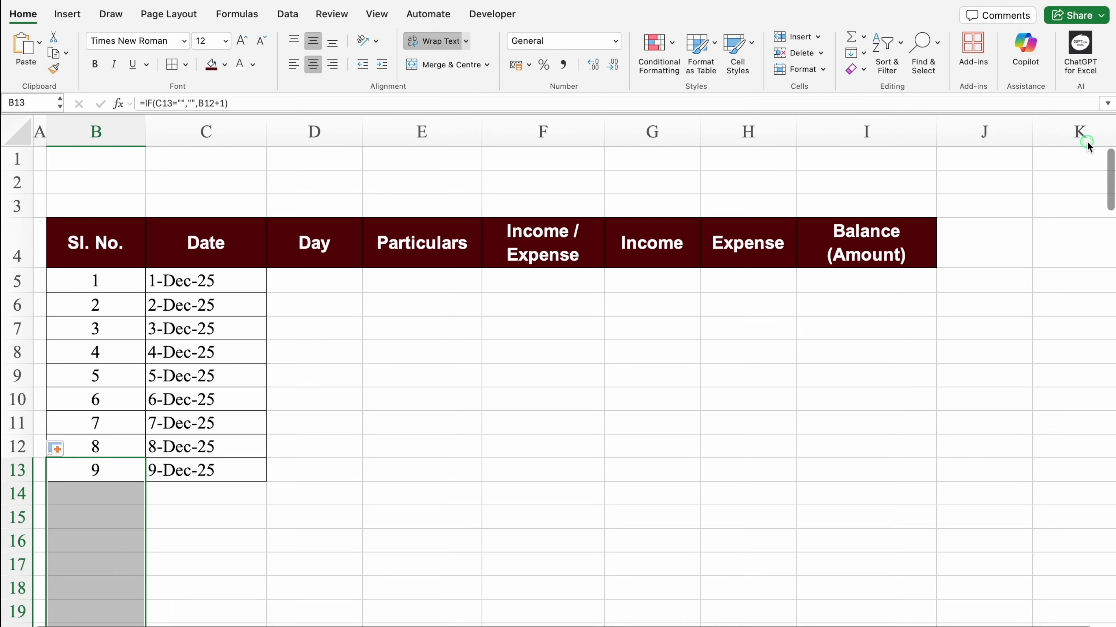
Step: Enter =TEXT(C5,"DDD") in D5 to derive the abbreviated weekday from the date
{"action": "left_click", "coordinate": [314, 281]}
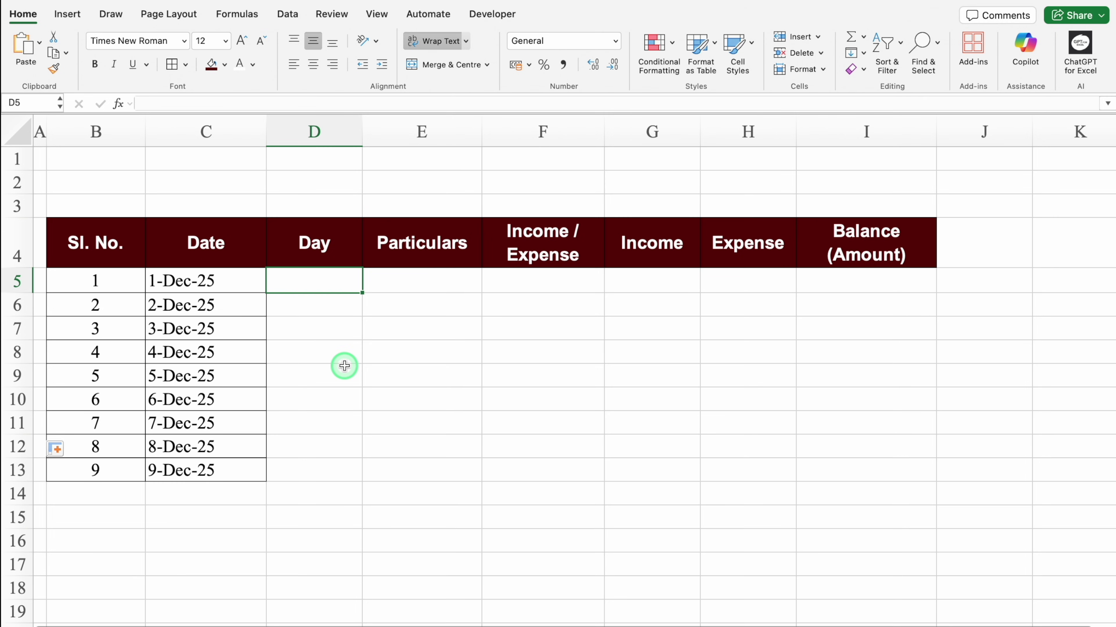
{"action": "type", "text": "=TE"}
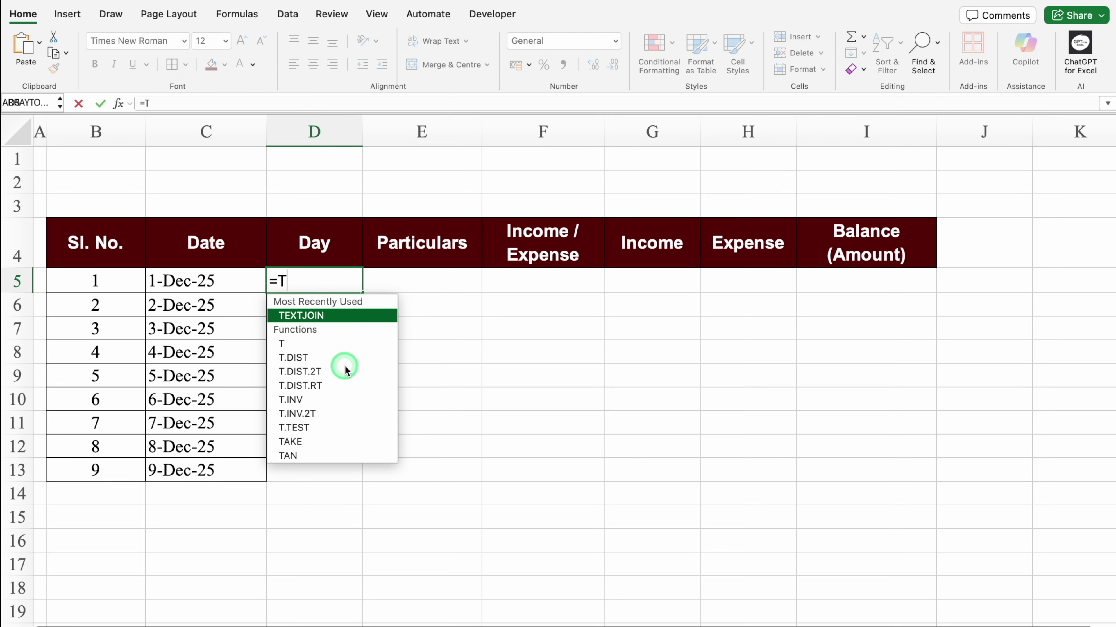
{"action": "double_click", "coordinate": [333, 347]}
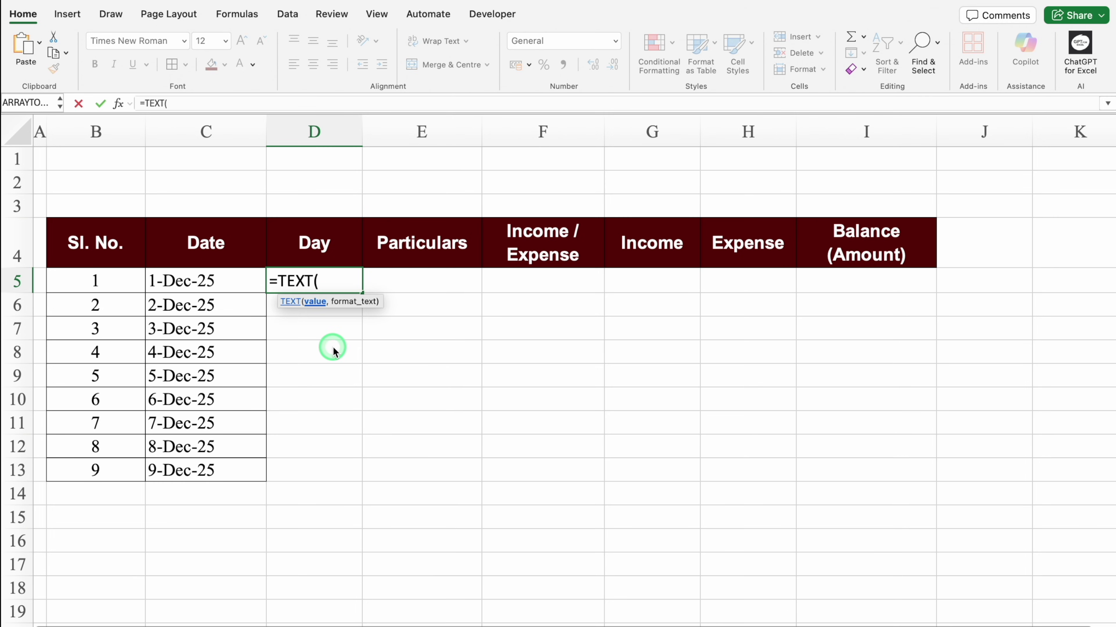
{"action": "left_click", "coordinate": [228, 282]}
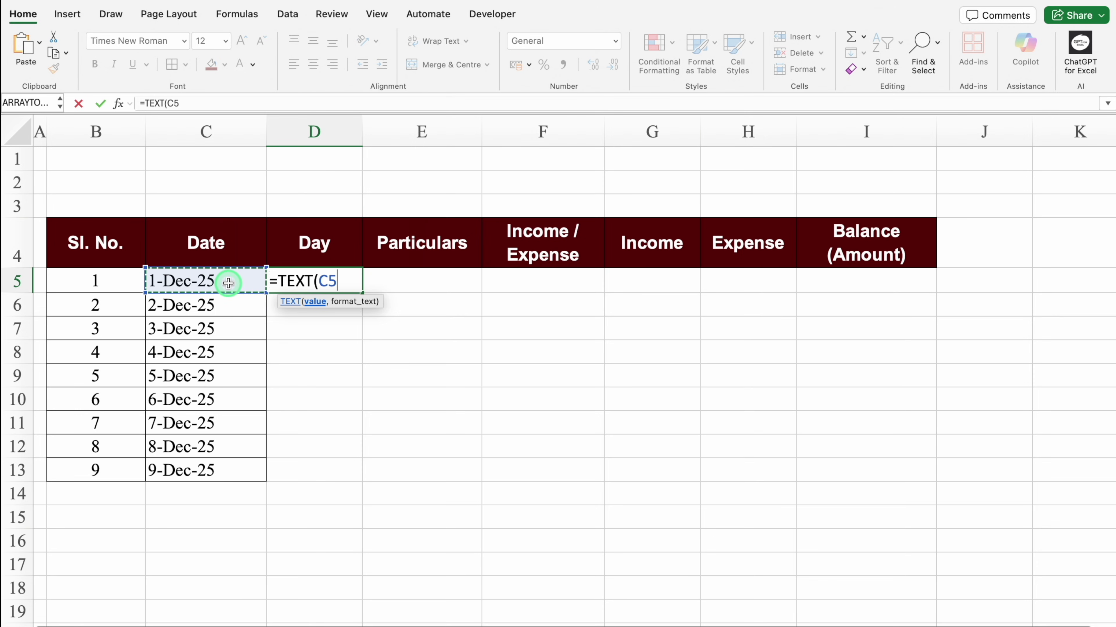
{"action": "type", "text": ",\""}
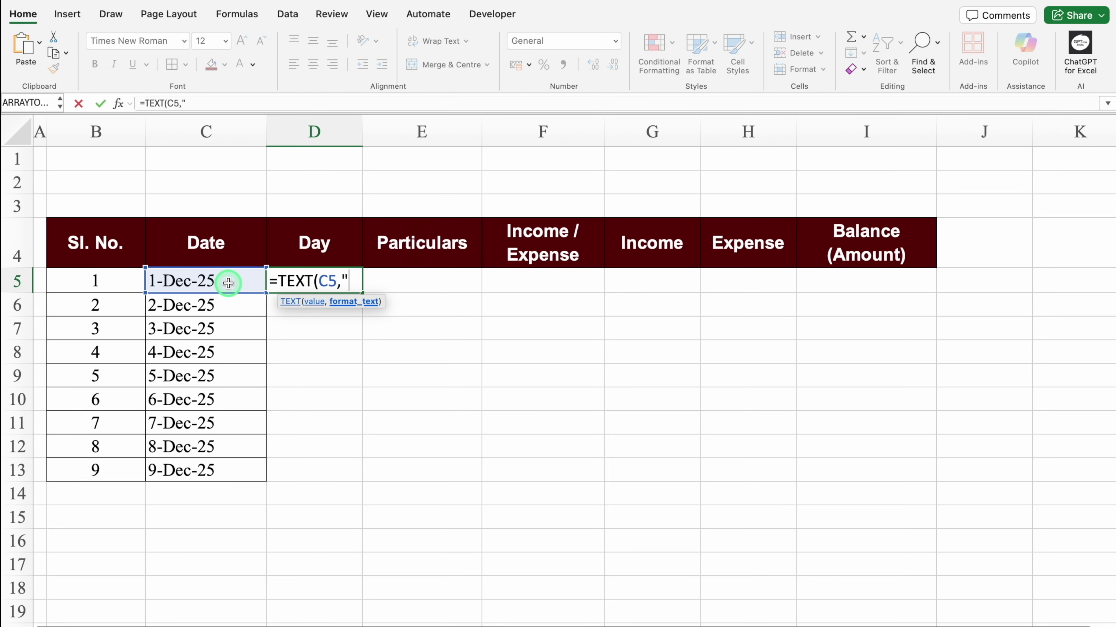
{"action": "type", "text": "DDD"}
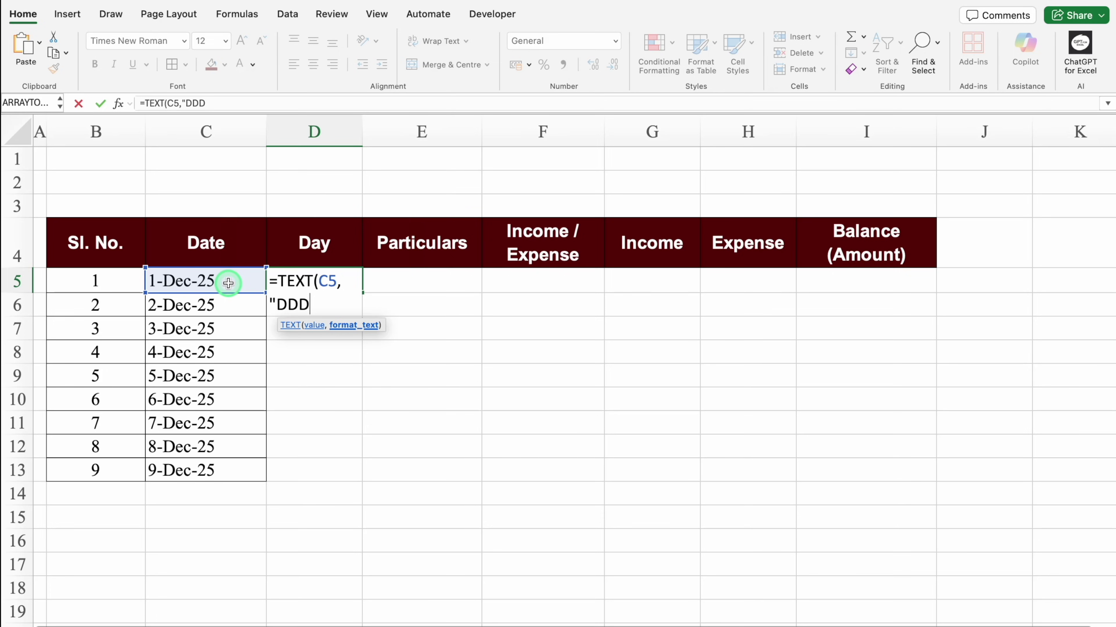
{"action": "type", "text": "\")"}
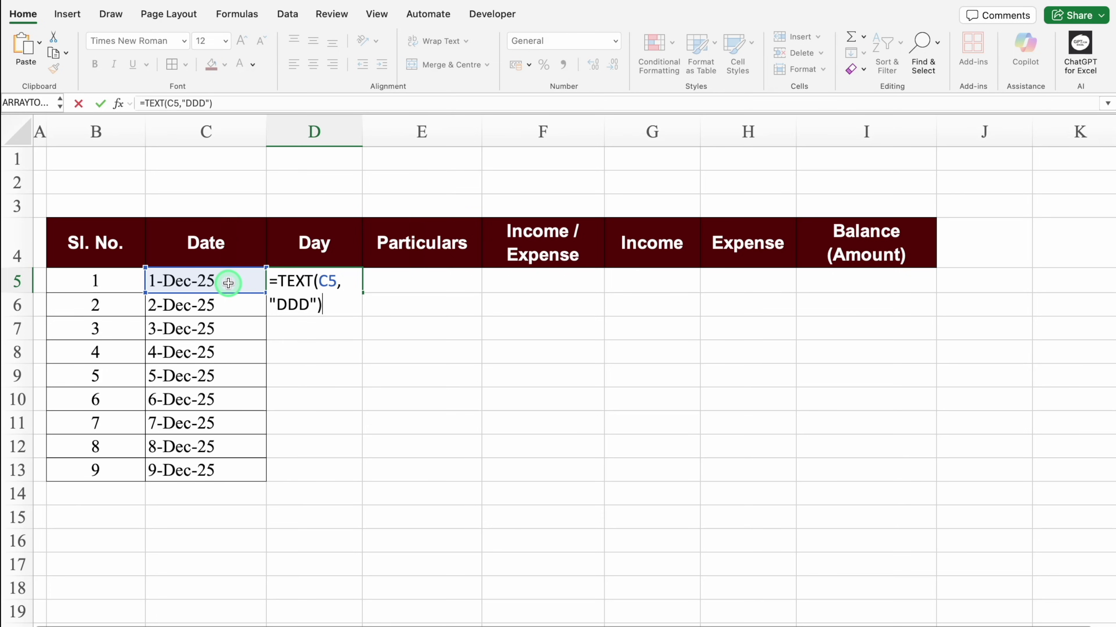
{"action": "key", "text": "Return"}
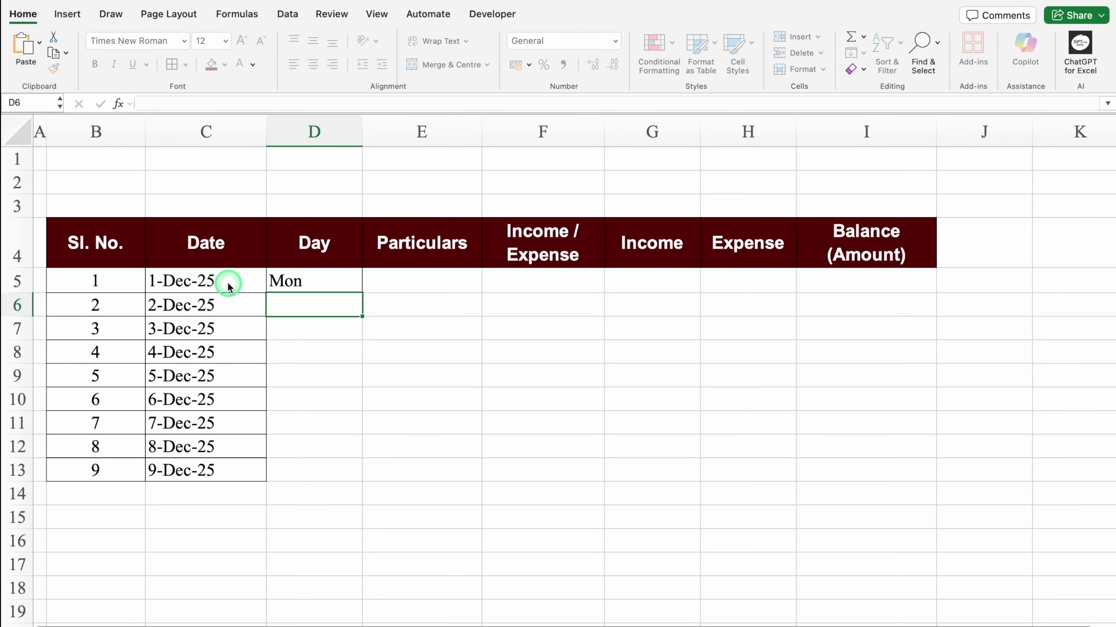
Step: Copy the weekday formula from D5 down to D15 and check the formula in D14
{"action": "left_click", "coordinate": [339, 282]}
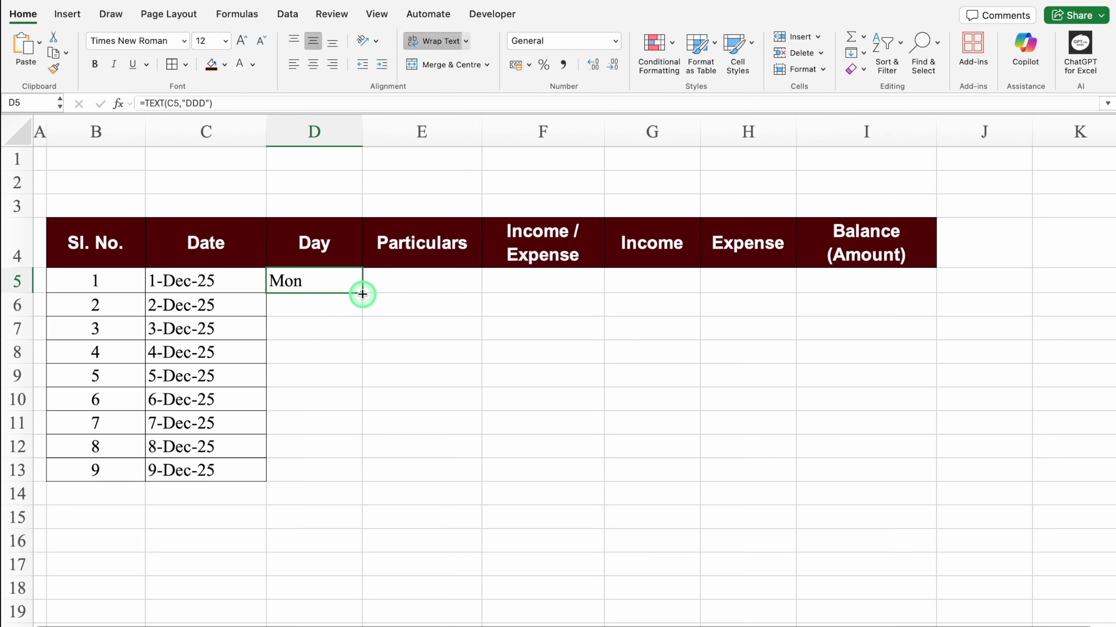
{"action": "left_click_drag", "start_coordinate": [361, 317], "coordinate": [346, 538]}
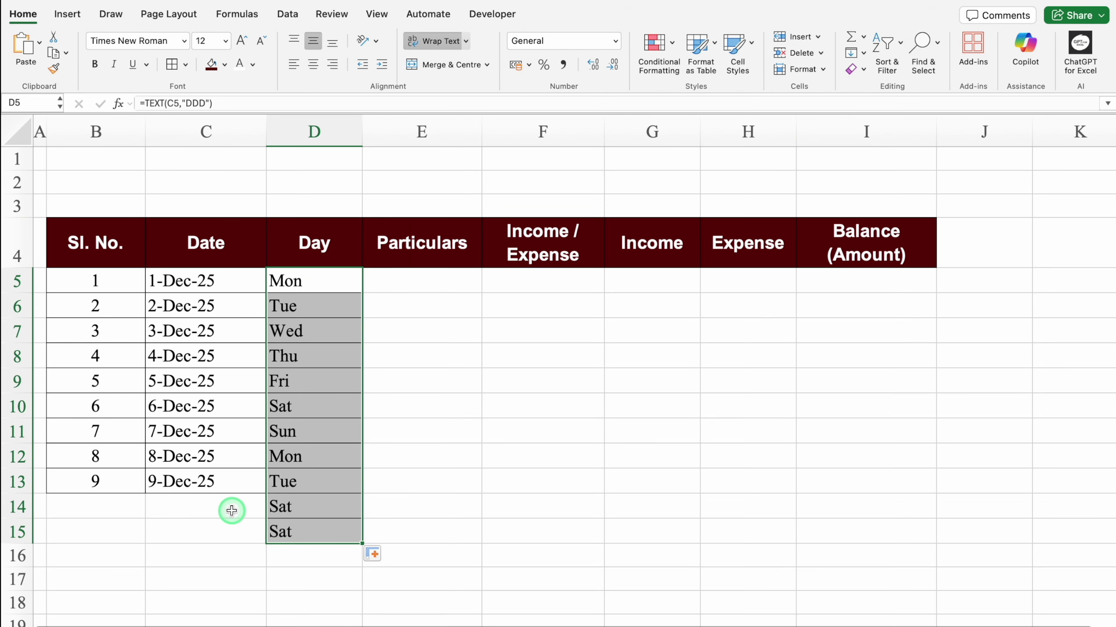
{"action": "left_click", "coordinate": [297, 509]}
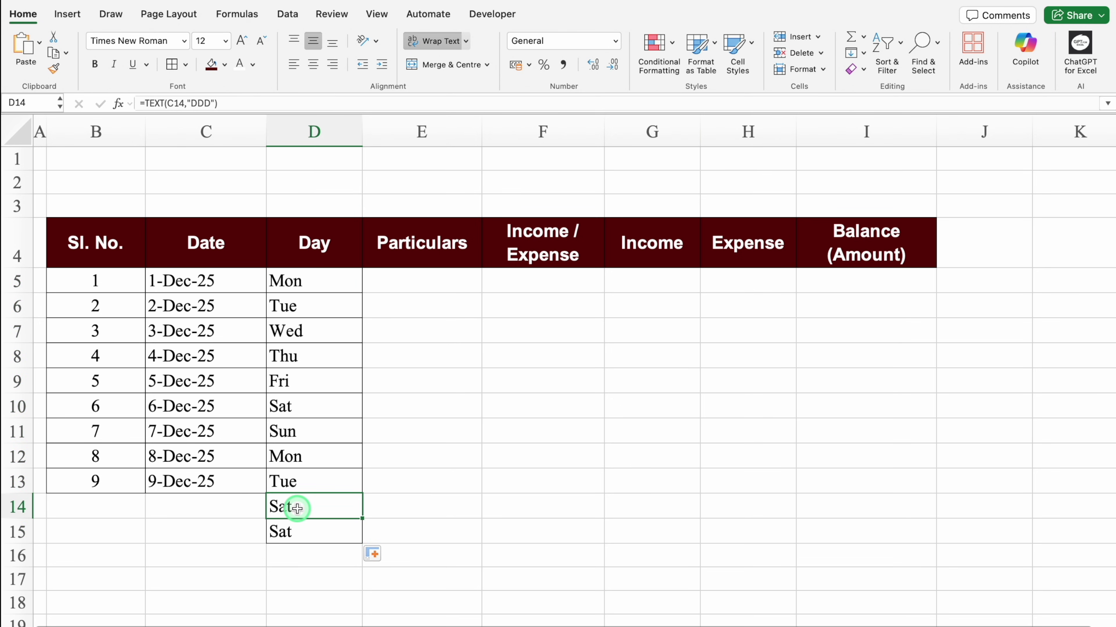
Step: Wrap the D5 weekday formula in an IF blank check so it reads =IF(C5="","",TEXT(C5,"DDD"))
{"action": "left_click", "coordinate": [317, 281]}
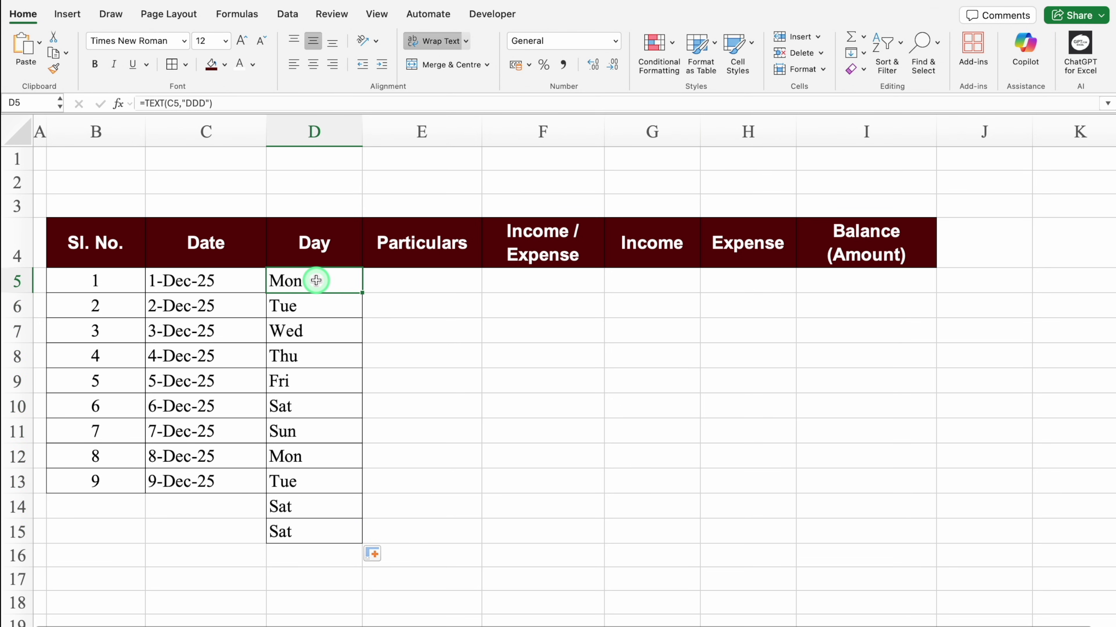
{"action": "double_click", "coordinate": [317, 280]}
{"action": "left_click", "coordinate": [278, 282]}
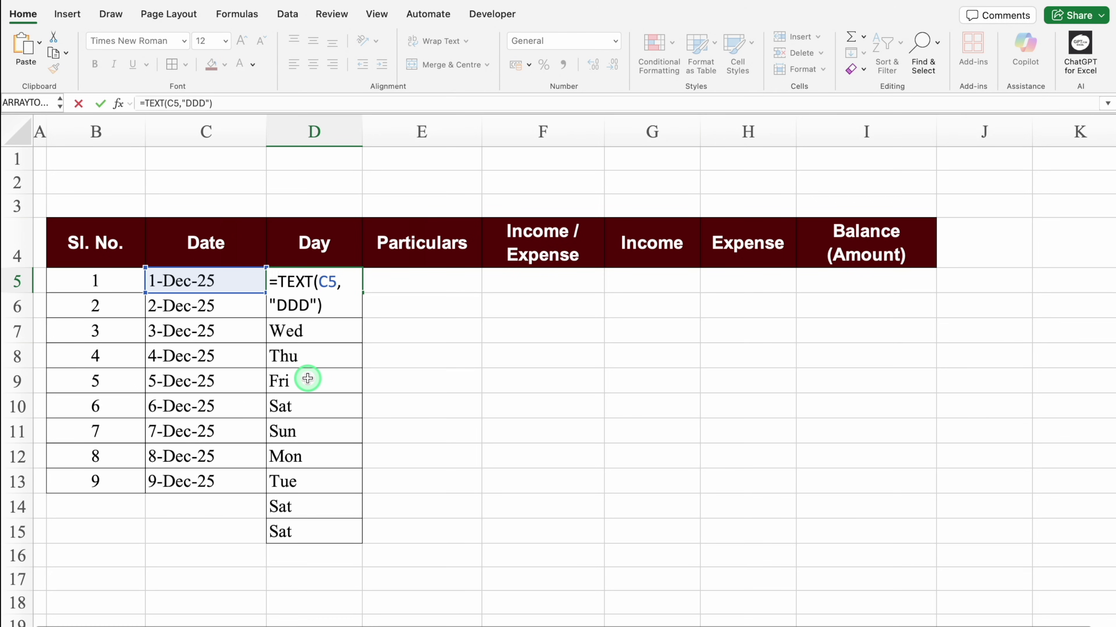
{"action": "type", "text": "IF"}
{"action": "double_click", "coordinate": [345, 315]}
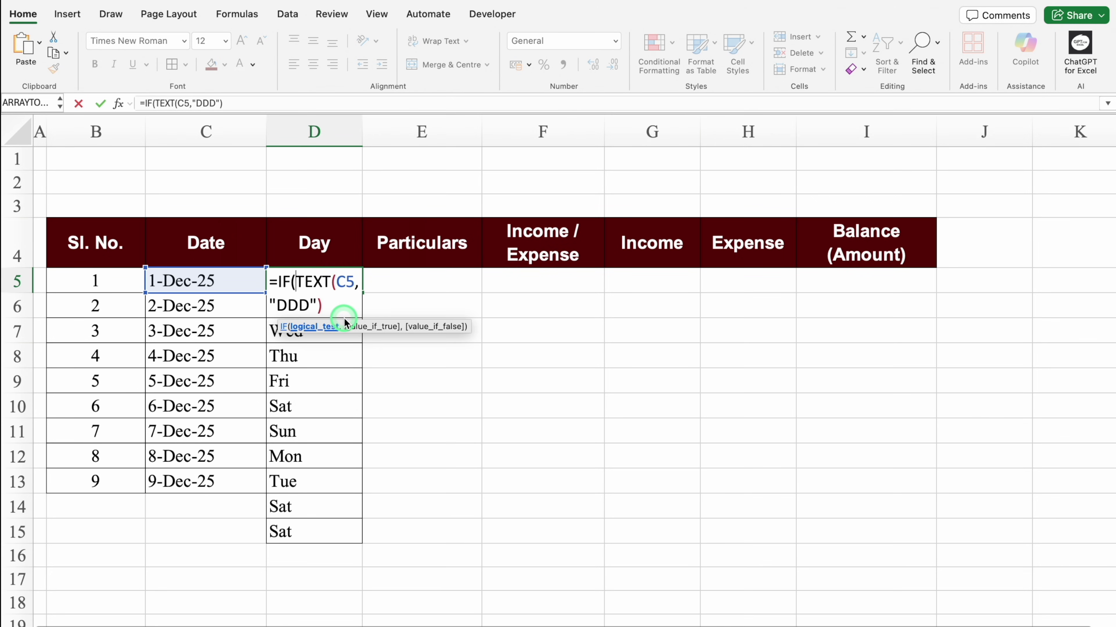
{"action": "left_click", "coordinate": [214, 278]}
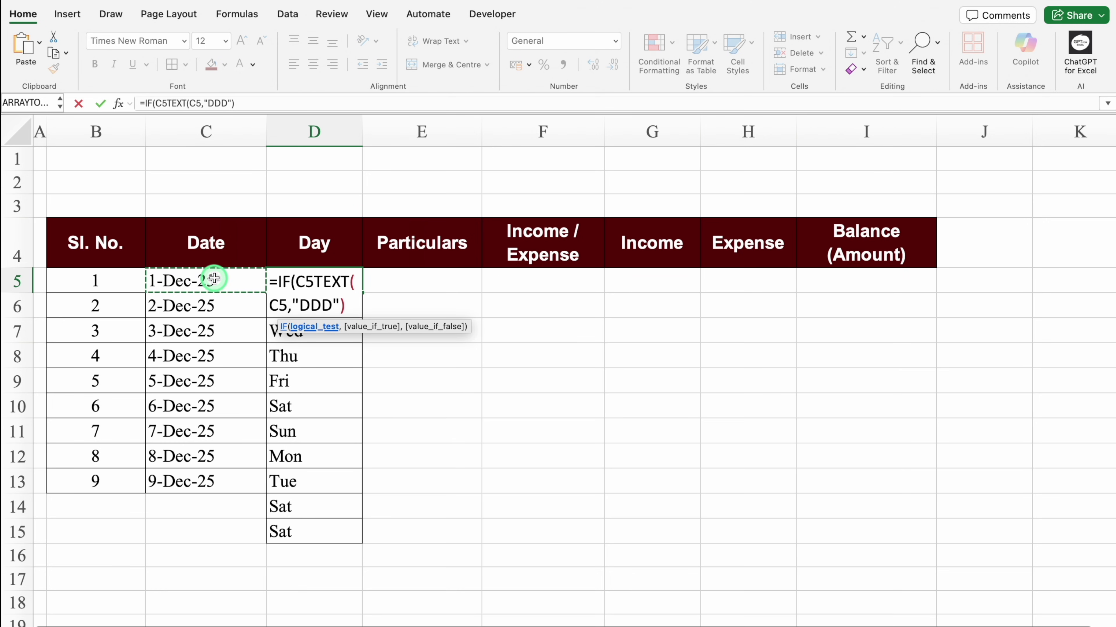
{"action": "type", "text": "=\"\""}
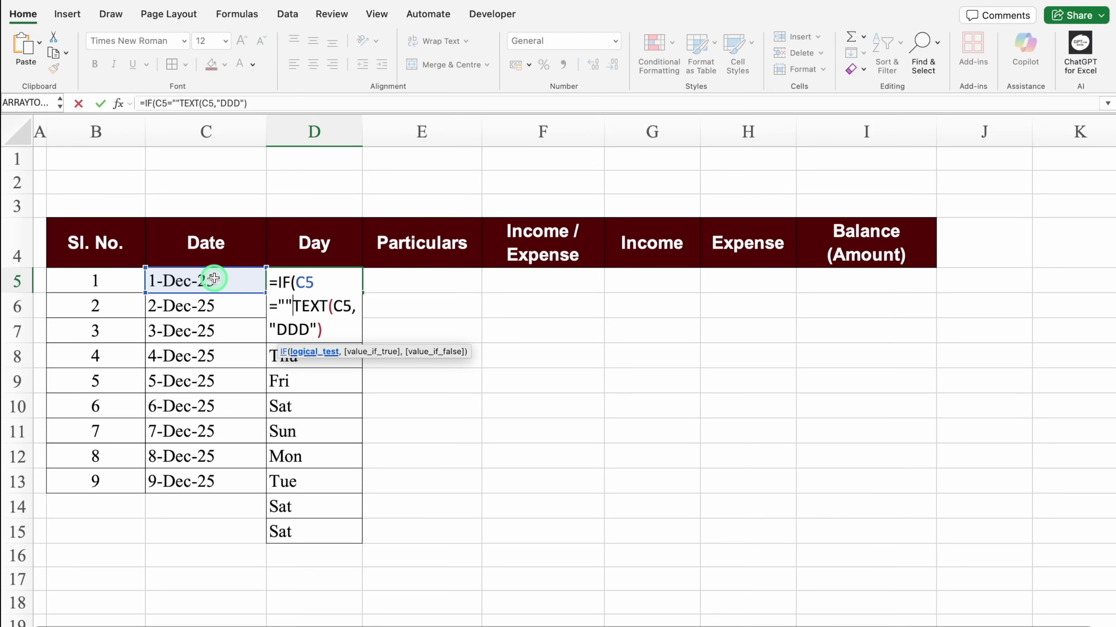
{"action": "type", "text": ","}
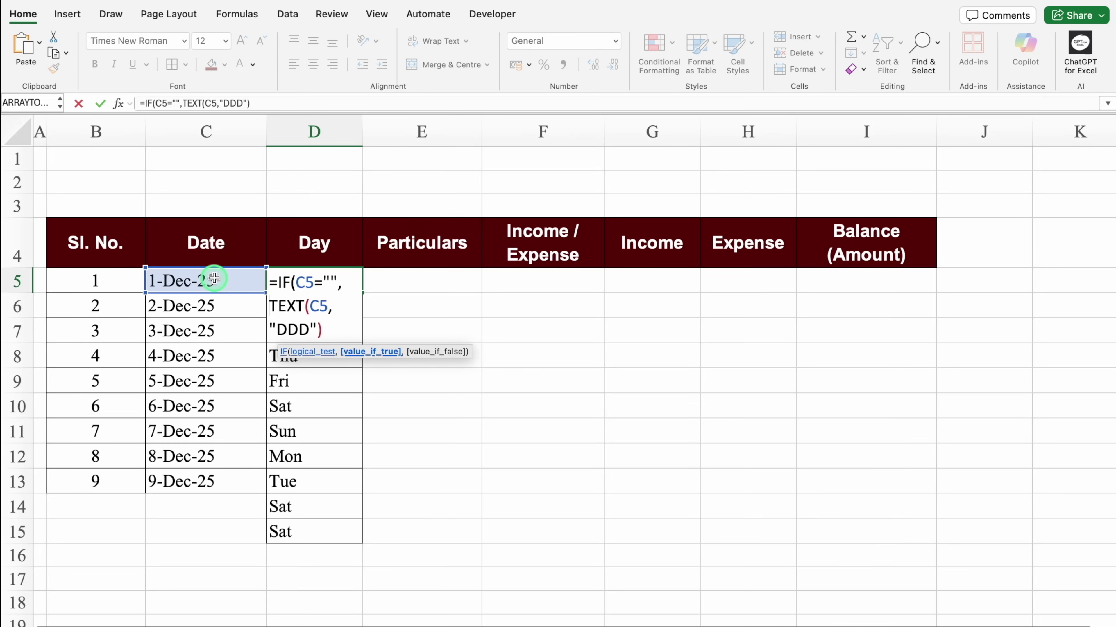
{"action": "type", "text": "\"\""}
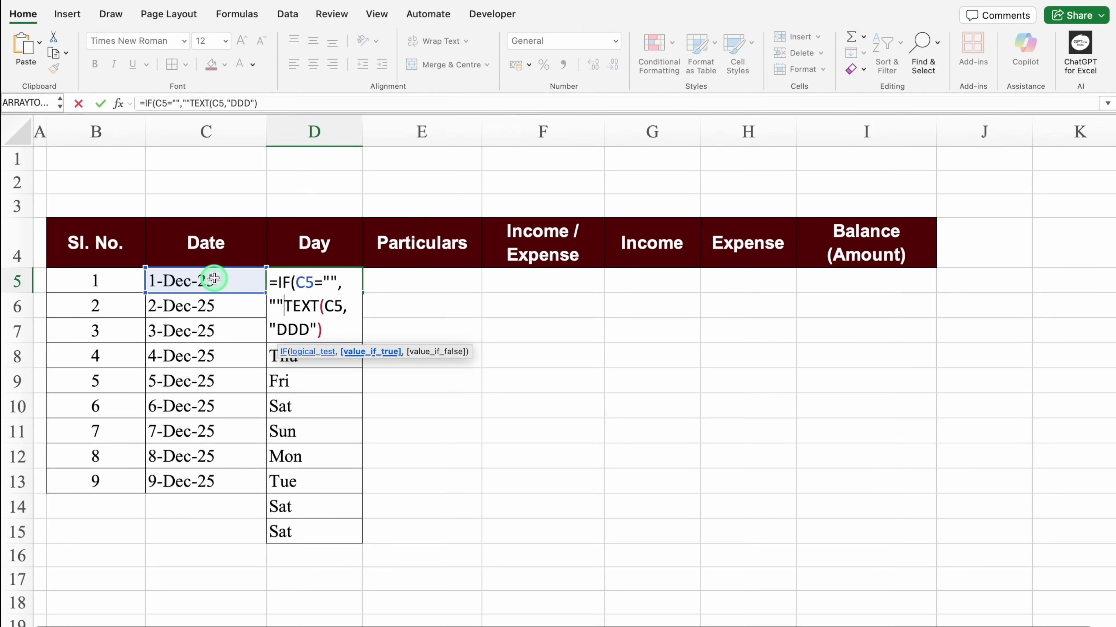
{"action": "type", "text": ","}
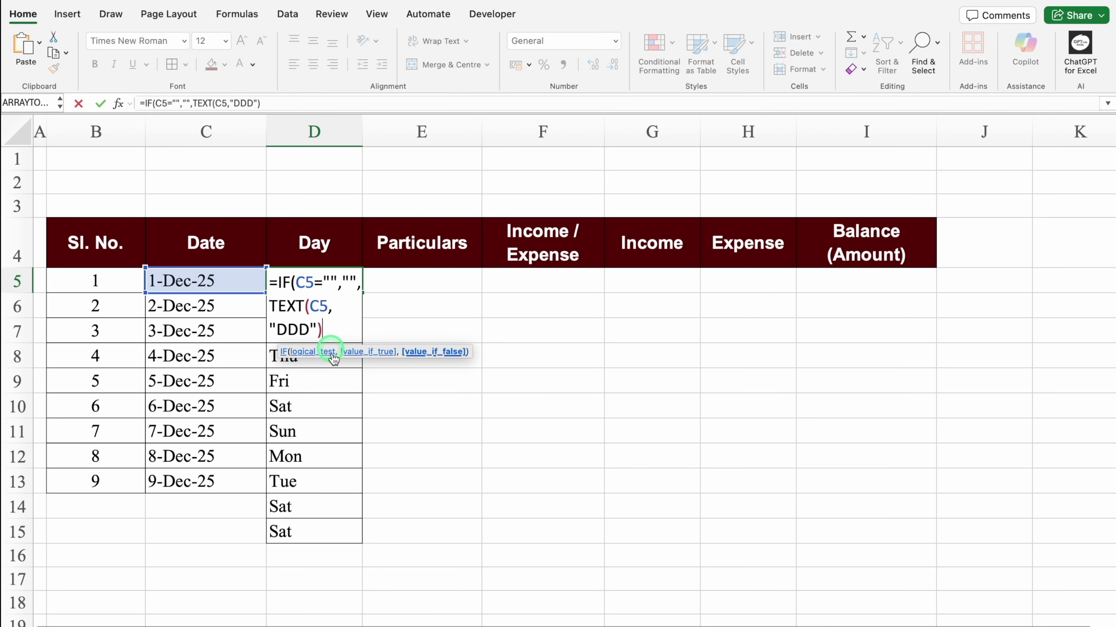
{"action": "type", "text": ")"}
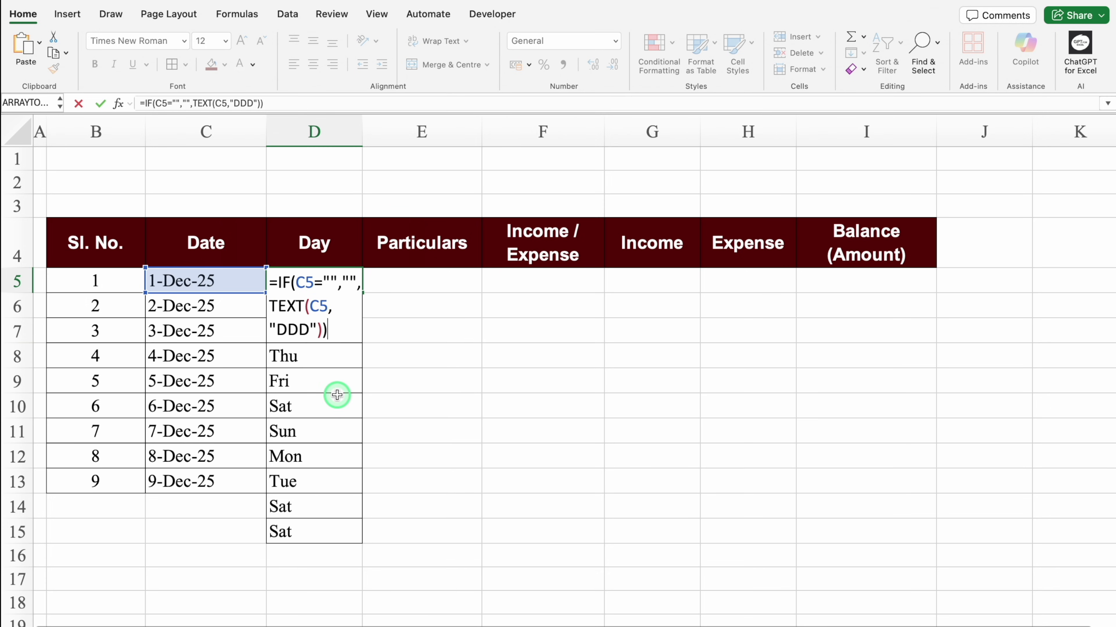
{"action": "key", "text": "Return"}
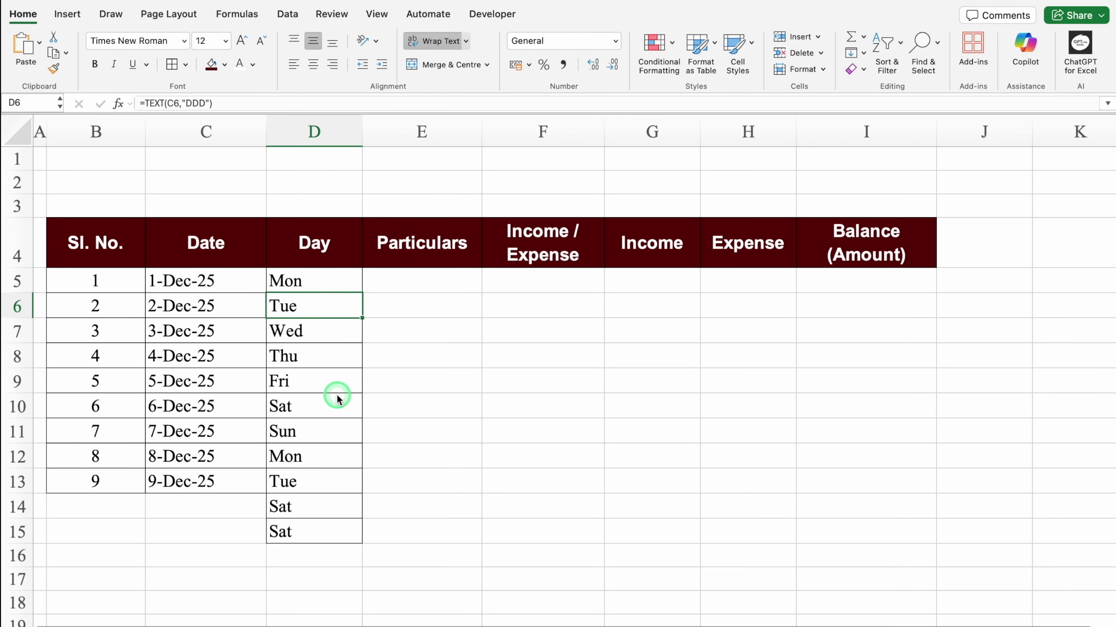
Step: Copy the updated D5 weekday formula down to D15 and check it in the undated row 14
{"action": "key", "text": "Up"}
{"action": "double_click", "coordinate": [362, 293]}
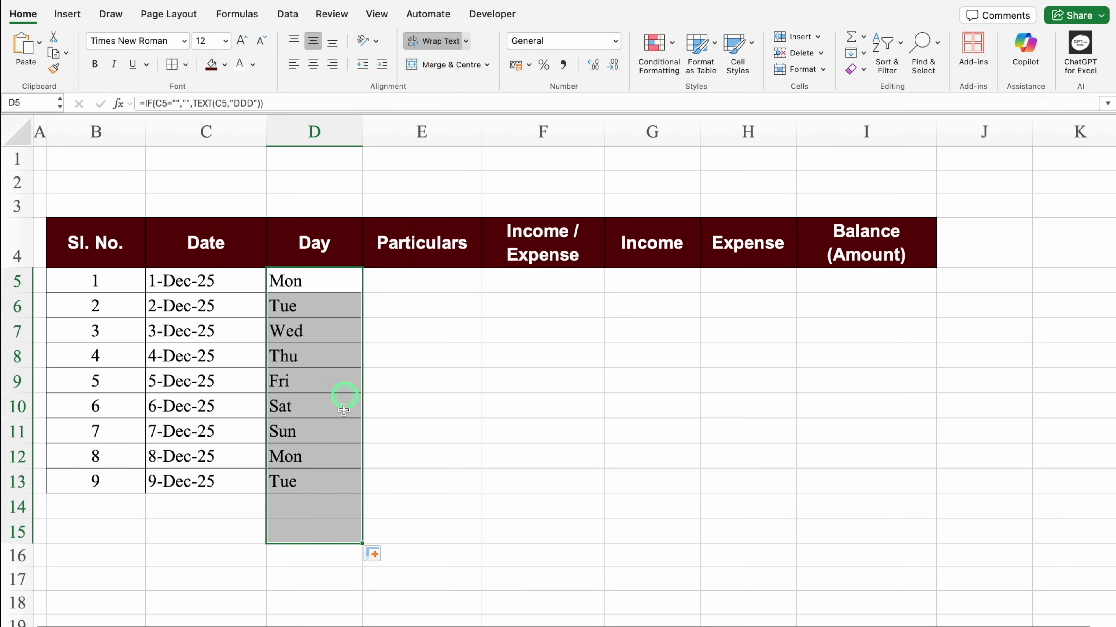
{"action": "left_click", "coordinate": [313, 503]}
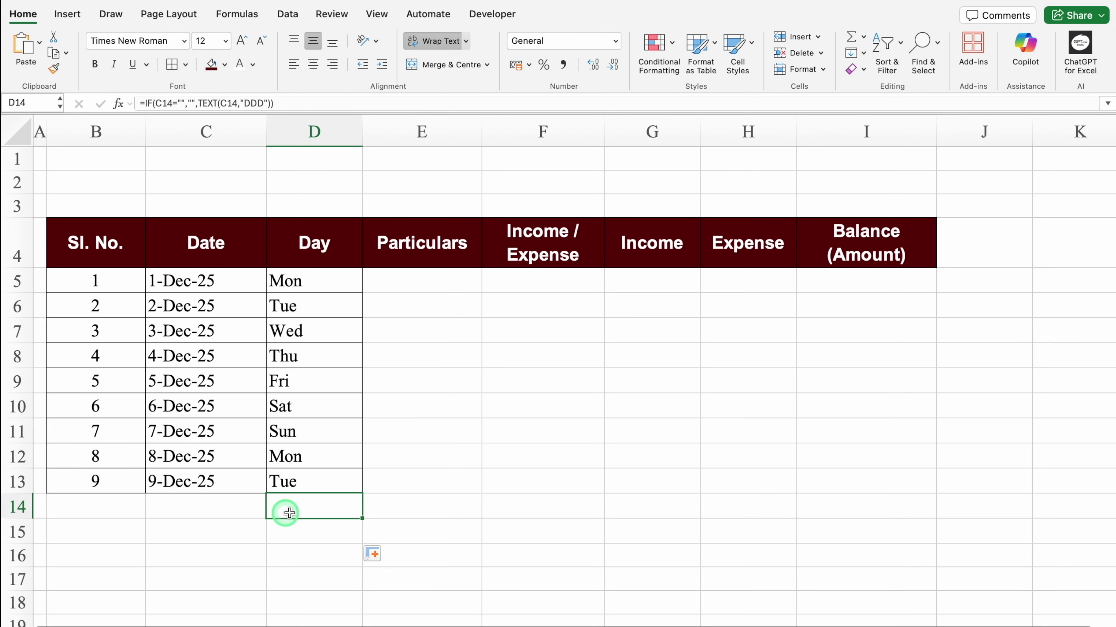
{"action": "left_click", "coordinate": [327, 284]}
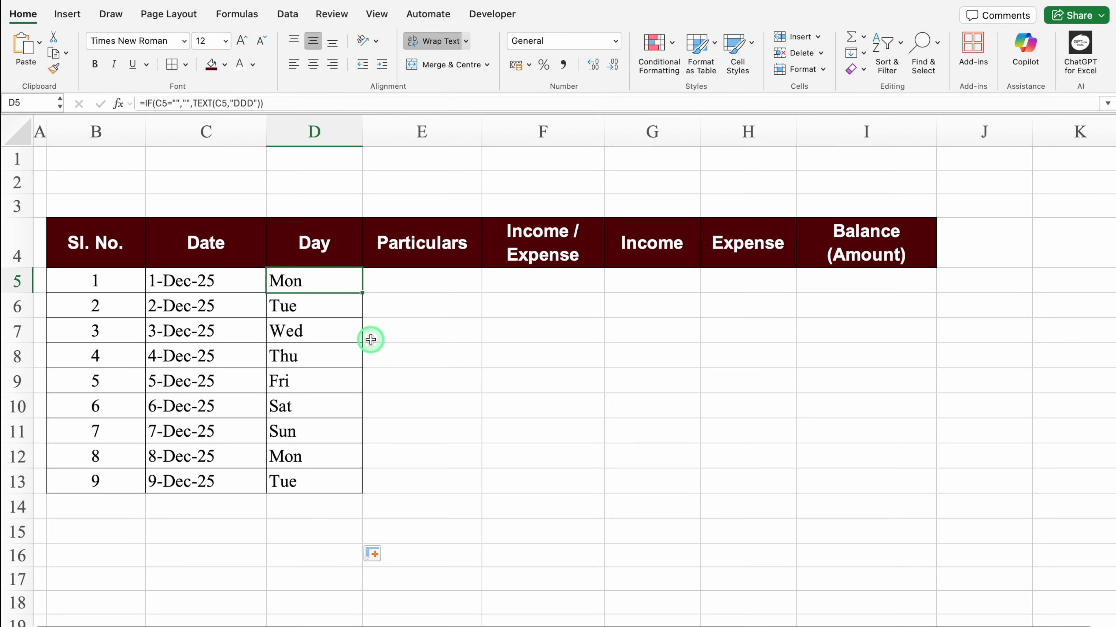
Step: Extend the weekday formula from D5 further down the Day column, well below the dated rows
{"action": "left_click_drag", "start_coordinate": [362, 293], "coordinate": [366, 603]}
{"action": "left_click_drag", "start_coordinate": [1110, 616], "coordinate": [1110, 130]}
Step: Widen the Particulars column to about twice its width and paste the copied list of particulars from E5 down
{"action": "left_click", "coordinate": [411, 277]}
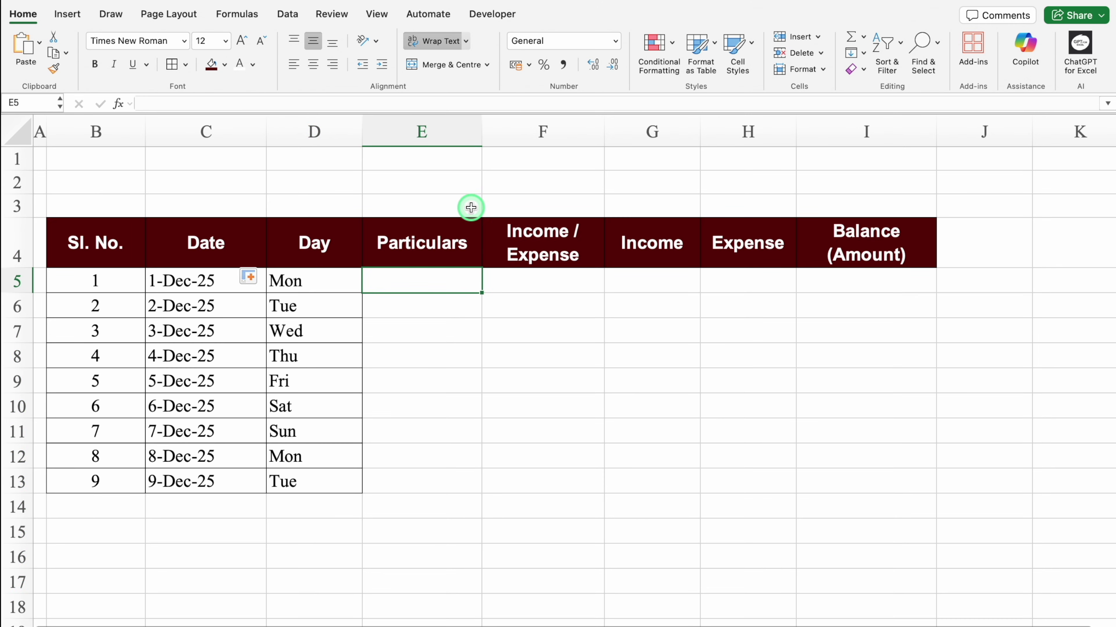
{"action": "left_click_drag", "start_coordinate": [482, 130], "coordinate": [604, 151]}
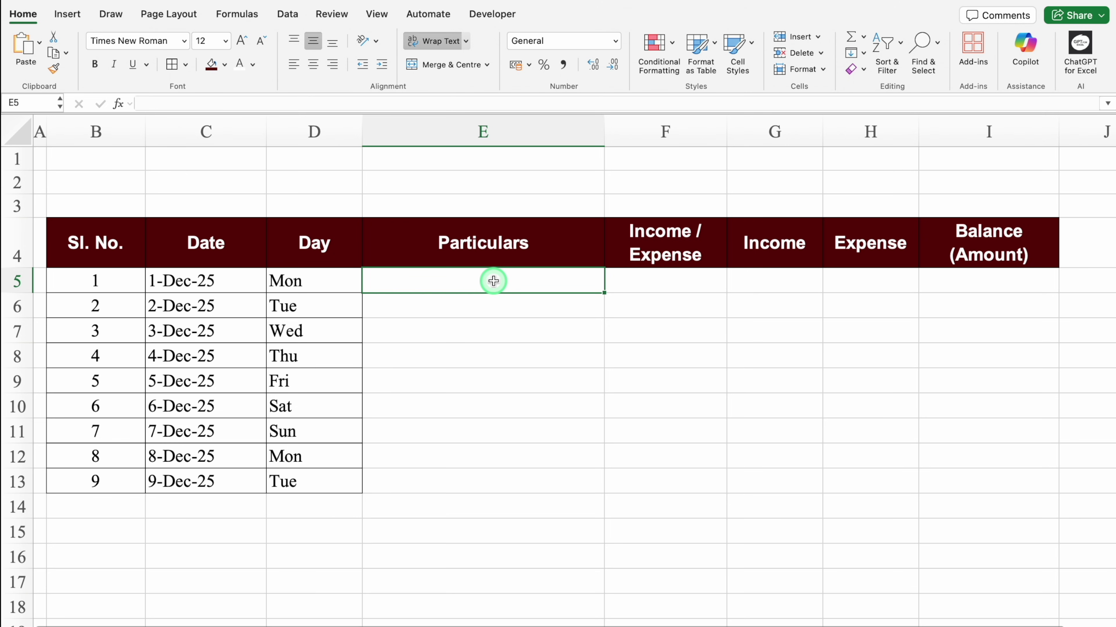
{"action": "key", "text": "super+v"}
{"action": "left_click", "coordinate": [774, 381]}
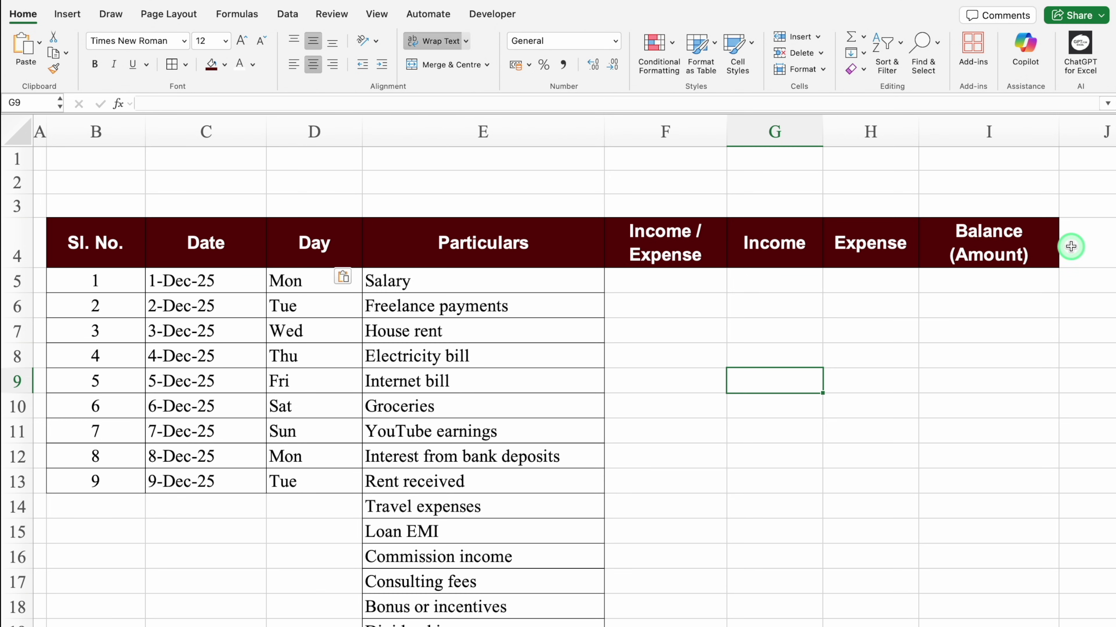
Step: Fill the date series from C13 down to C29 so every particular has a date through 25-Dec-25
{"action": "left_click_drag", "start_coordinate": [1110, 194], "coordinate": [1110, 225]}
{"action": "left_click", "coordinate": [260, 217]}
{"action": "left_click_drag", "start_coordinate": [265, 221], "coordinate": [262, 612]}
{"action": "left_click_drag", "start_coordinate": [1109, 211], "coordinate": [1109, 252]}
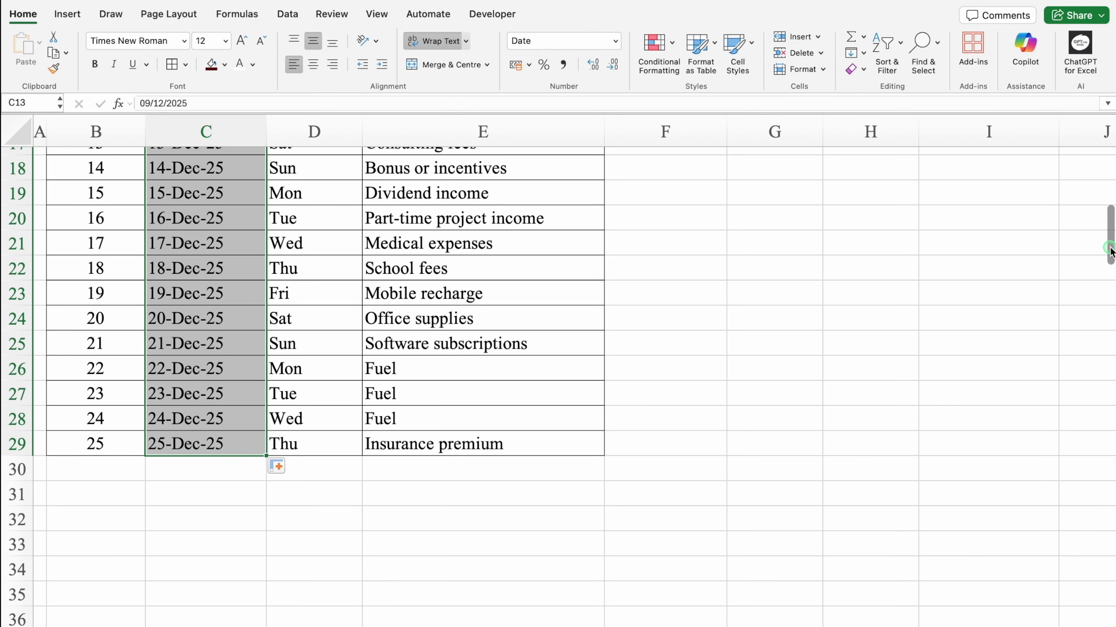
{"action": "left_click_drag", "start_coordinate": [1109, 250], "coordinate": [1110, 171]}
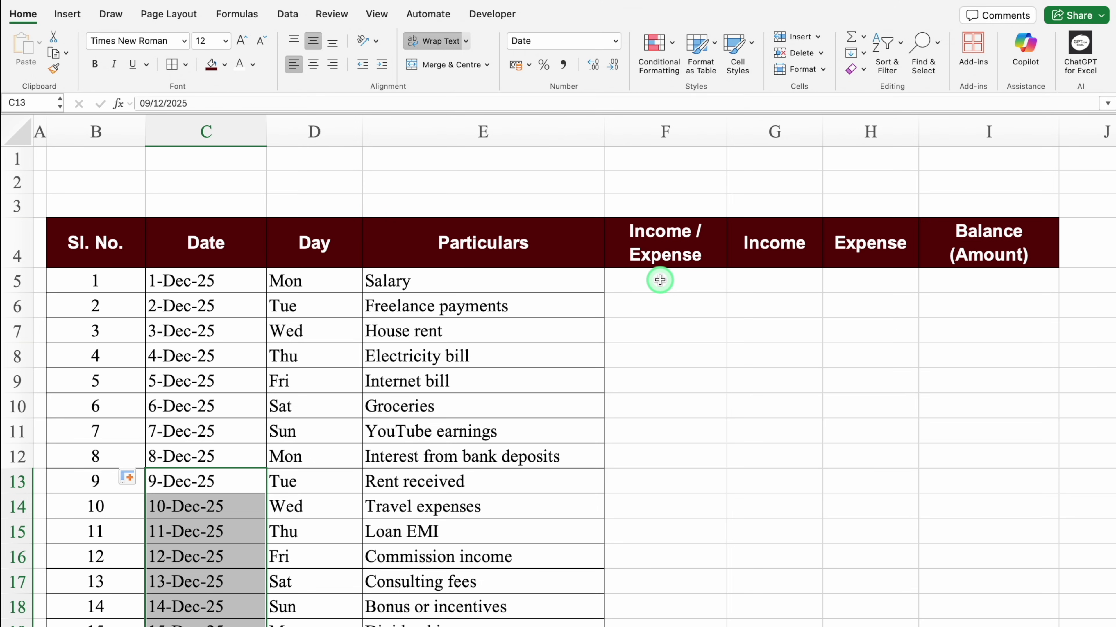
Step: Add list data validation to F5 with the source Income,Expense
{"action": "left_click", "coordinate": [660, 280]}
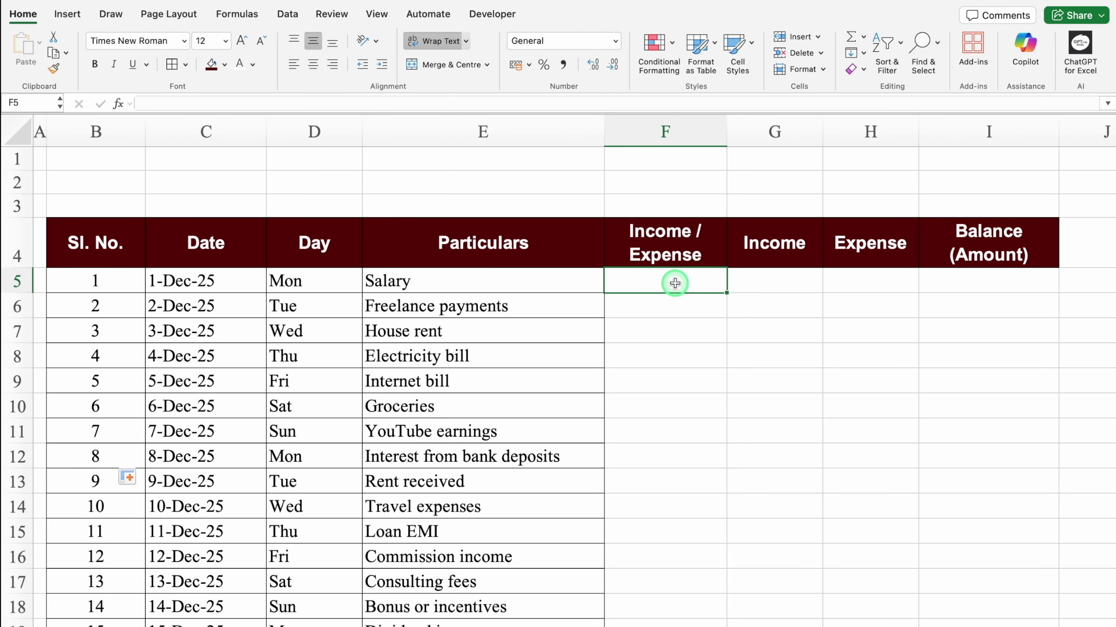
{"action": "left_click", "coordinate": [286, 16]}
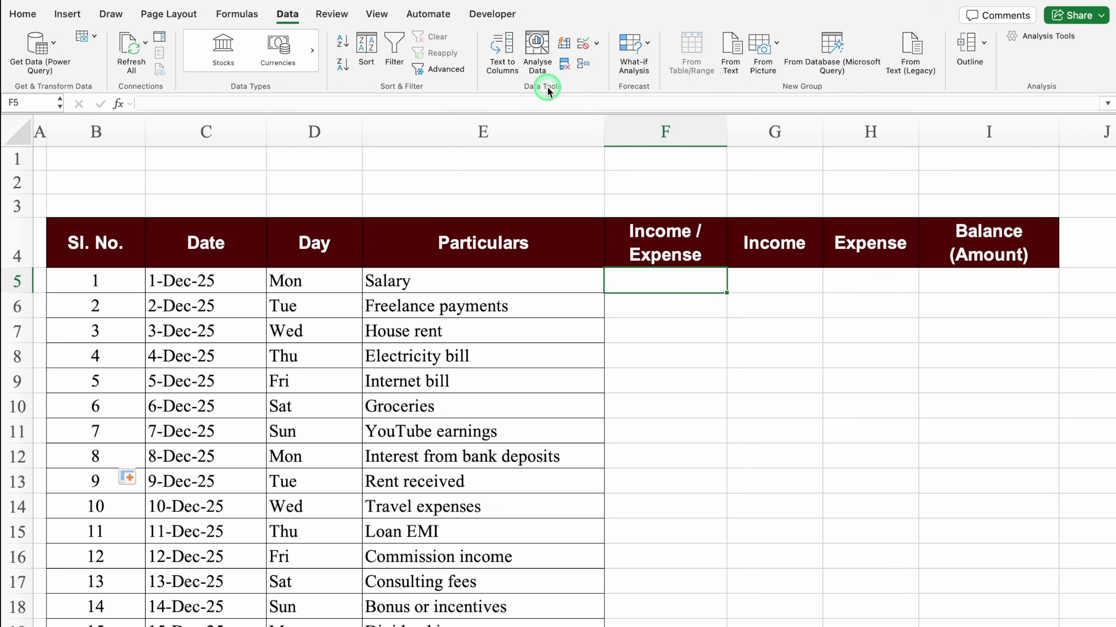
{"action": "left_click", "coordinate": [597, 45]}
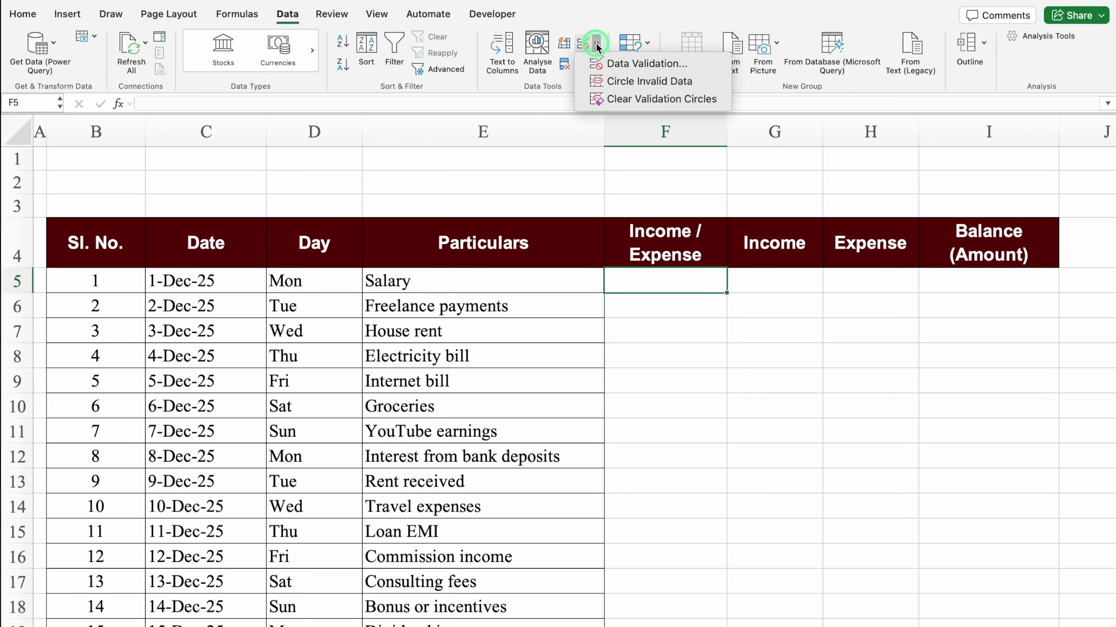
{"action": "left_click", "coordinate": [642, 64]}
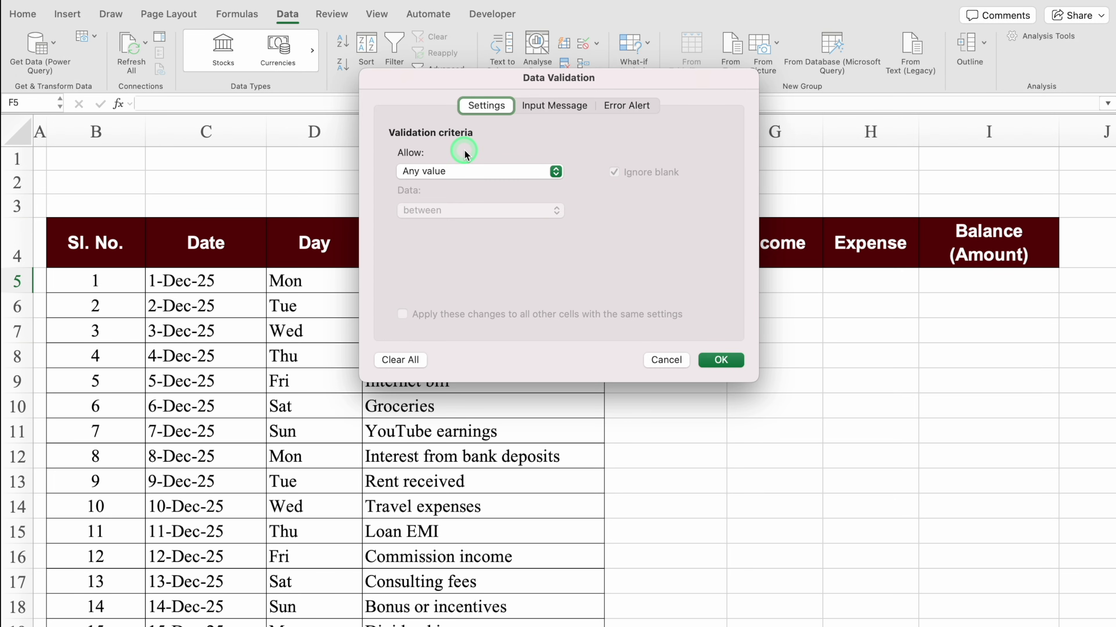
{"action": "left_click", "coordinate": [480, 171]}
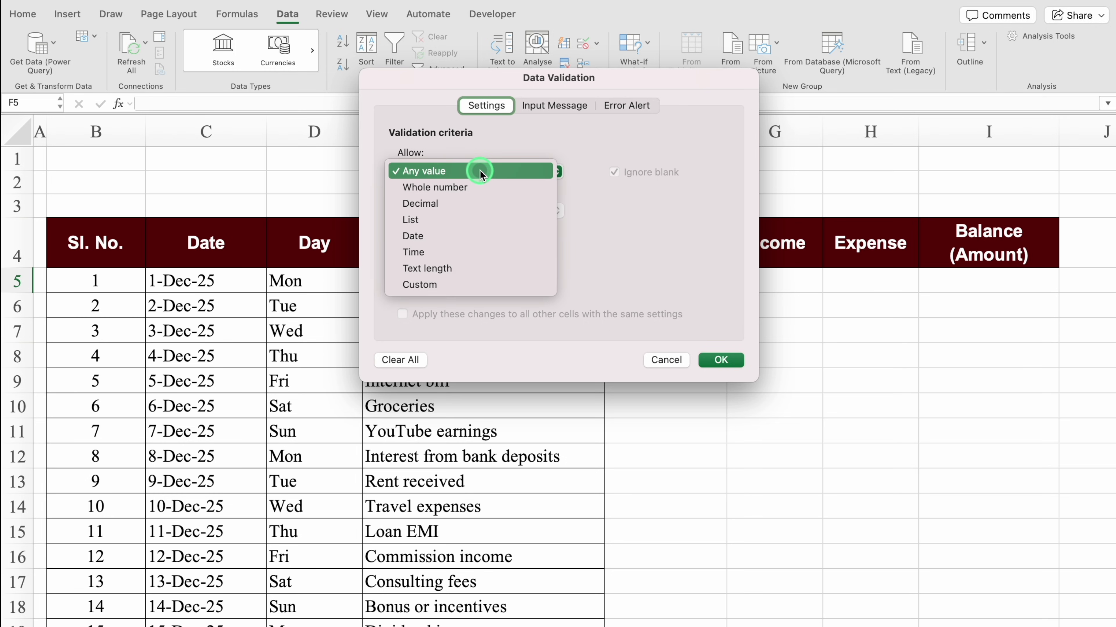
{"action": "left_click", "coordinate": [453, 216]}
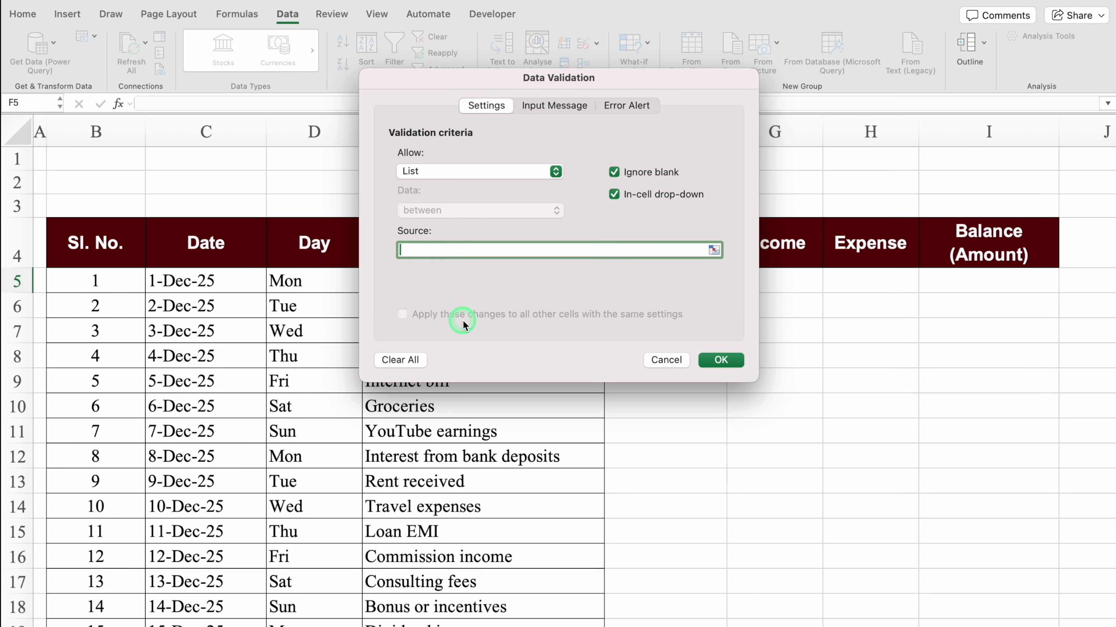
{"action": "type", "text": "Income,Expense"}
{"action": "left_click", "coordinate": [723, 360]}
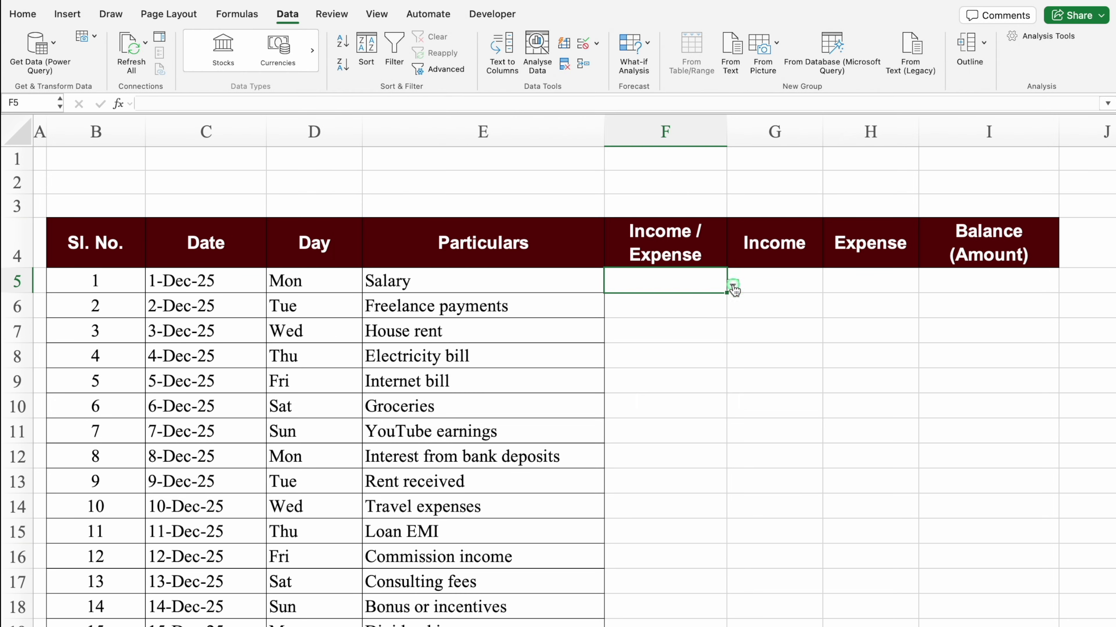
Step: Check the drop-down options in F5 and copy its validation down column F to row 150
{"action": "left_click", "coordinate": [733, 287]}
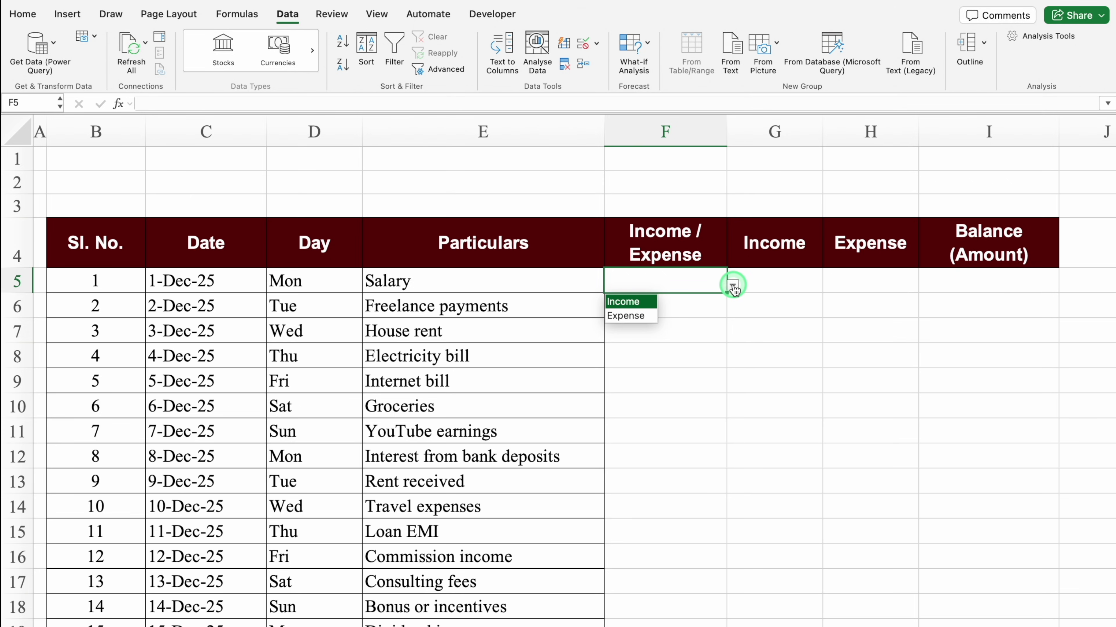
{"action": "left_click", "coordinate": [643, 304]}
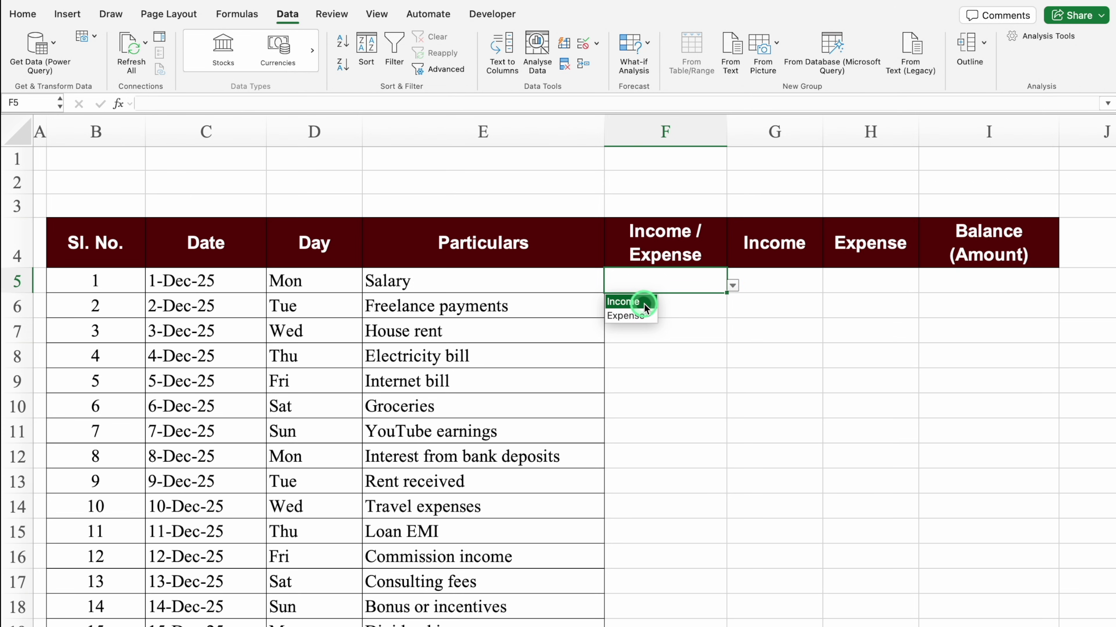
{"action": "left_click", "coordinate": [660, 281]}
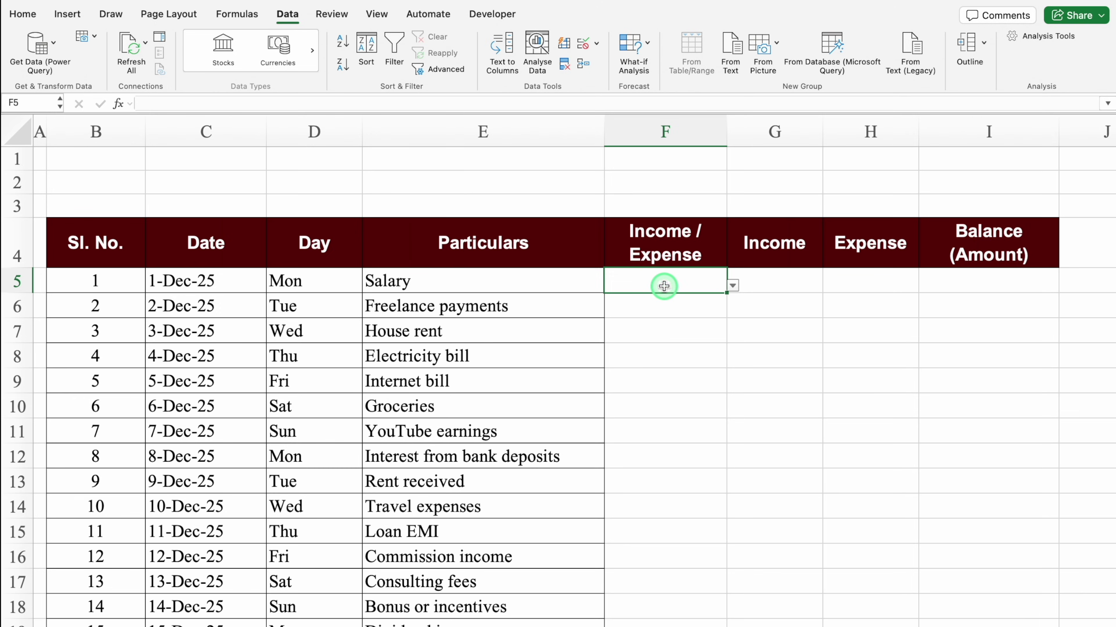
{"action": "left_click_drag", "start_coordinate": [727, 299], "coordinate": [722, 602]}
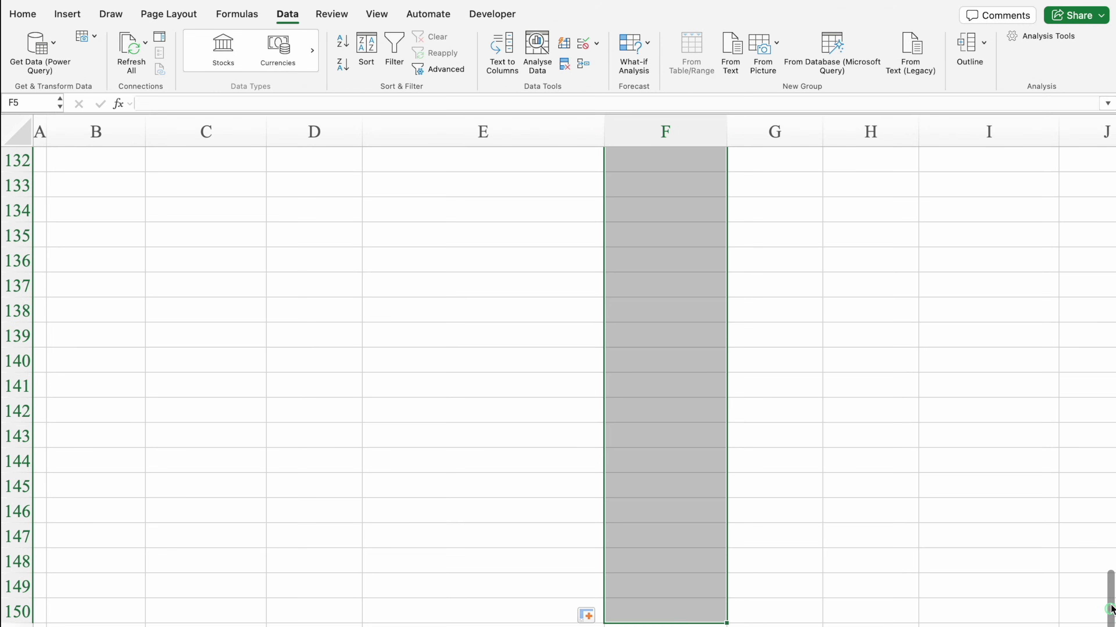
{"action": "left_click", "coordinate": [1108, 337]}
{"action": "scroll", "coordinate": [1108, 337], "scroll_direction": "up", "scroll_amount": 15}
Step: Choose Income in F5 and Expense in F6 from their drop-down lists
{"action": "left_click", "coordinate": [733, 286]}
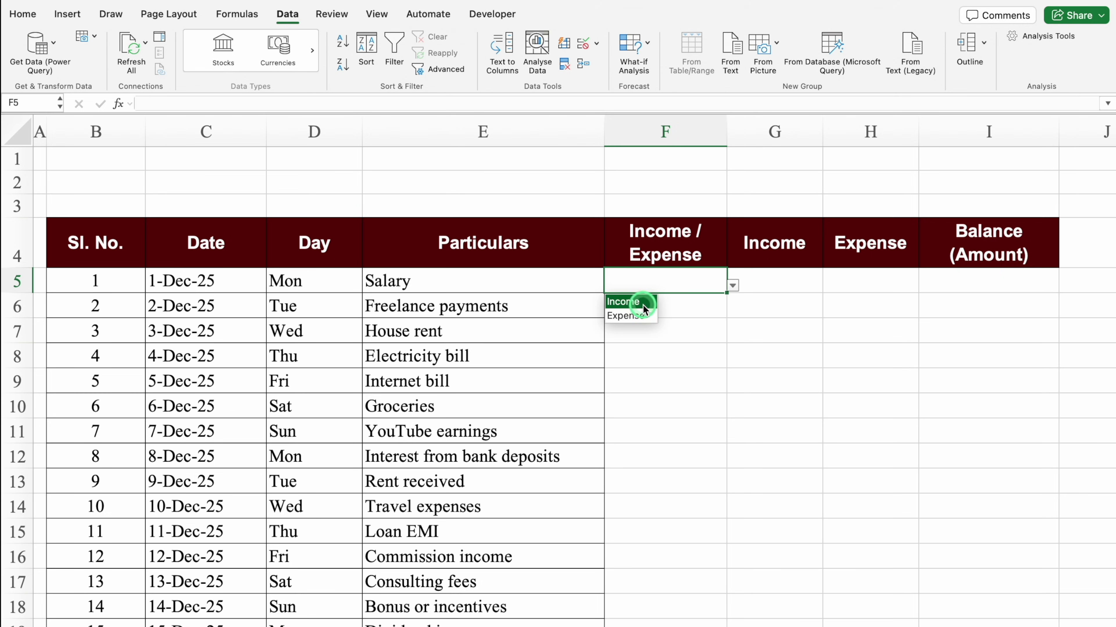
{"action": "left_click", "coordinate": [653, 301]}
{"action": "left_click", "coordinate": [658, 308]}
{"action": "left_click", "coordinate": [732, 310]}
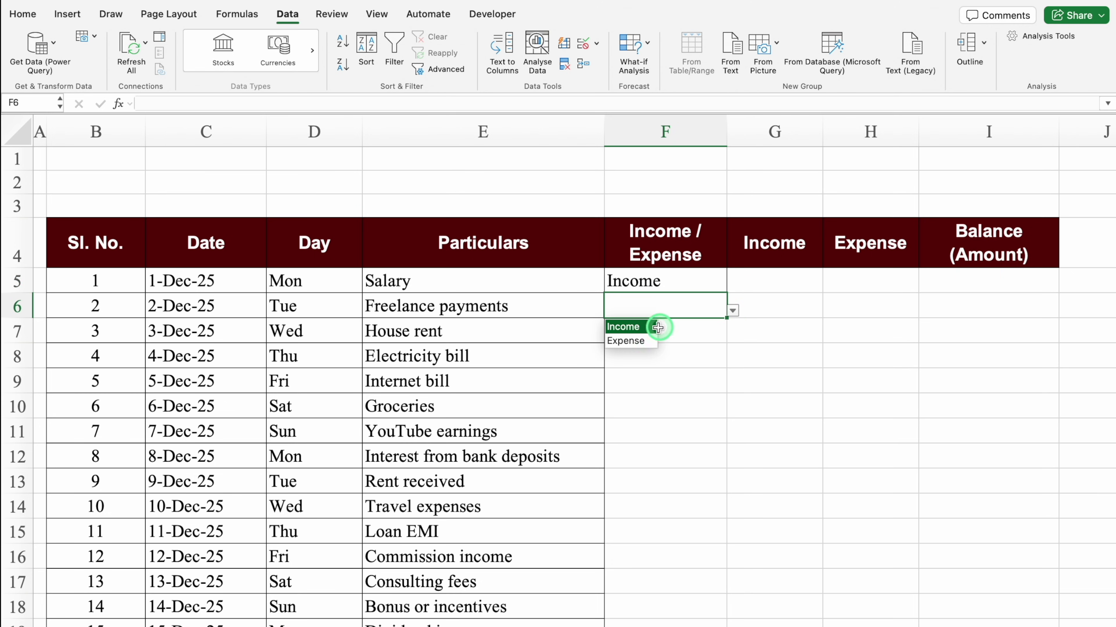
{"action": "left_click", "coordinate": [642, 341]}
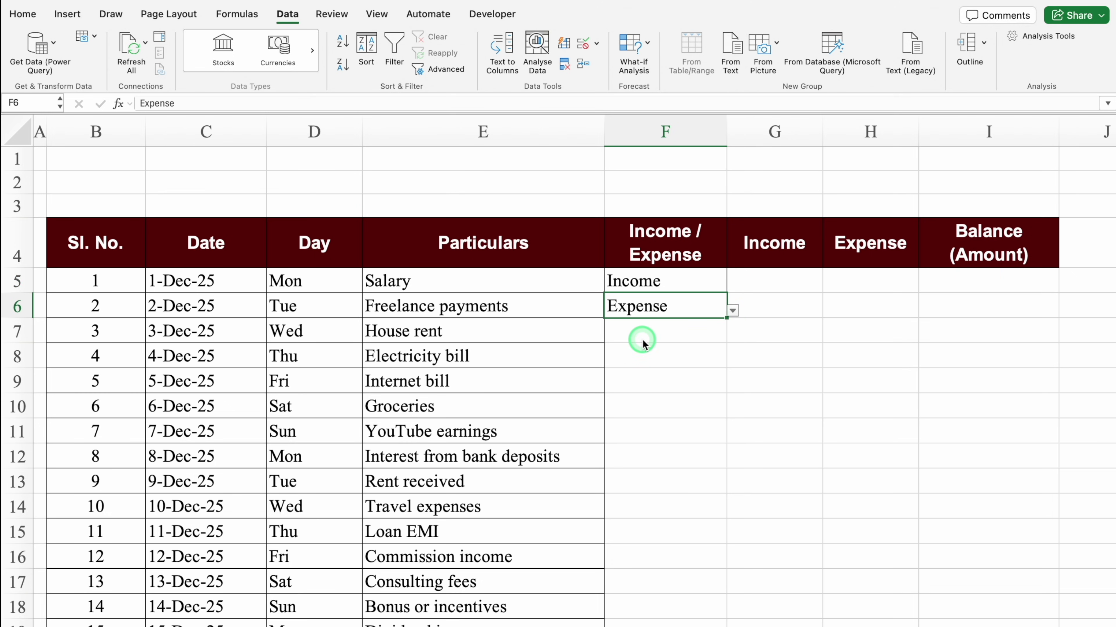
Step: Add a conditional formatting rule to column F giving cells equal to Income a Green Fill with Dark Green Text
{"action": "left_click", "coordinate": [660, 128]}
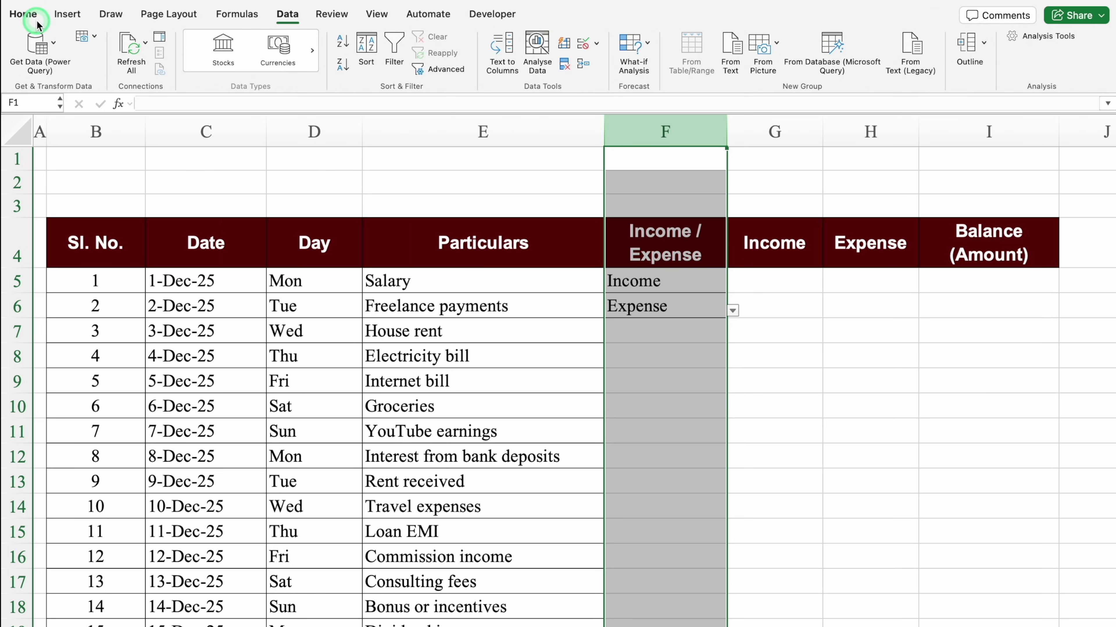
{"action": "left_click", "coordinate": [27, 15]}
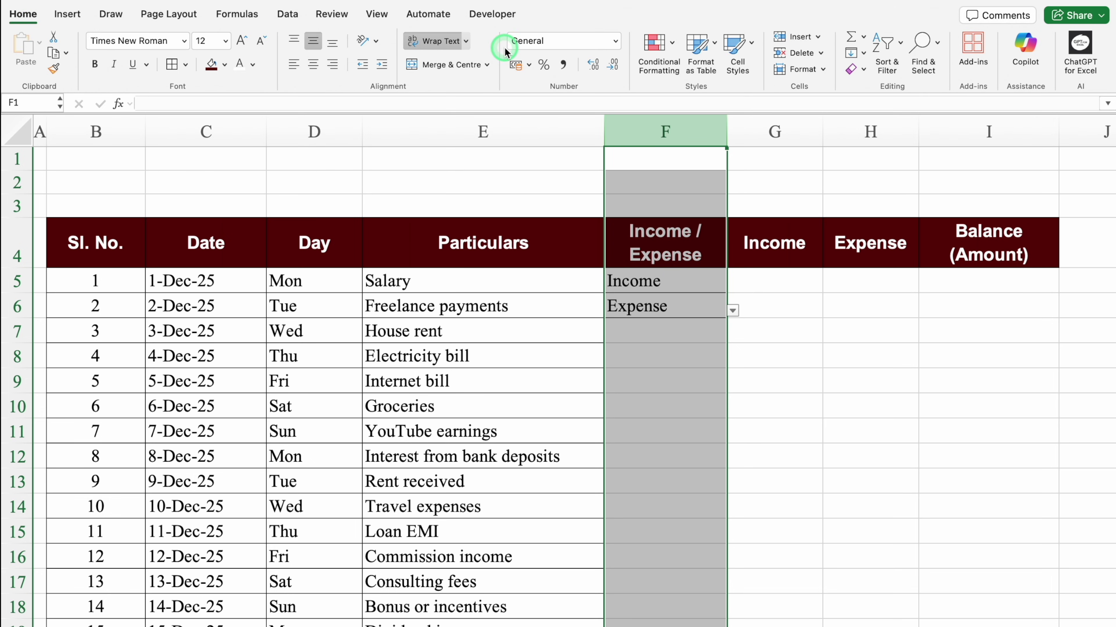
{"action": "left_click", "coordinate": [658, 45]}
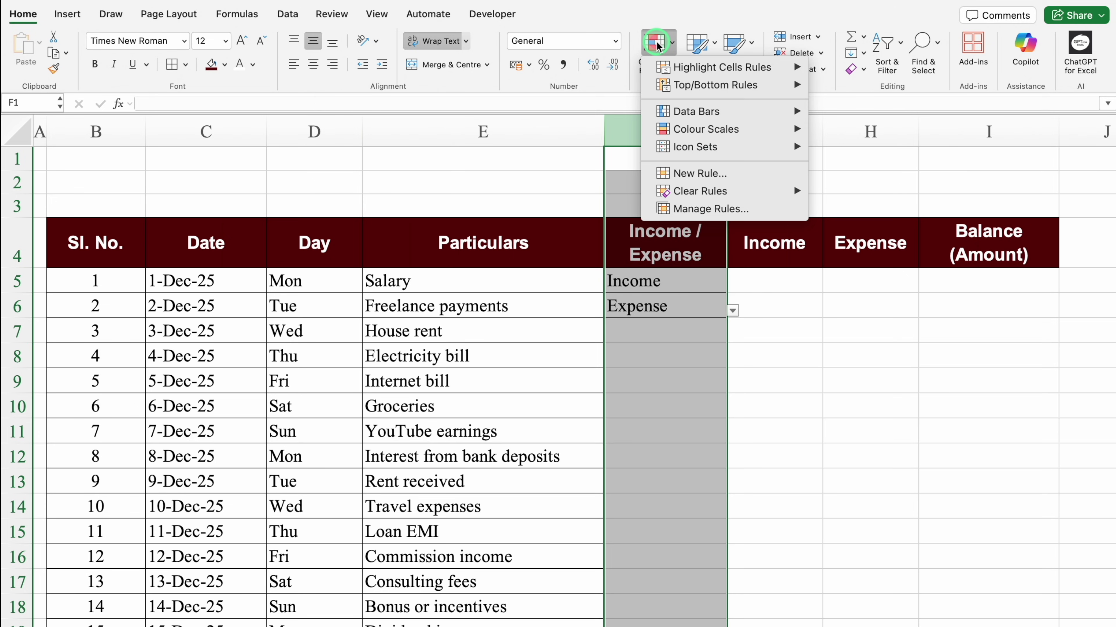
{"action": "left_click", "coordinate": [742, 68]}
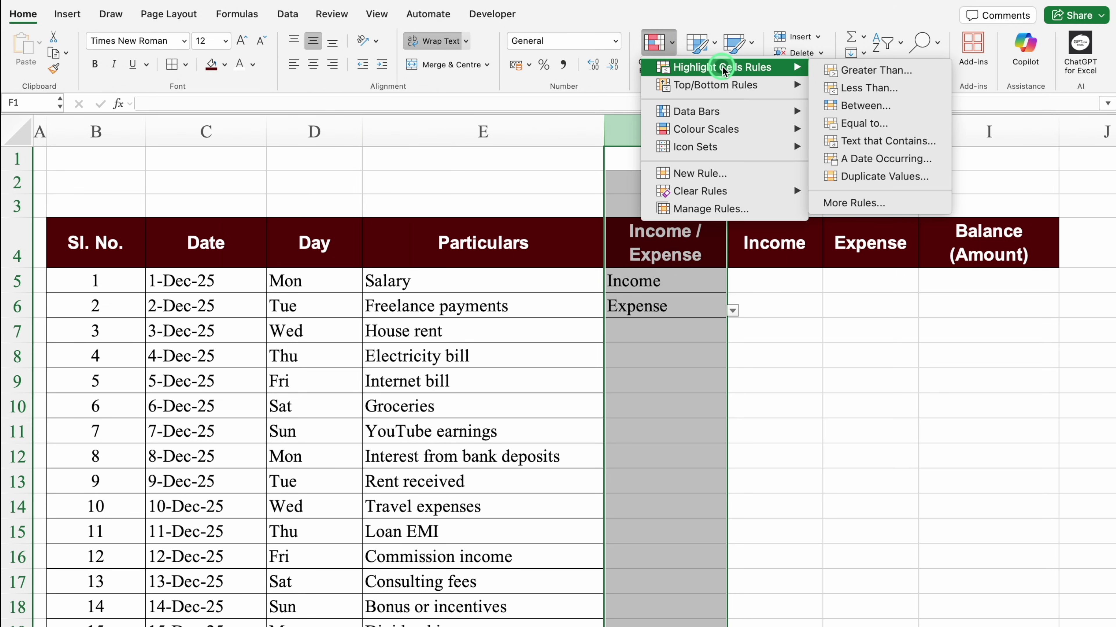
{"action": "left_click", "coordinate": [893, 126]}
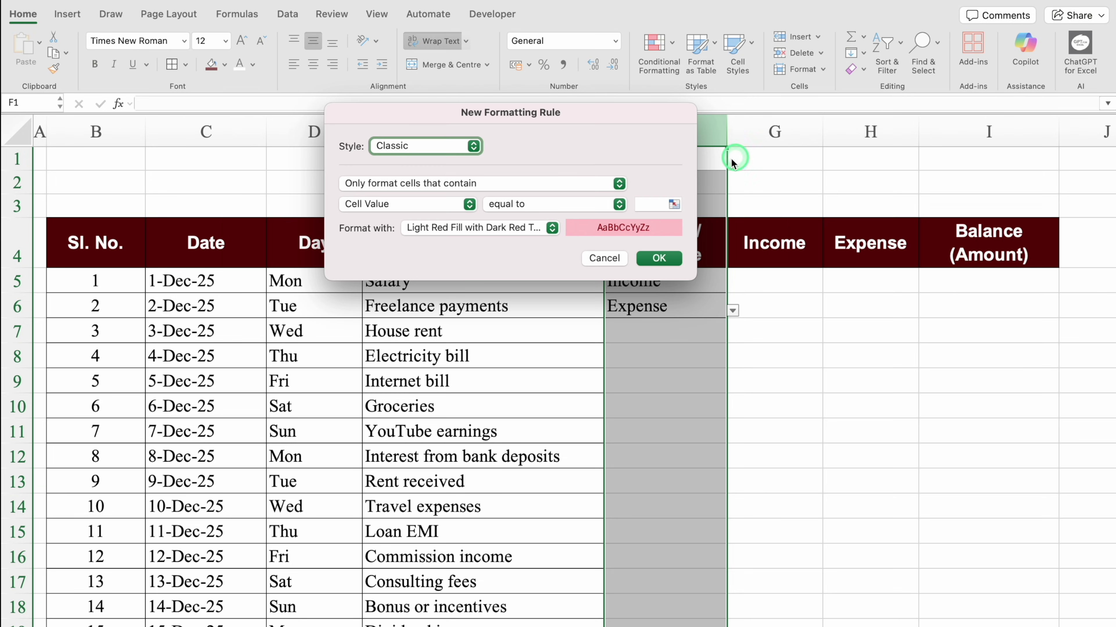
{"action": "type", "text": "In"}
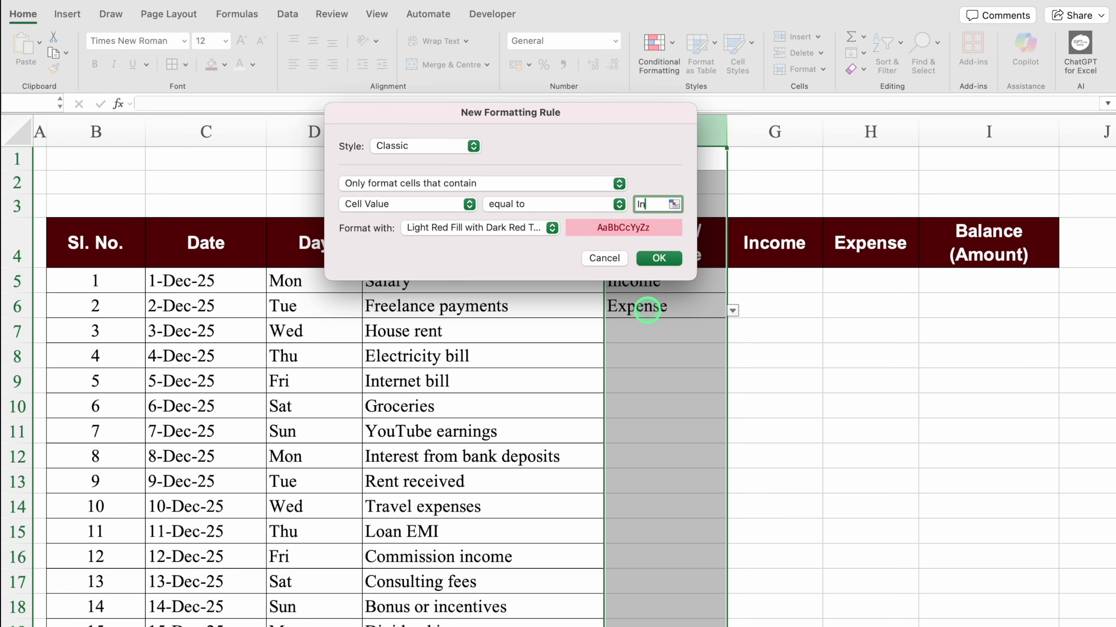
{"action": "left_click", "coordinate": [552, 227]}
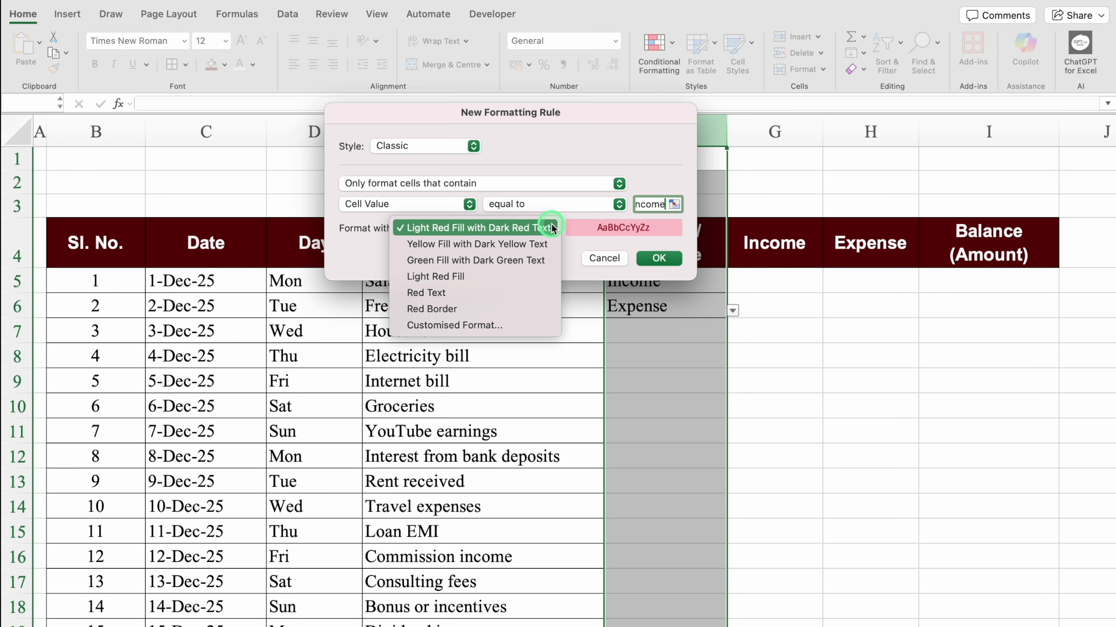
{"action": "left_click", "coordinate": [509, 263]}
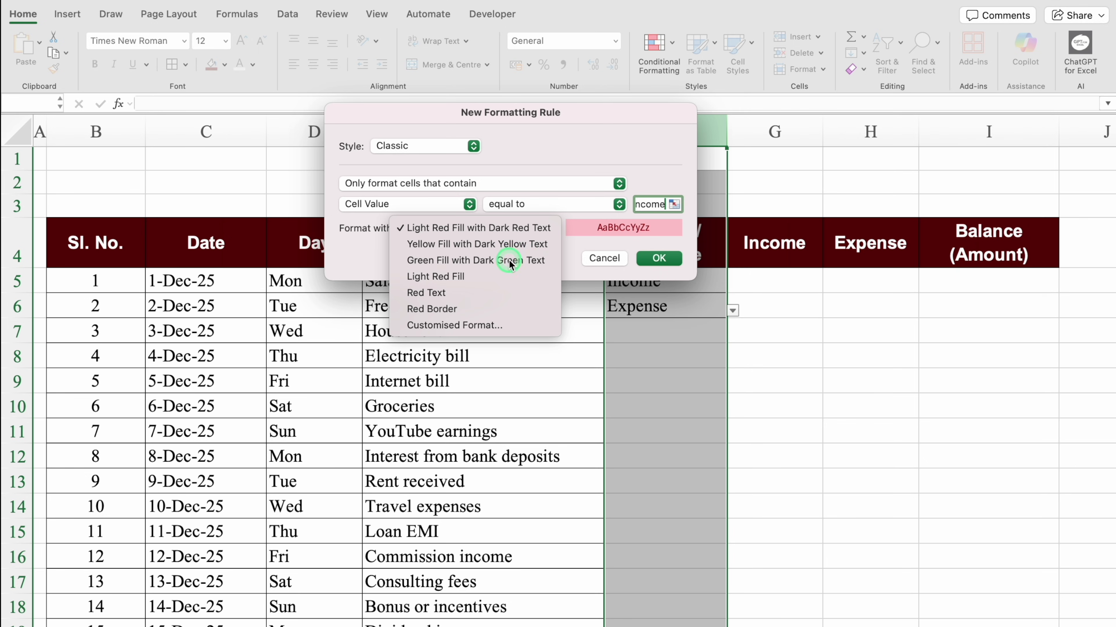
{"action": "left_click", "coordinate": [660, 258]}
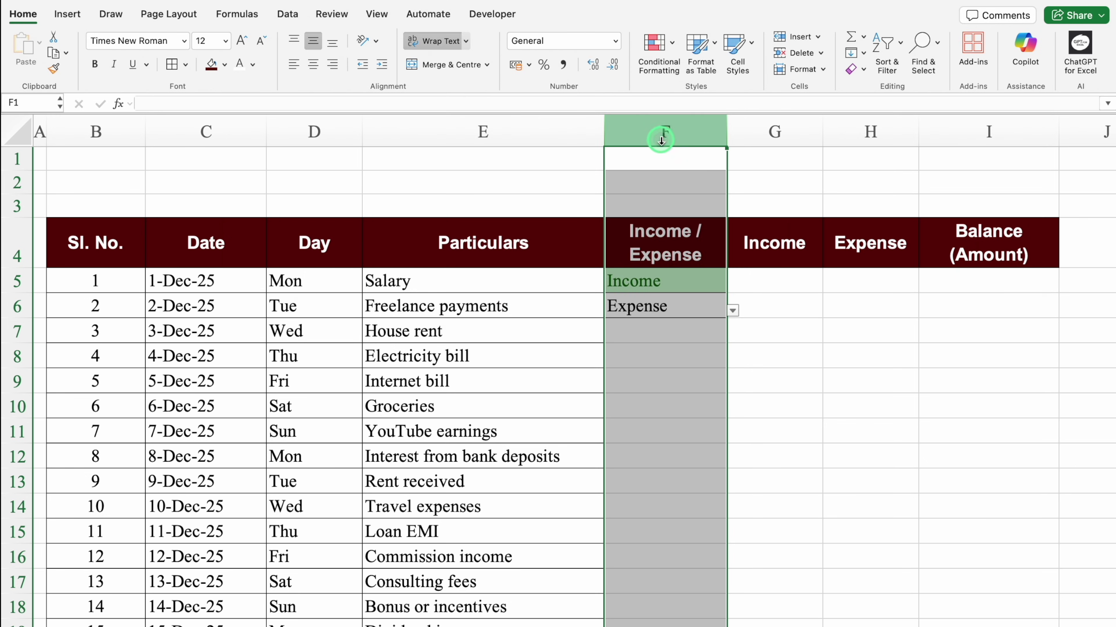
Step: Add a second column F rule giving cells equal to Expense a Light Red Fill with Dark Red Text
{"action": "left_click", "coordinate": [655, 48]}
{"action": "mouse_move", "coordinate": [715, 67]}
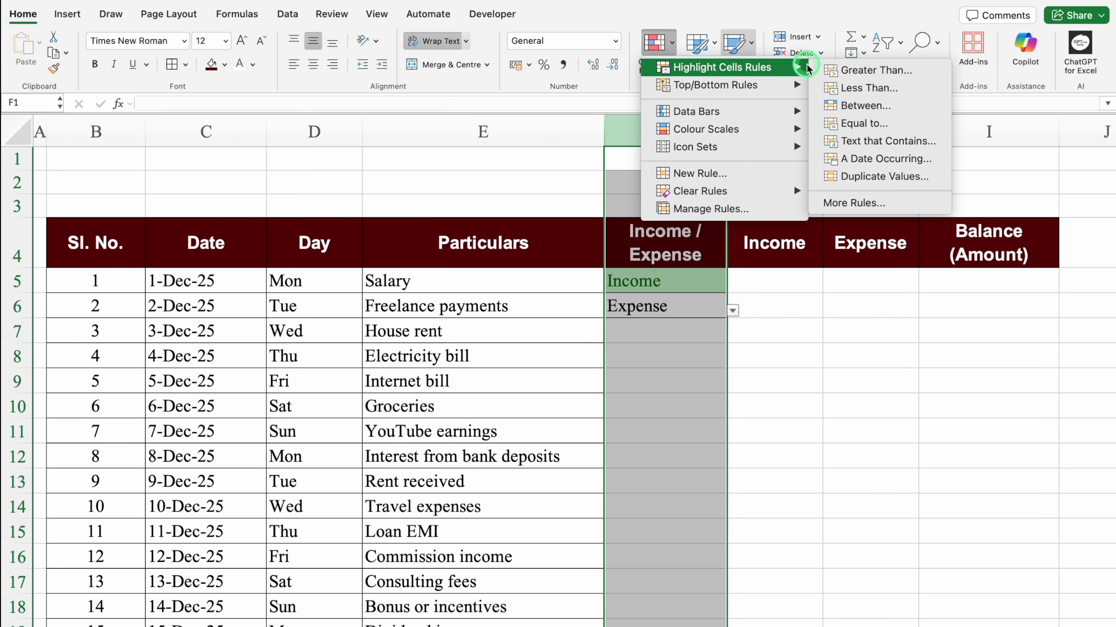
{"action": "left_click", "coordinate": [893, 125]}
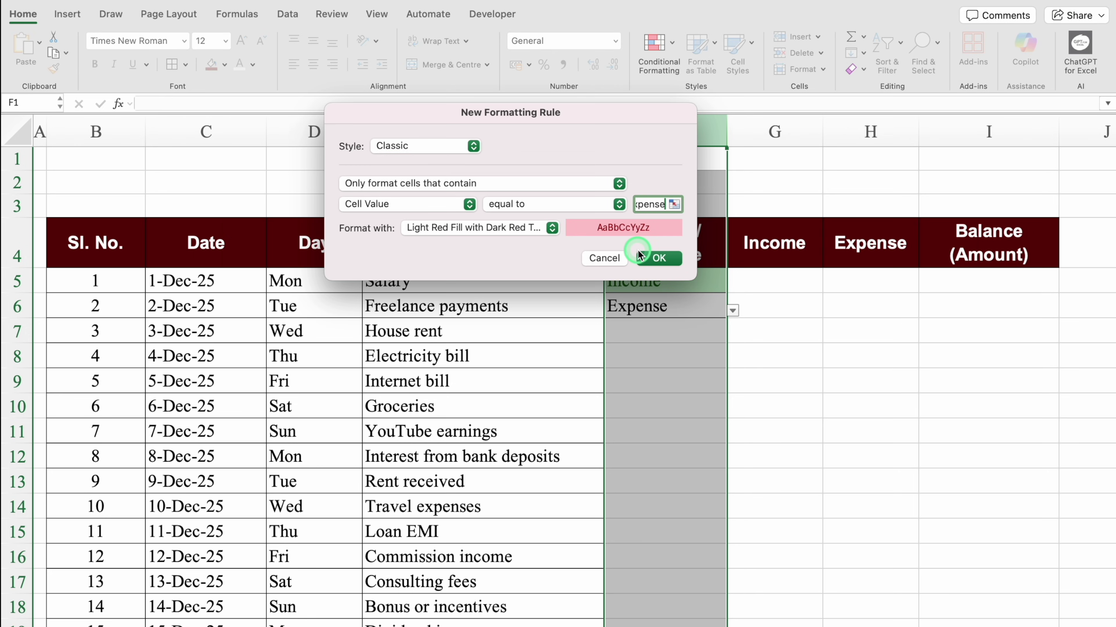
{"action": "left_click", "coordinate": [659, 257]}
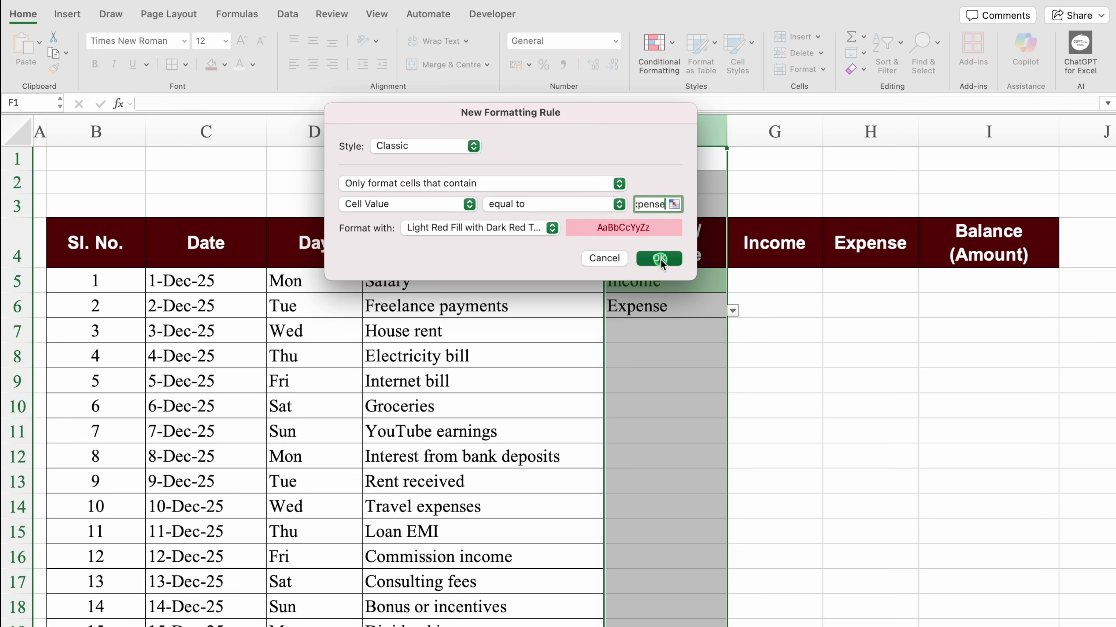
{"action": "left_click", "coordinate": [694, 371]}
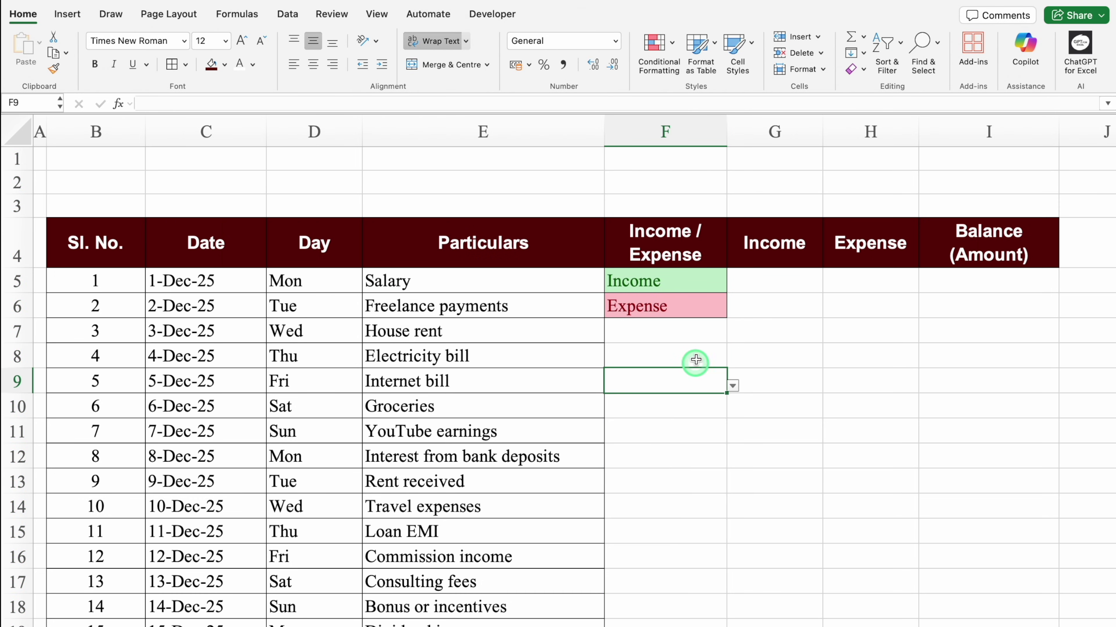
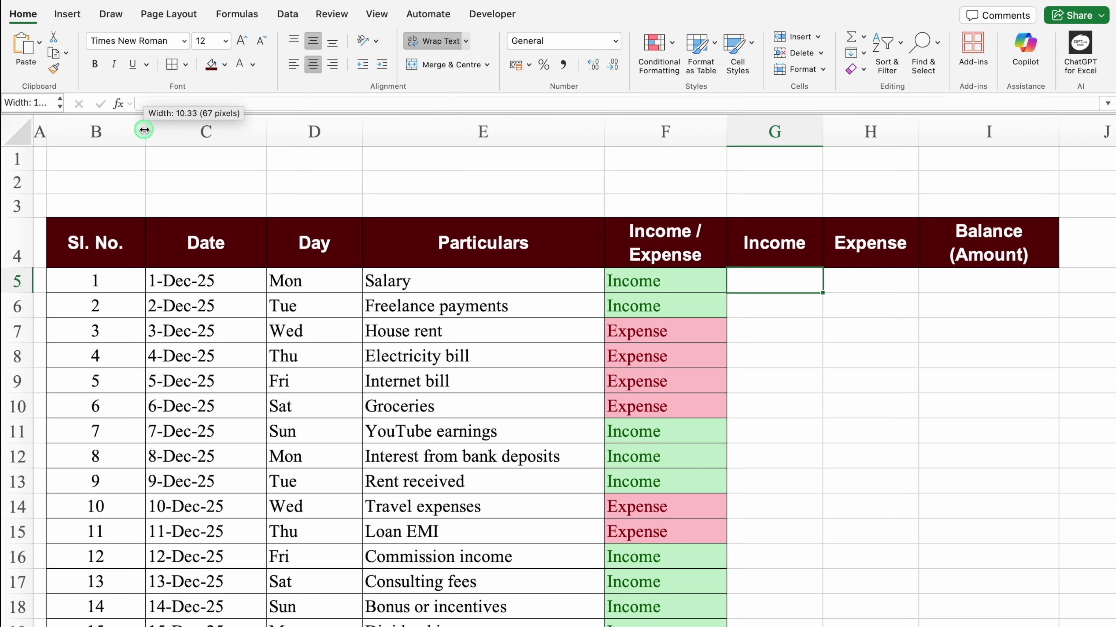
Step: Narrow the Sl. No. and Day columns, and widen the Income and Expense amount columns G and H
{"action": "left_click_drag", "start_coordinate": [145, 130], "coordinate": [111, 130]}
{"action": "left_click_drag", "start_coordinate": [331, 139], "coordinate": [306, 142]}
{"action": "left_click_drag", "start_coordinate": [716, 132], "coordinate": [912, 133]}
{"action": "left_click", "coordinate": [748, 280]}
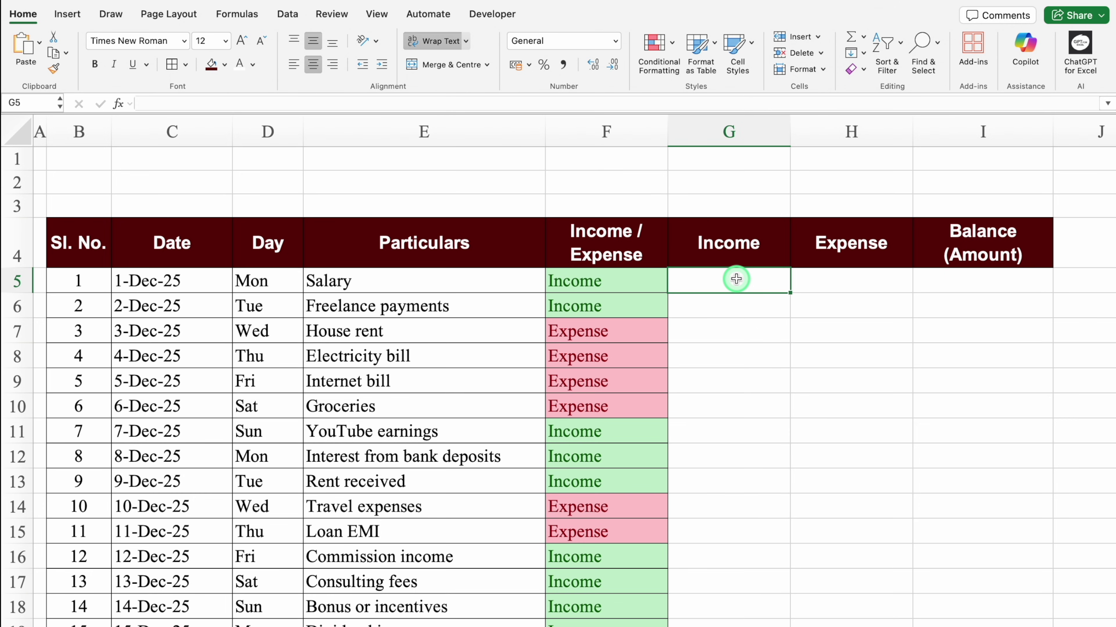
{"action": "left_click", "coordinate": [616, 281]}
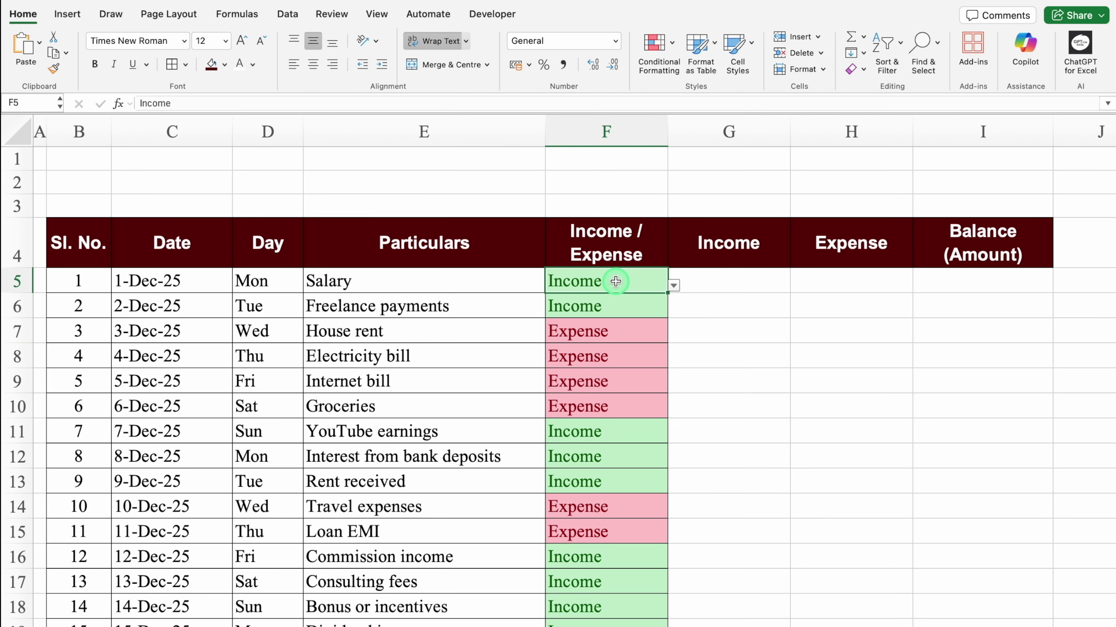
{"action": "left_click", "coordinate": [715, 285]}
{"action": "left_click", "coordinate": [832, 284]}
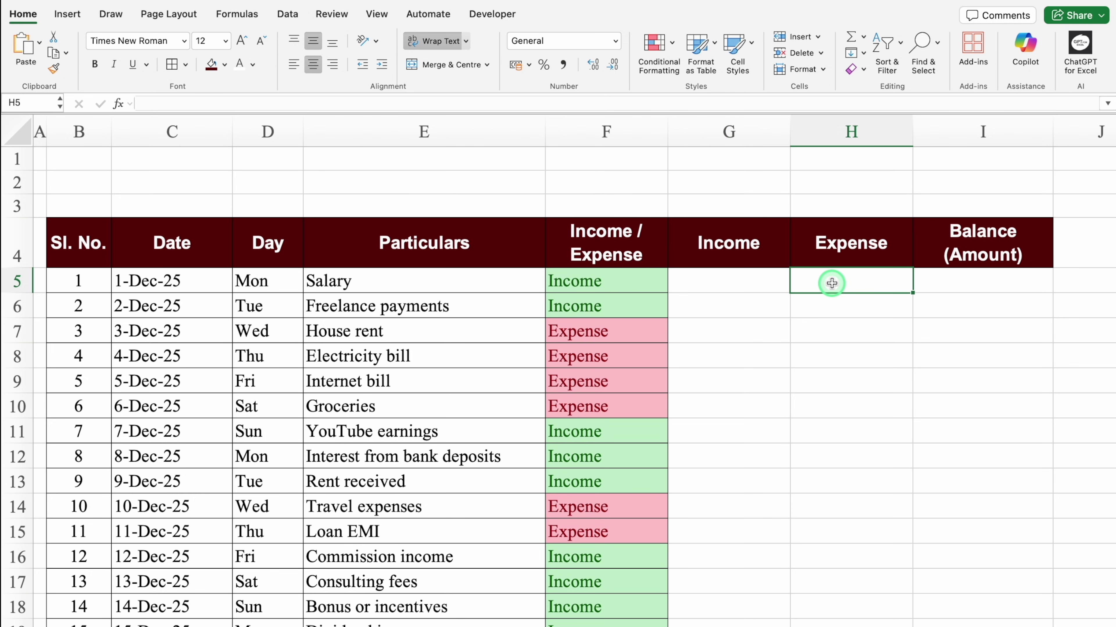
{"action": "left_click", "coordinate": [626, 331]}
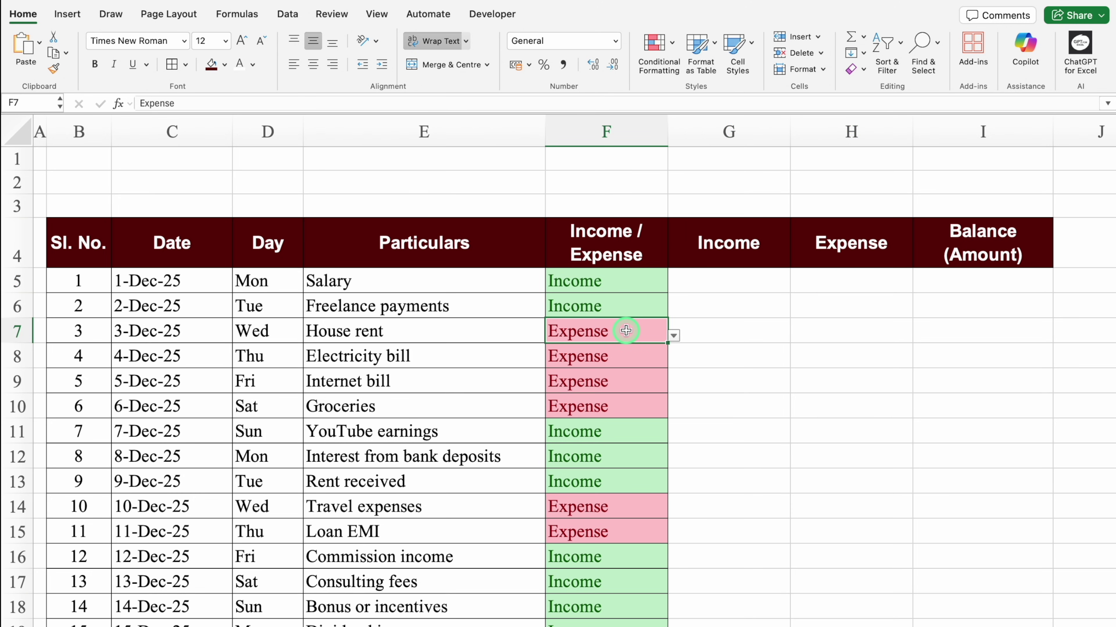
{"action": "left_click", "coordinate": [827, 336]}
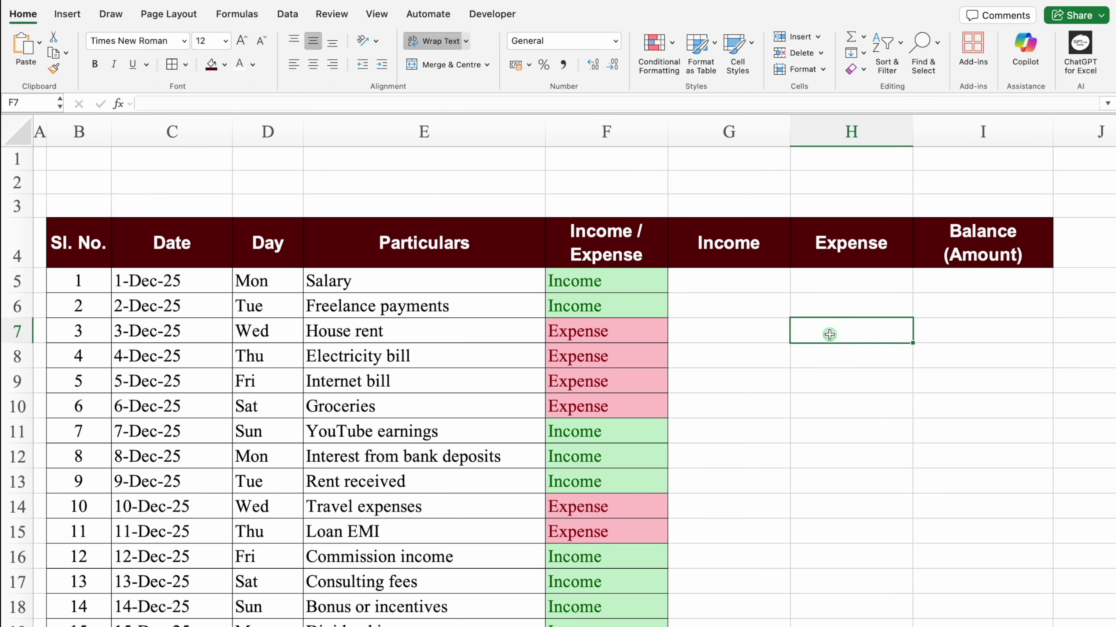
{"action": "left_click", "coordinate": [729, 331]}
Step: Start a data validation rule for cell G5 that allows entries by a custom formula
{"action": "left_click", "coordinate": [722, 279]}
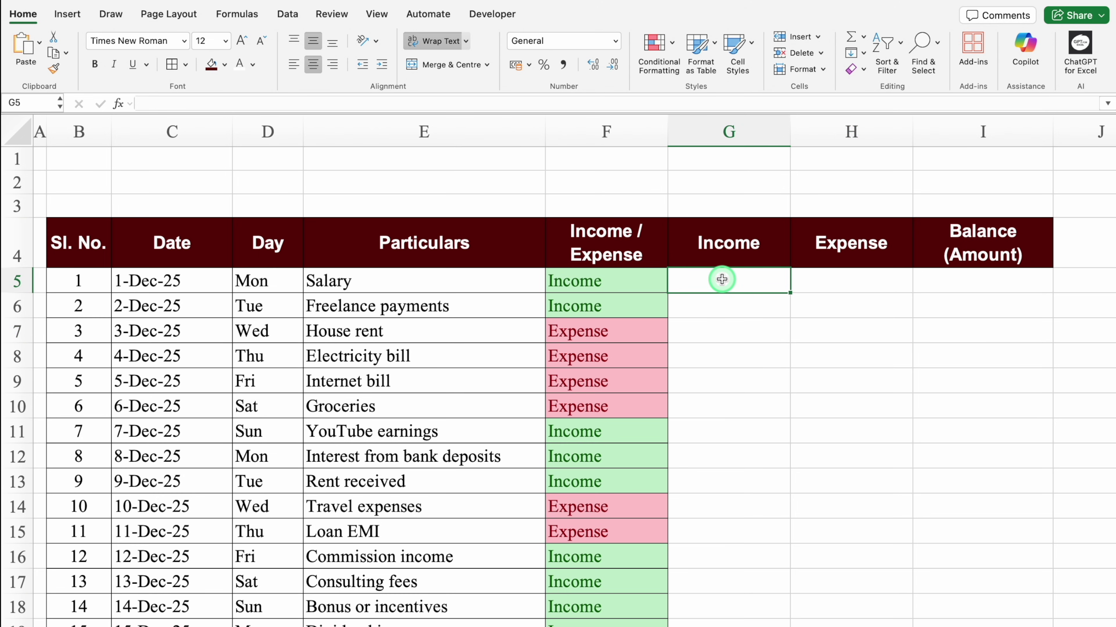
{"action": "left_click", "coordinate": [286, 15]}
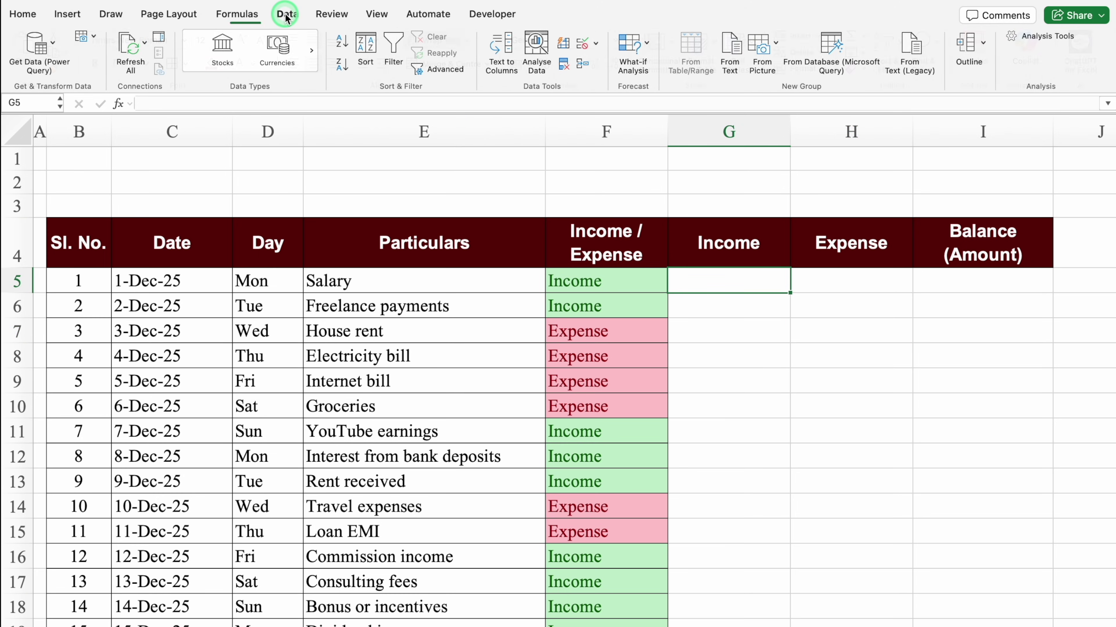
{"action": "left_click", "coordinate": [596, 43]}
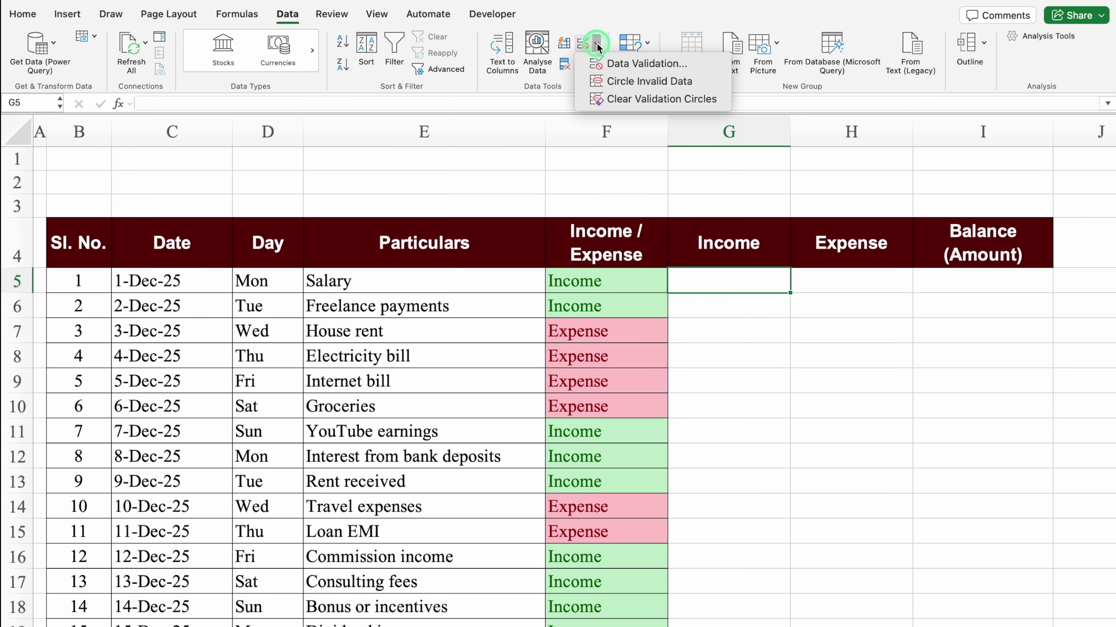
{"action": "left_click", "coordinate": [633, 63]}
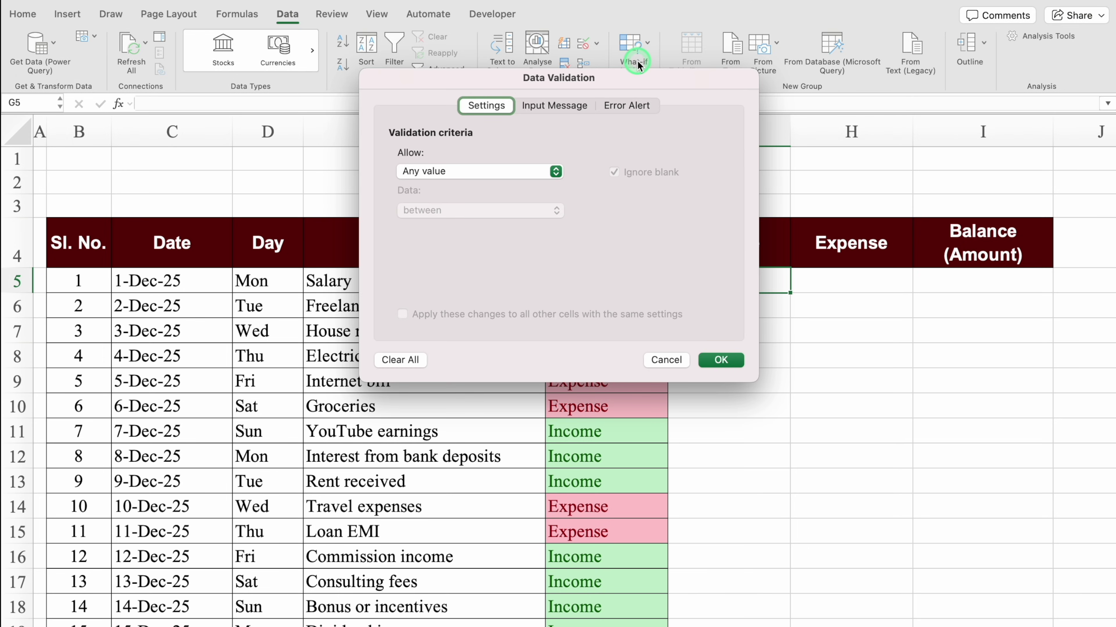
{"action": "left_click", "coordinate": [453, 171]}
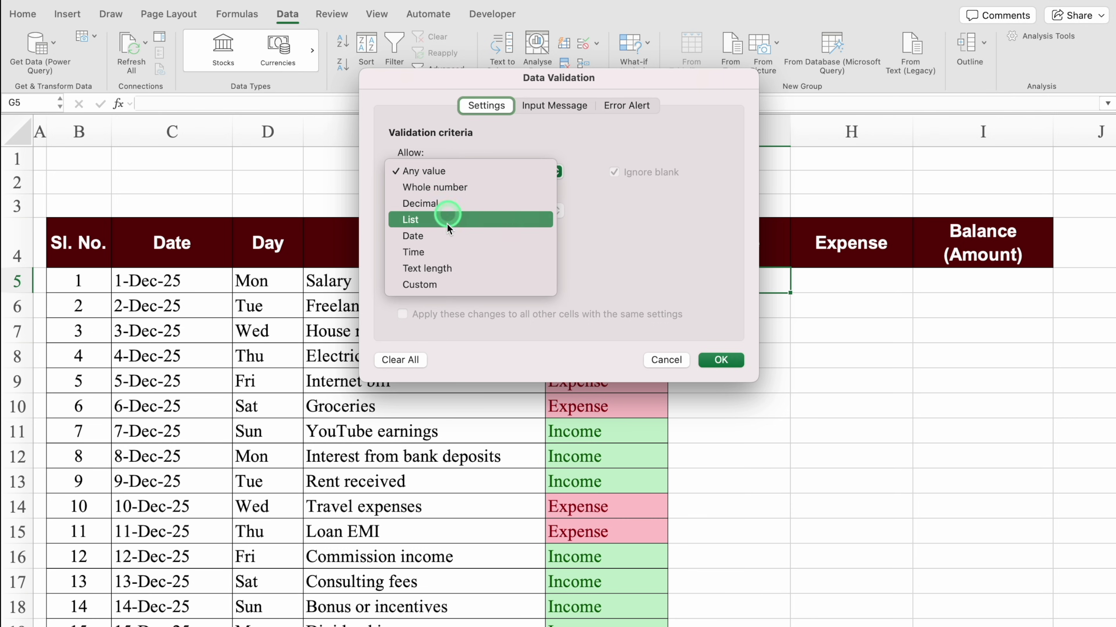
{"action": "left_click", "coordinate": [446, 283]}
{"action": "left_click", "coordinate": [435, 248]}
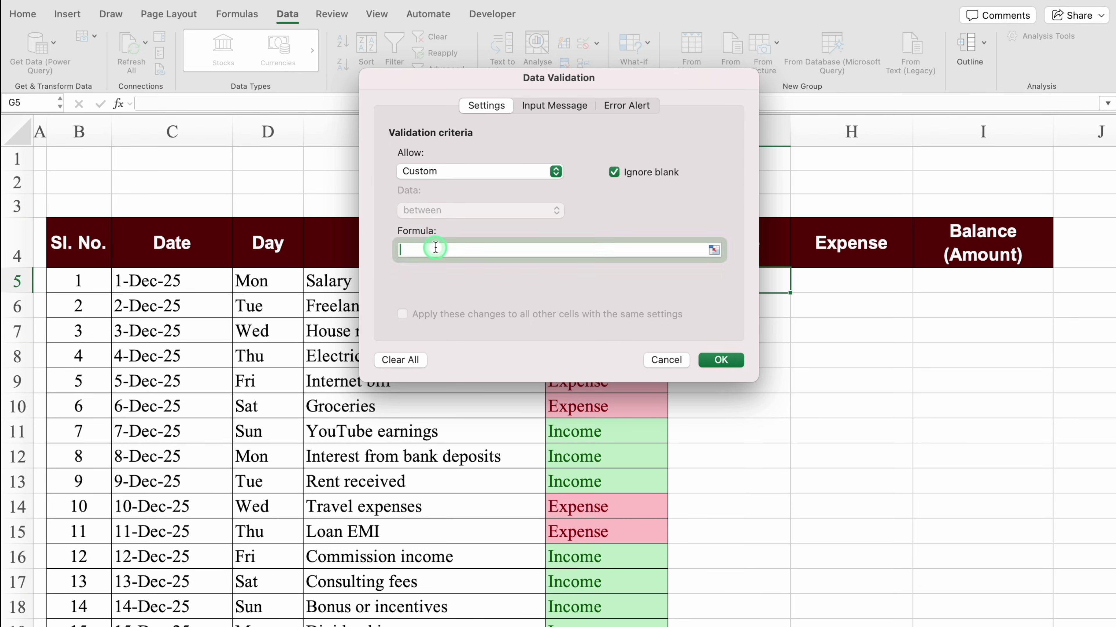
Step: Set G5's custom validation formula to =$F5=$G$4 and apply the rule
{"action": "left_click", "coordinate": [563, 251]}
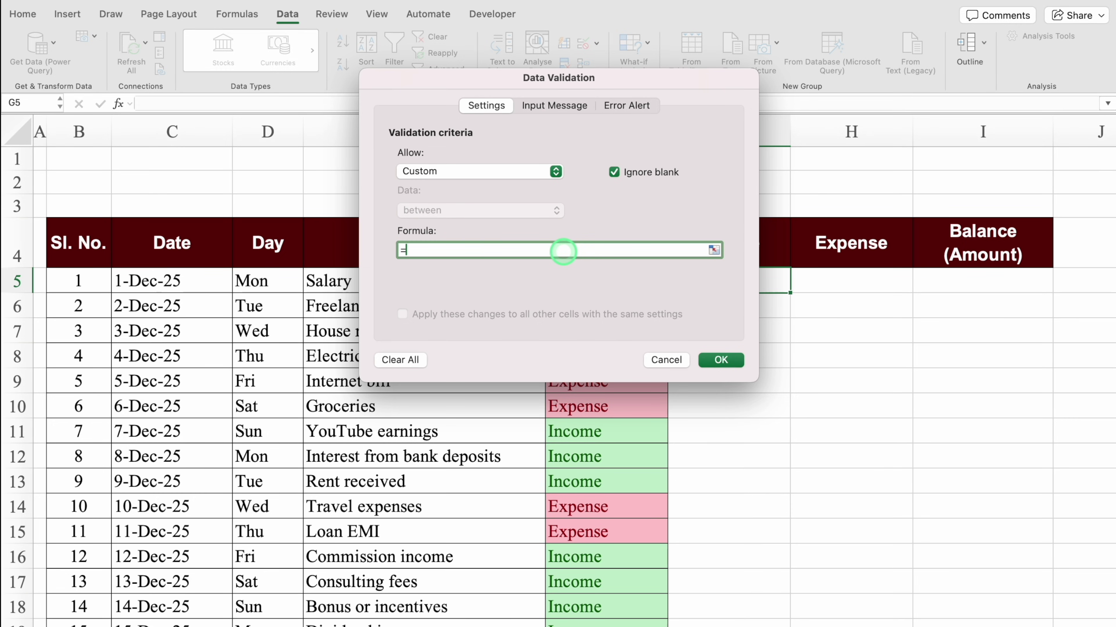
{"action": "left_click_drag", "start_coordinate": [626, 82], "coordinate": [389, 275]}
{"action": "left_click", "coordinate": [618, 280]}
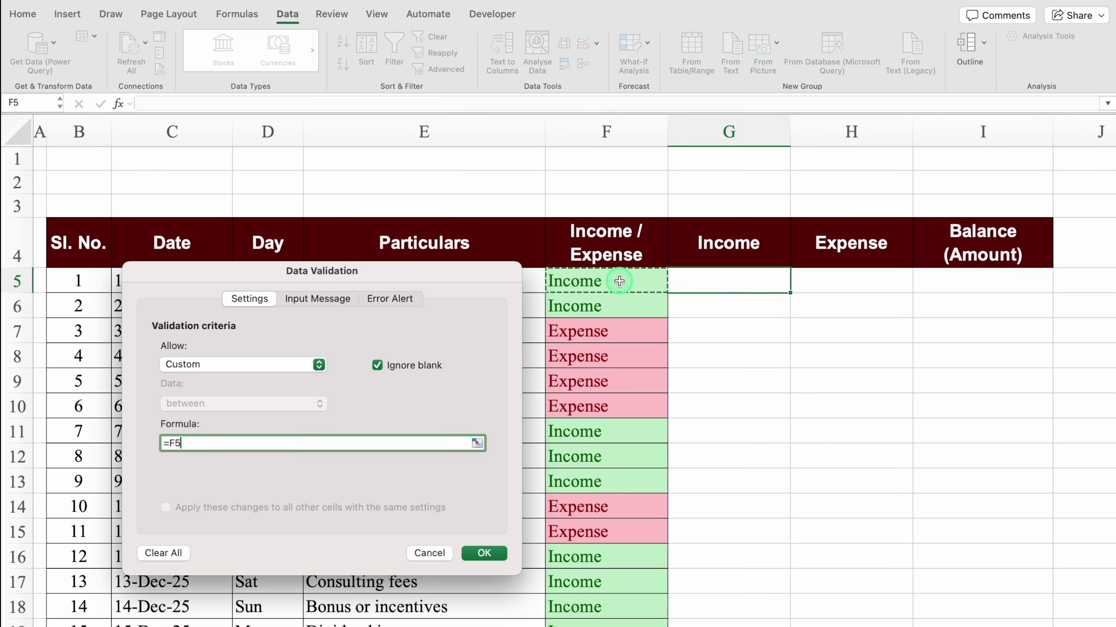
{"action": "key", "text": "super+t"}
{"action": "key", "text": "super+t"}
{"action": "key", "text": "super+t"}
{"action": "type", "text": "="}
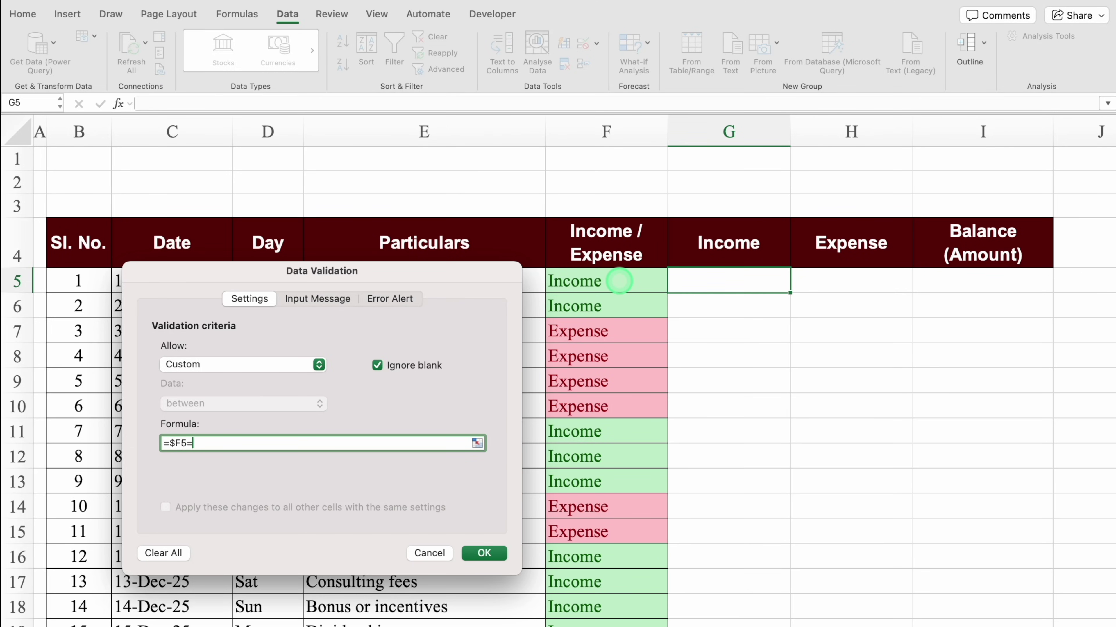
{"action": "left_click", "coordinate": [726, 248]}
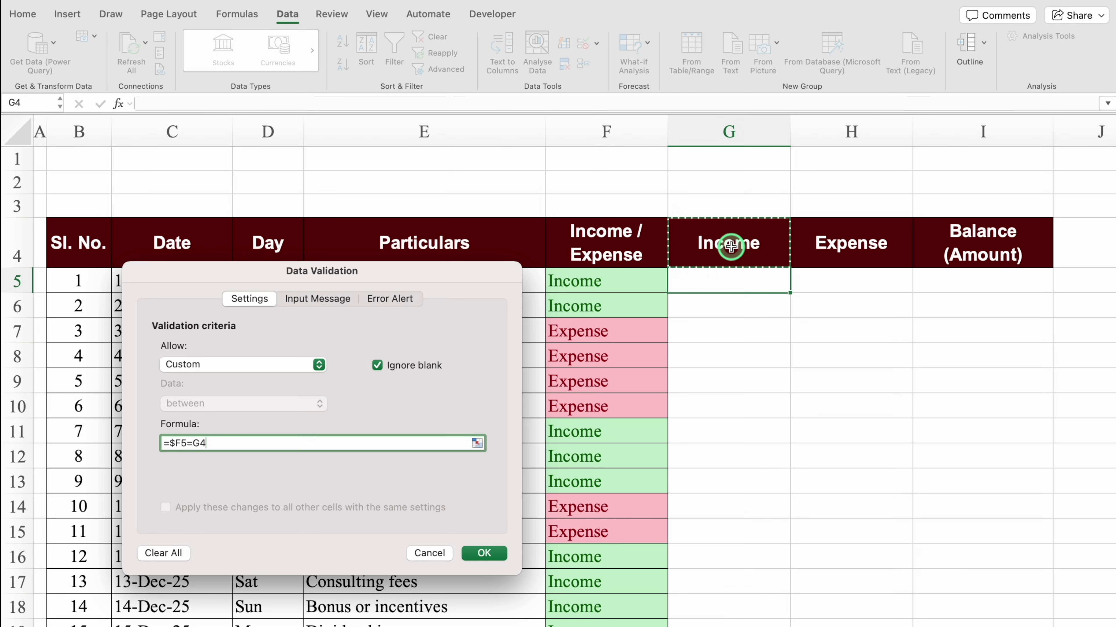
{"action": "key", "text": "super+t"}
{"action": "left_click", "coordinate": [482, 552]}
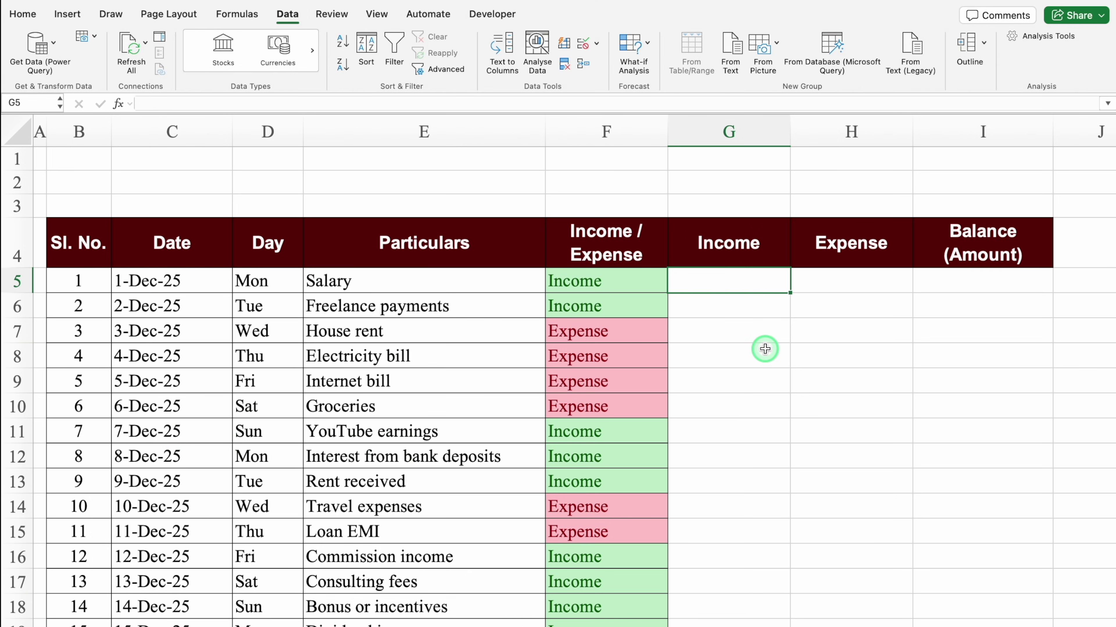
Step: Test G5's validation by entering 12000 while F5 is Income, and clear the entry
{"action": "type", "text": "12000"}
{"action": "key", "text": "Return"}
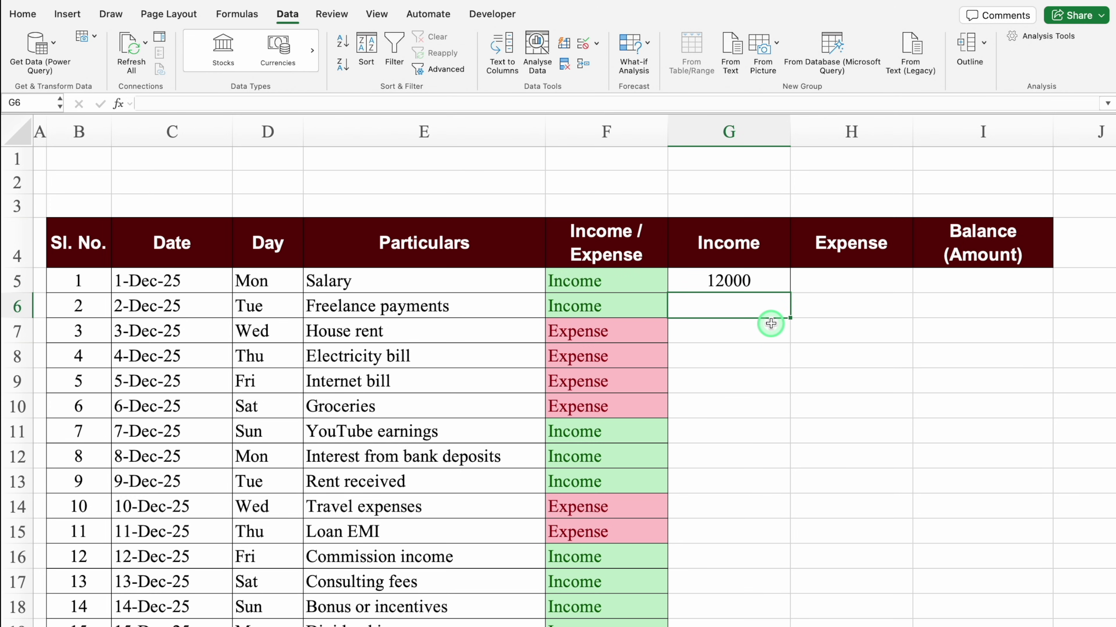
{"action": "left_click", "coordinate": [727, 283]}
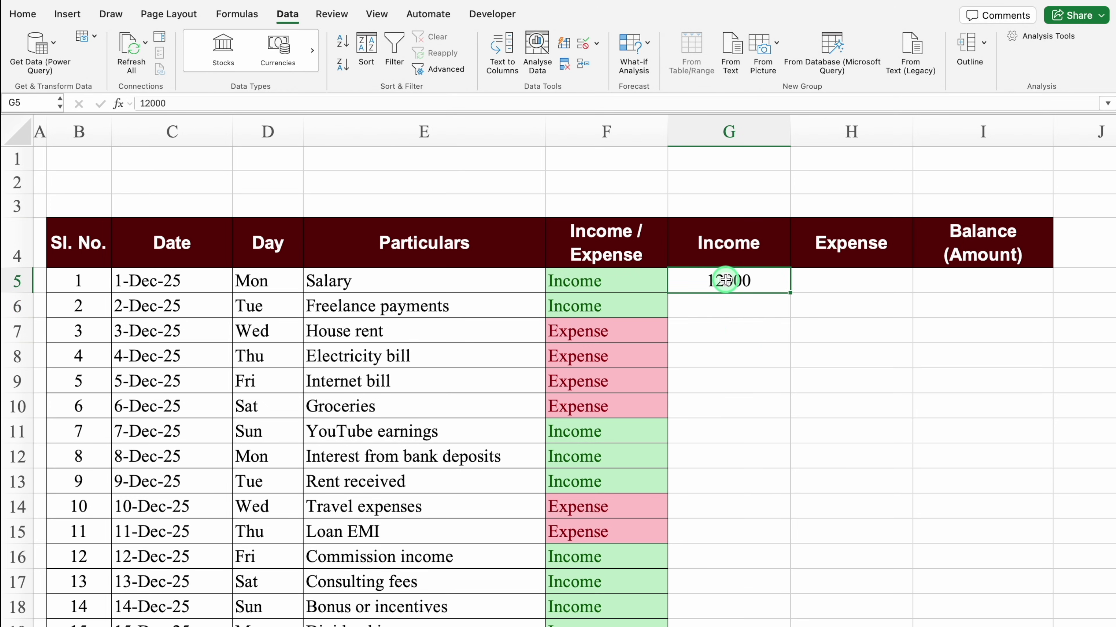
{"action": "key", "text": "Delete"}
Step: Switch F5 to Expense and try to enter 12000 in G5 to test the validation
{"action": "left_click", "coordinate": [627, 287]}
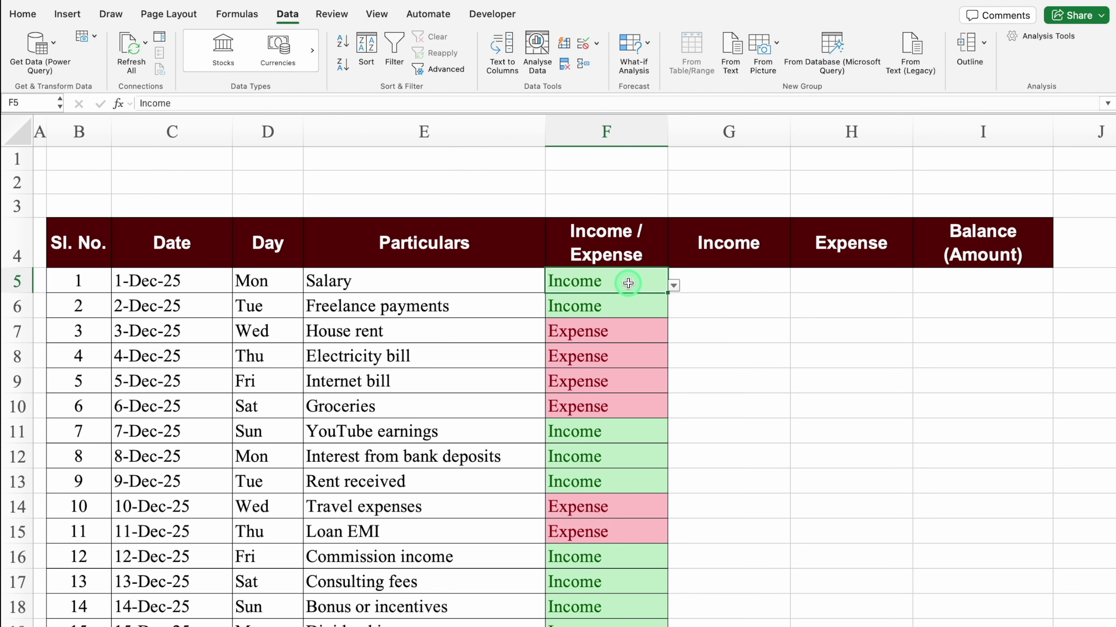
{"action": "left_click", "coordinate": [673, 286]}
{"action": "left_click", "coordinate": [594, 316]}
{"action": "left_click", "coordinate": [697, 287]}
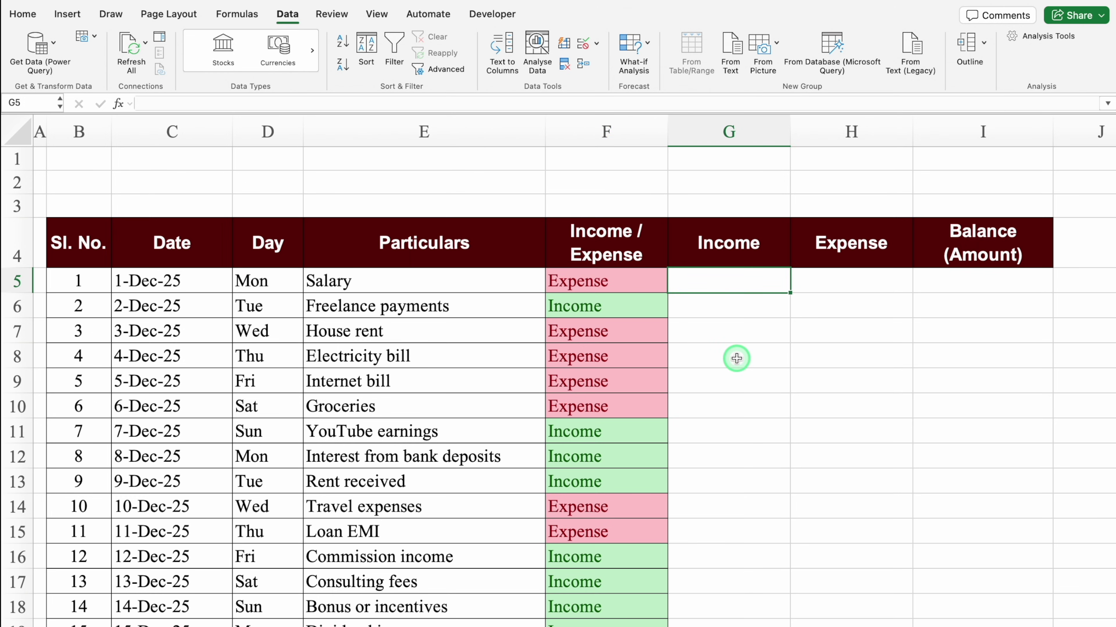
{"action": "type", "text": "12"}
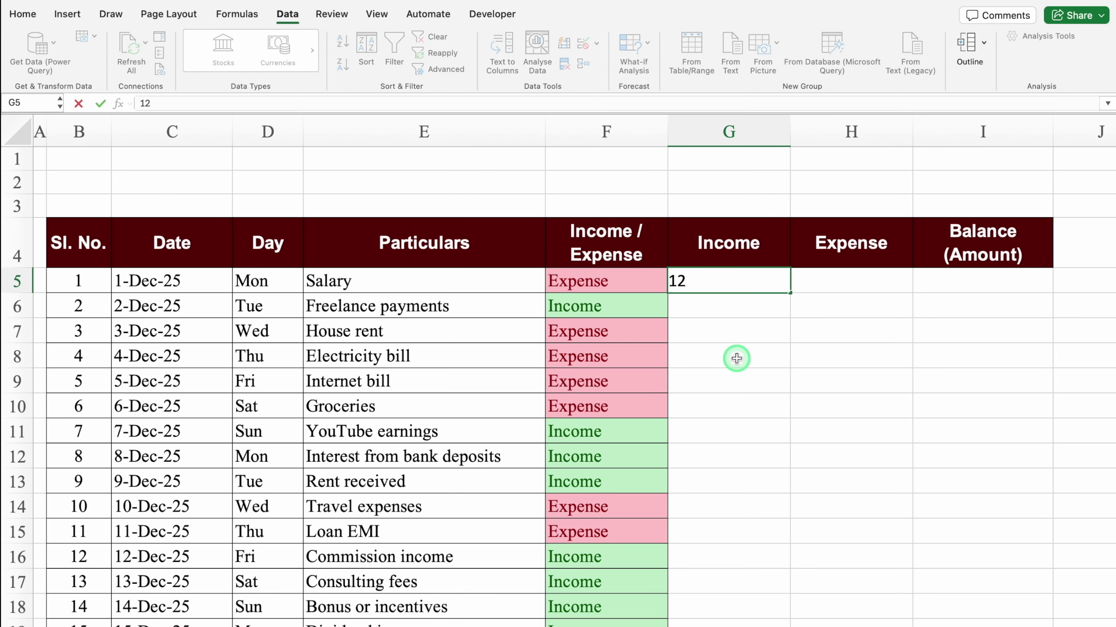
{"action": "type", "text": "000"}
{"action": "key", "text": "Return"}
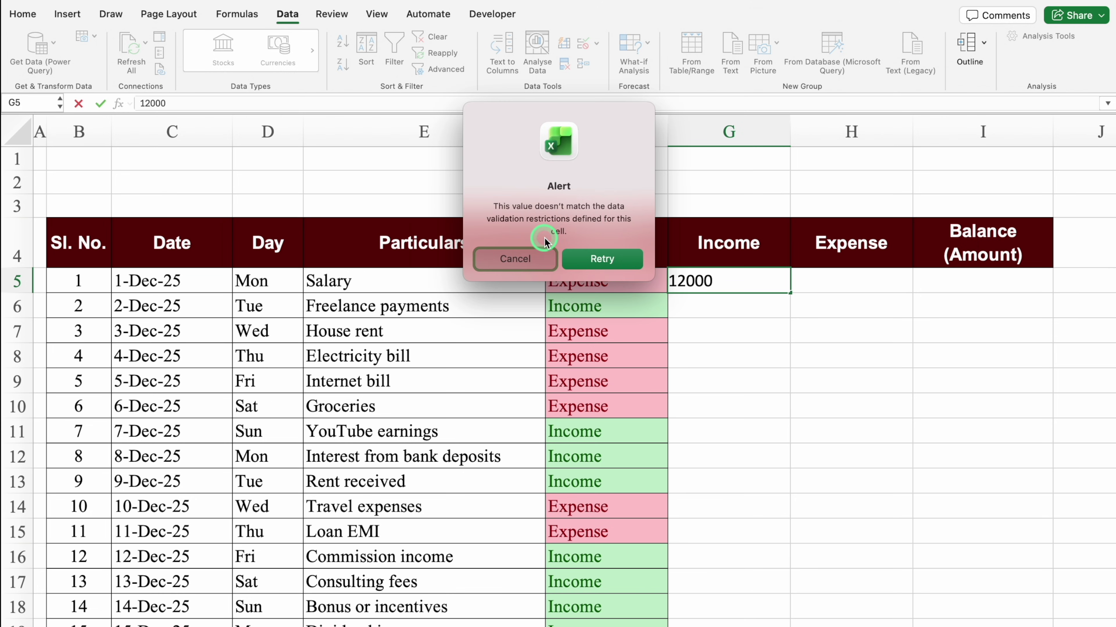
{"action": "left_click", "coordinate": [523, 259]}
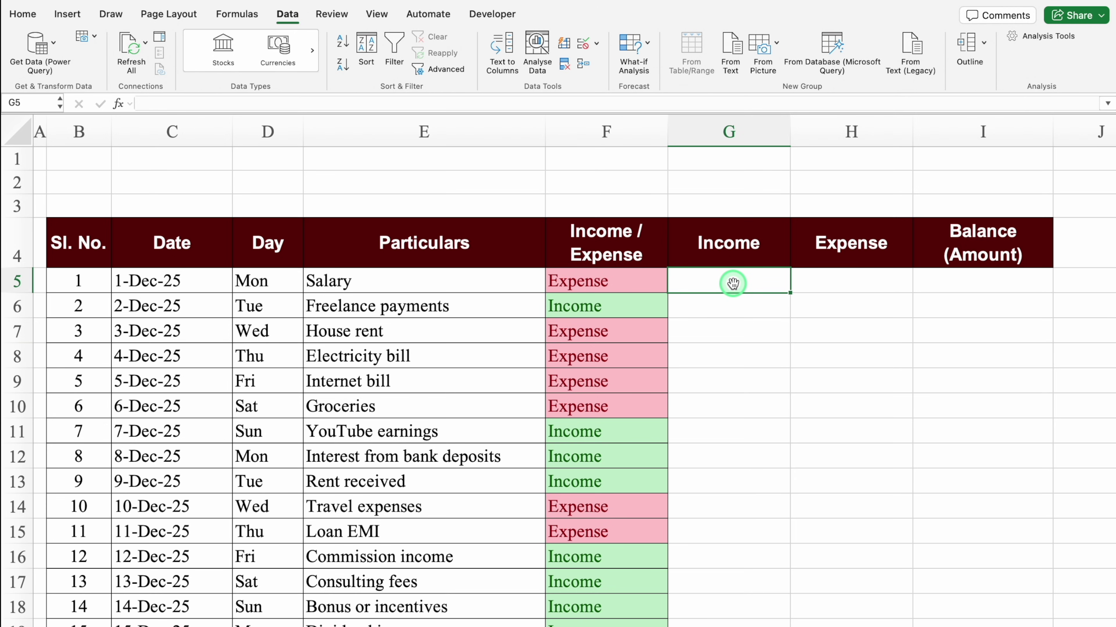
Step: Give G5's validation a Stop error alert titled "Wrong Entry" with the message "This is an EXPENSE"
{"action": "left_click", "coordinate": [597, 43]}
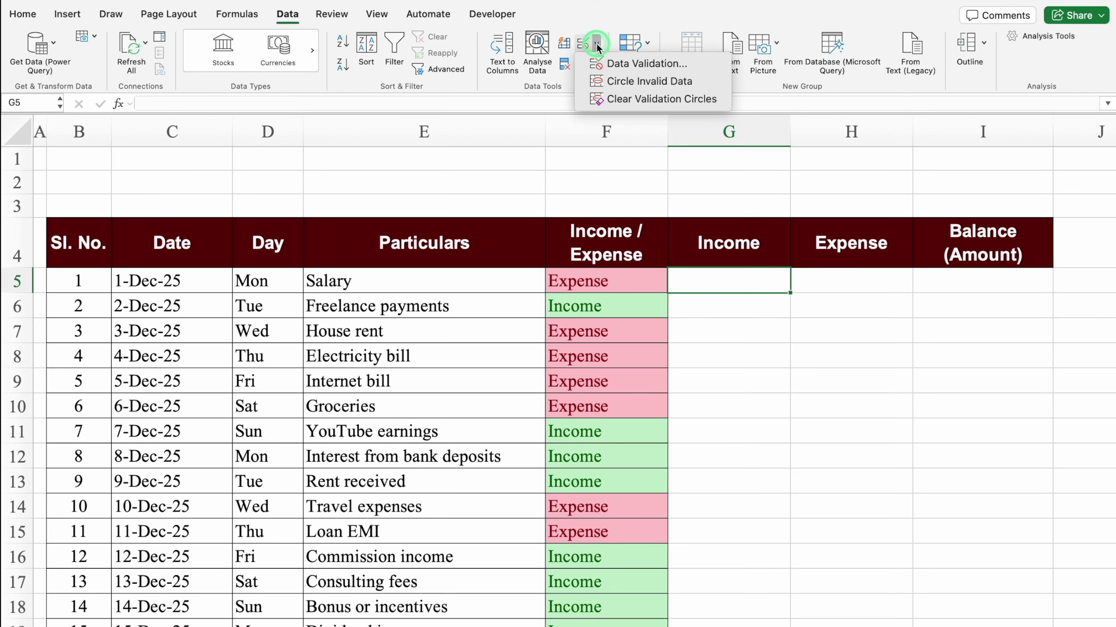
{"action": "left_click", "coordinate": [623, 63]}
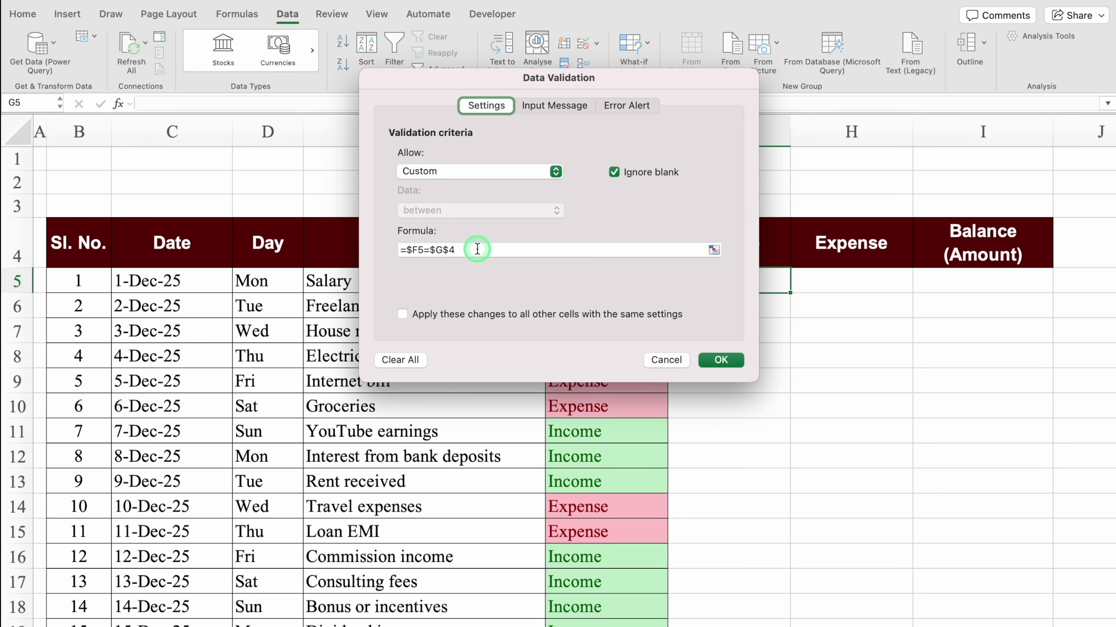
{"action": "left_click_drag", "start_coordinate": [477, 249], "coordinate": [392, 251]}
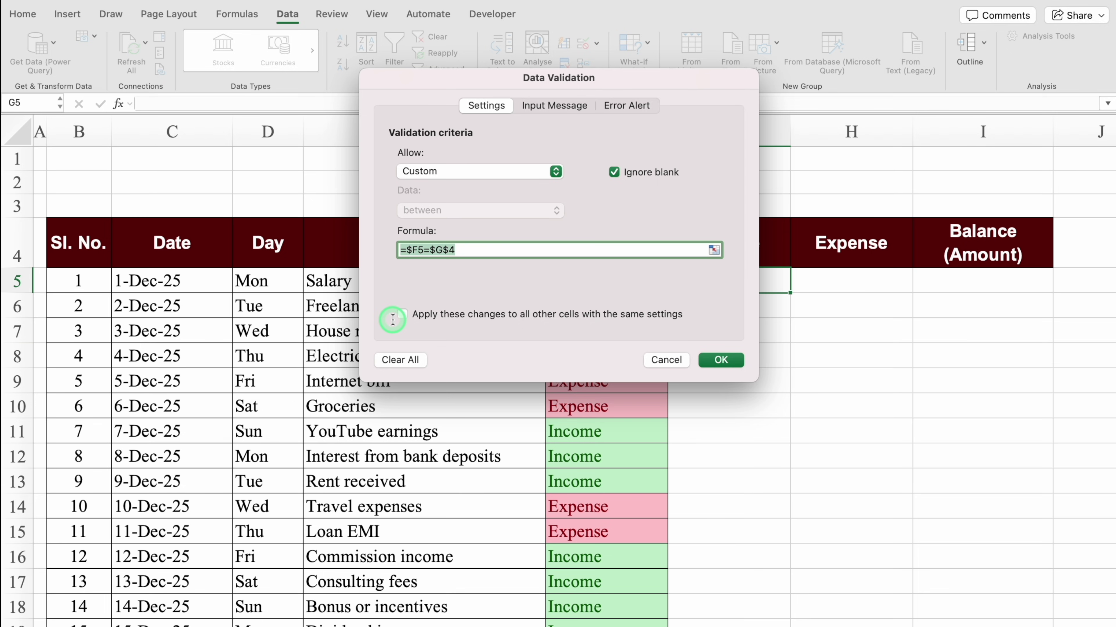
{"action": "left_click", "coordinate": [626, 108]}
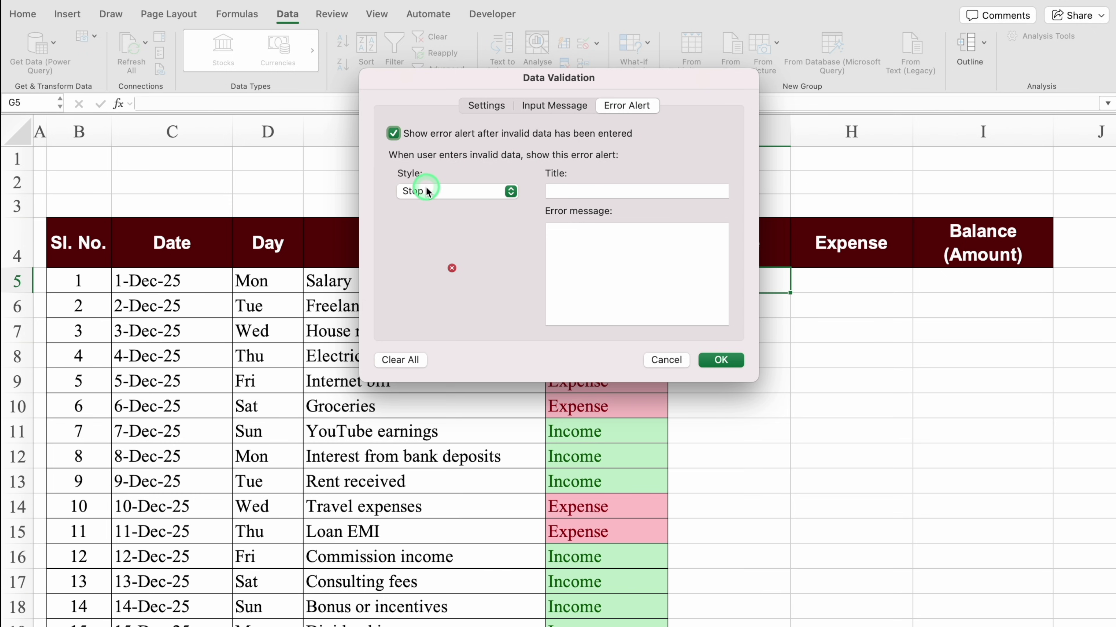
{"action": "left_click", "coordinate": [588, 190]}
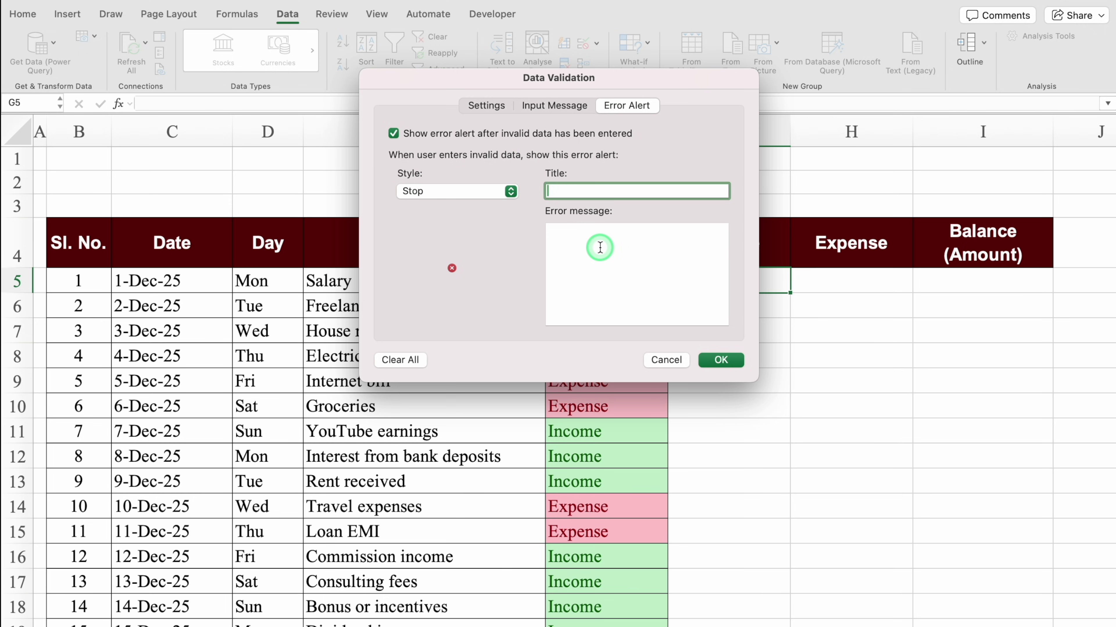
{"action": "type", "text": "Wrong Entry"}
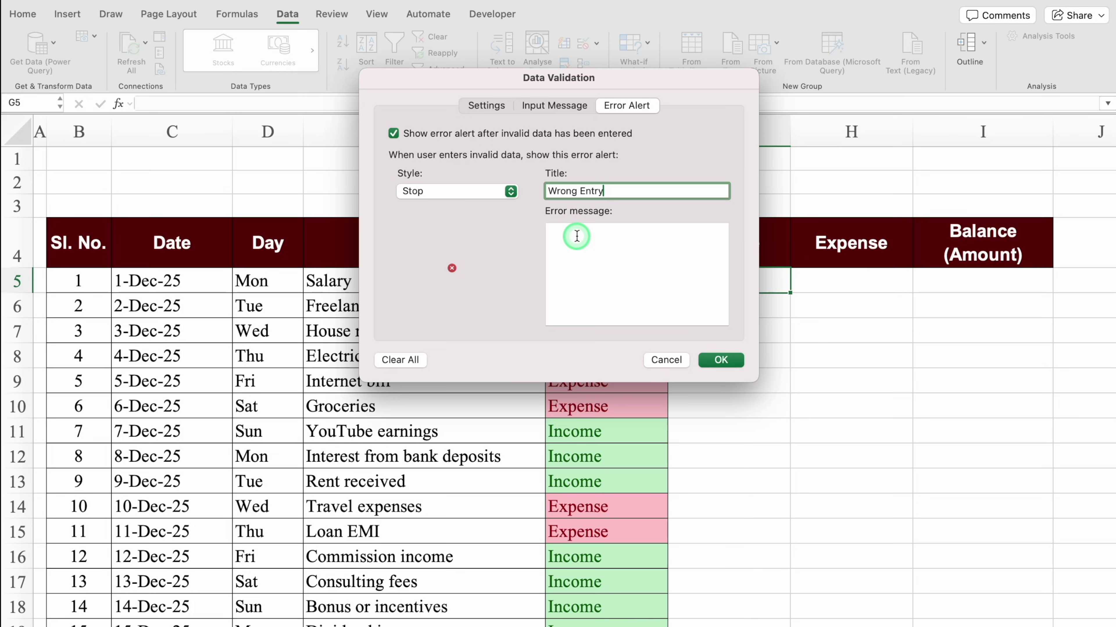
{"action": "left_click", "coordinate": [576, 236]}
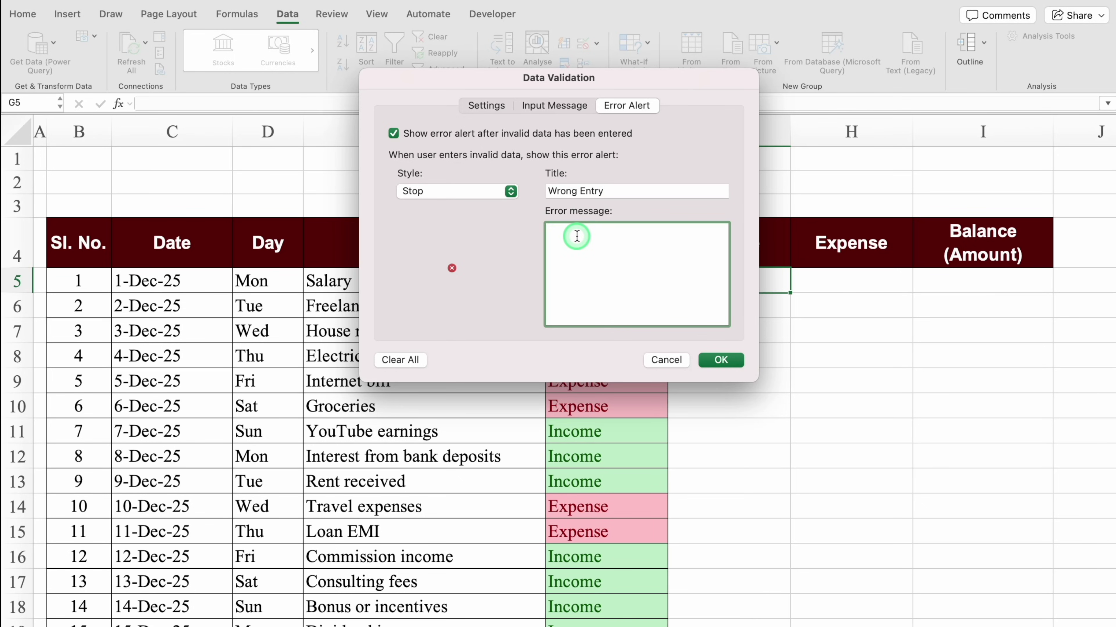
{"action": "type", "text": "This is an E"}
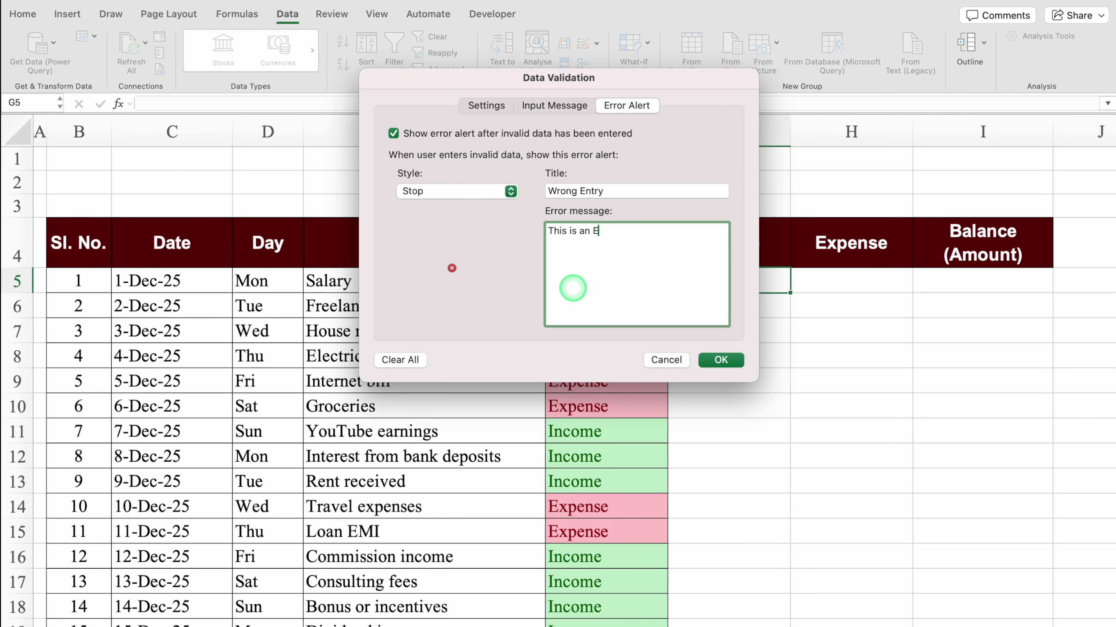
{"action": "type", "text": "XPENSE"}
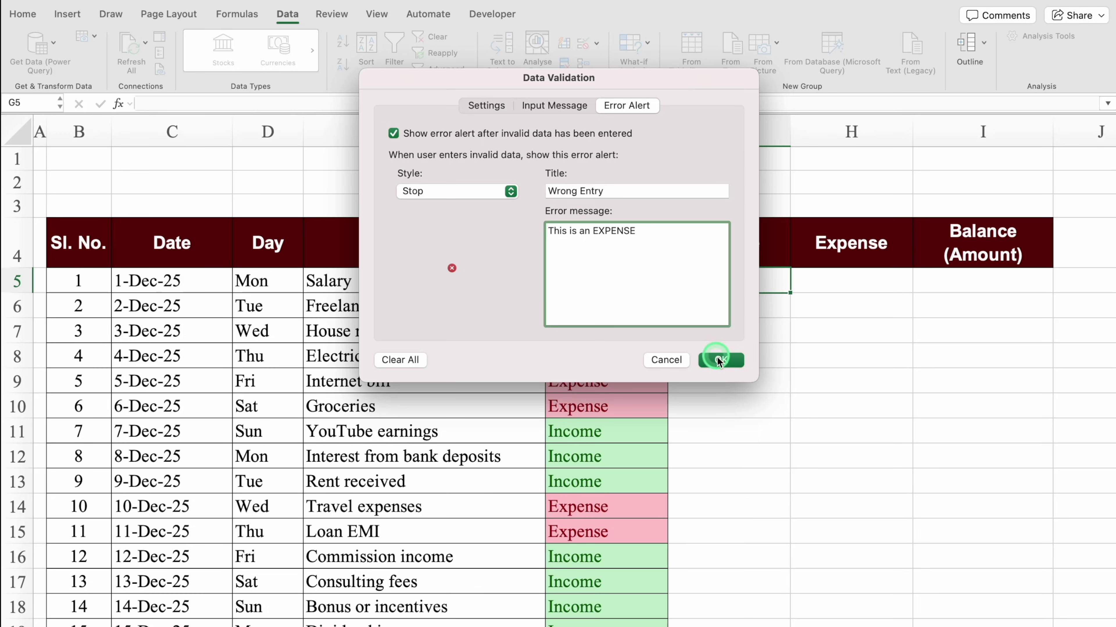
{"action": "left_click", "coordinate": [721, 360]}
Step: Switch F5 to Income, test G5's validation by entering 2000, and clear the entry
{"action": "left_click", "coordinate": [624, 281]}
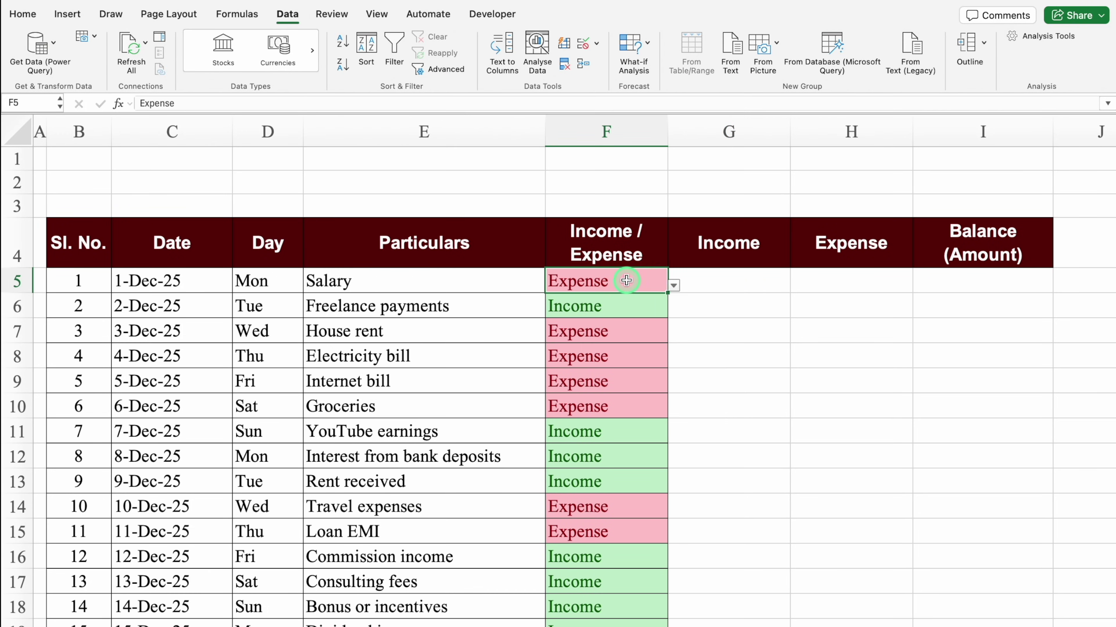
{"action": "left_click", "coordinate": [675, 286]}
{"action": "left_click", "coordinate": [562, 302]}
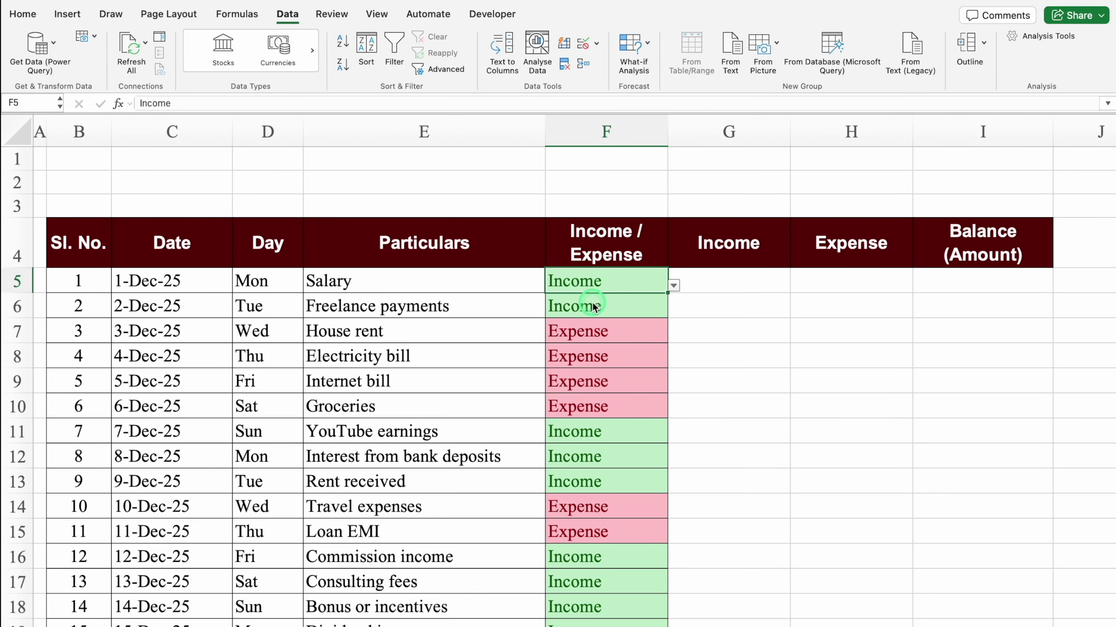
{"action": "key", "text": "Tab"}
{"action": "type", "text": "2000"}
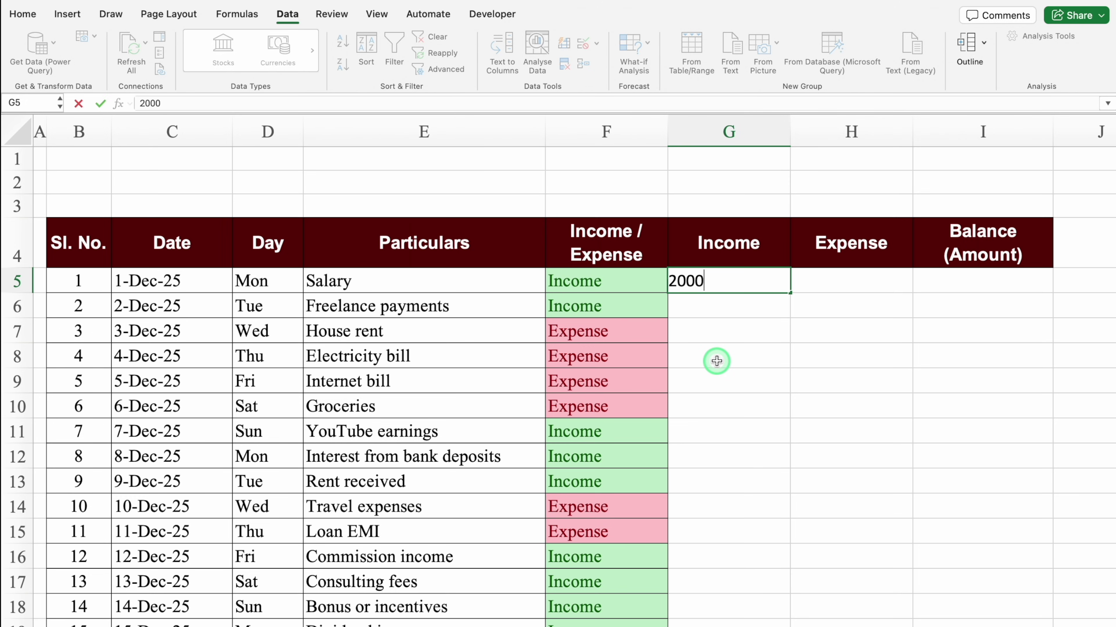
{"action": "key", "text": "Return"}
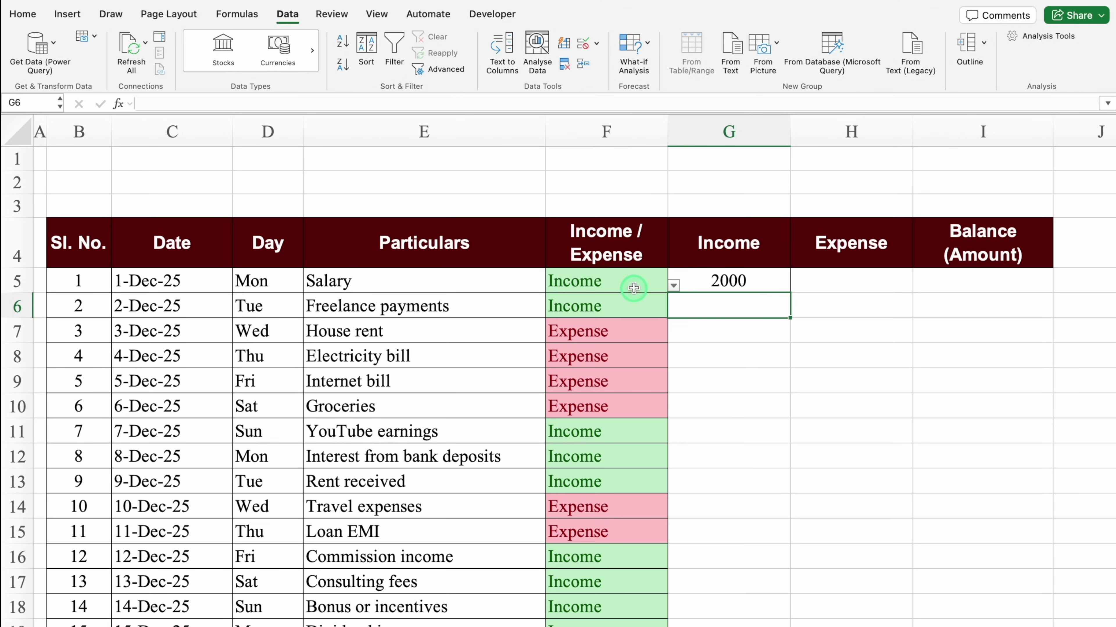
{"action": "left_click", "coordinate": [722, 280]}
{"action": "key", "text": "Delete"}
Step: Switch F5 to Expense and try to enter 2000 in G5 to test its error alert
{"action": "left_click", "coordinate": [673, 285]}
{"action": "left_click", "coordinate": [673, 285]}
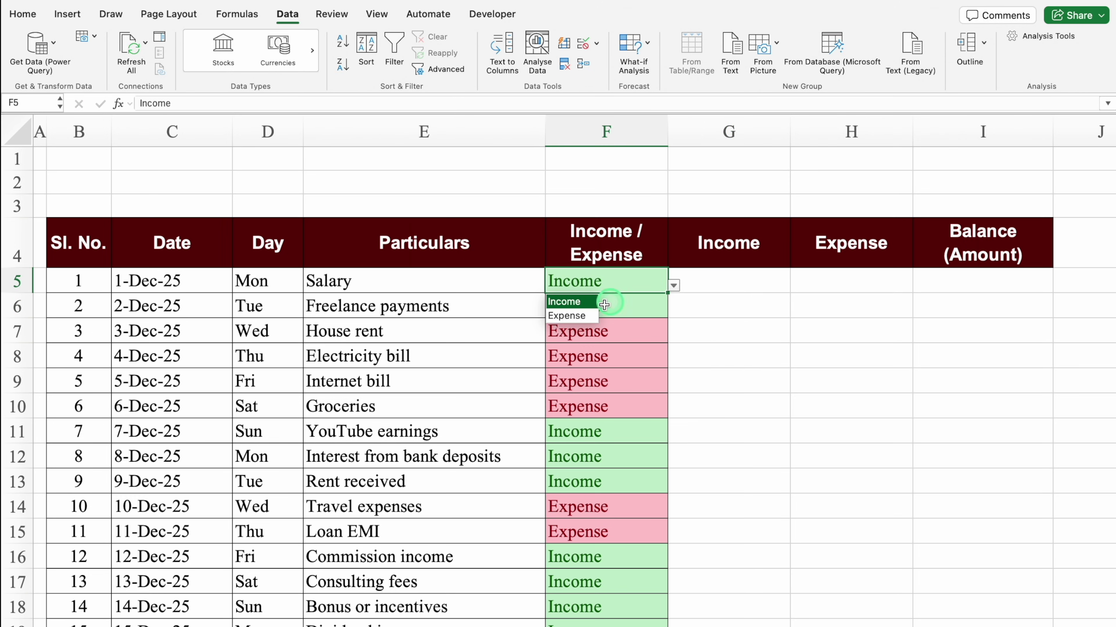
{"action": "left_click", "coordinate": [564, 317]}
{"action": "left_click", "coordinate": [722, 278]}
{"action": "type", "text": "2000"}
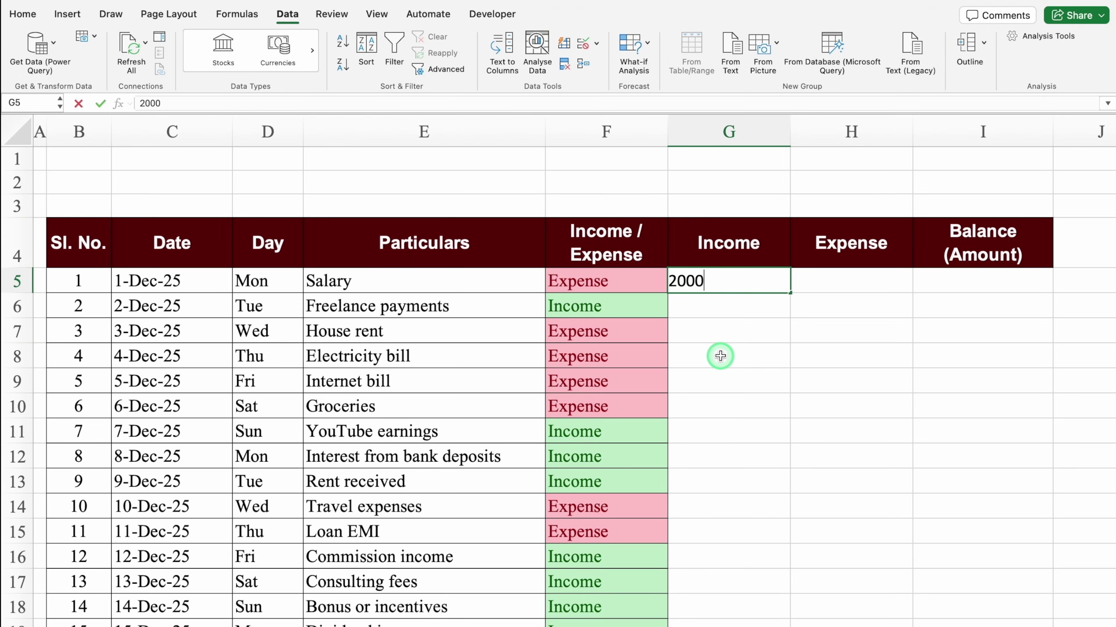
{"action": "key", "text": "Return"}
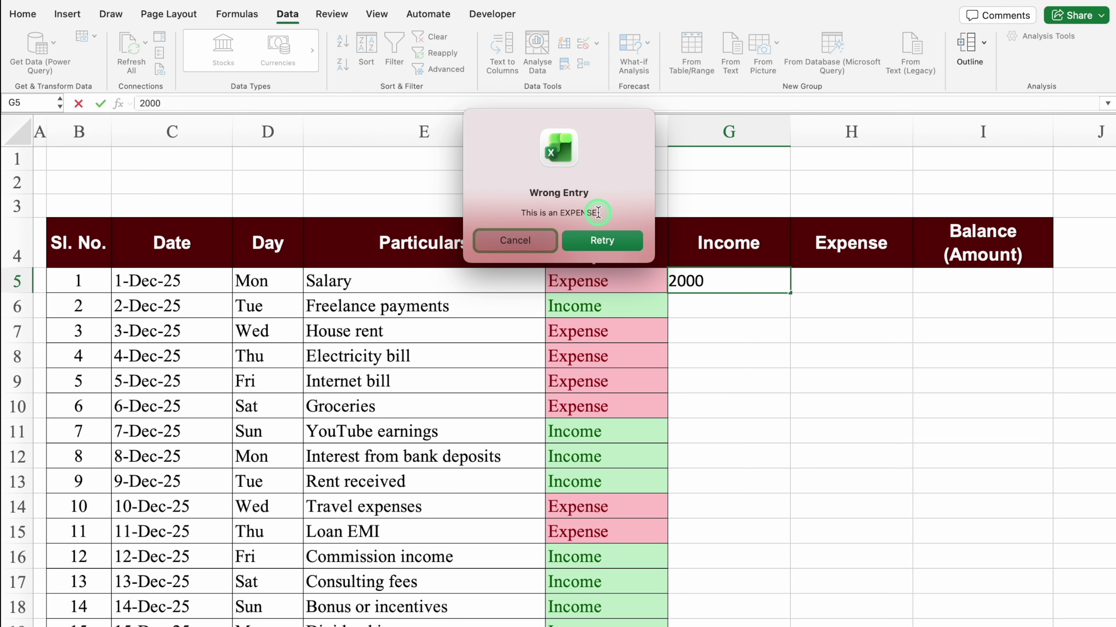
{"action": "left_click", "coordinate": [537, 244]}
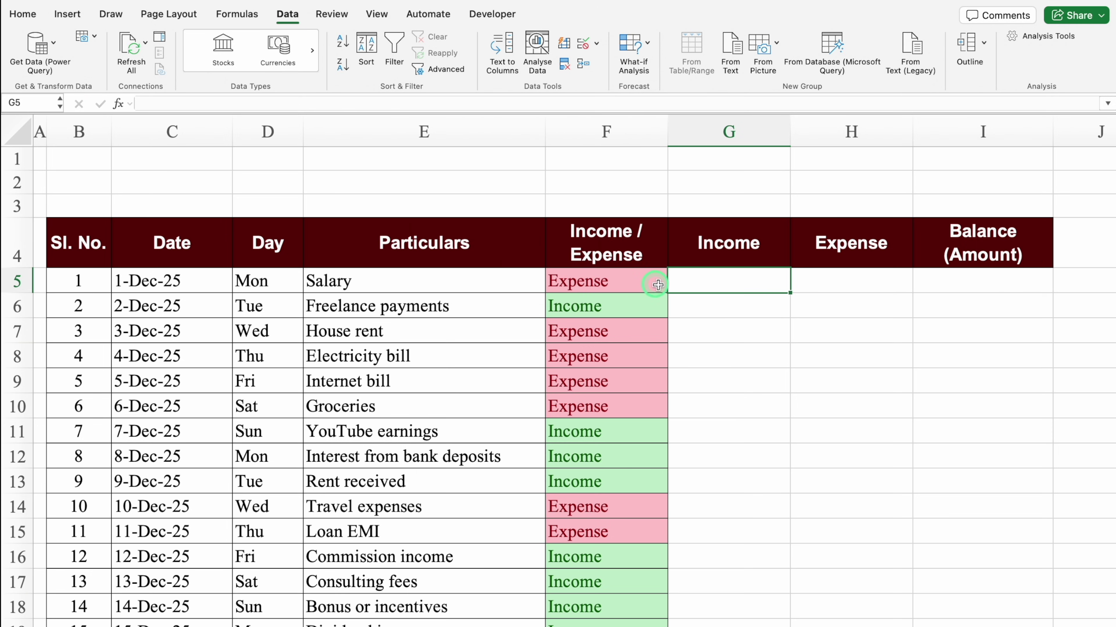
Step: Open data validation for H5 in the Expense column and allow Custom criteria
{"action": "left_click", "coordinate": [834, 282]}
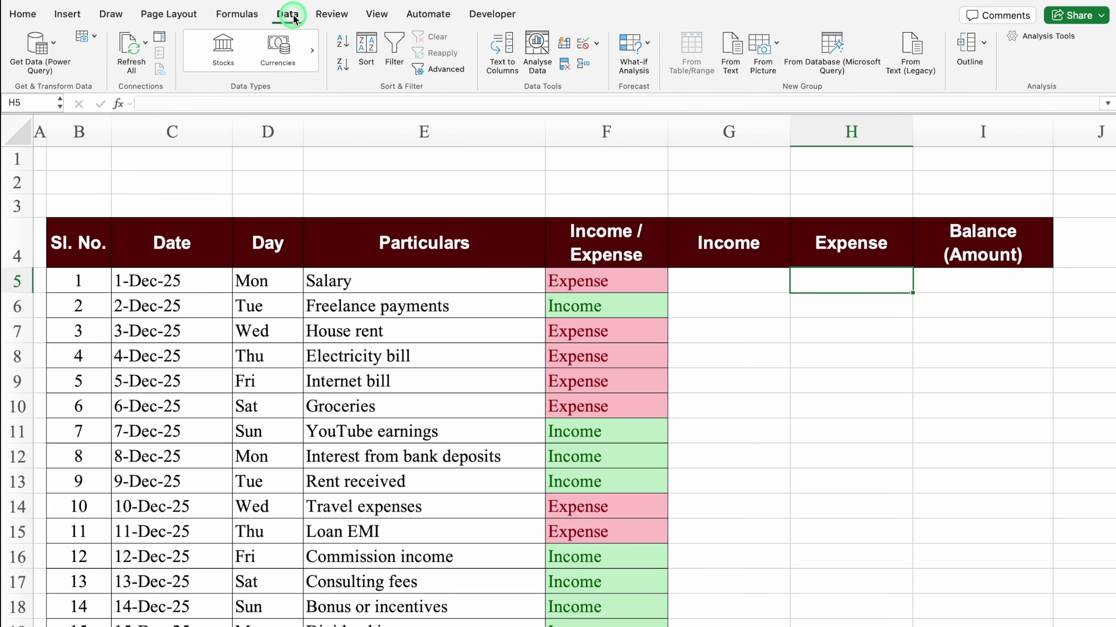
{"action": "left_click", "coordinate": [597, 44]}
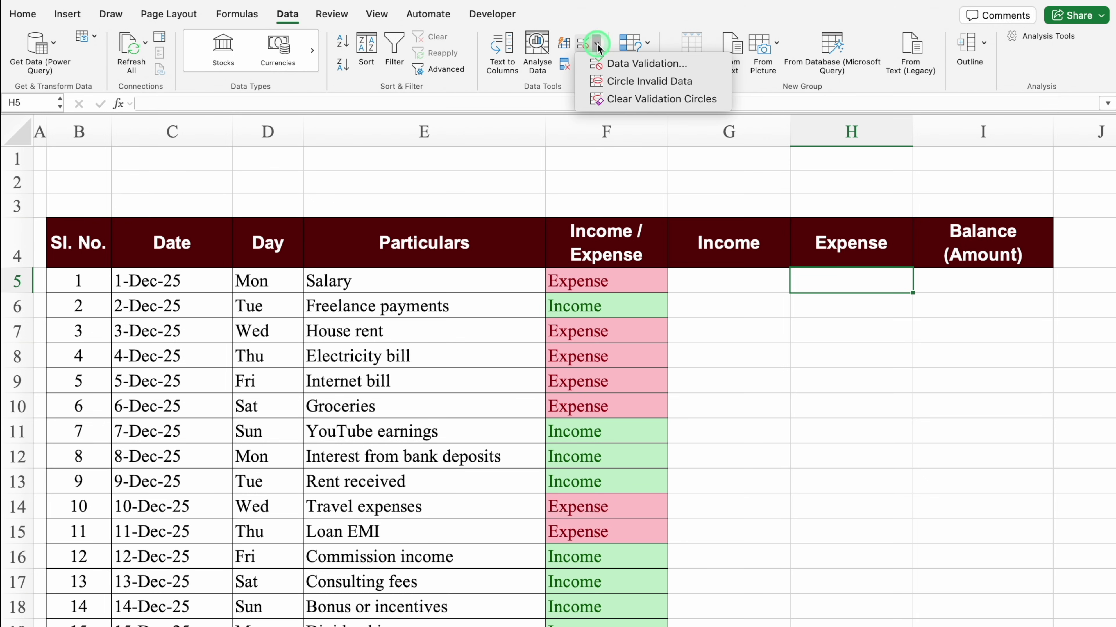
{"action": "left_click", "coordinate": [643, 64]}
{"action": "left_click", "coordinate": [487, 105]}
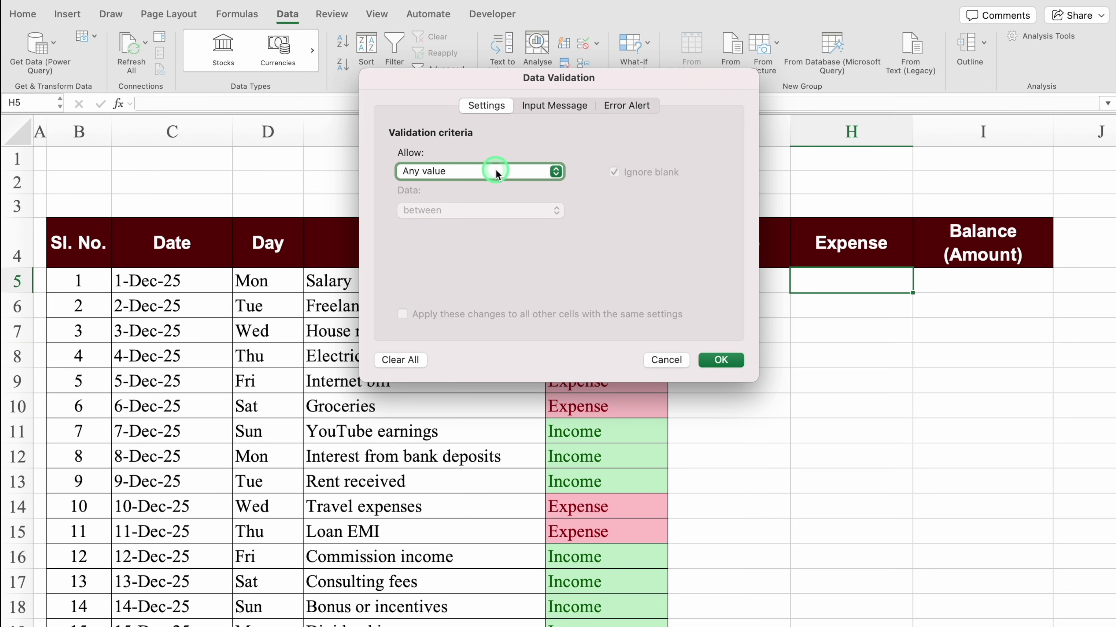
{"action": "left_click", "coordinate": [496, 174]}
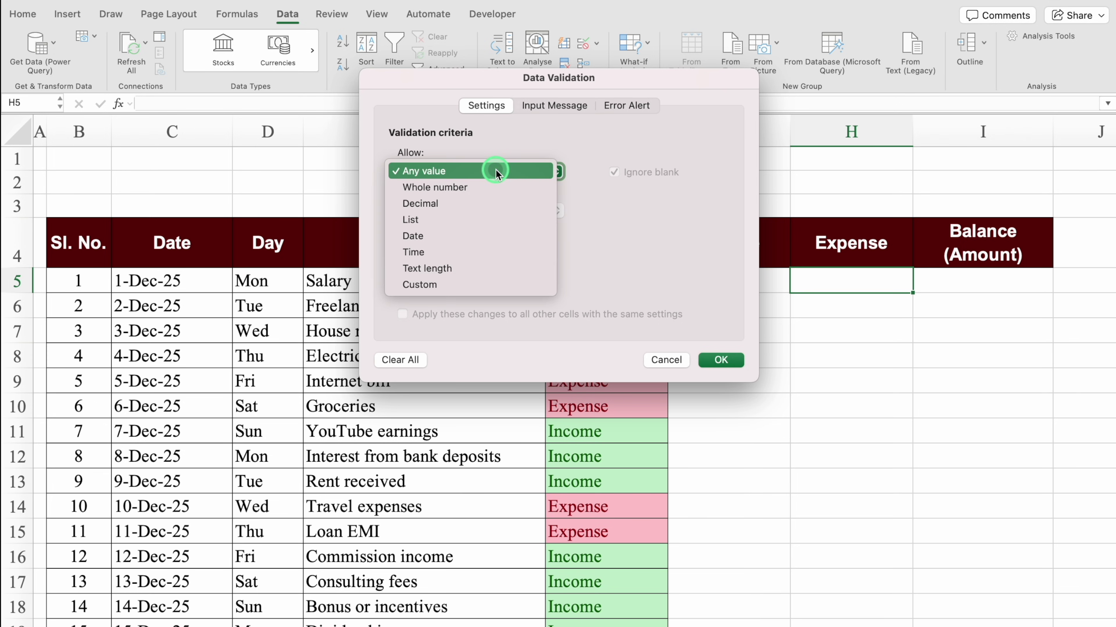
{"action": "left_click", "coordinate": [446, 285]}
Step: Set H5's custom validation formula to =$F5=$H$4 and apply the rule
{"action": "left_click", "coordinate": [473, 250]}
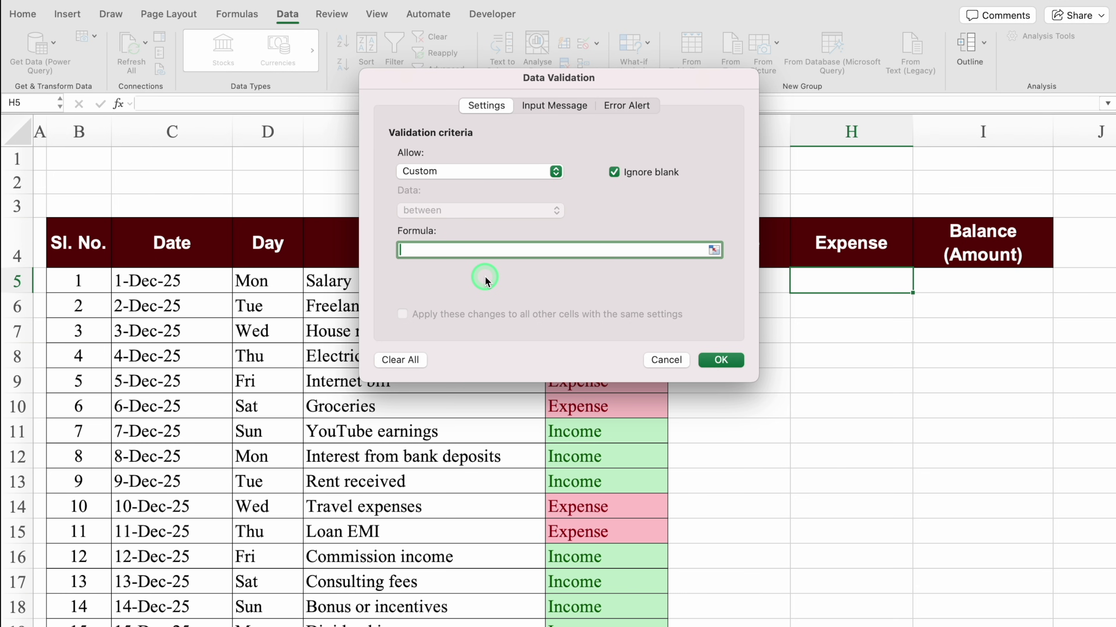
{"action": "type", "text": "=$F5=$G$4"}
{"action": "key", "text": "BackSpace"}
{"action": "key", "text": "BackSpace"}
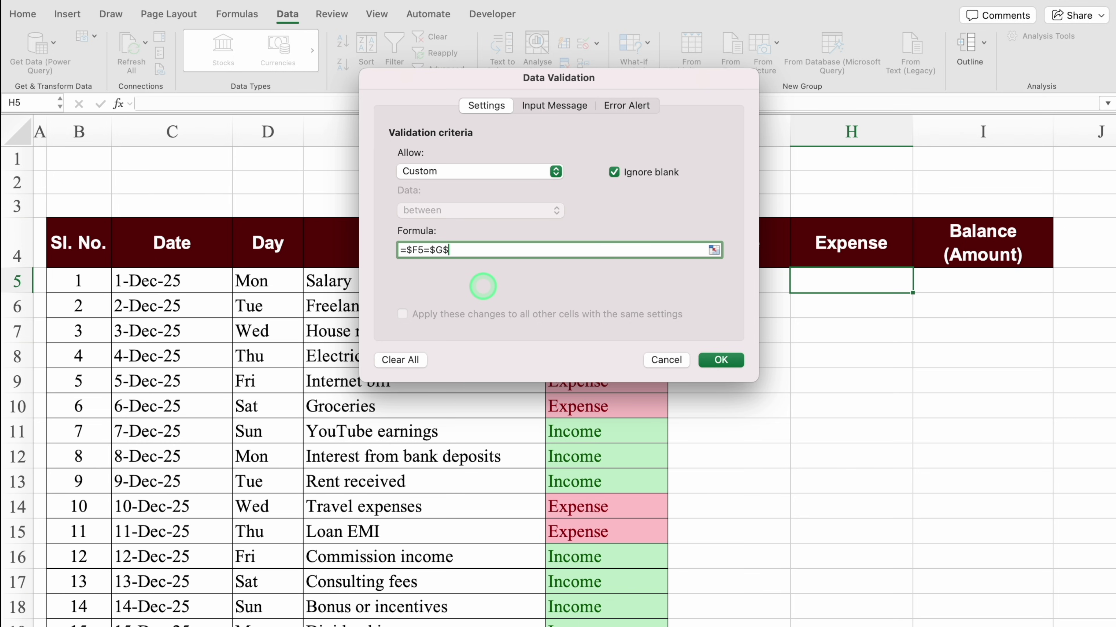
{"action": "left_click", "coordinate": [833, 242]}
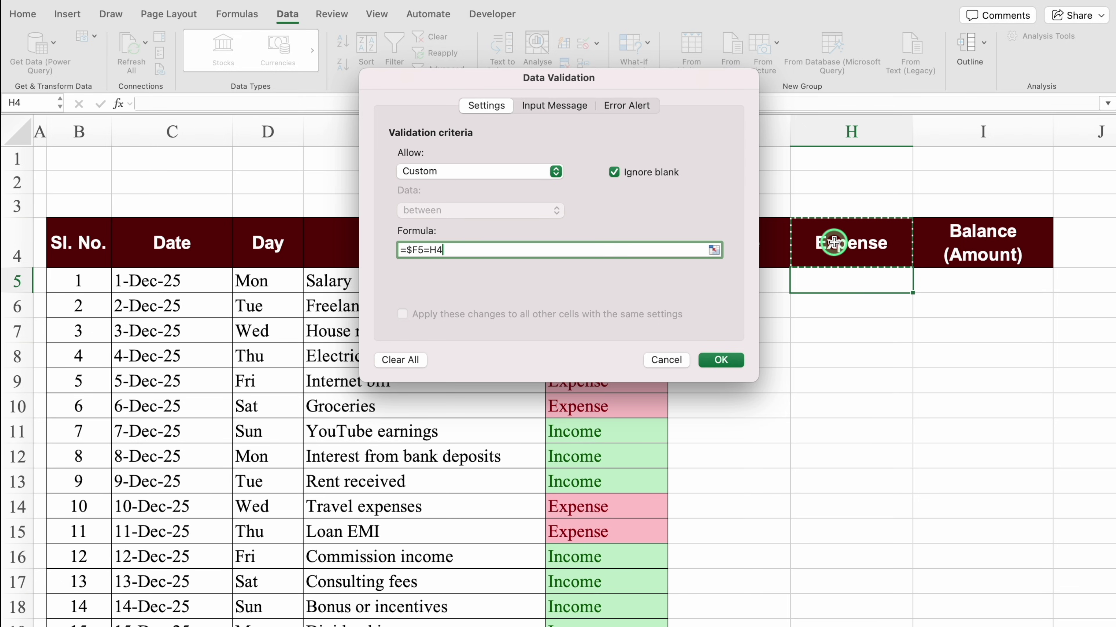
{"action": "key", "text": "F4"}
{"action": "left_click", "coordinate": [716, 361]}
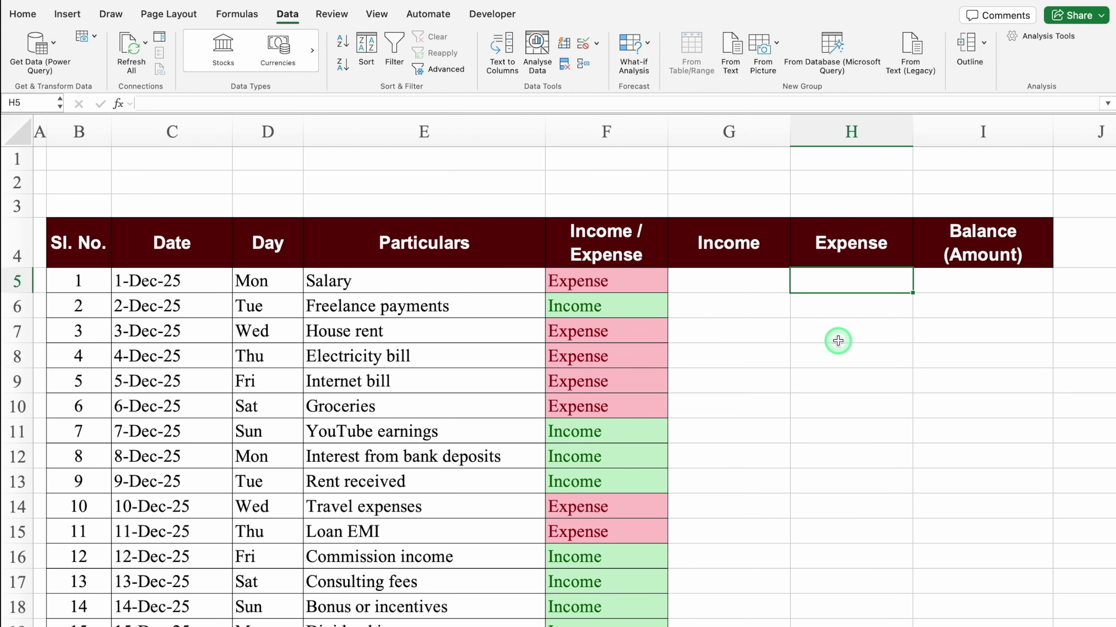
Step: Test H5's validation by entering 2000 while F5 is Expense, and clear the entry
{"action": "type", "text": "2000"}
{"action": "key", "text": "Return"}
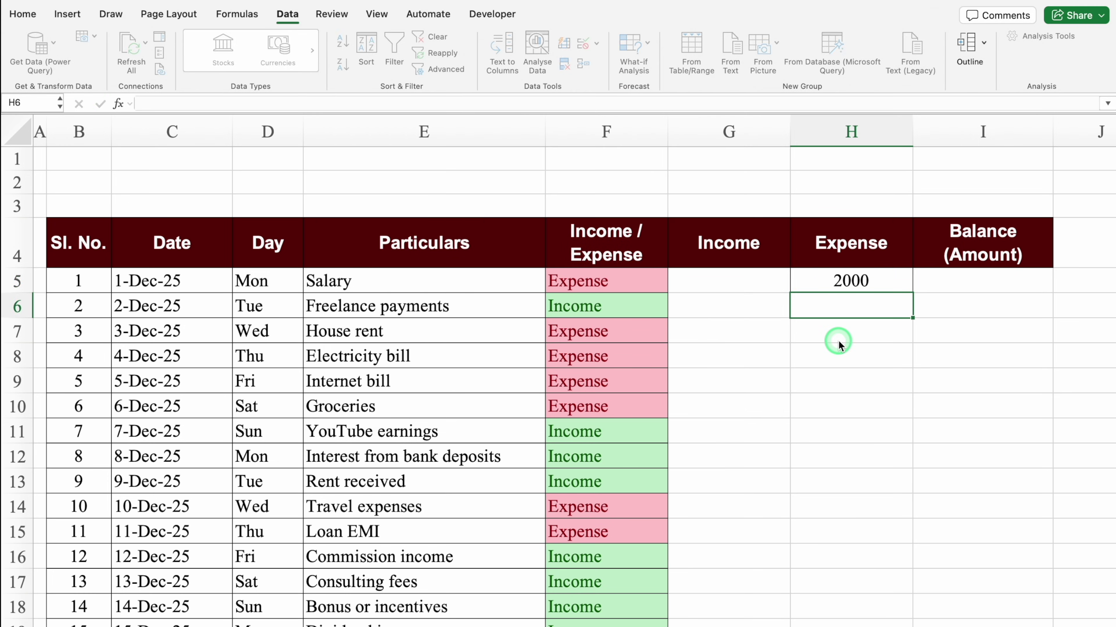
{"action": "left_click", "coordinate": [850, 279]}
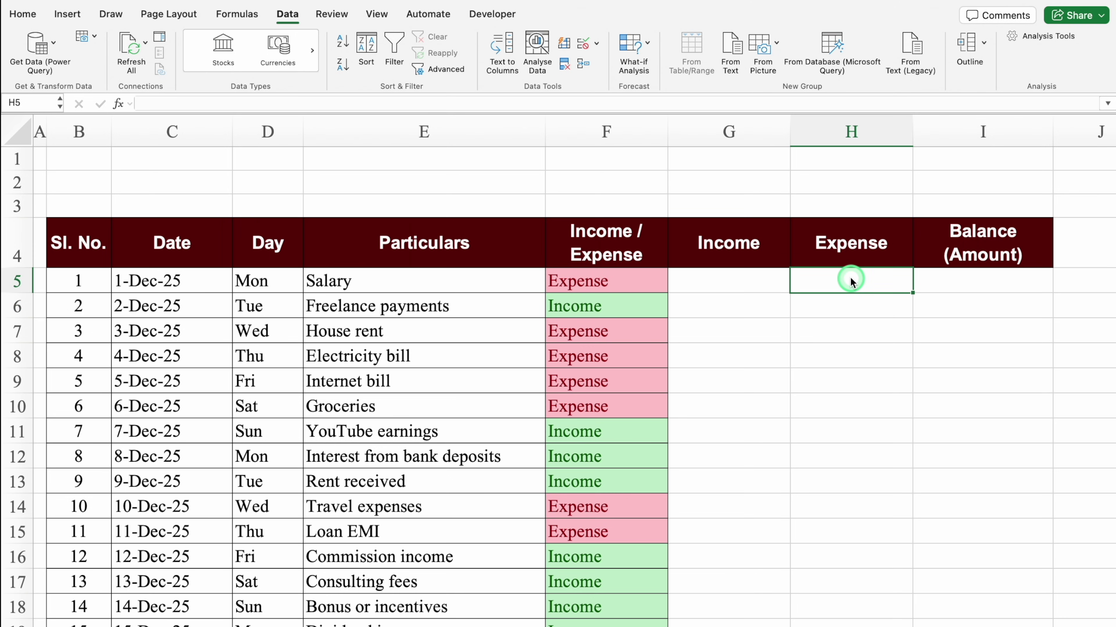
Step: Switch F5 to Income and try to enter 2000 in H5 to test the validation
{"action": "left_click", "coordinate": [628, 287]}
{"action": "left_click", "coordinate": [673, 285]}
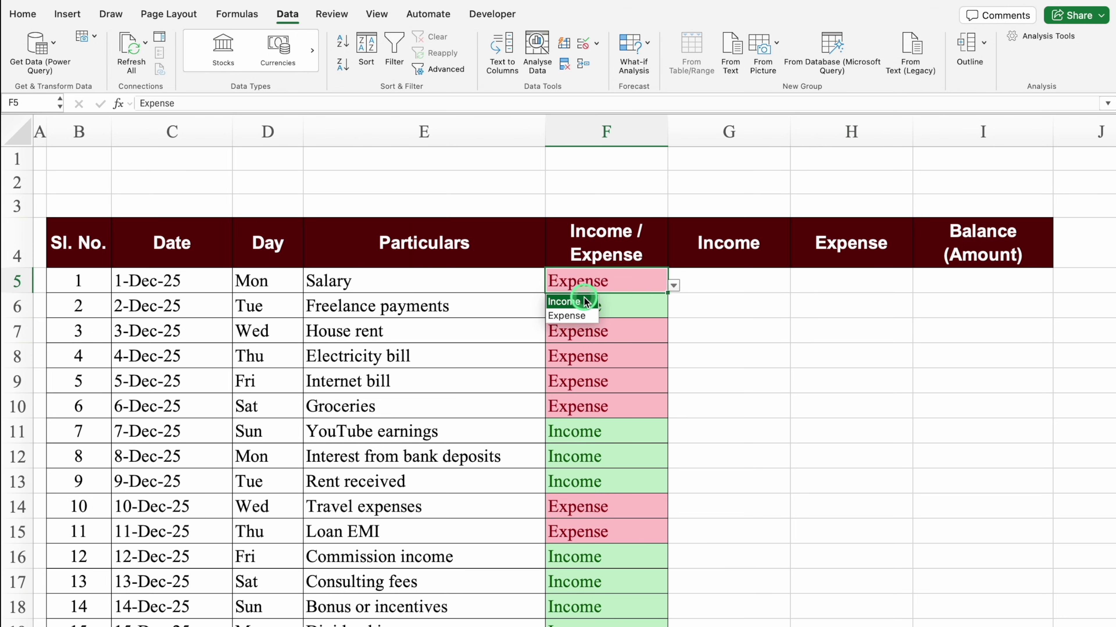
{"action": "left_click", "coordinate": [566, 302]}
{"action": "left_click", "coordinate": [804, 288]}
{"action": "type", "text": "2"}
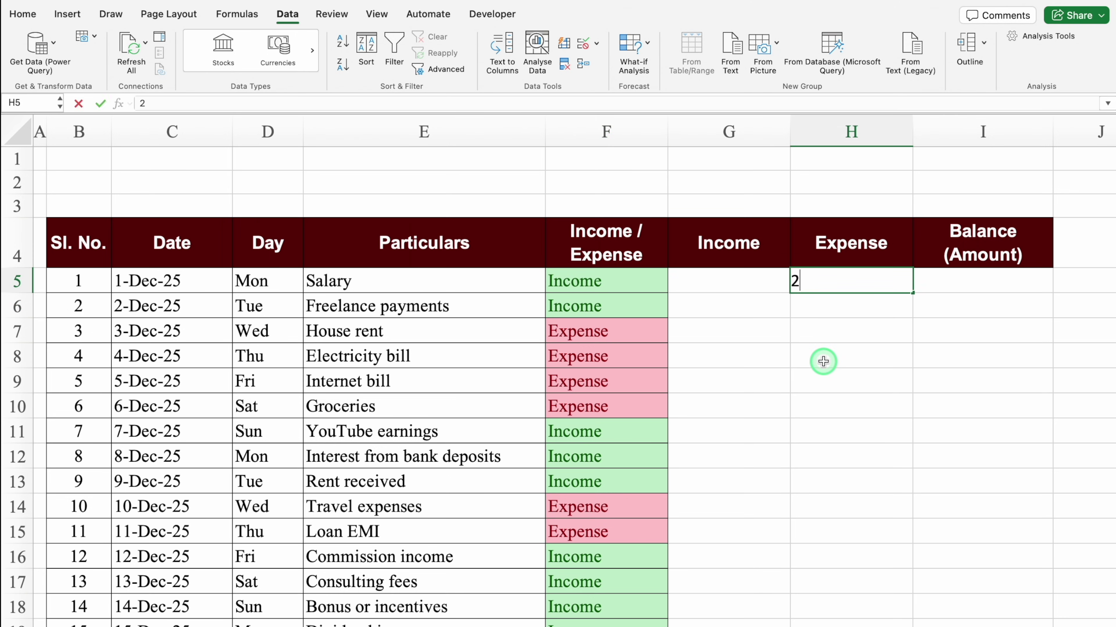
{"action": "type", "text": "000"}
{"action": "key", "text": "Return"}
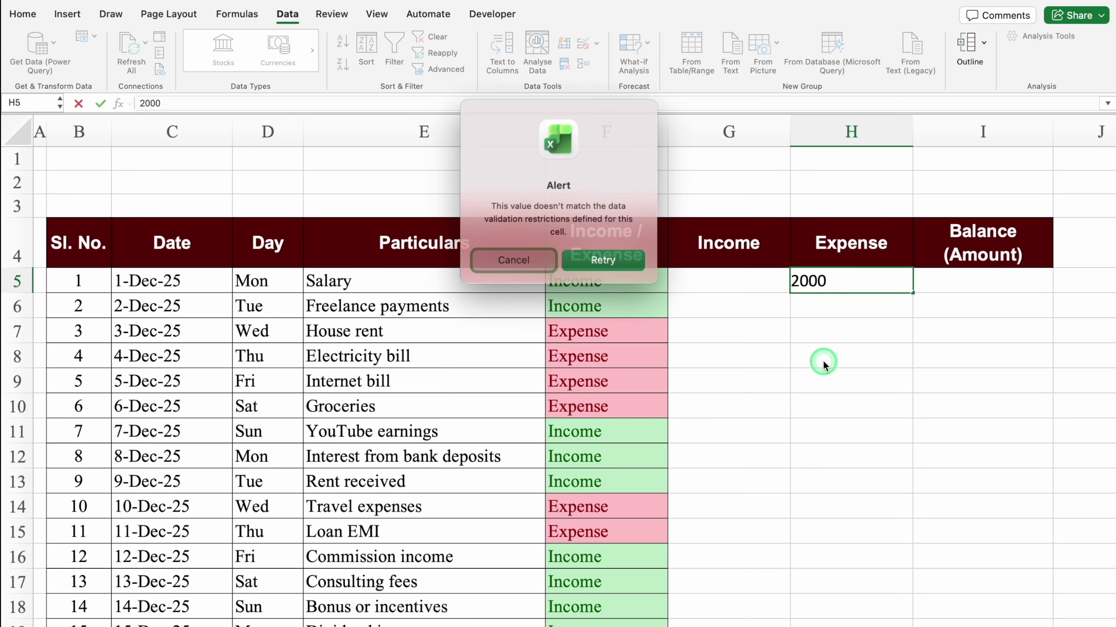
{"action": "left_click", "coordinate": [530, 259]}
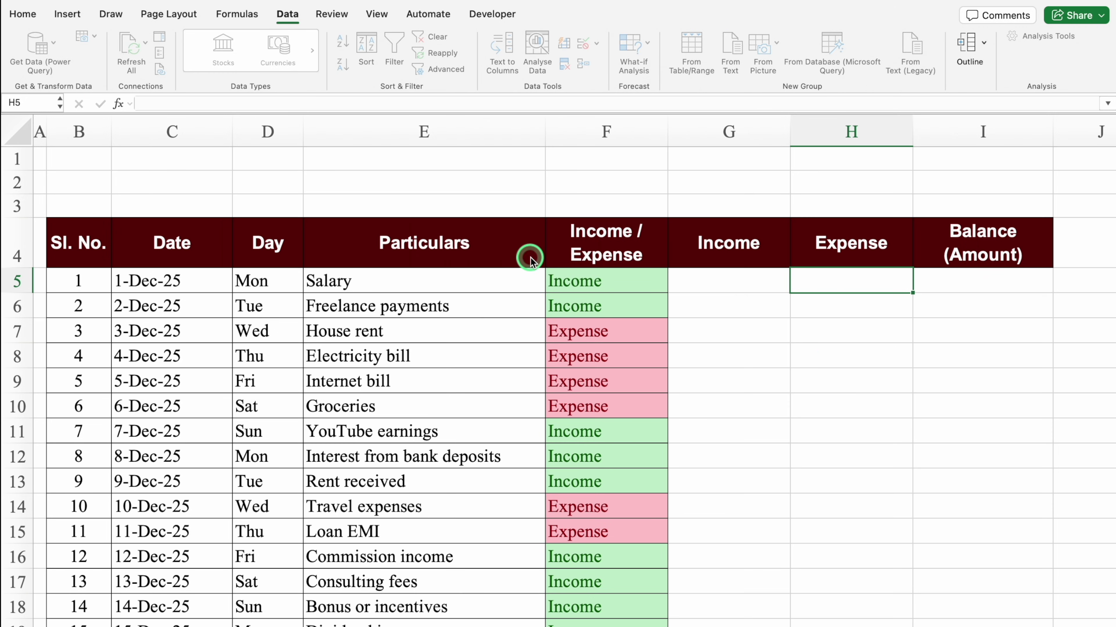
Step: Give H5's validation a Stop error alert titled "Wrong Entry" with the message "This is an INCOME"
{"action": "left_click", "coordinate": [597, 46]}
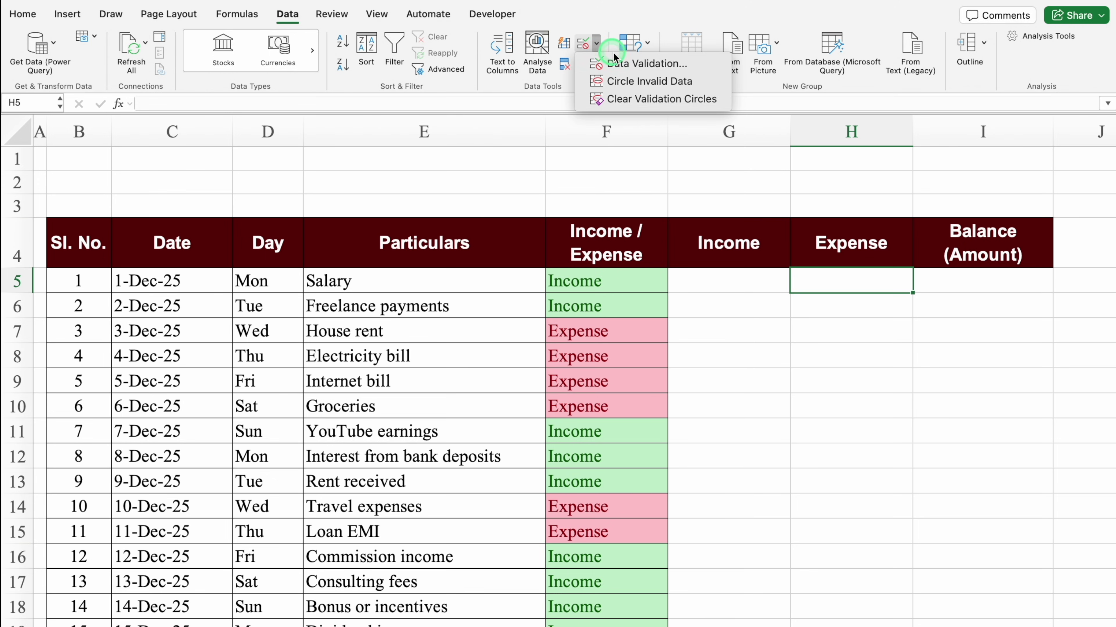
{"action": "left_click", "coordinate": [624, 65]}
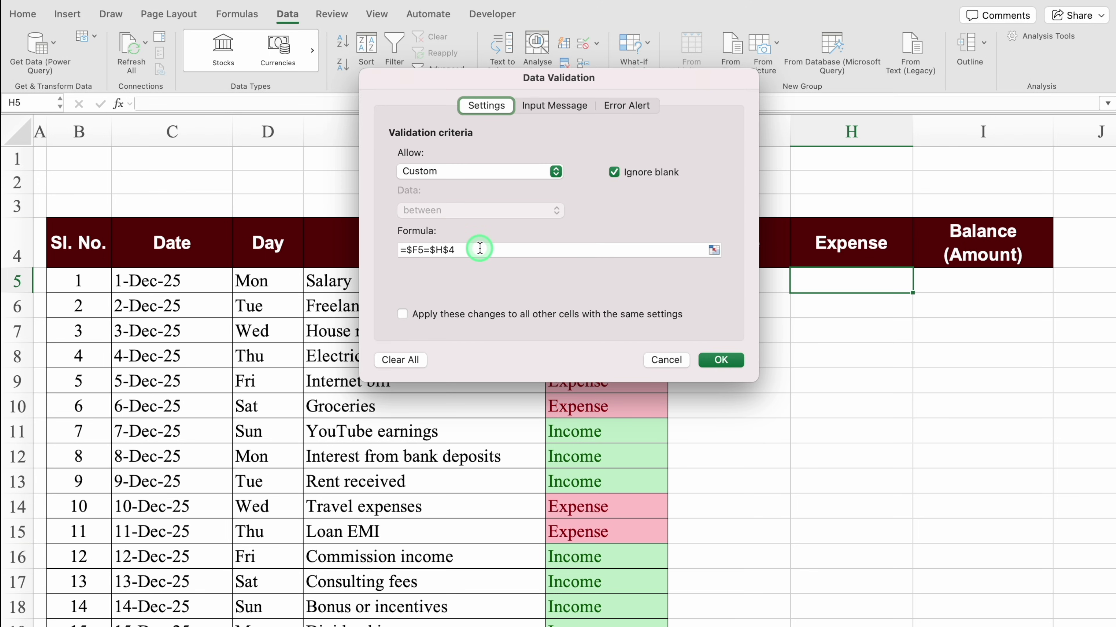
{"action": "left_click", "coordinate": [627, 106]}
{"action": "left_click", "coordinate": [599, 188]}
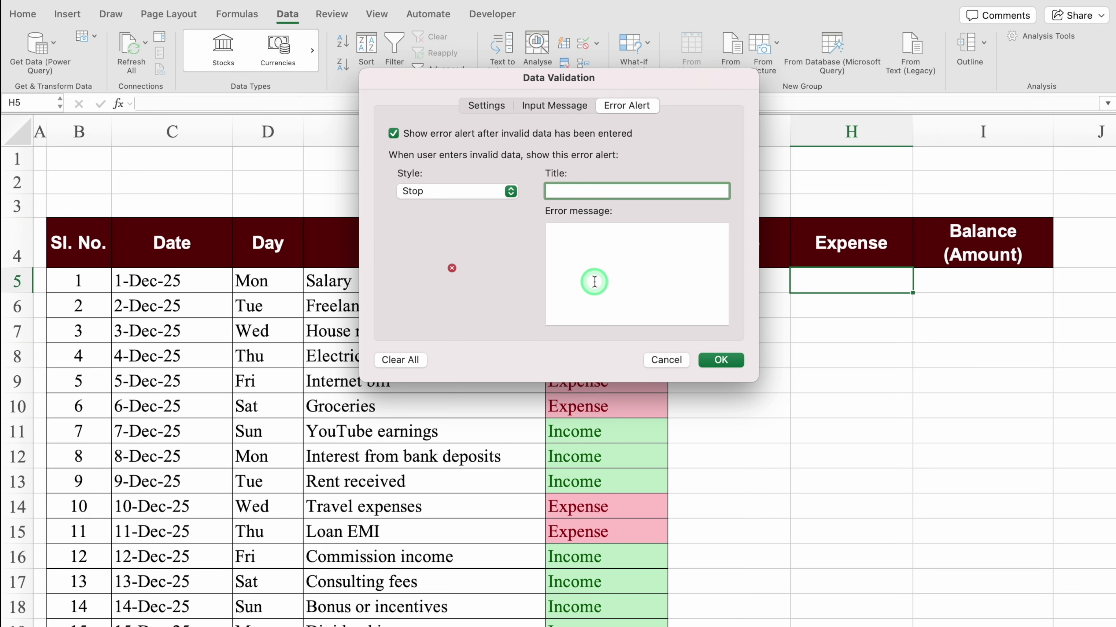
{"action": "type", "text": "Wrong Entry"}
{"action": "left_click", "coordinate": [581, 243]}
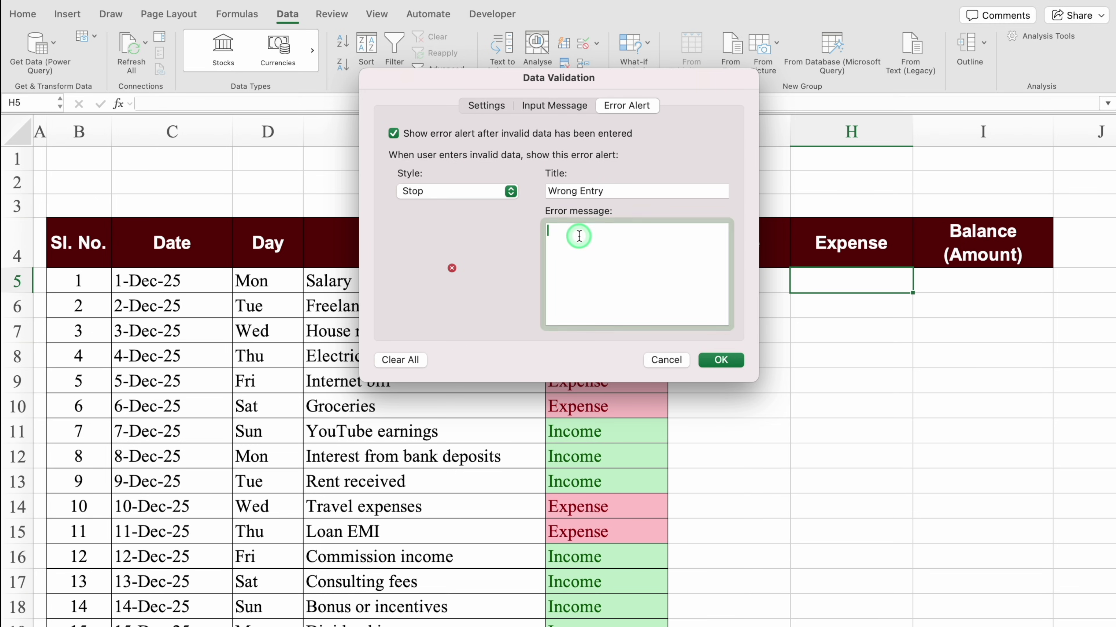
{"action": "type", "text": "This is an INCOME"}
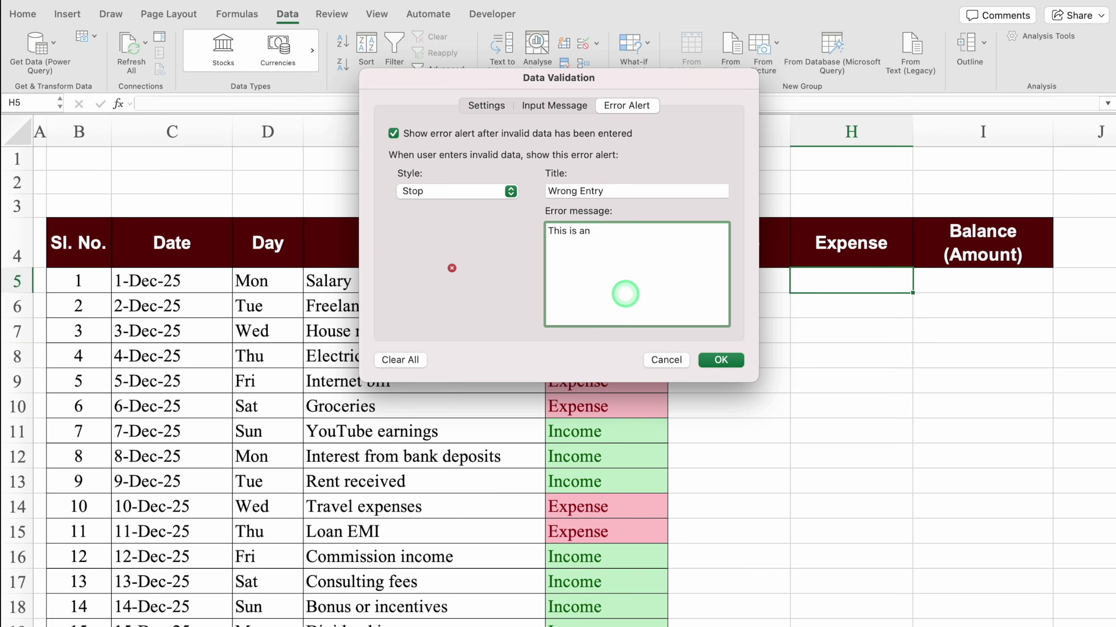
{"action": "left_click", "coordinate": [723, 360]}
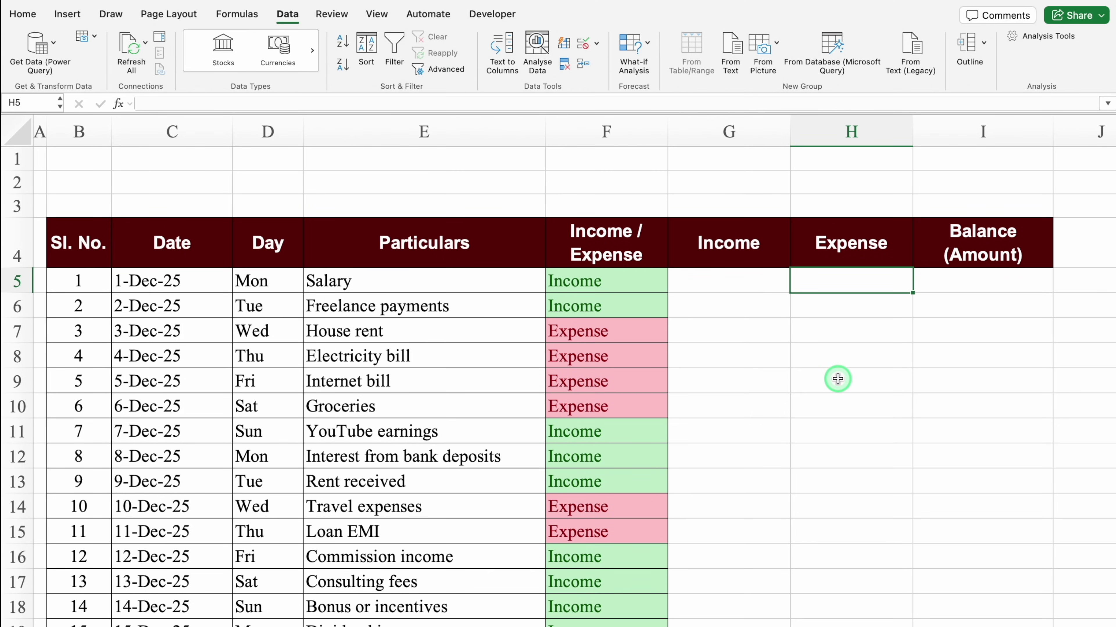
Step: Test the rules with F5 as Income by trying 2000 in H5, and enter and clear 2000 in G5
{"action": "type", "text": "2000"}
{"action": "key", "text": "Return"}
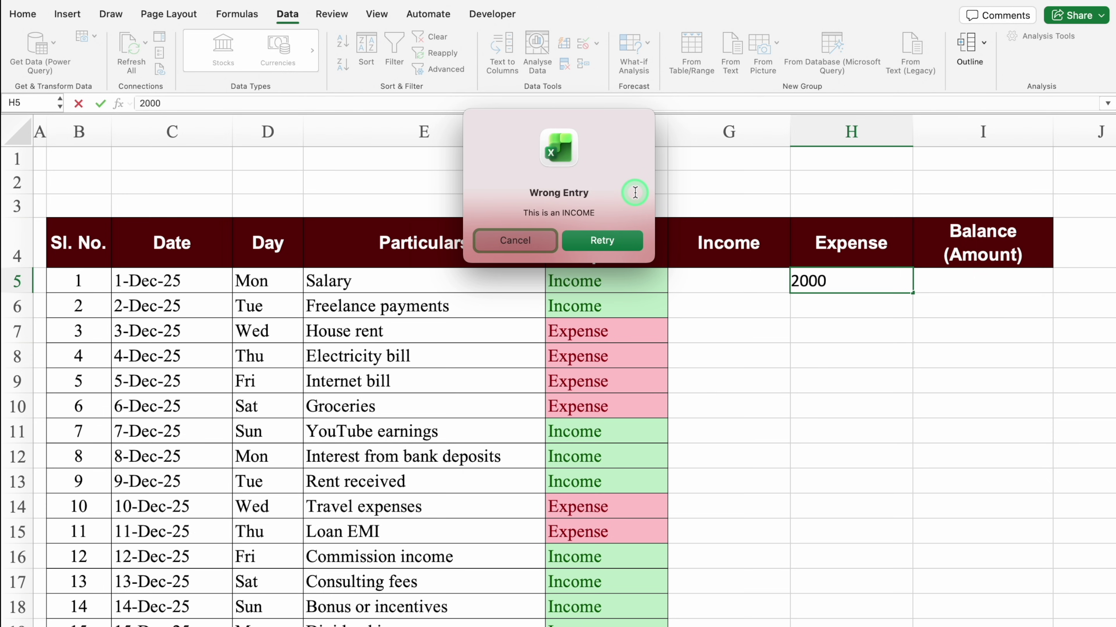
{"action": "left_click", "coordinate": [516, 241]}
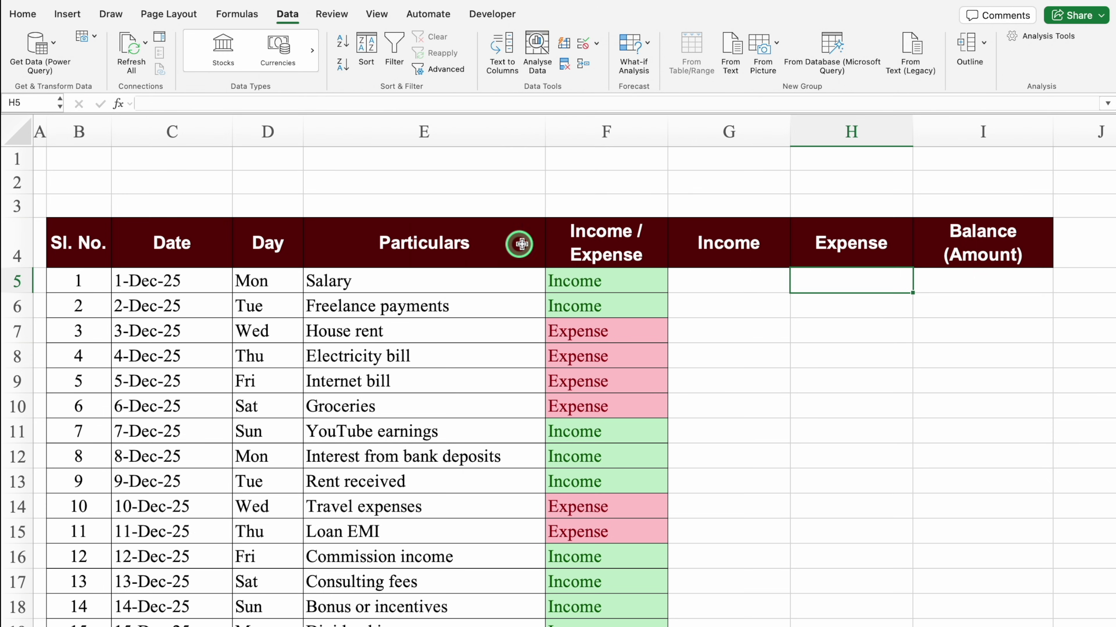
{"action": "key", "text": "Left"}
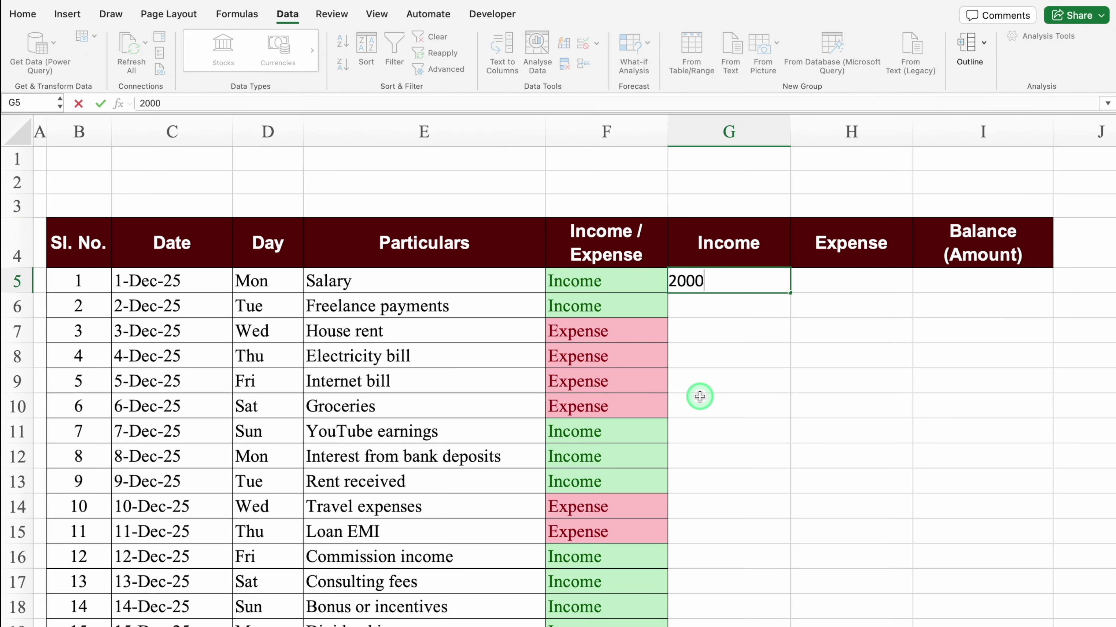
{"action": "key", "text": "Return"}
{"action": "left_click", "coordinate": [752, 280]}
{"action": "key", "text": "Delete"}
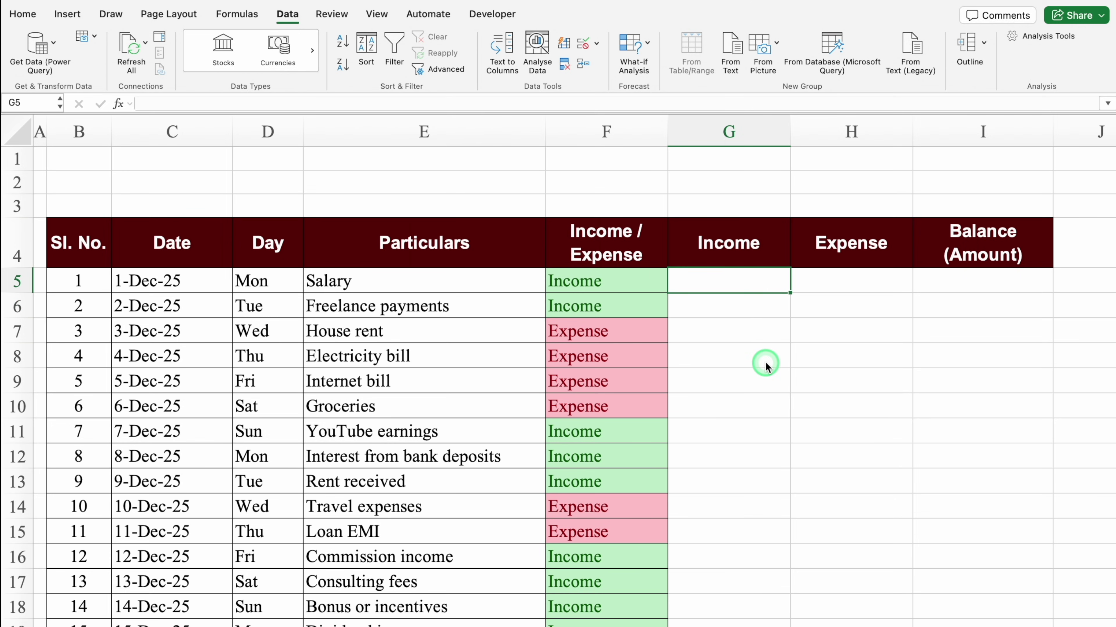
Step: Fill the validation rules of G5:H5 down the Income and Expense columns and return to row 5
{"action": "left_click_drag", "start_coordinate": [738, 281], "coordinate": [854, 286]}
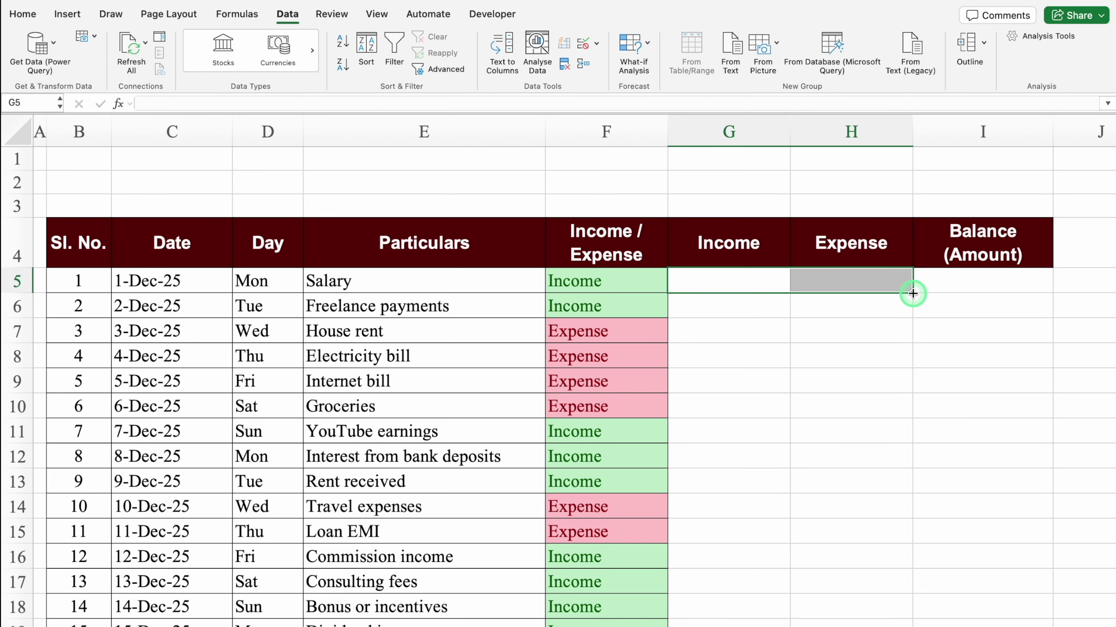
{"action": "left_click_drag", "start_coordinate": [913, 293], "coordinate": [878, 461]}
{"action": "left_click_drag", "start_coordinate": [1108, 619], "coordinate": [1095, 202]}
{"action": "key", "text": "super+z"}
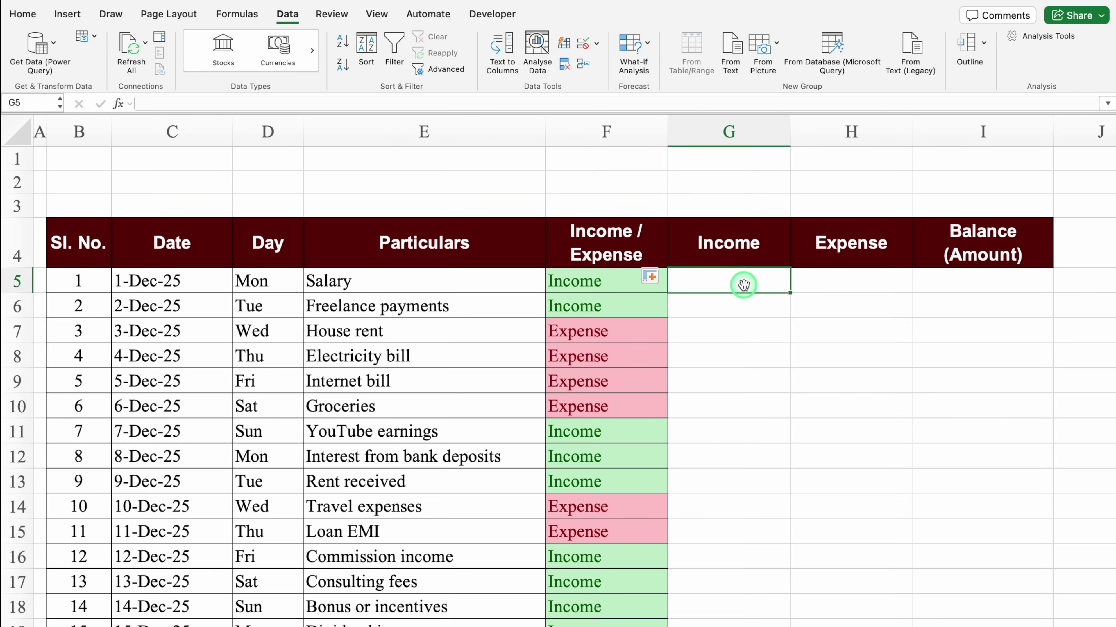
{"action": "left_click", "coordinate": [833, 282]}
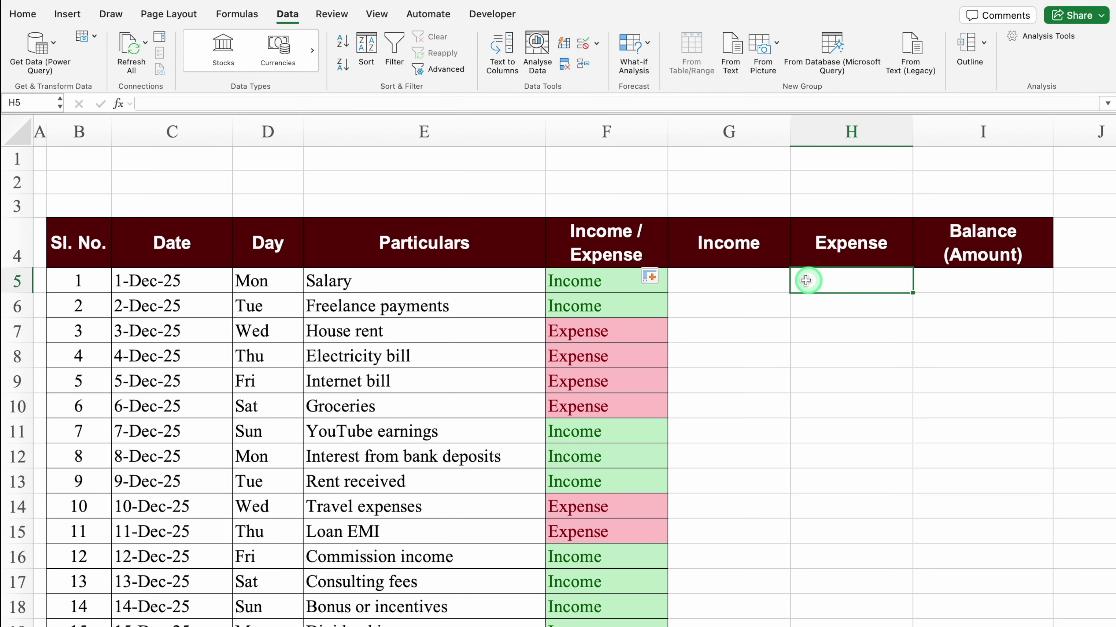
Step: Format the Income and Expense columns as Number with 0 decimal places and the 1000 separator
{"action": "left_click", "coordinate": [822, 284]}
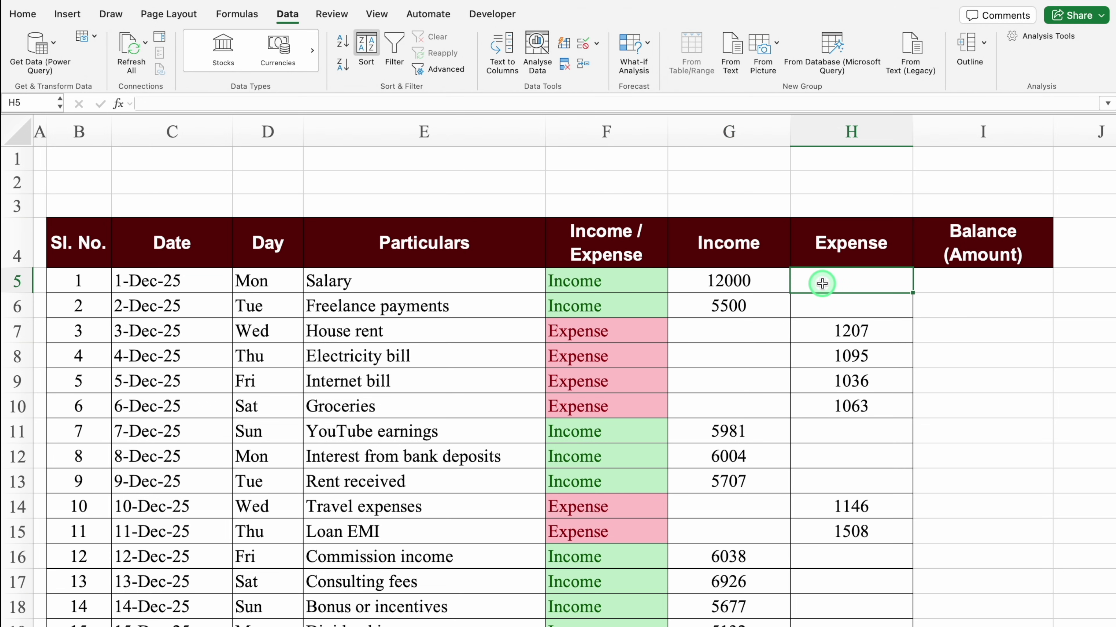
{"action": "left_click_drag", "start_coordinate": [728, 132], "coordinate": [817, 132]}
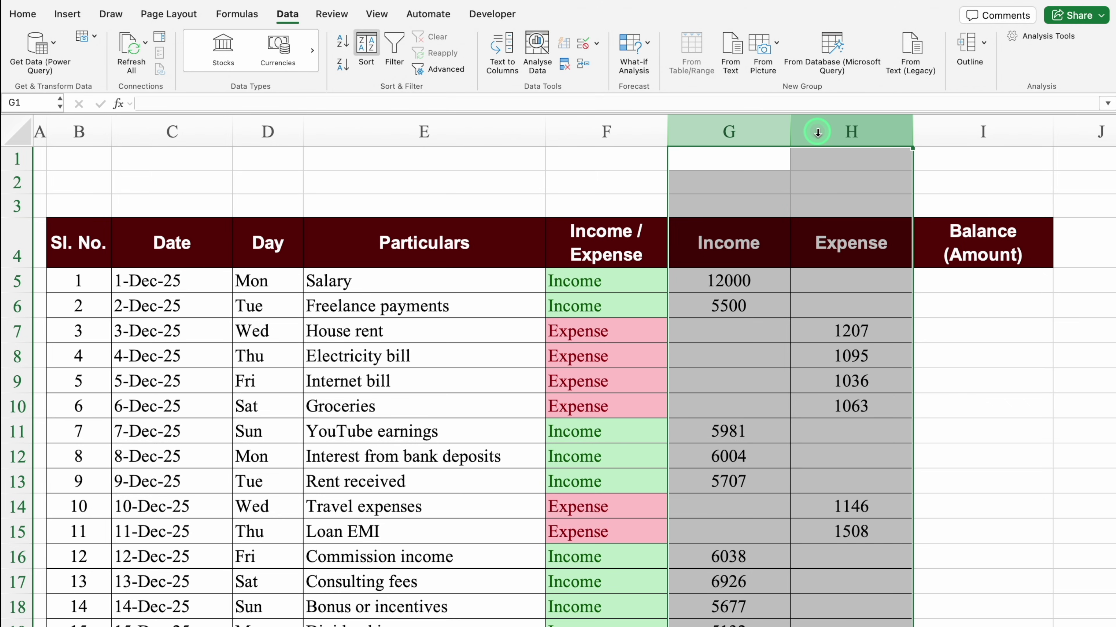
{"action": "key", "text": "super+1"}
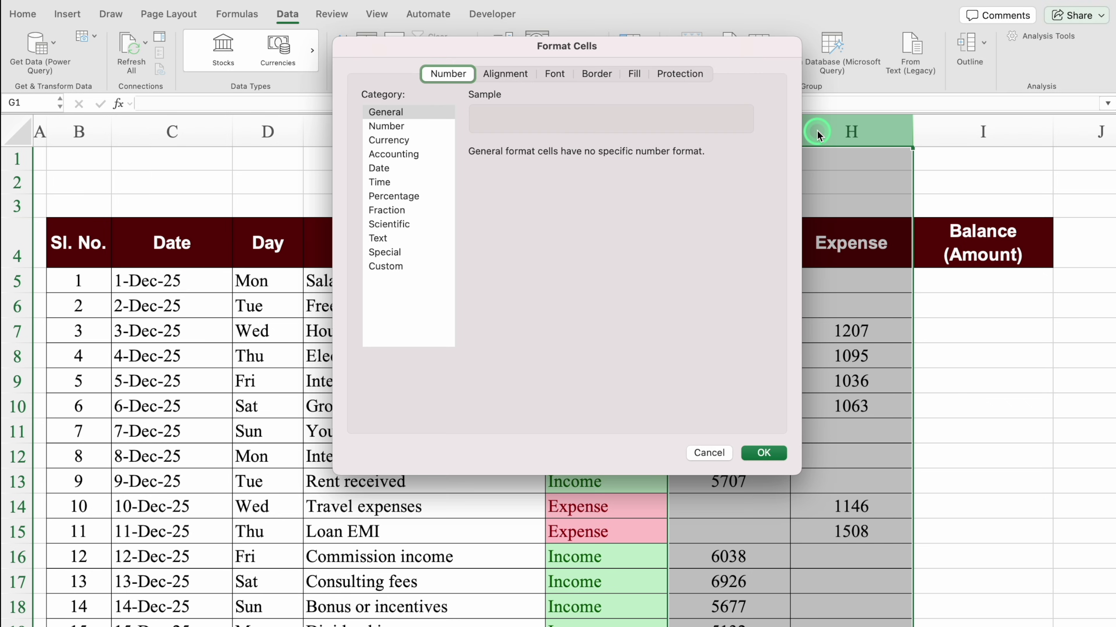
{"action": "left_click", "coordinate": [411, 127]}
{"action": "left_click", "coordinate": [578, 156]}
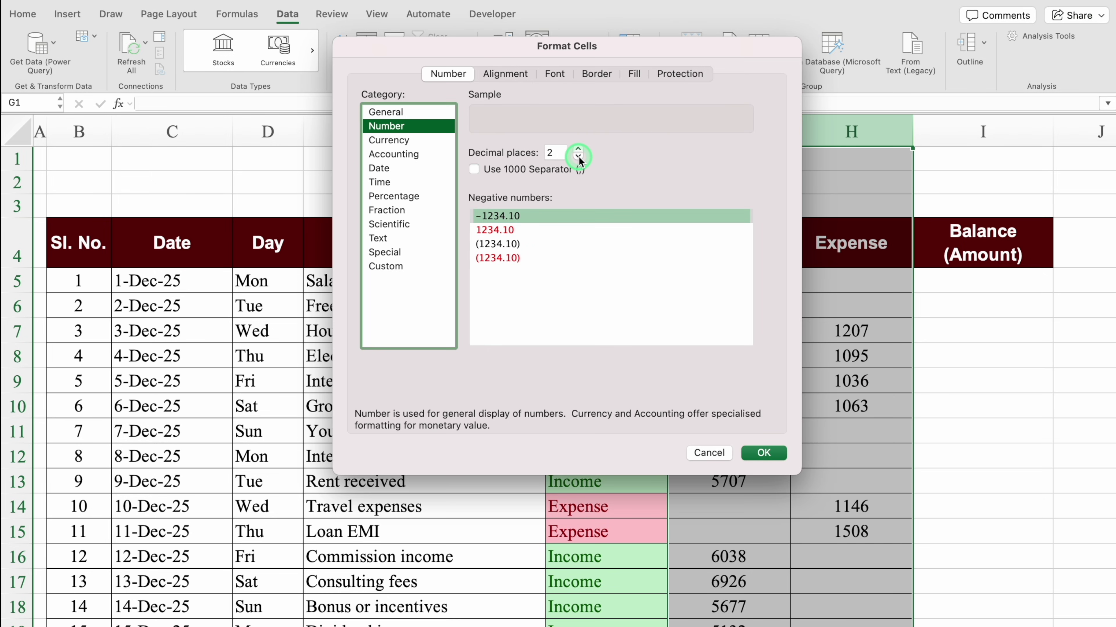
{"action": "left_click", "coordinate": [578, 157]}
{"action": "left_click", "coordinate": [474, 172]}
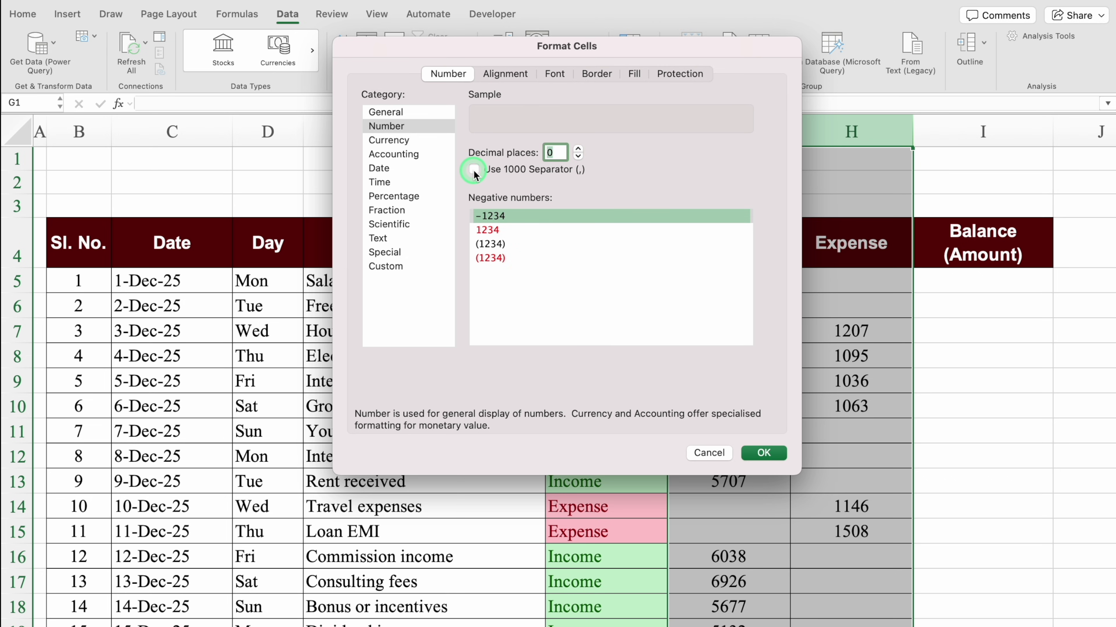
{"action": "left_click", "coordinate": [764, 452]}
{"action": "left_click", "coordinate": [764, 282]}
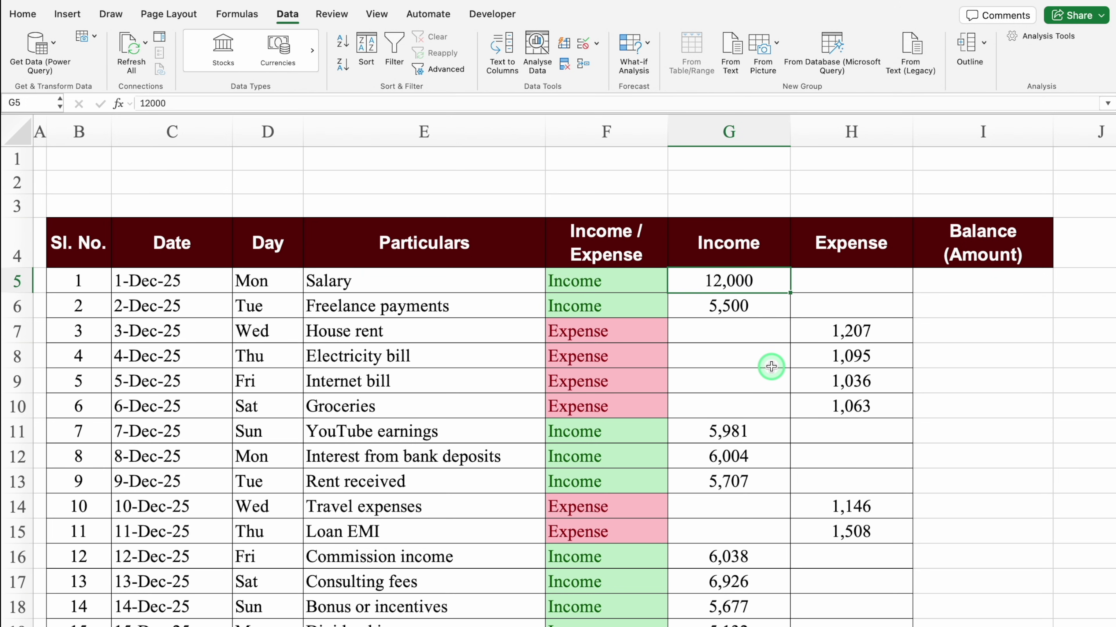
{"action": "left_click", "coordinate": [958, 281]}
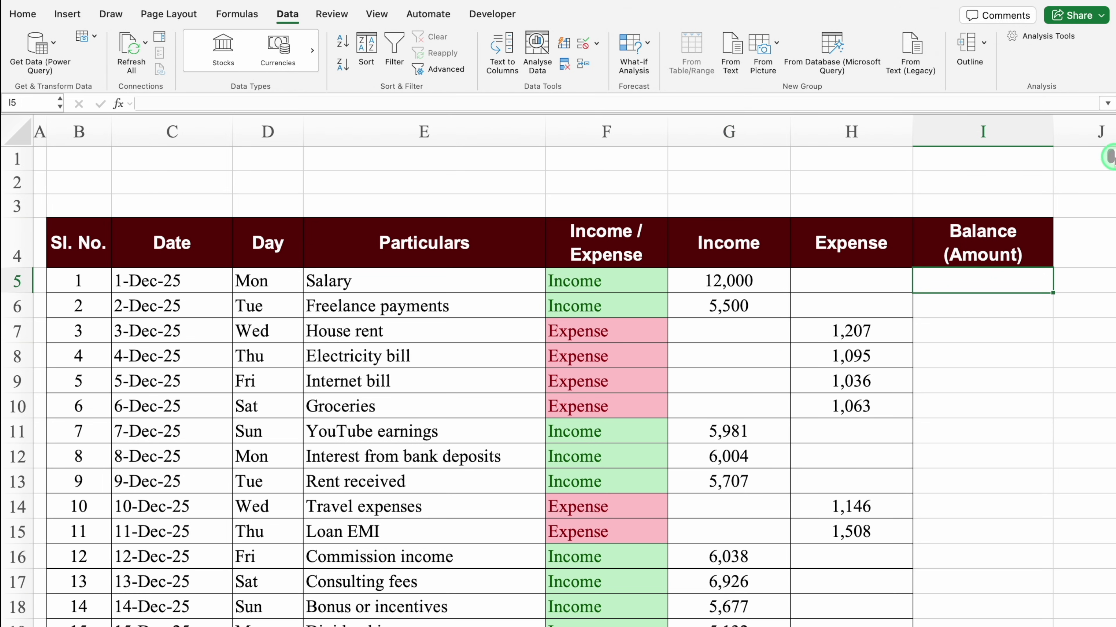
{"action": "scroll", "coordinate": [809, 621], "scroll_direction": "right", "scroll_amount": 1}
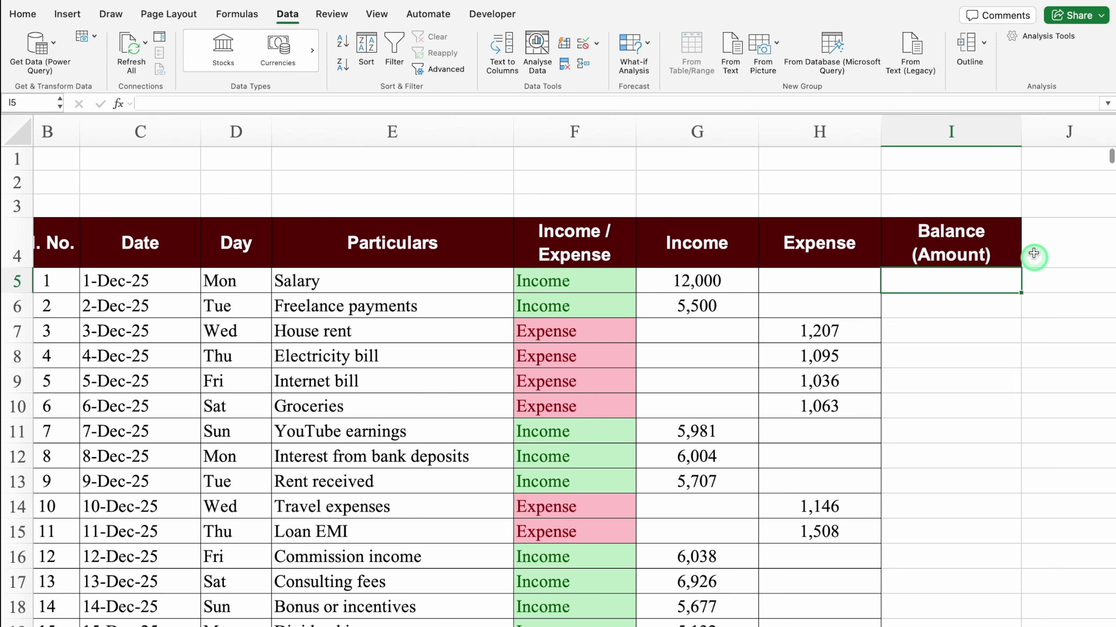
{"action": "left_click_drag", "start_coordinate": [700, 179], "coordinate": [803, 176]}
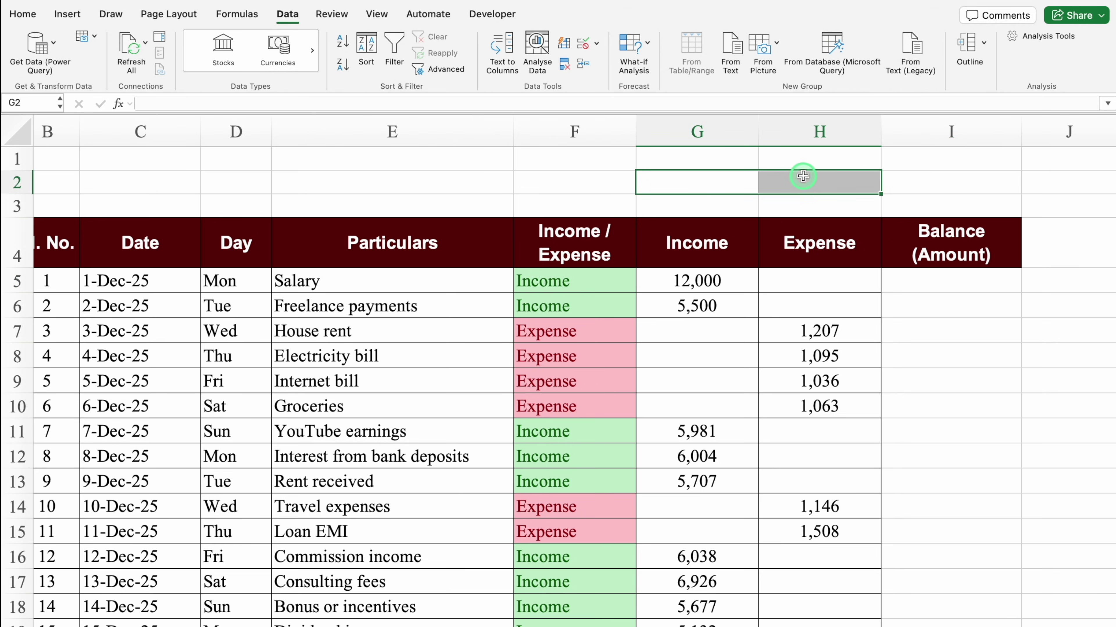
{"action": "left_click", "coordinate": [26, 14]}
{"action": "left_click", "coordinate": [448, 66]}
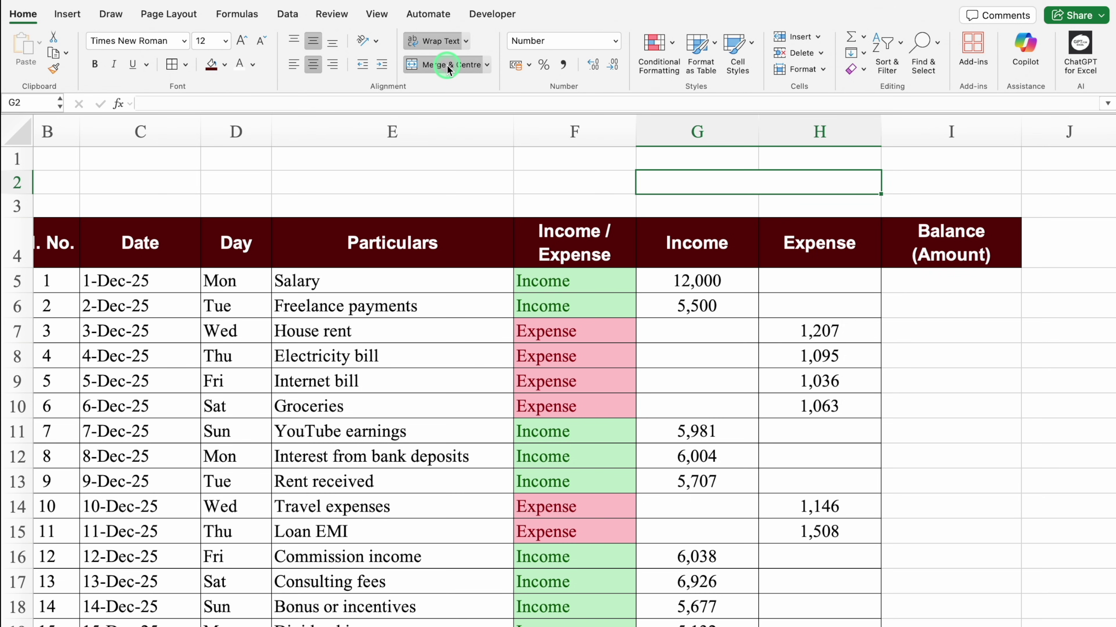
{"action": "left_click_drag", "start_coordinate": [881, 195], "coordinate": [889, 204]}
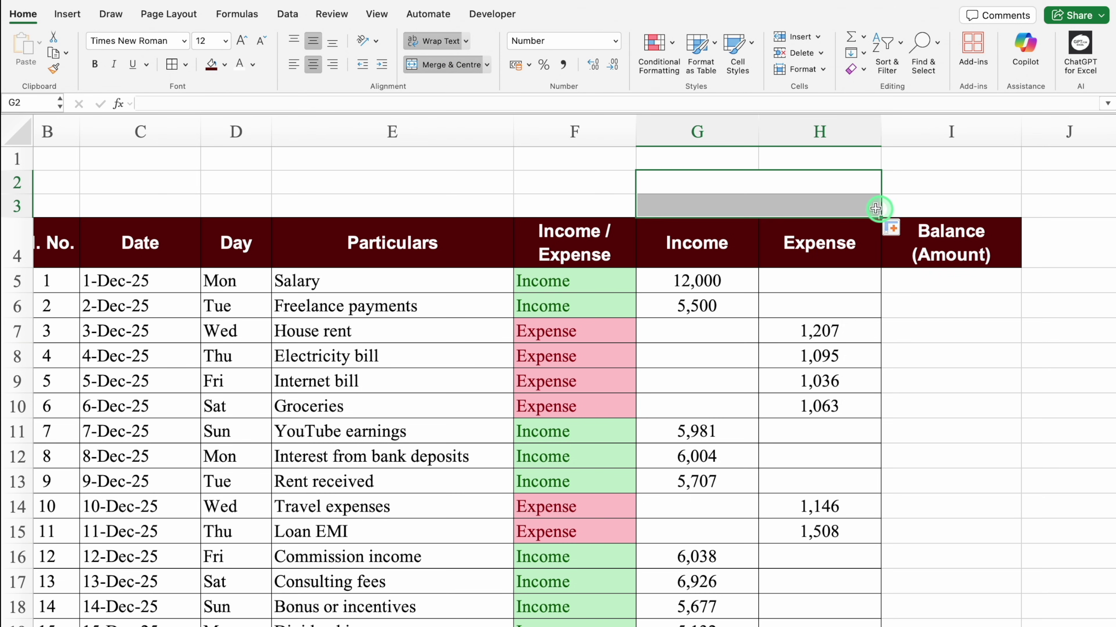
Step: Merge and centre G2:H2 with borders and fill that formatting down to G3:H3
{"action": "left_click", "coordinate": [704, 182]}
{"action": "left_click_drag", "start_coordinate": [703, 182], "coordinate": [784, 179]}
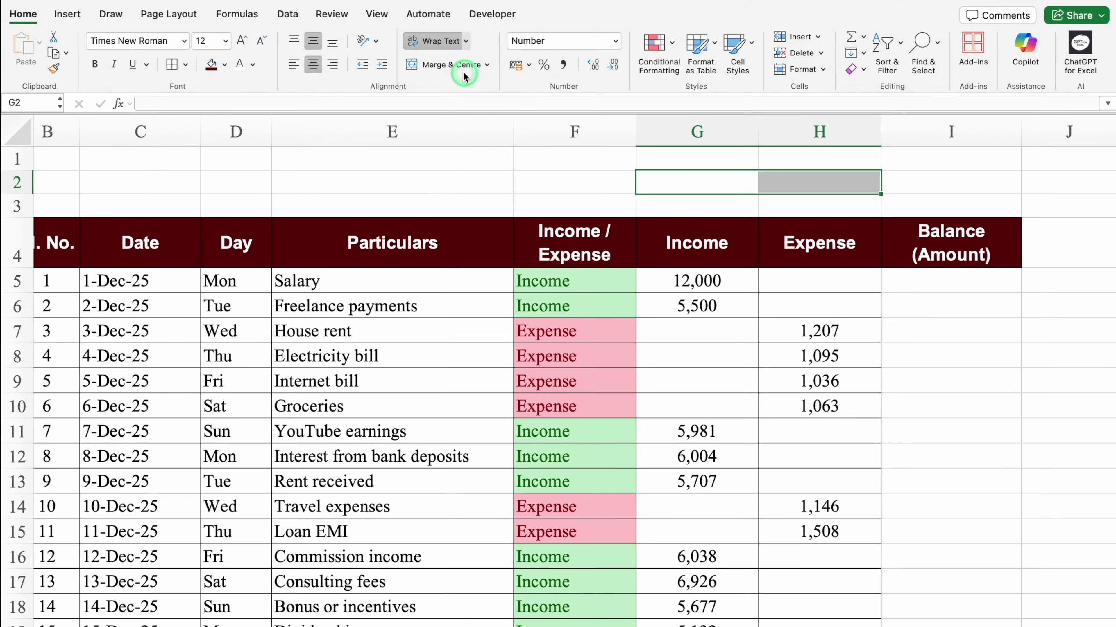
{"action": "left_click", "coordinate": [448, 64]}
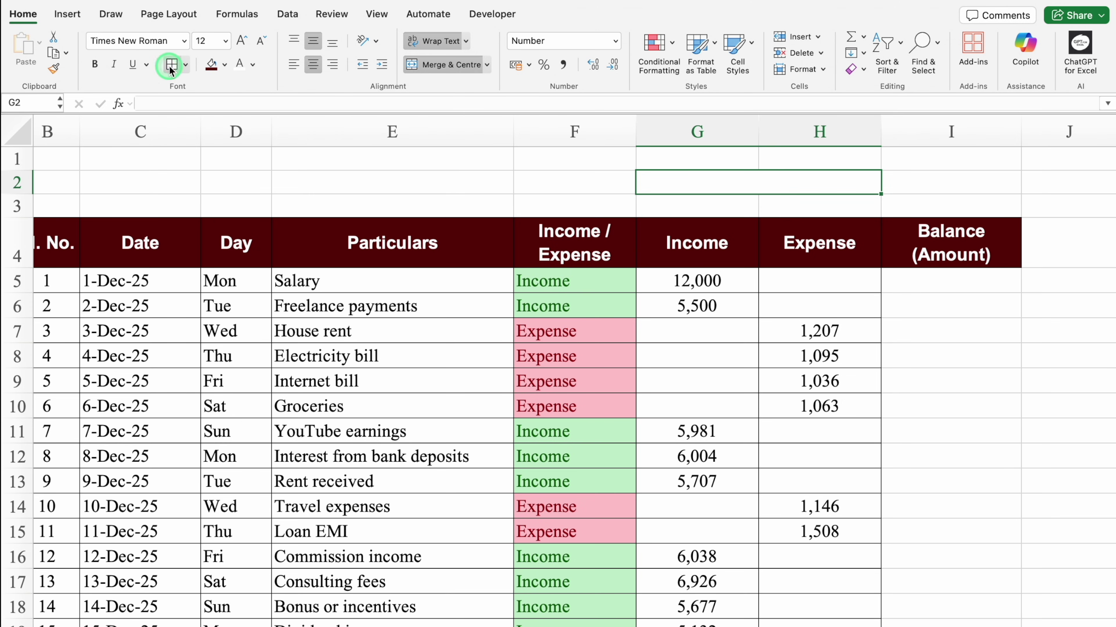
{"action": "left_click_drag", "start_coordinate": [879, 194], "coordinate": [874, 215]}
Step: Enter the labels "Opening Balance" in the merged cell G2 and "Closing Balance" in G3
{"action": "type", "text": "Opening Balance"}
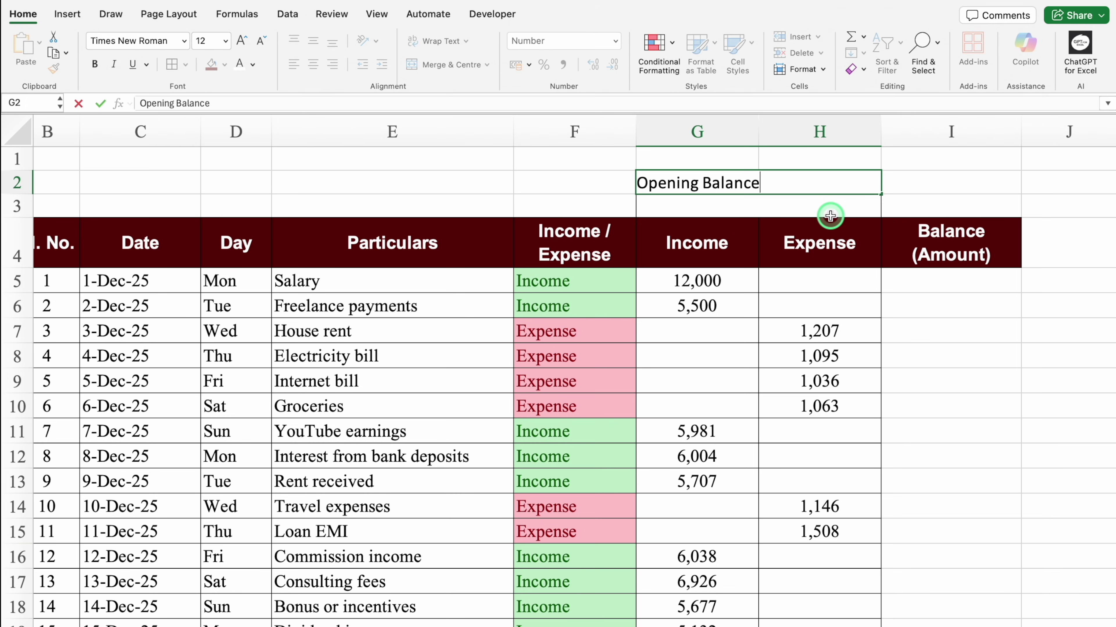
{"action": "key", "text": "Return"}
{"action": "type", "text": "Closing Ba"}
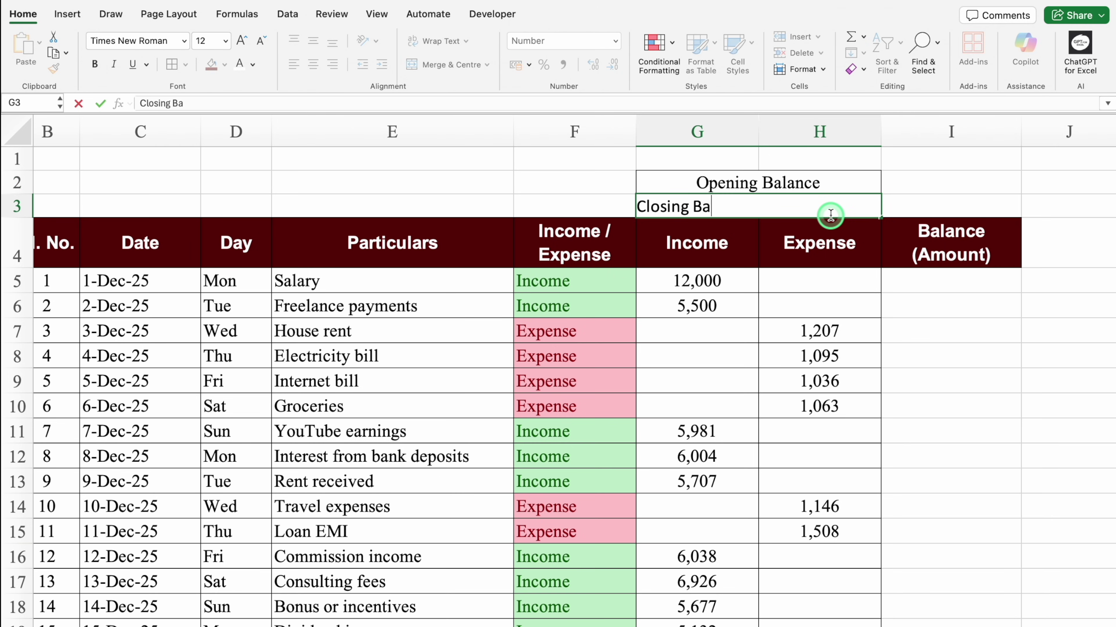
{"action": "type", "text": "lance"}
{"action": "key", "text": "ctrl+Return"}
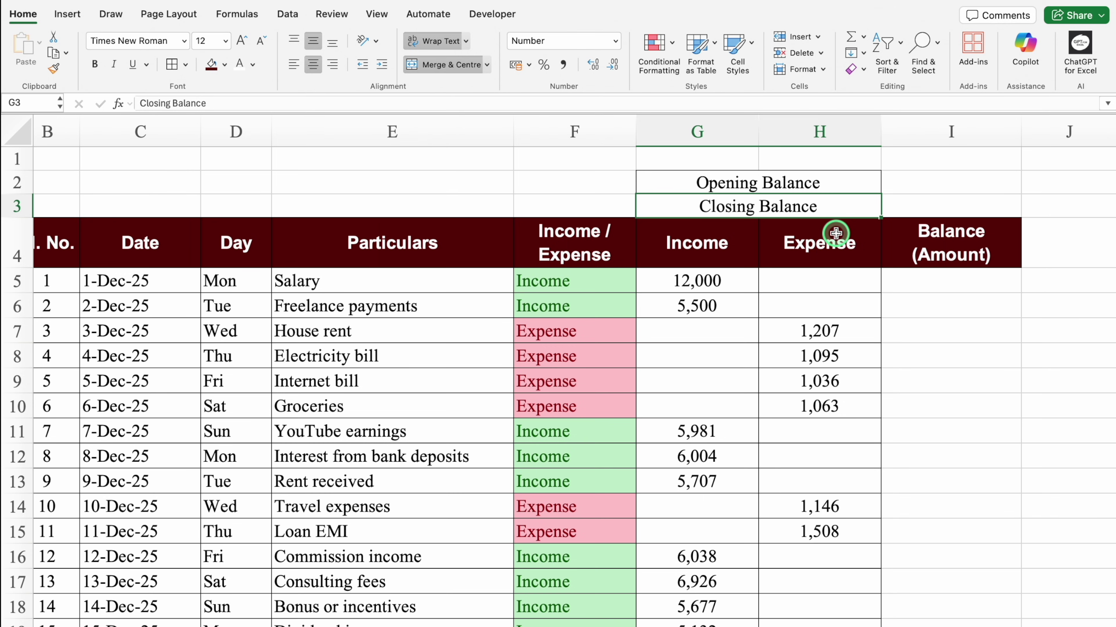
Step: Fill the Opening Balance label green and the Closing Balance label red, both with white text
{"action": "left_click", "coordinate": [813, 180]}
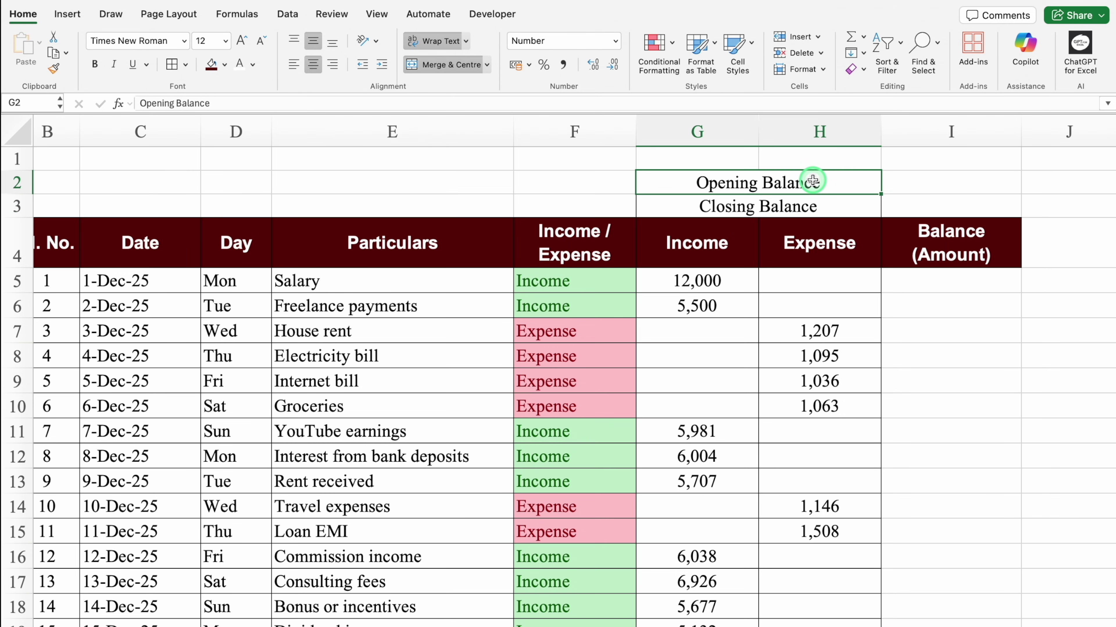
{"action": "left_click", "coordinate": [224, 64]}
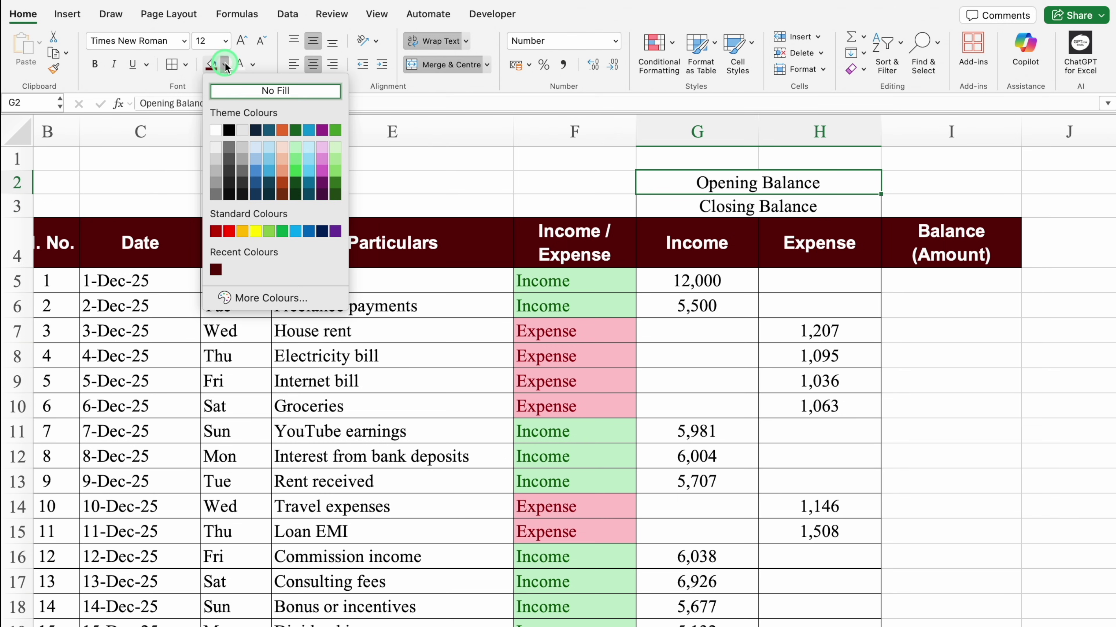
{"action": "left_click", "coordinate": [282, 231]}
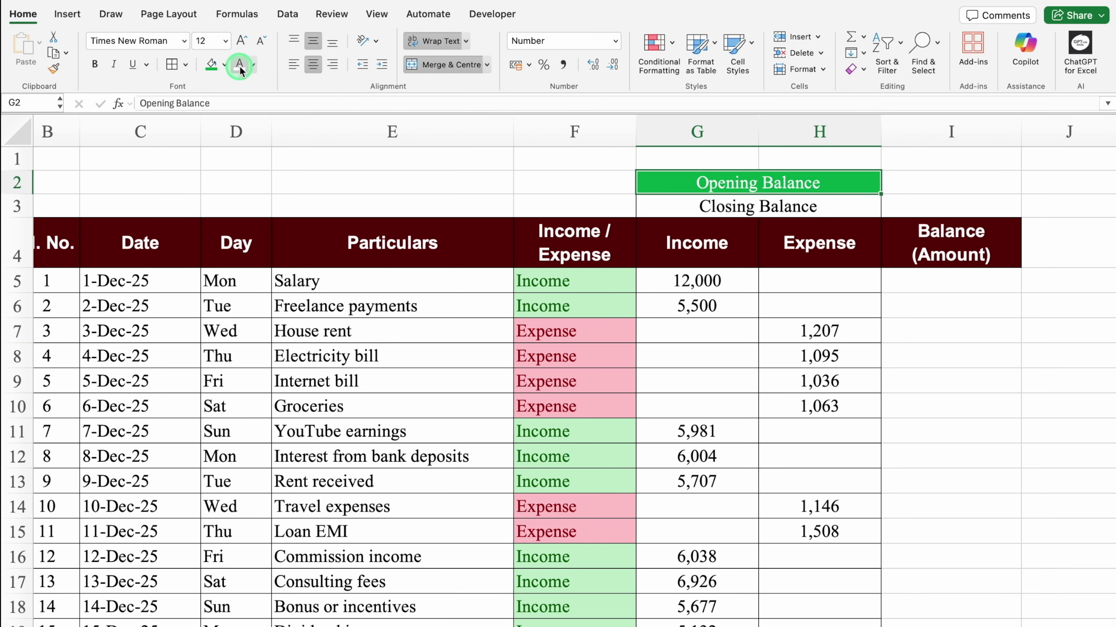
{"action": "left_click", "coordinate": [707, 205]}
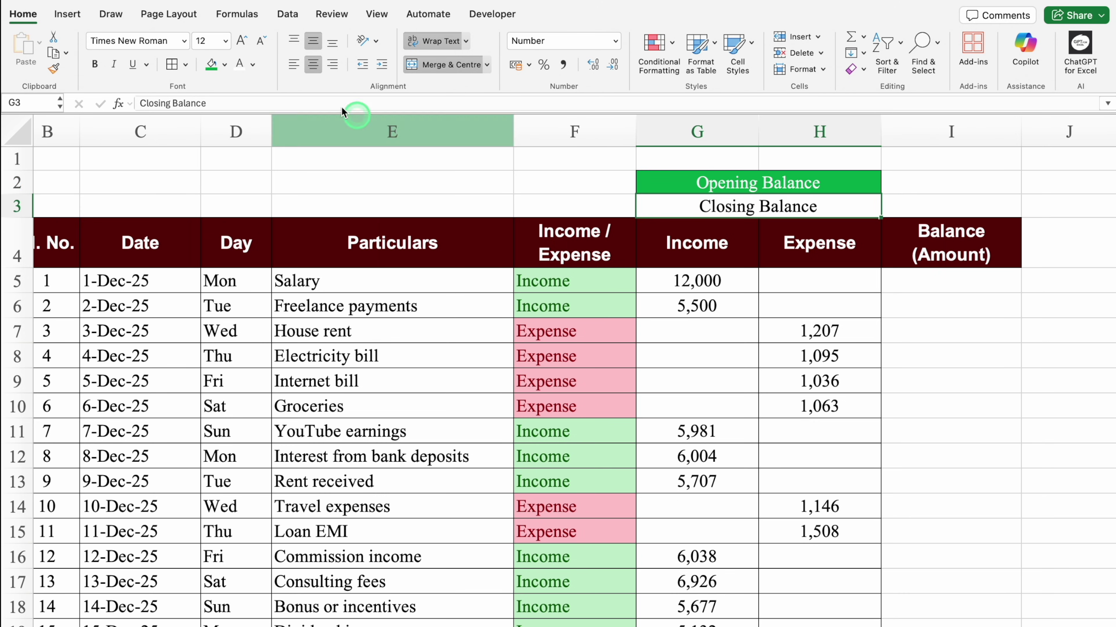
{"action": "left_click", "coordinate": [224, 64]}
{"action": "left_click", "coordinate": [229, 232]}
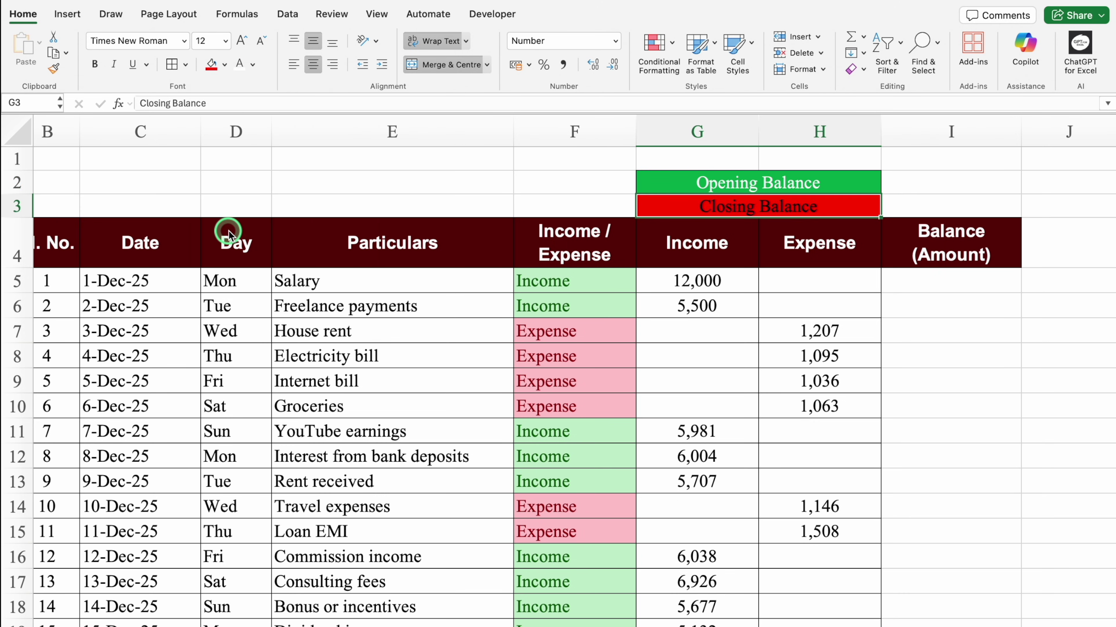
{"action": "left_click", "coordinate": [239, 64]}
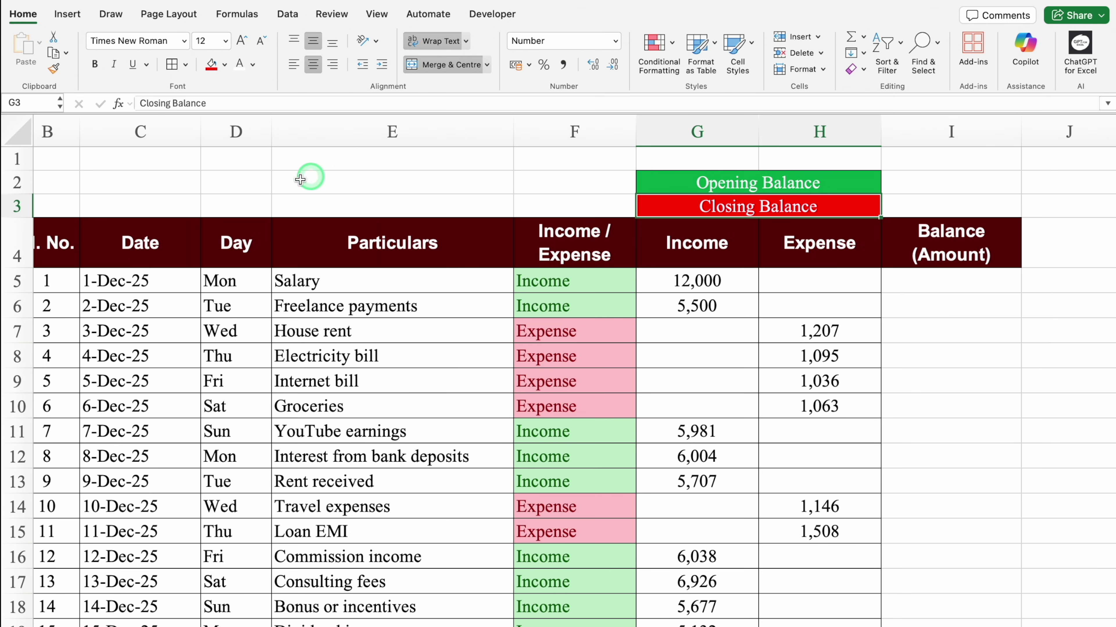
Step: Set the font of rows 2 and 3 to Arial Bold
{"action": "left_click", "coordinate": [18, 180]}
{"action": "left_click_drag", "start_coordinate": [17, 181], "coordinate": [18, 206]}
{"action": "left_click", "coordinate": [185, 44]}
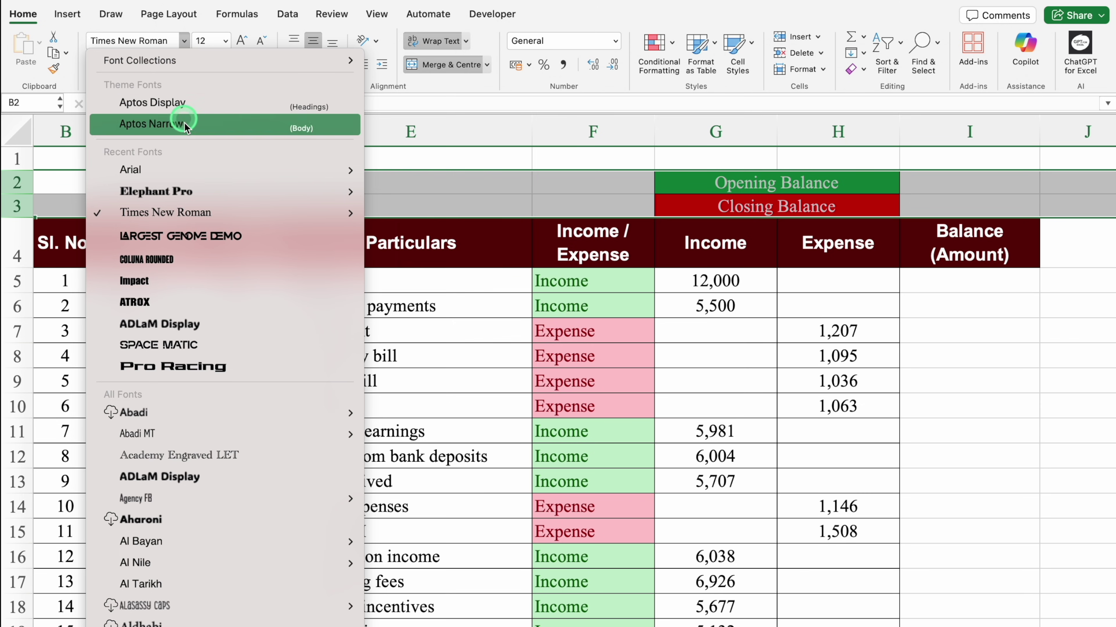
{"action": "mouse_move", "coordinate": [170, 171]}
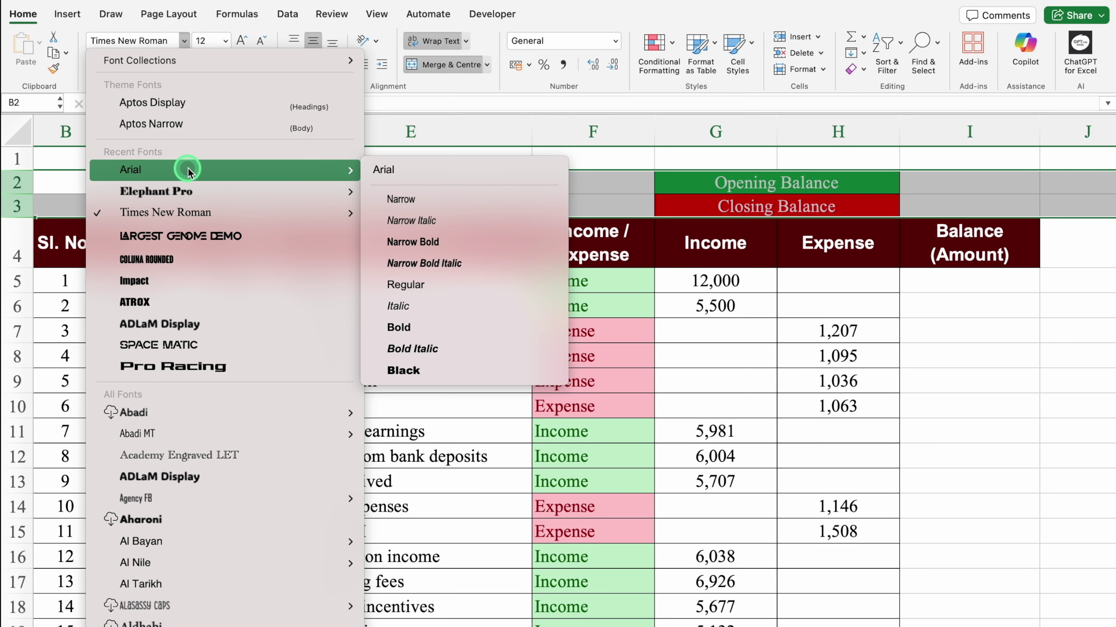
{"action": "left_click", "coordinate": [433, 326]}
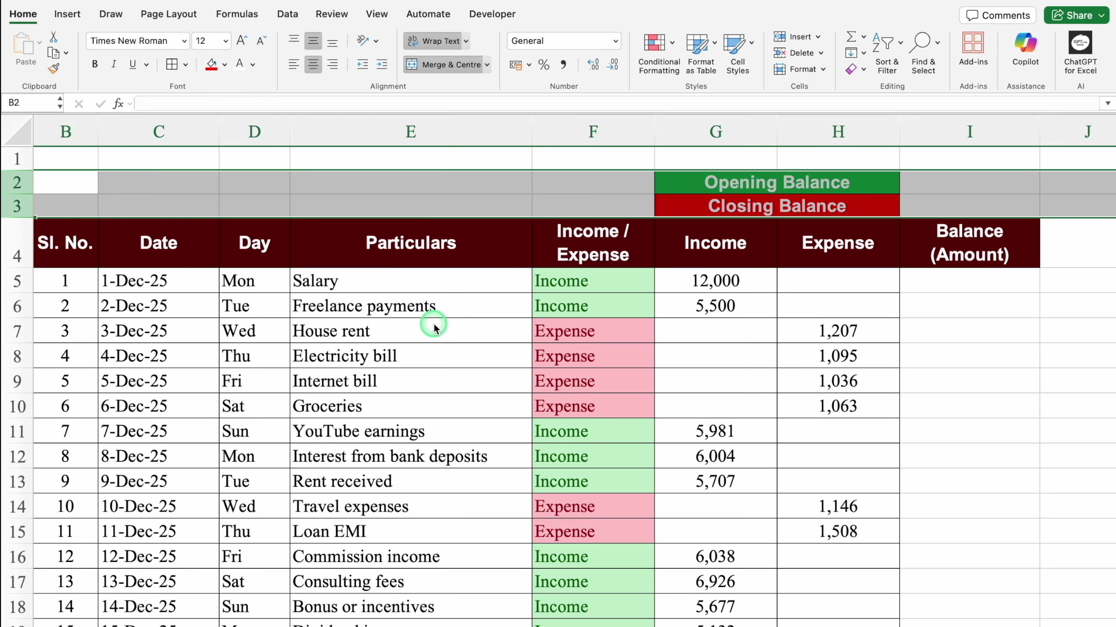
Step: Enter 15000 as the opening balance in I2
{"action": "left_click", "coordinate": [927, 182]}
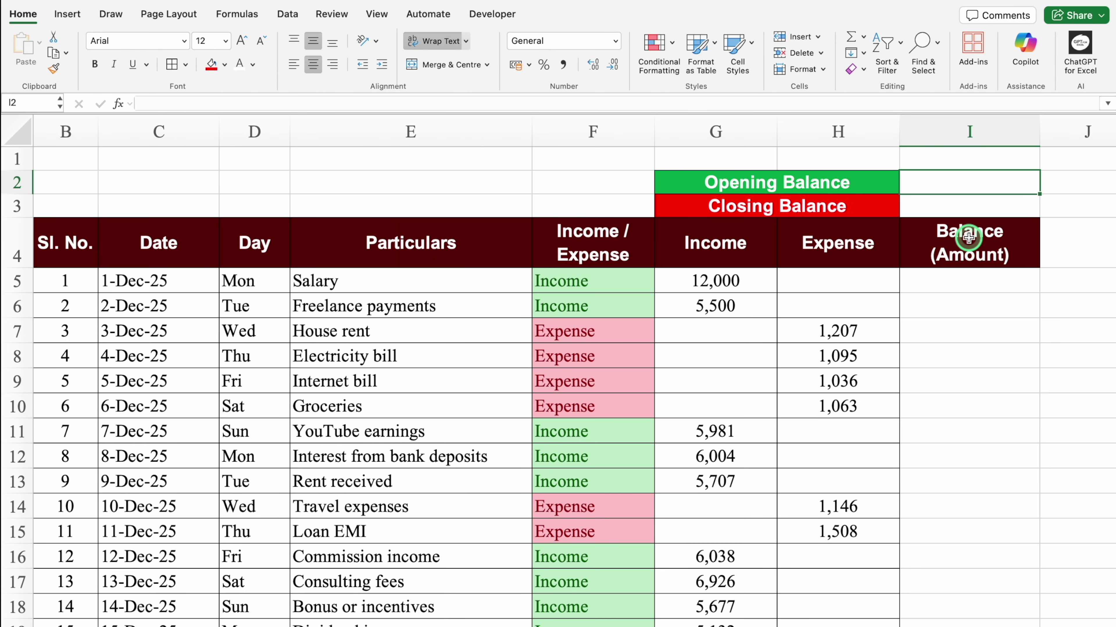
{"action": "type", "text": "15000"}
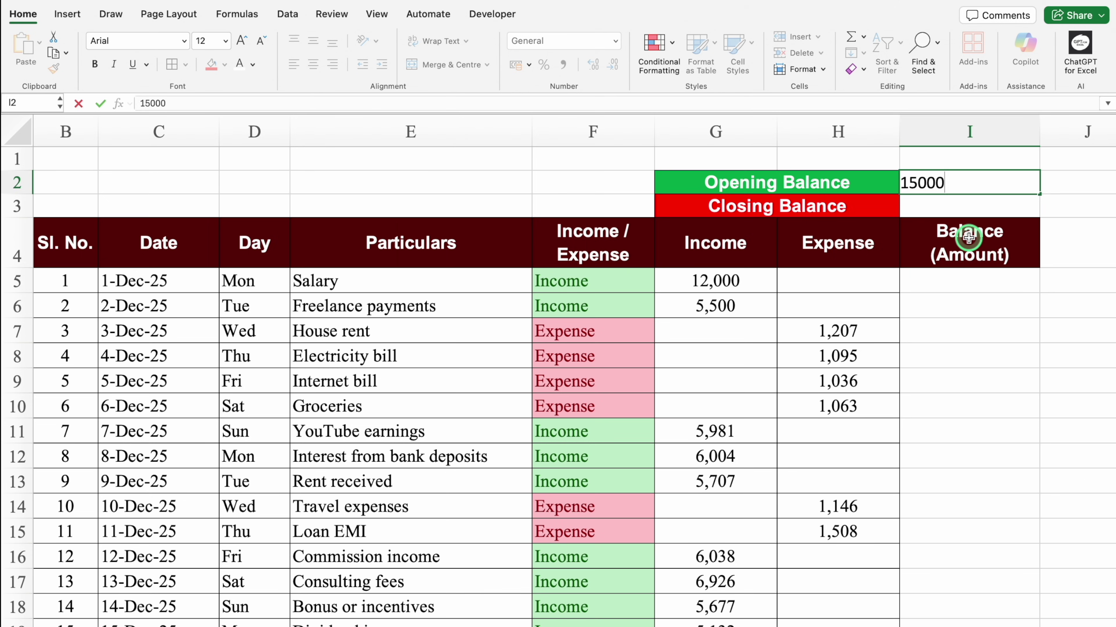
{"action": "key", "text": "Return"}
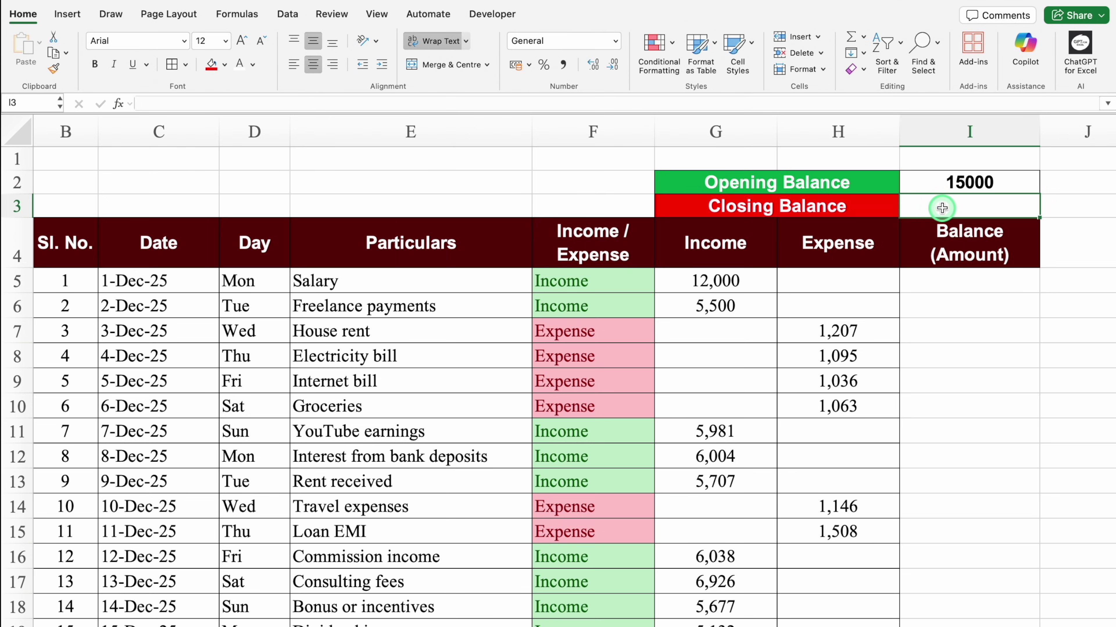
Step: Enter the first balance formula =I2+G5-H5 in I5 and reselect that cell
{"action": "left_click", "coordinate": [947, 281]}
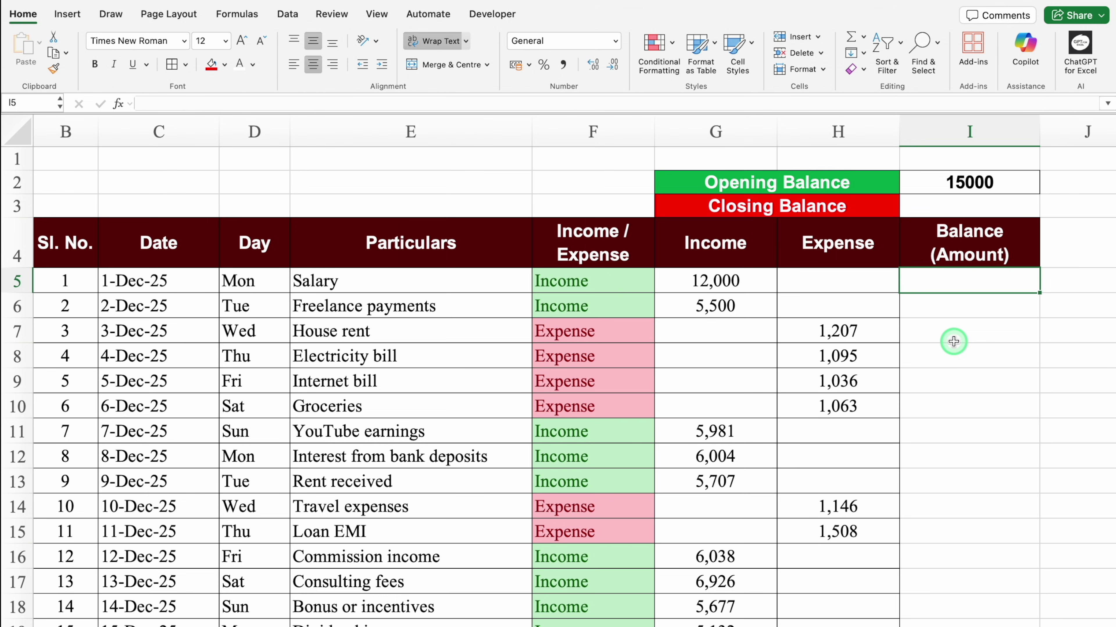
{"action": "type", "text": "="}
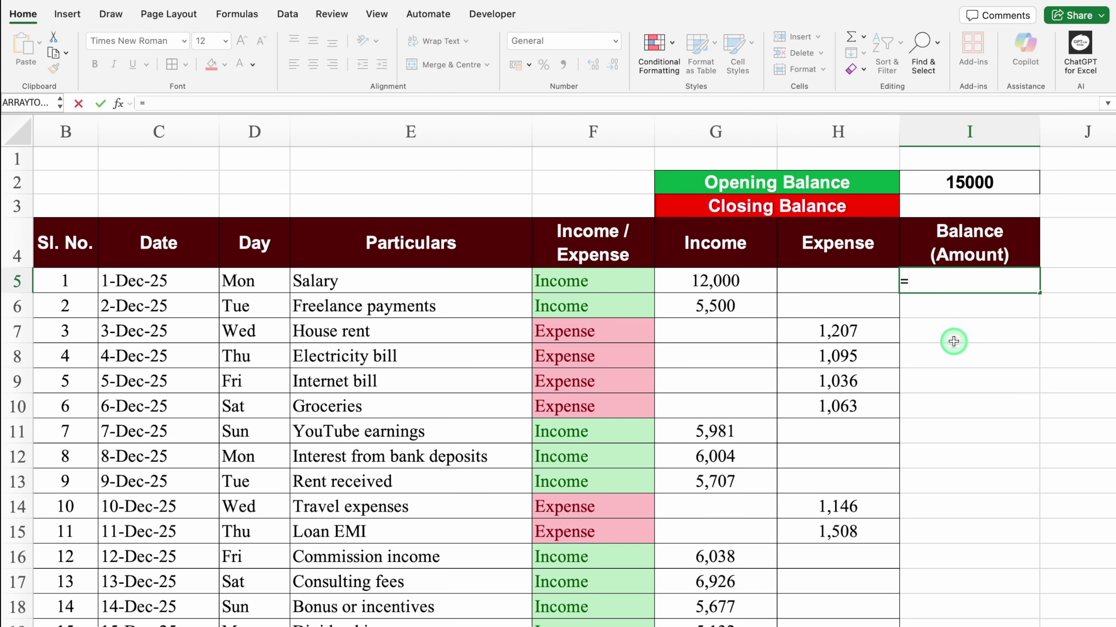
{"action": "left_click", "coordinate": [980, 178]}
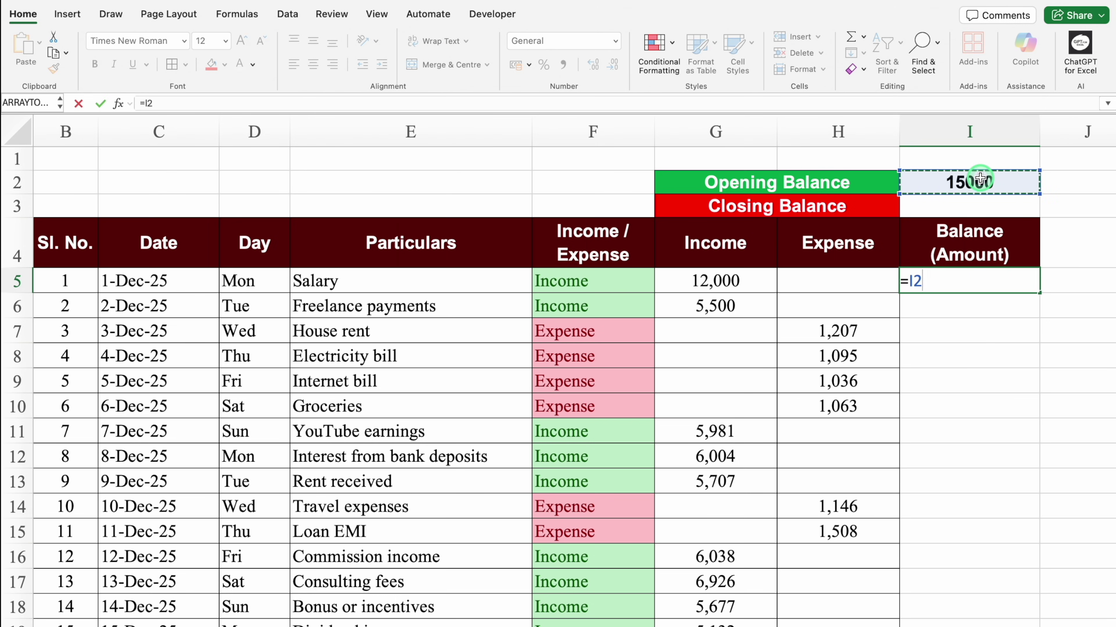
{"action": "type", "text": "+"}
{"action": "left_click", "coordinate": [769, 284]}
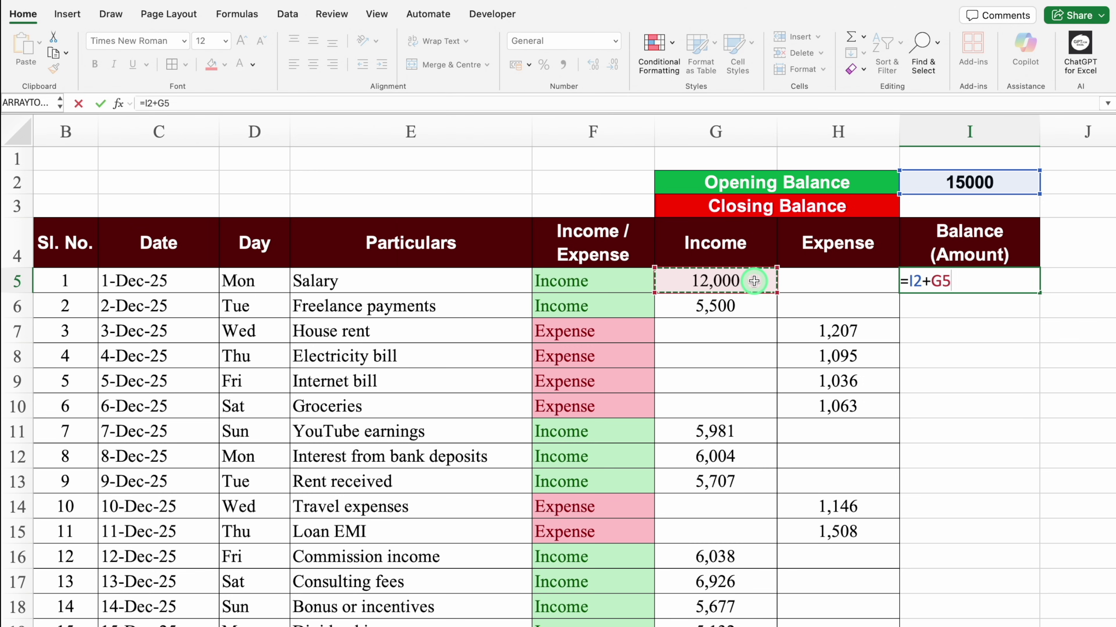
{"action": "type", "text": "-"}
{"action": "left_click", "coordinate": [825, 278]}
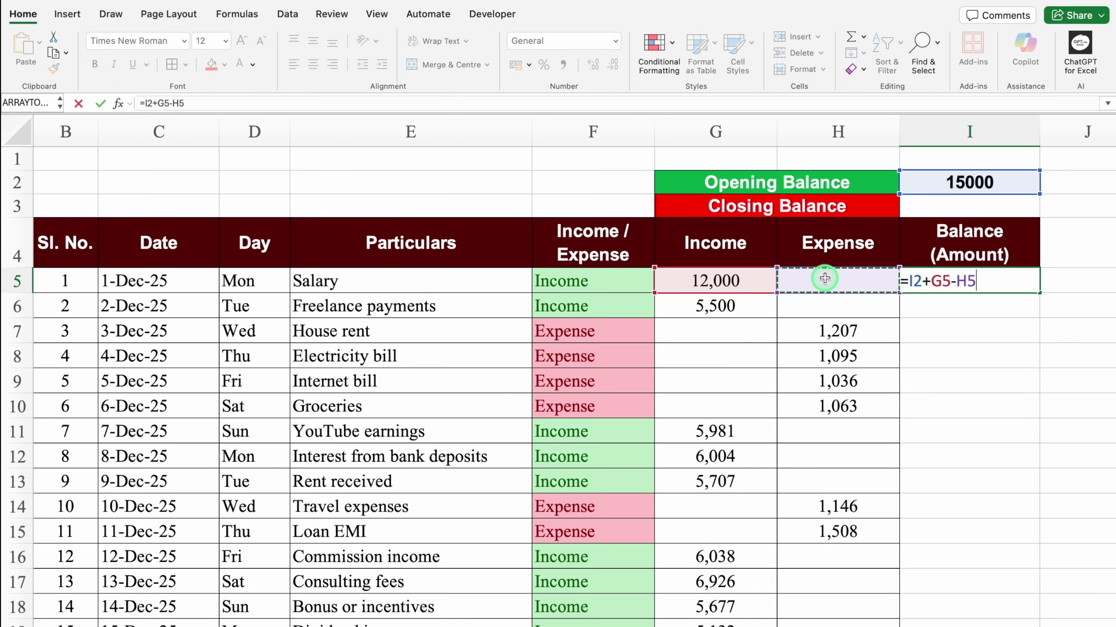
{"action": "key", "text": "Return"}
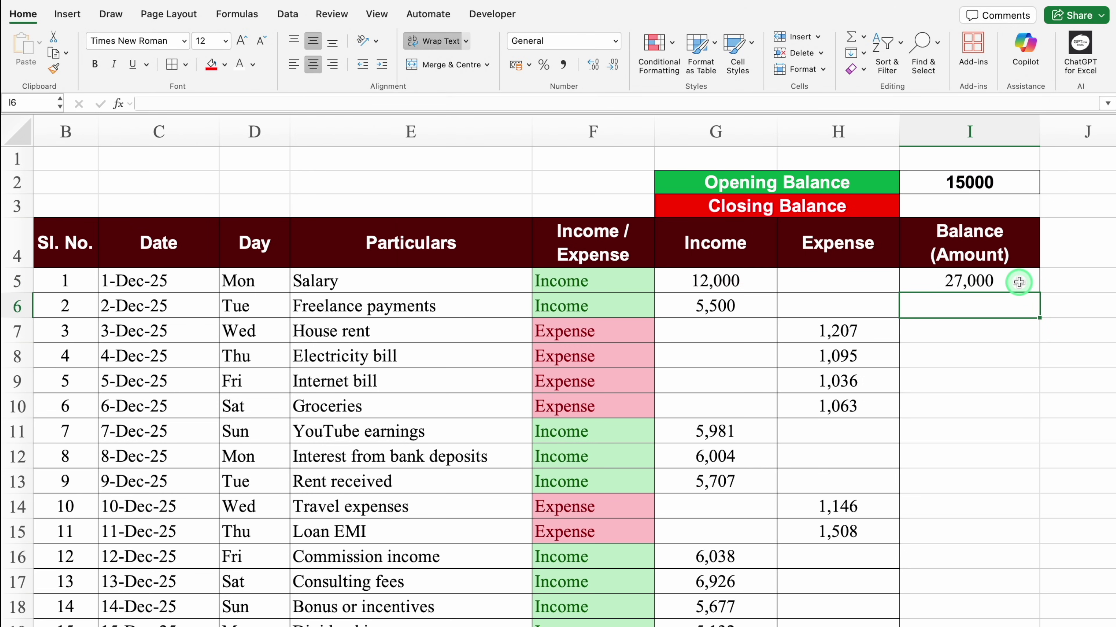
{"action": "left_click", "coordinate": [1018, 282]}
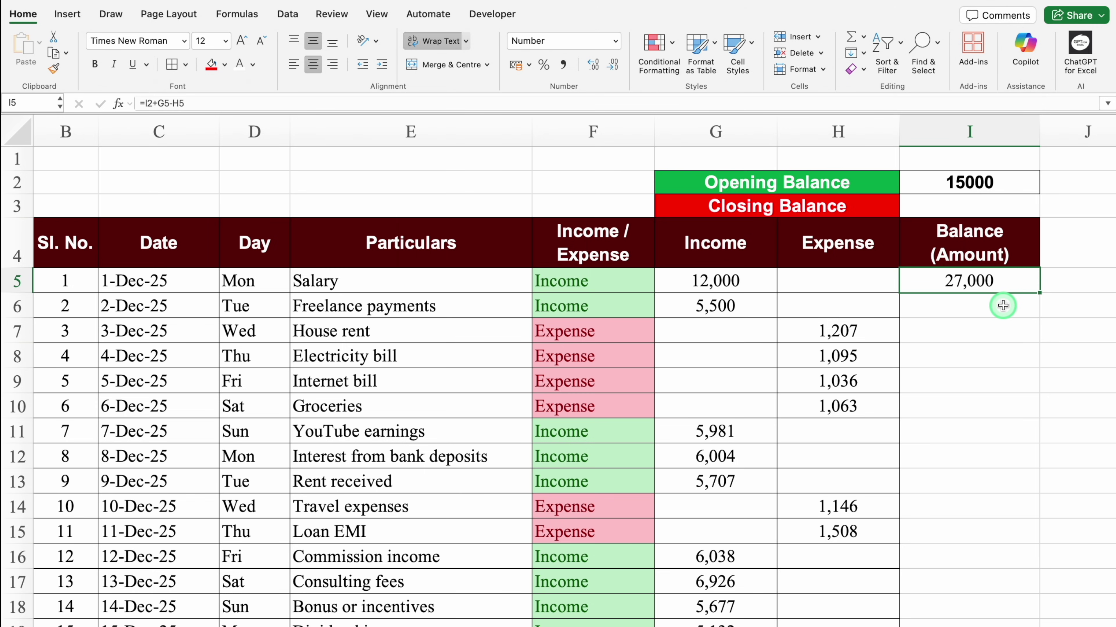
Step: Enter the second row's running balance formula =I5+G6-H6 in I6, then check the formula in I5
{"action": "left_click", "coordinate": [979, 309]}
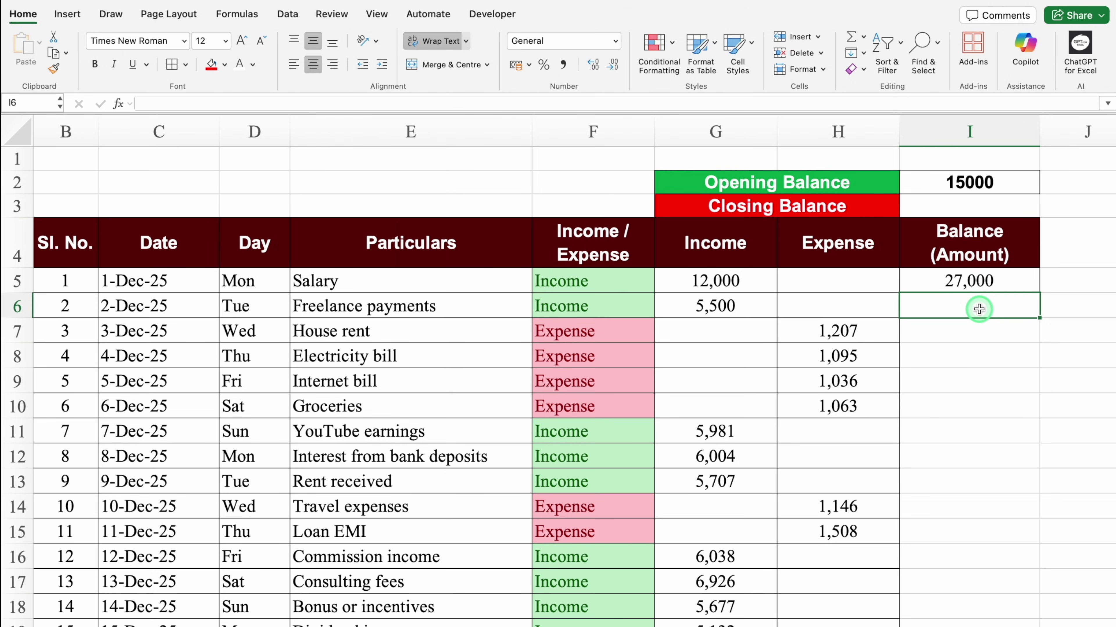
{"action": "type", "text": "="}
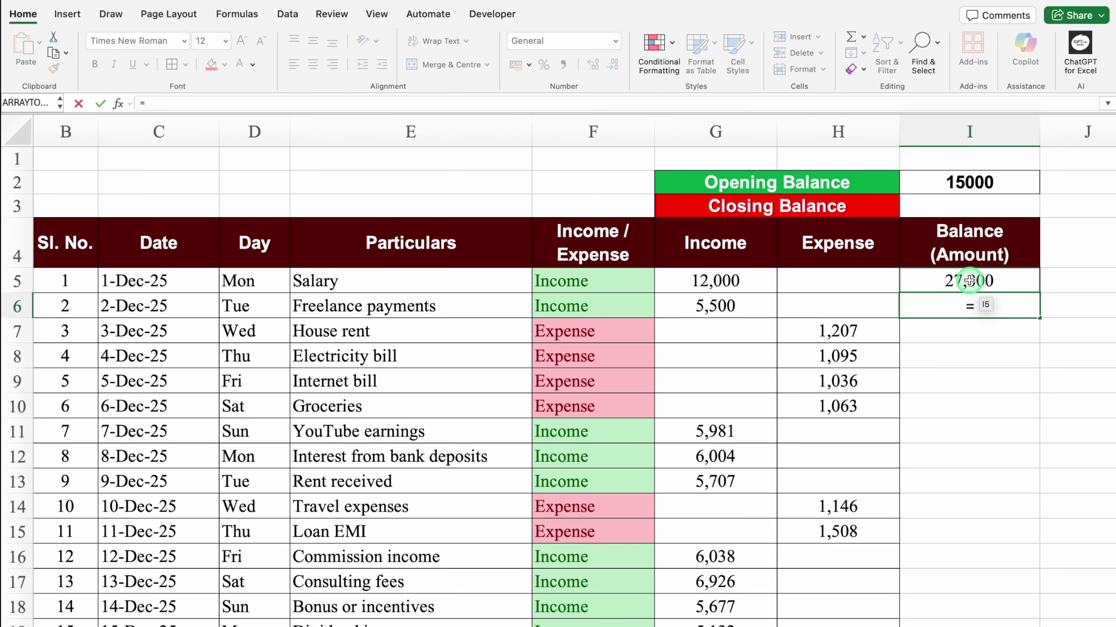
{"action": "left_click", "coordinate": [968, 279]}
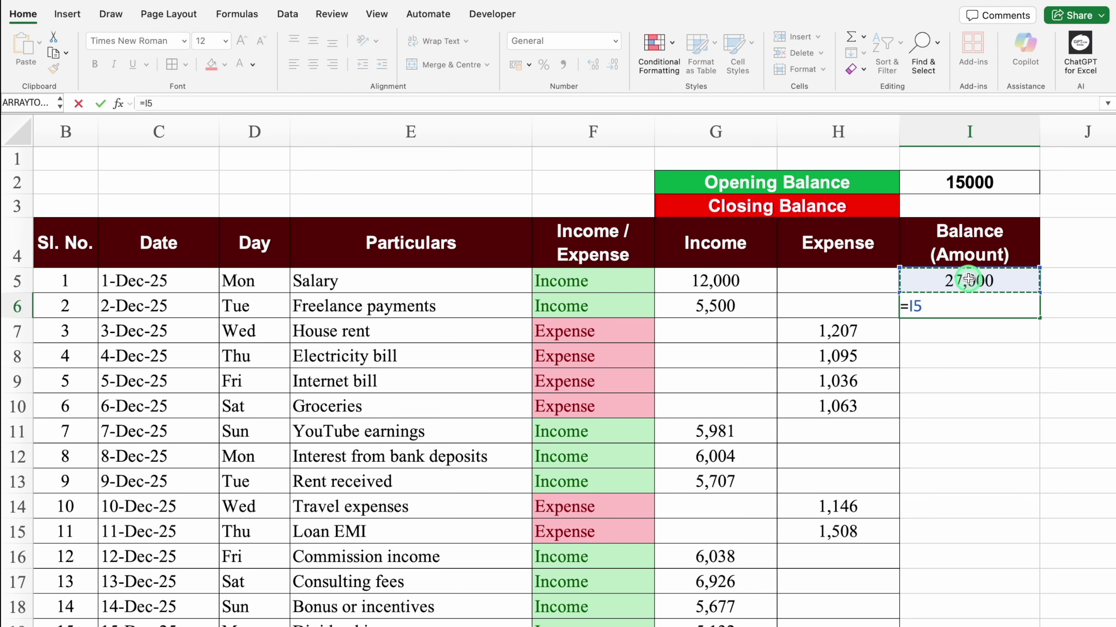
{"action": "type", "text": "+"}
{"action": "left_click", "coordinate": [745, 307]}
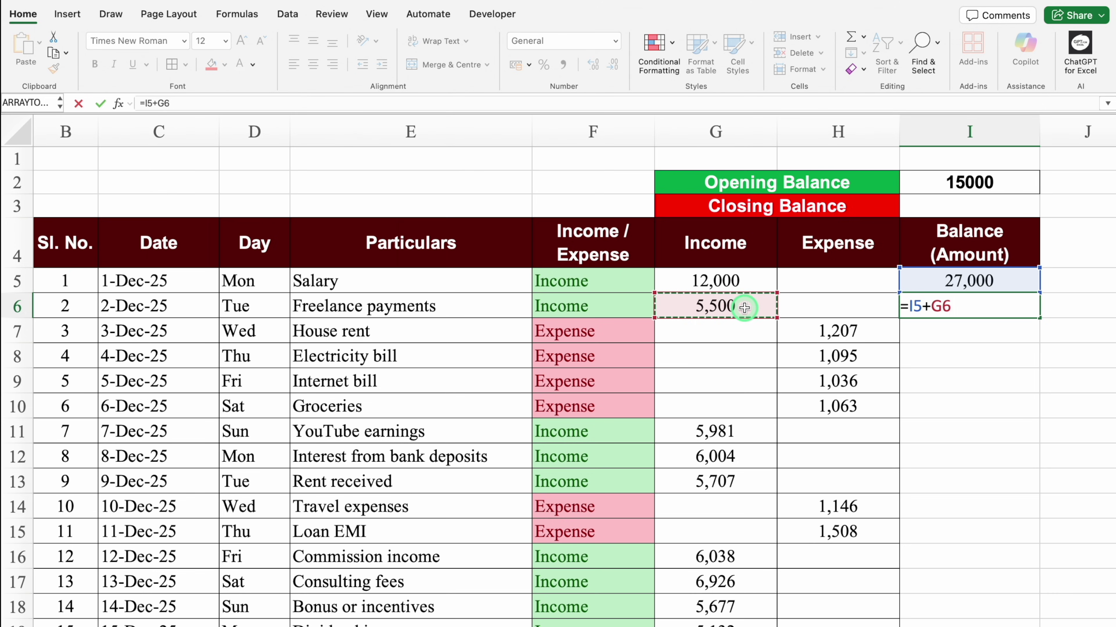
{"action": "type", "text": "-"}
{"action": "left_click", "coordinate": [833, 308]}
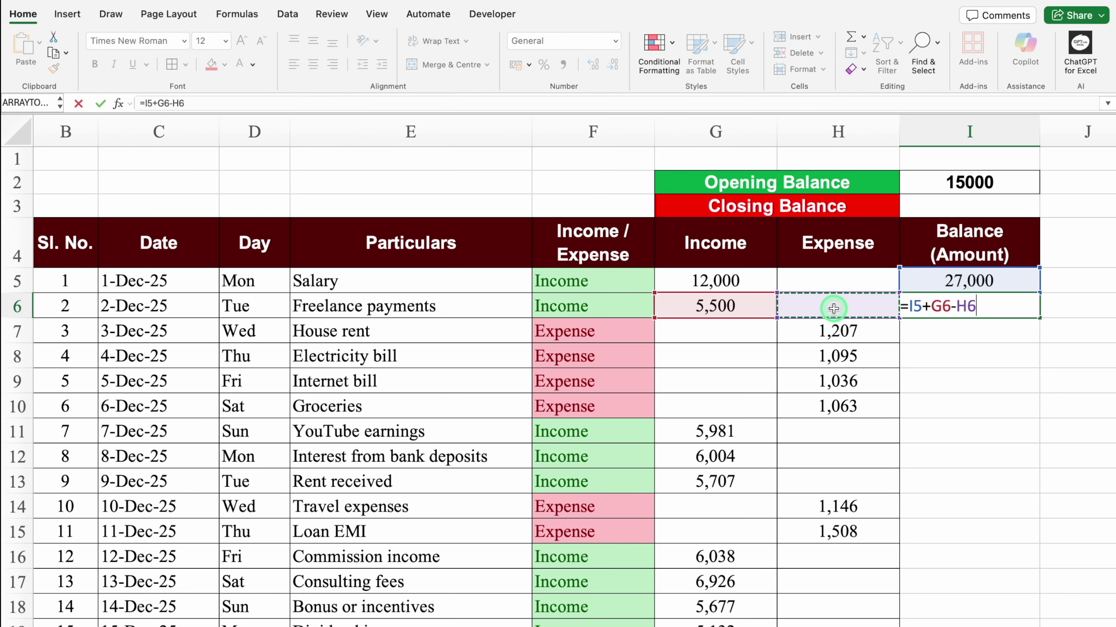
{"action": "key", "text": "Return"}
{"action": "left_click", "coordinate": [986, 280]}
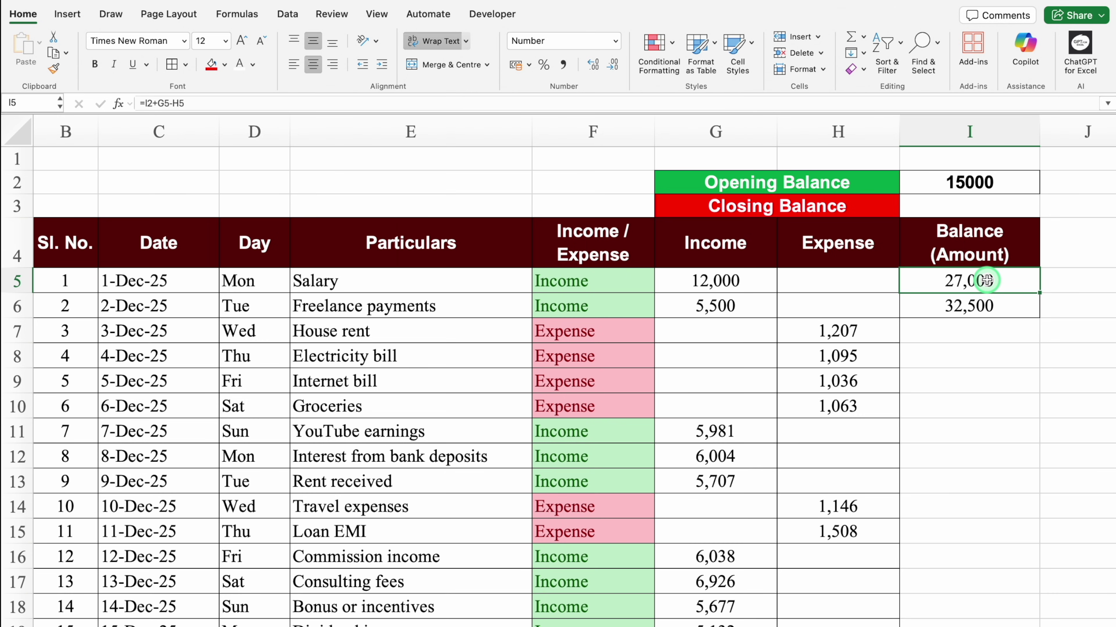
Step: Wrap the I6 balance formula in a blank check on Particulars so that it reads =IF(E6="","",I5+G6-H6)
{"action": "left_click", "coordinate": [934, 307]}
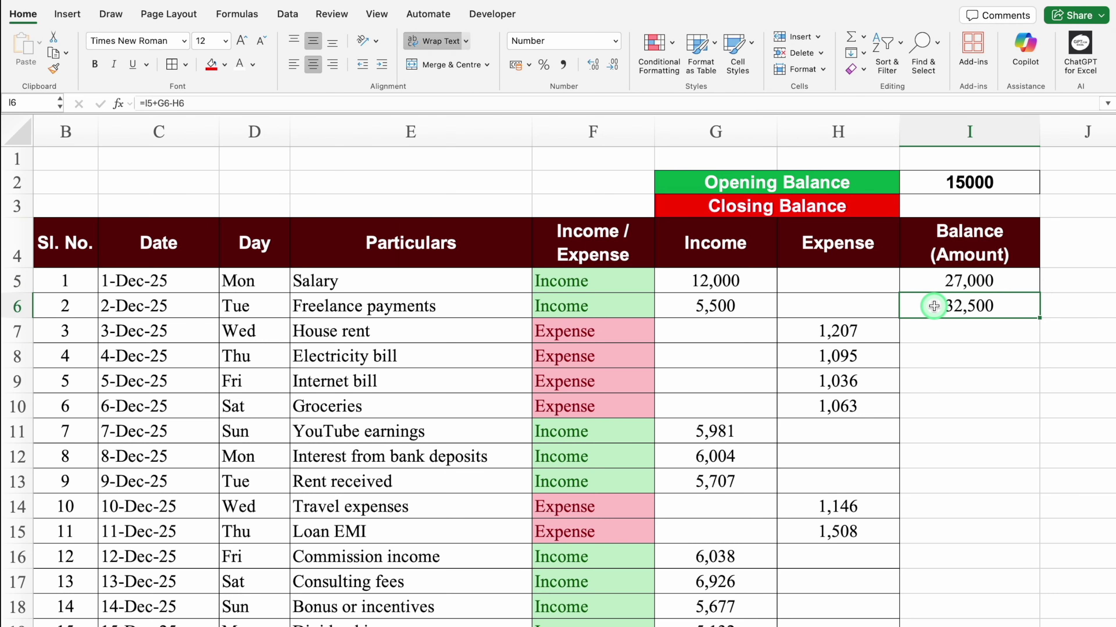
{"action": "double_click", "coordinate": [934, 306]}
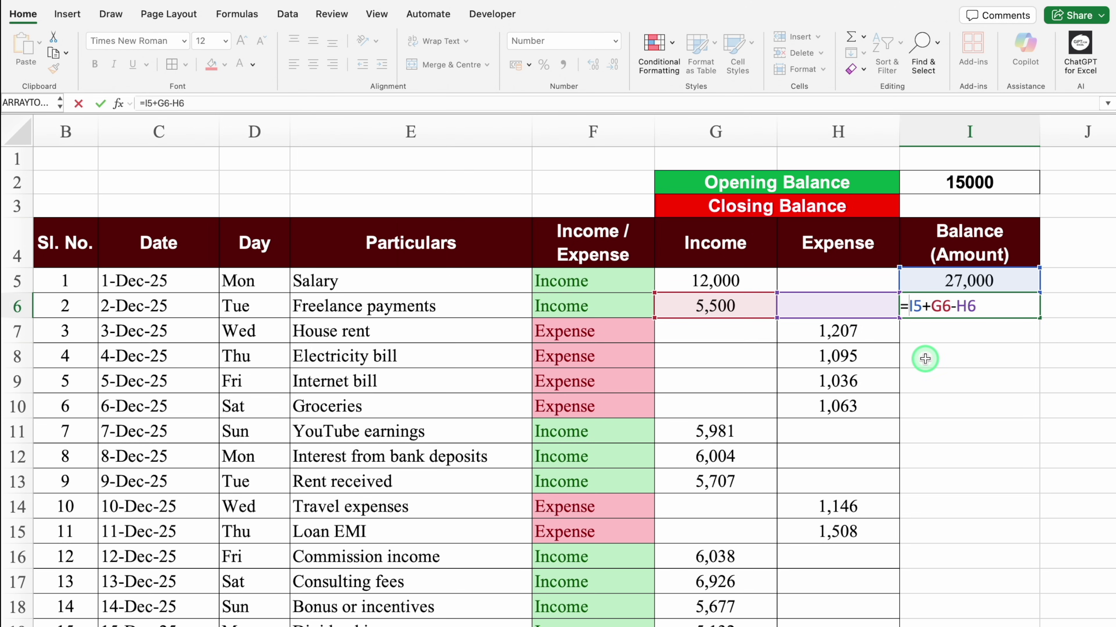
{"action": "type", "text": "IF("}
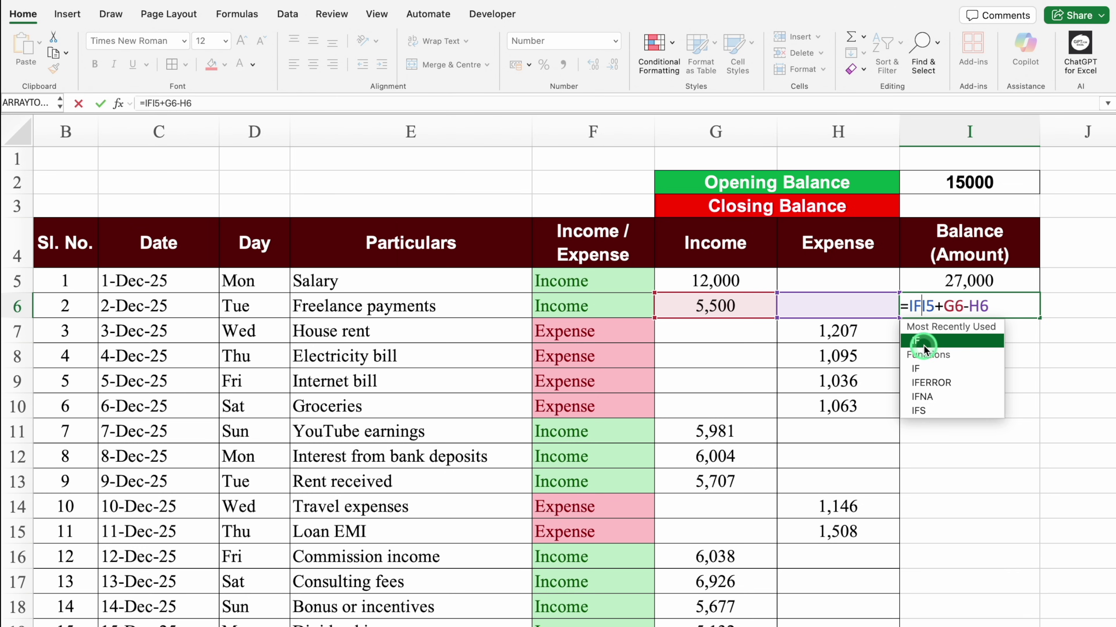
{"action": "left_click", "coordinate": [434, 306]}
{"action": "type", "text": "="}
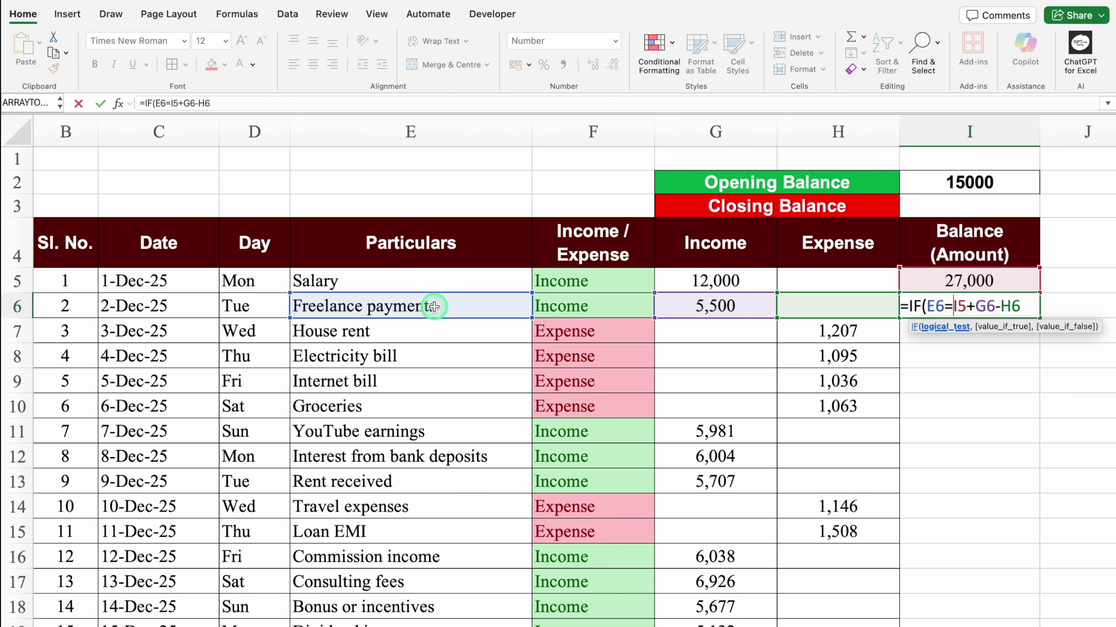
{"action": "type", "text": "\"\""}
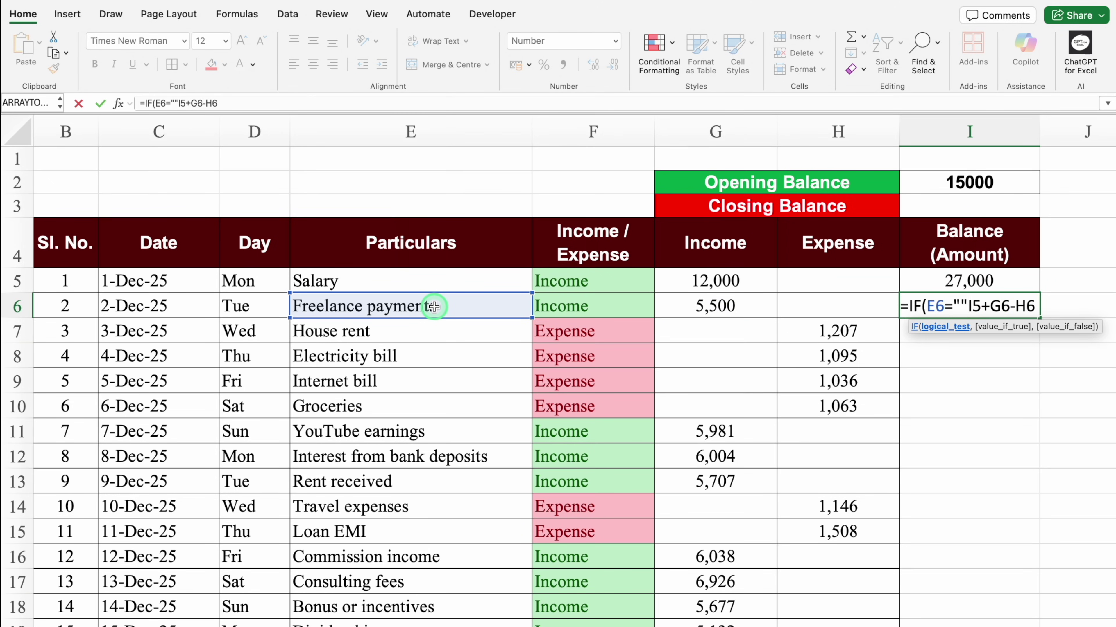
{"action": "type", "text": ","}
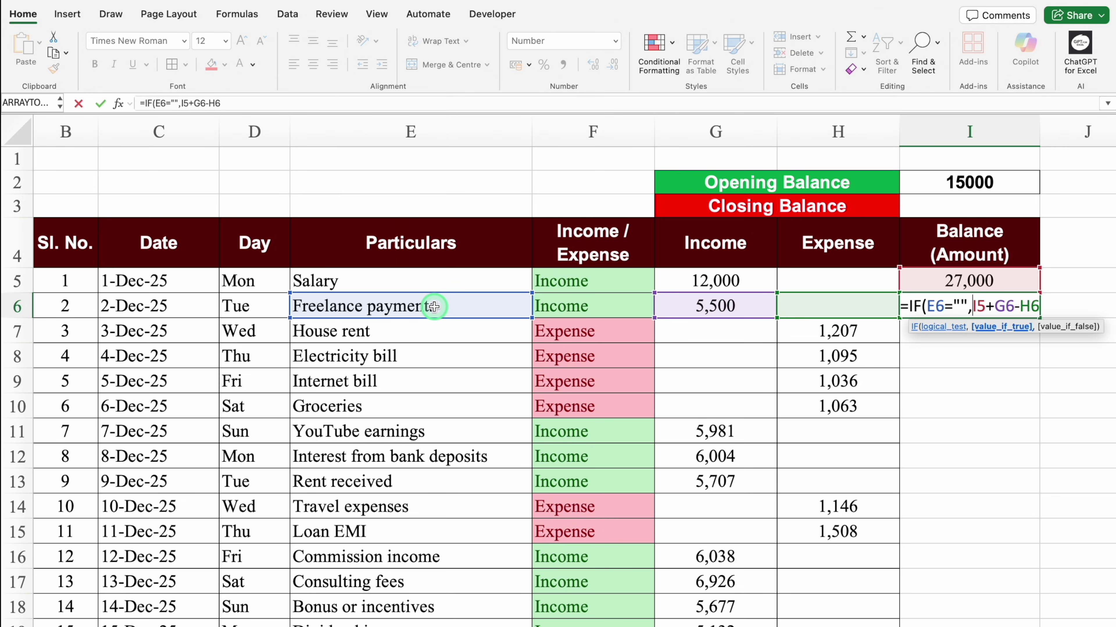
{"action": "type", "text": "\"\""}
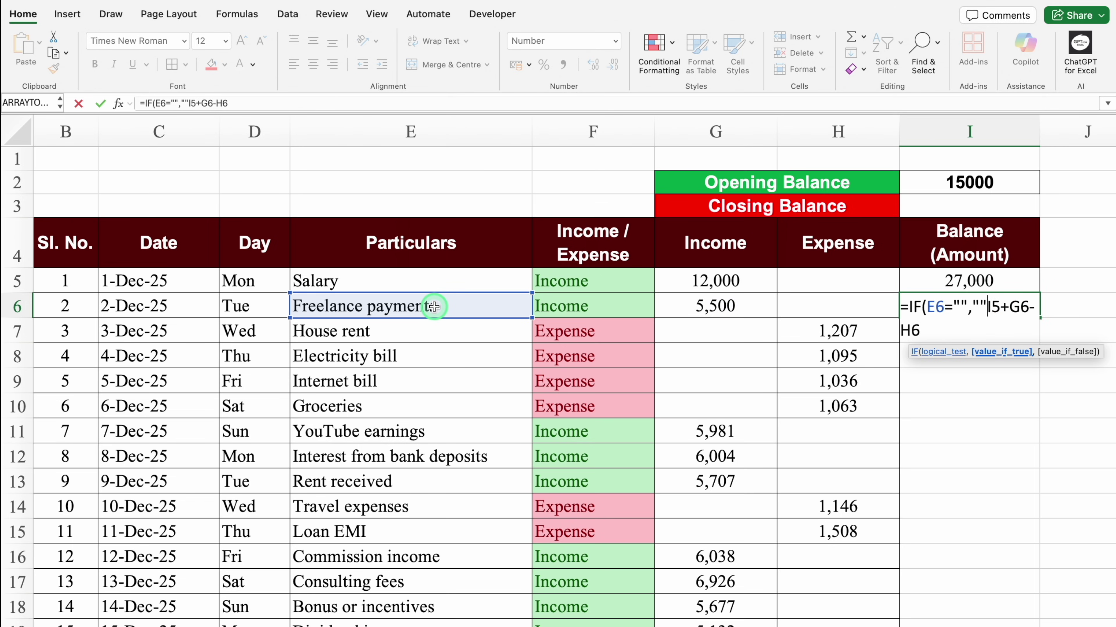
{"action": "type", "text": ","}
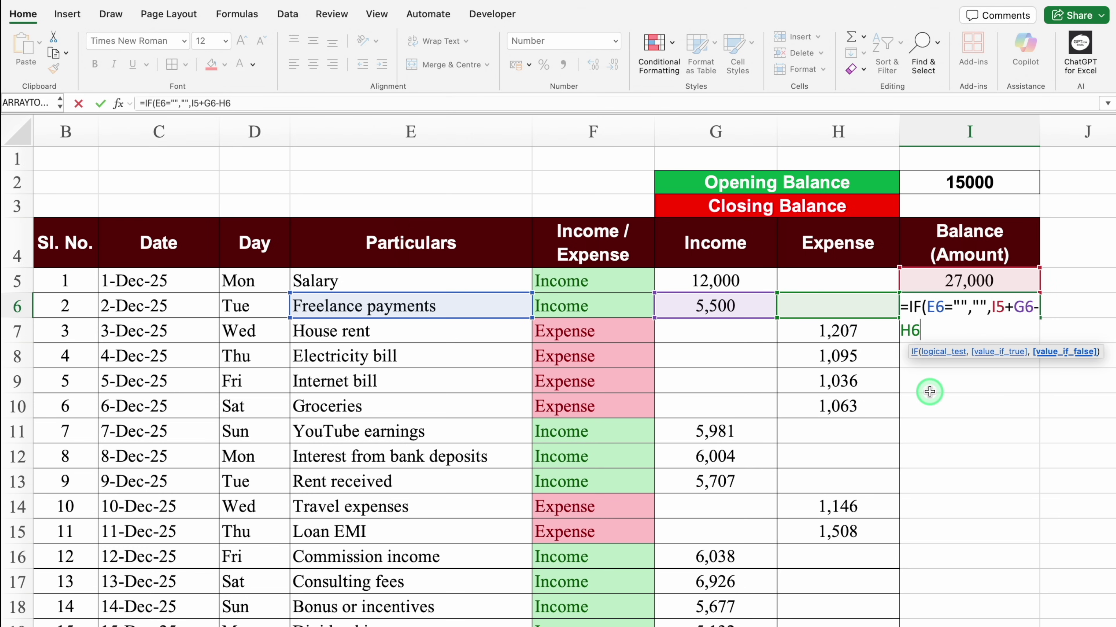
{"action": "type", "text": ")"}
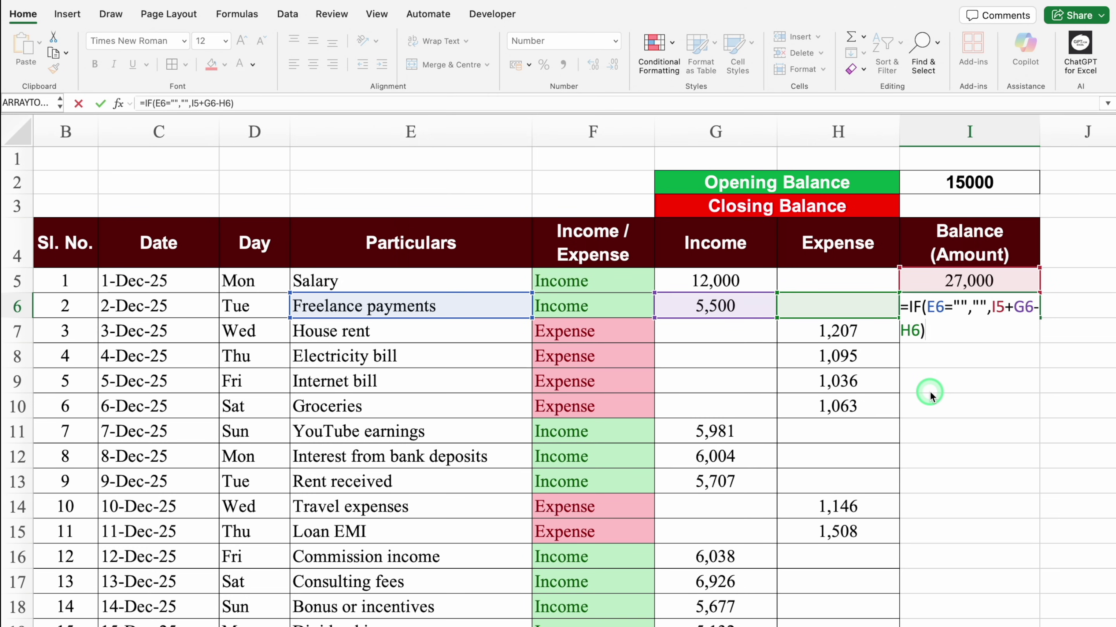
{"action": "key", "text": "Return"}
Step: Fill the I6 balance formula down column I past the last entry and check the balance in I29
{"action": "left_click", "coordinate": [928, 310]}
{"action": "mouse_move", "coordinate": [1039, 317]}
{"action": "left_mouse_down"}
{"action": "mouse_move", "coordinate": [1043, 567]}
{"action": "mouse_move", "coordinate": [1043, 500]}
{"action": "mouse_move", "coordinate": [1044, 563]}
{"action": "mouse_move", "coordinate": [1033, 550]}
{"action": "left_mouse_up"}
{"action": "left_click_drag", "start_coordinate": [1111, 289], "coordinate": [1105, 166]}
{"action": "left_click", "coordinate": [1006, 509]}
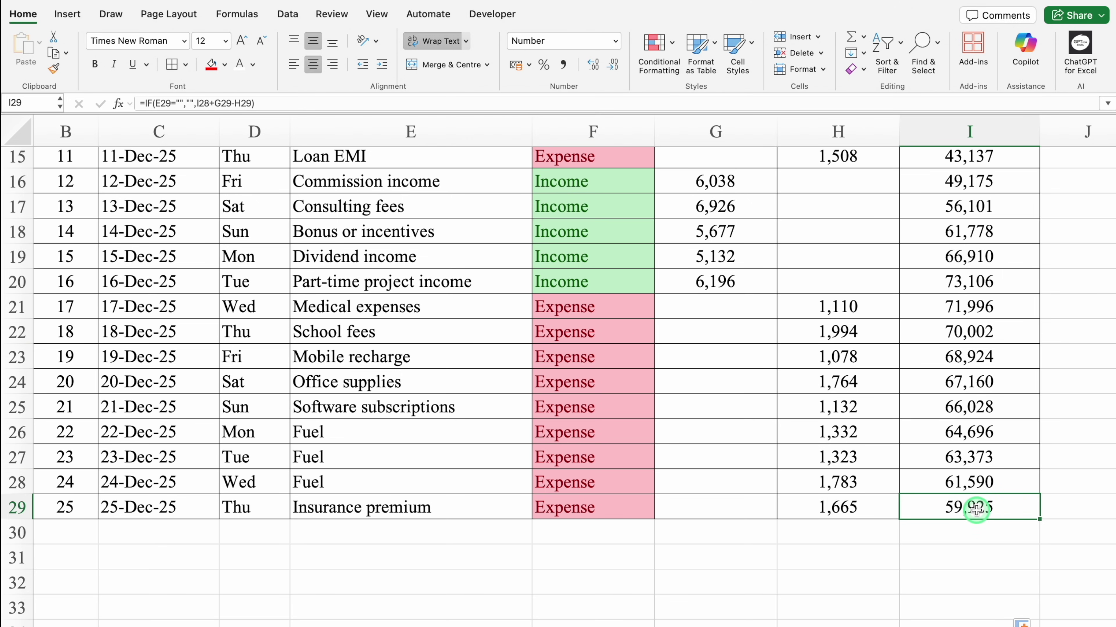
{"action": "left_click_drag", "start_coordinate": [1110, 173], "coordinate": [1104, 61]}
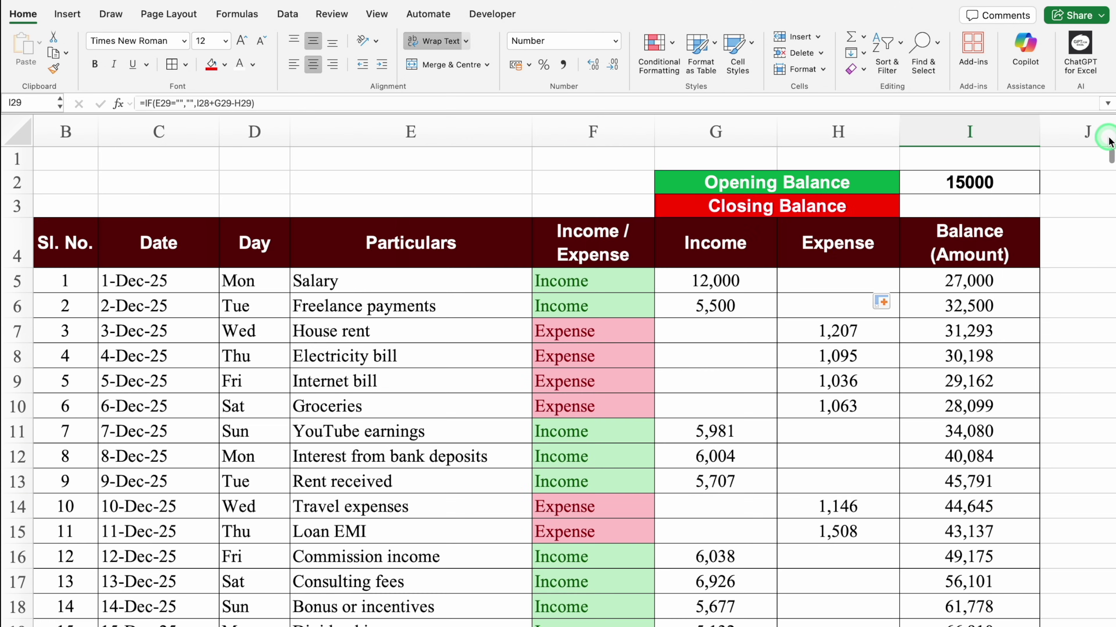
Step: Begin the closing balance formula in I3 with =LOOKUP(2,1/I5:I319<>"" as lookup value and lookup vector
{"action": "left_click", "coordinate": [956, 205]}
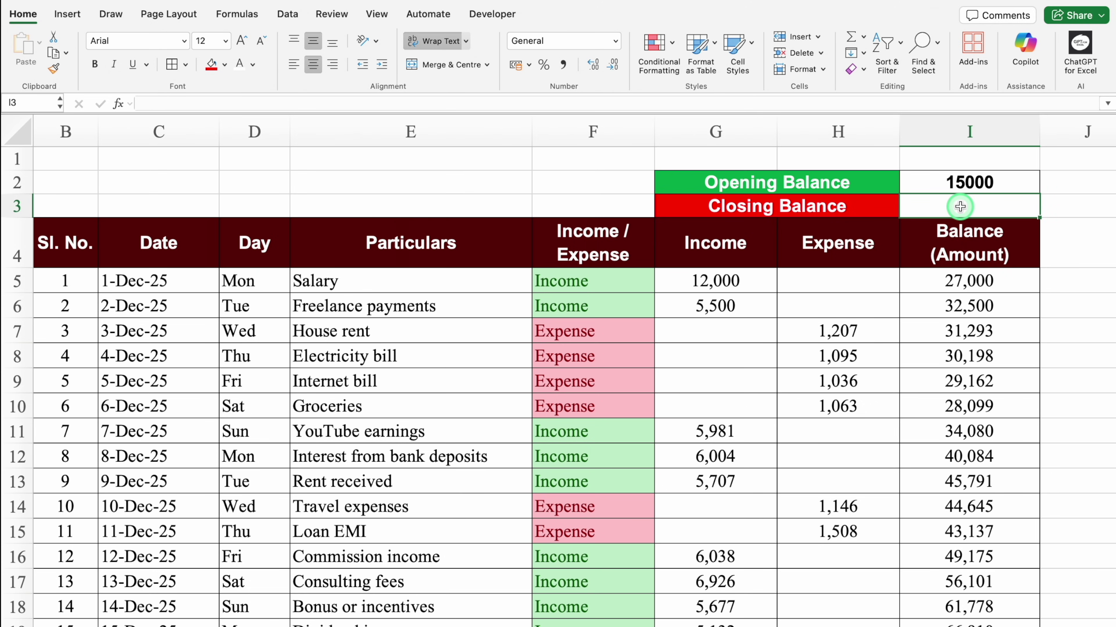
{"action": "type", "text": "="}
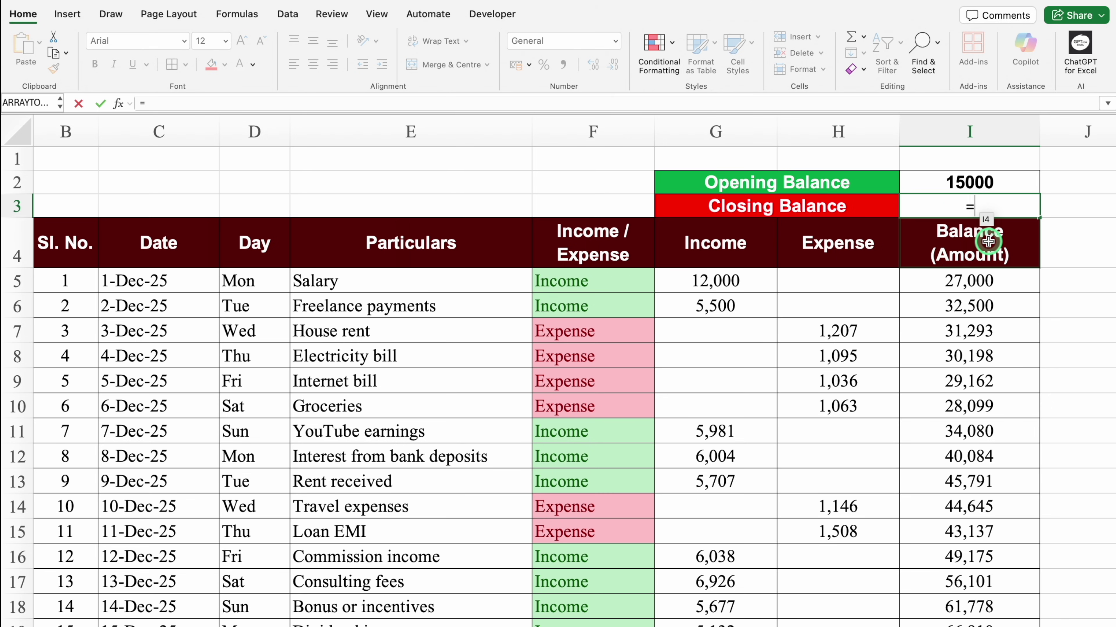
{"action": "type", "text": "LOO"}
{"action": "double_click", "coordinate": [959, 238]}
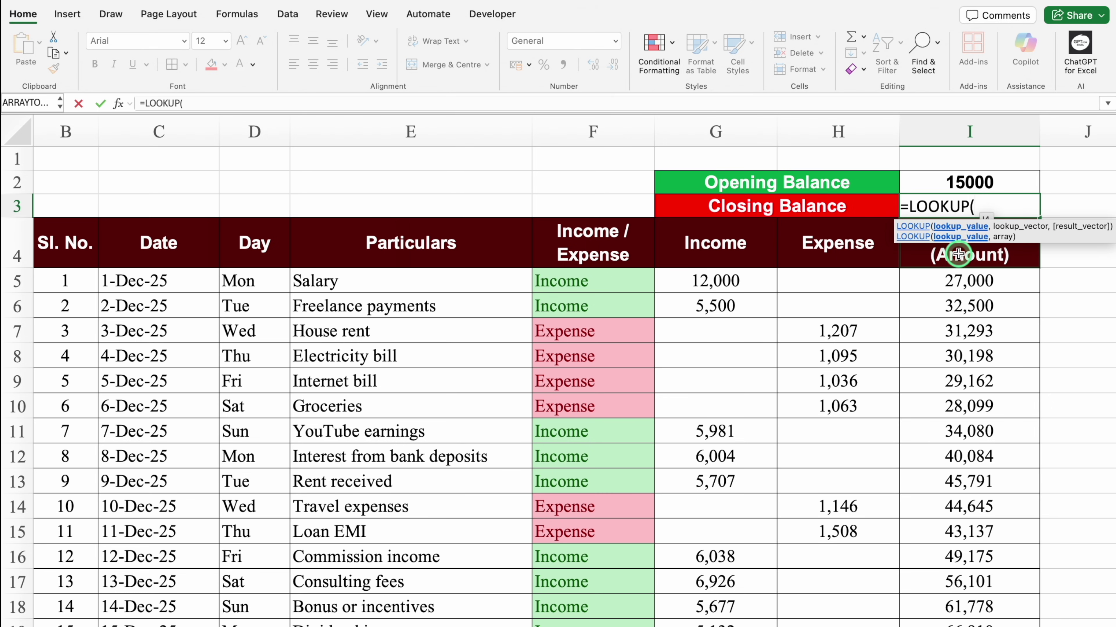
{"action": "scroll", "coordinate": [959, 254], "scroll_direction": "right", "scroll_amount": 1}
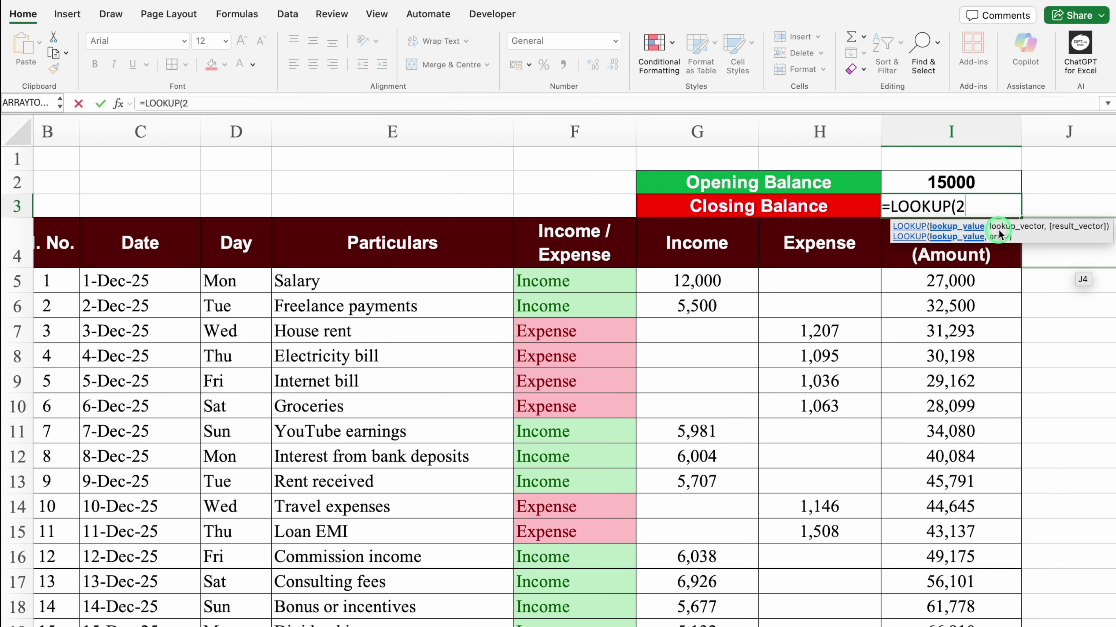
{"action": "type", "text": "2,1/"}
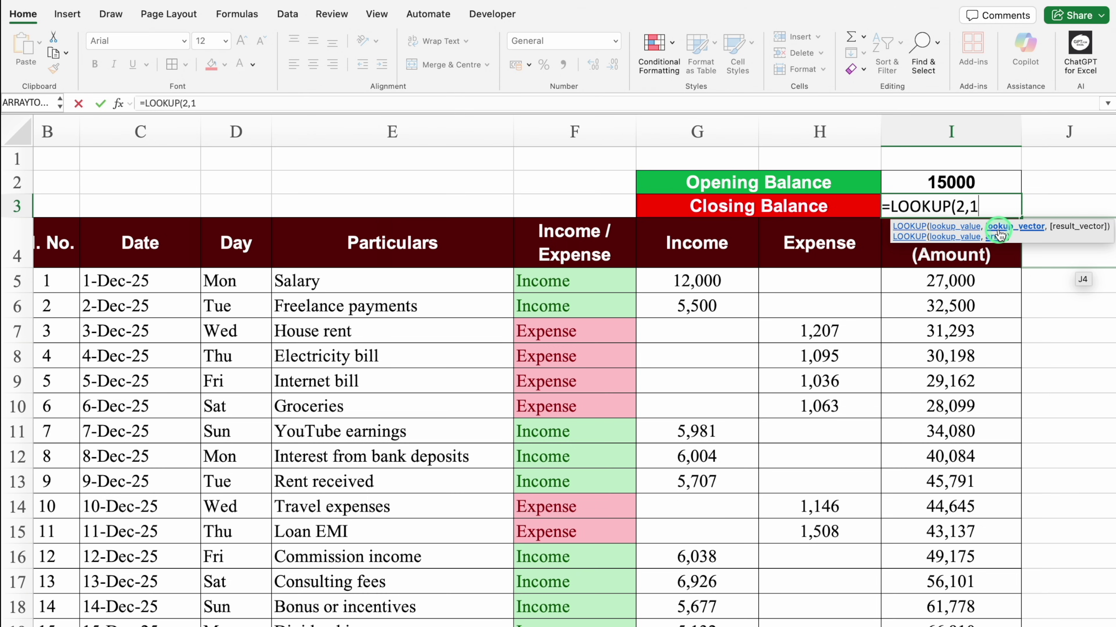
{"action": "left_click", "coordinate": [987, 281]}
{"action": "left_click_drag", "start_coordinate": [987, 281], "coordinate": [976, 583]}
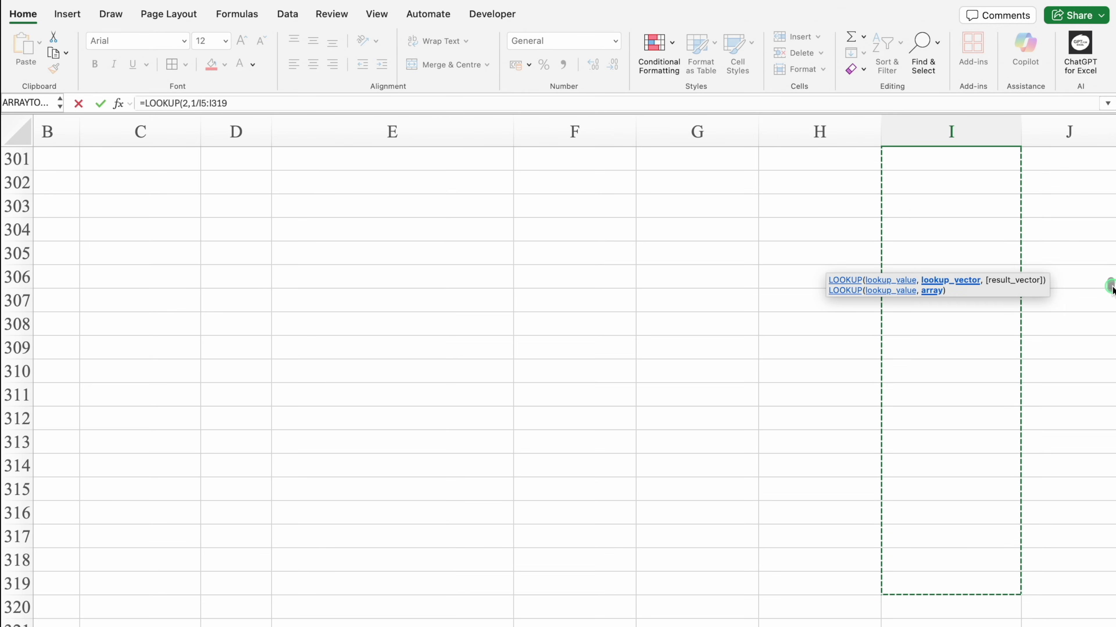
{"action": "scroll", "coordinate": [1111, 286], "scroll_direction": "up", "scroll_amount": 20}
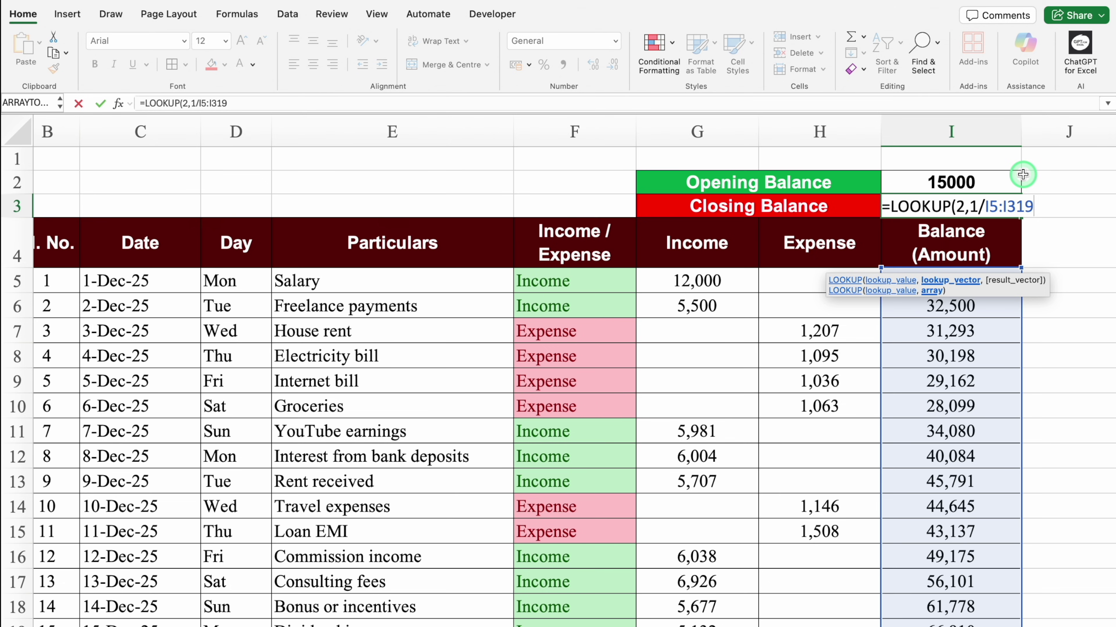
{"action": "type", "text": "<>"}
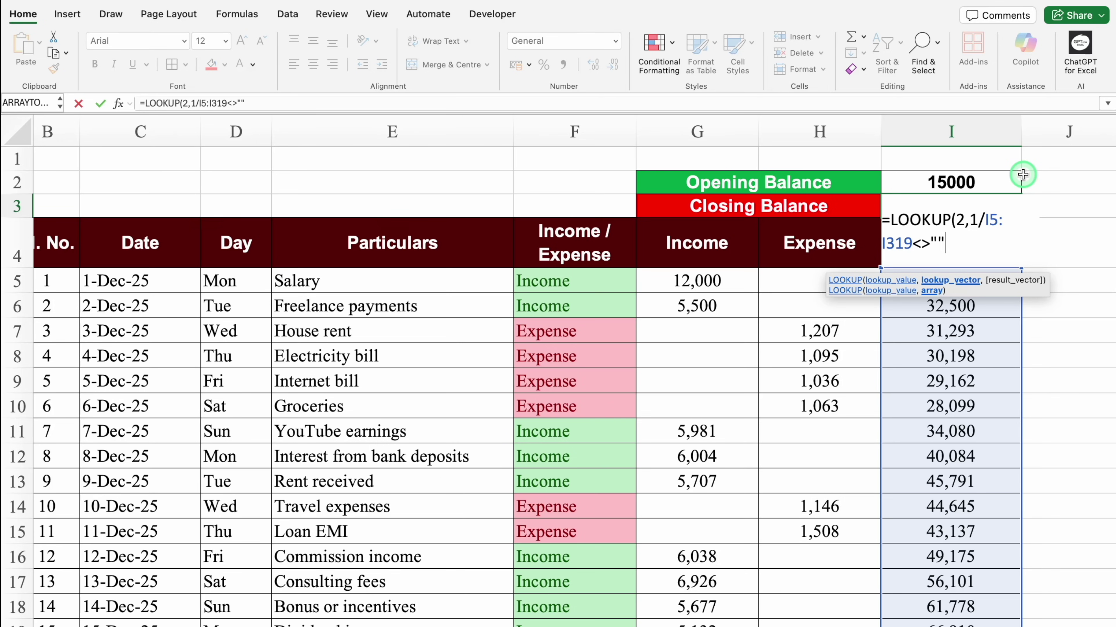
Step: Complete the closing balance formula with I5:I319 as the result vector, then reselect I3
{"action": "type", "text": ","}
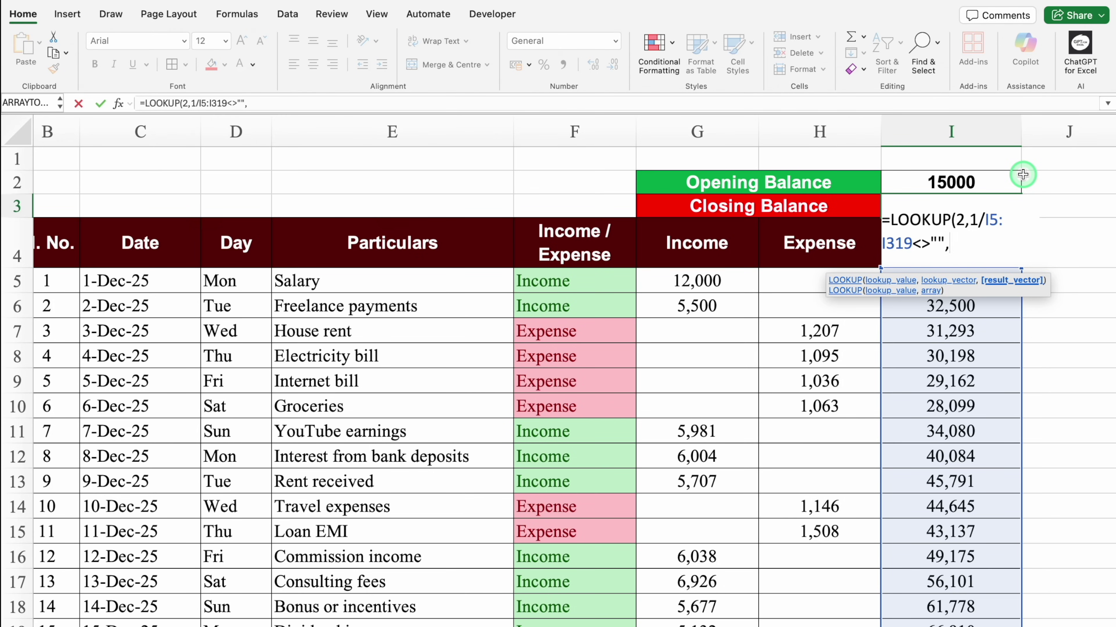
{"action": "left_click", "coordinate": [959, 279]}
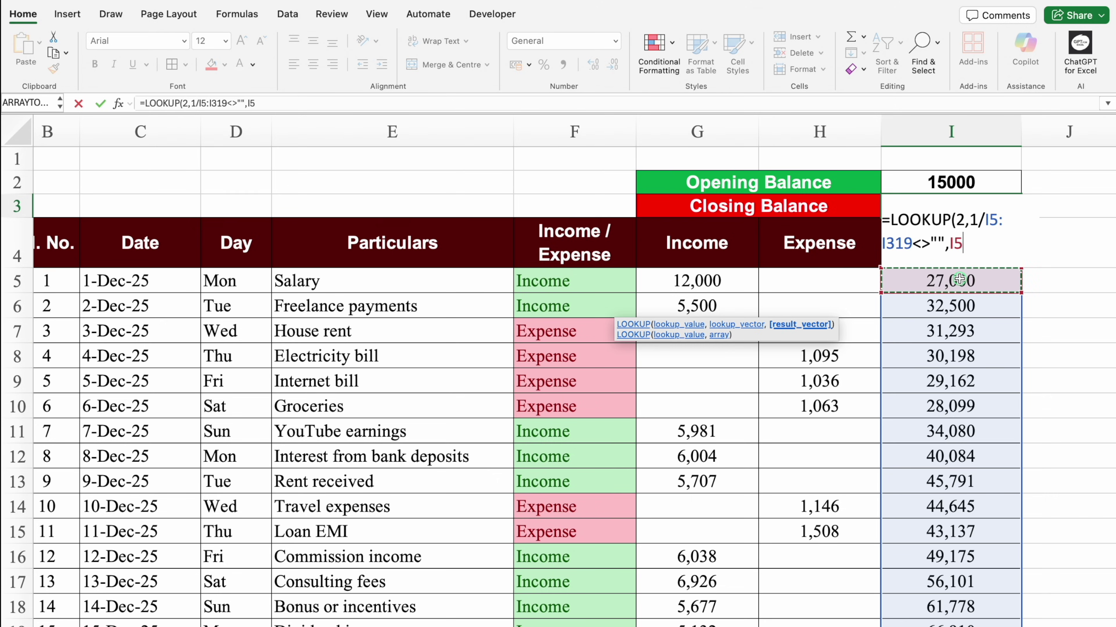
{"action": "left_click_drag", "start_coordinate": [959, 280], "coordinate": [1105, 123]}
{"action": "type", "text": ")"}
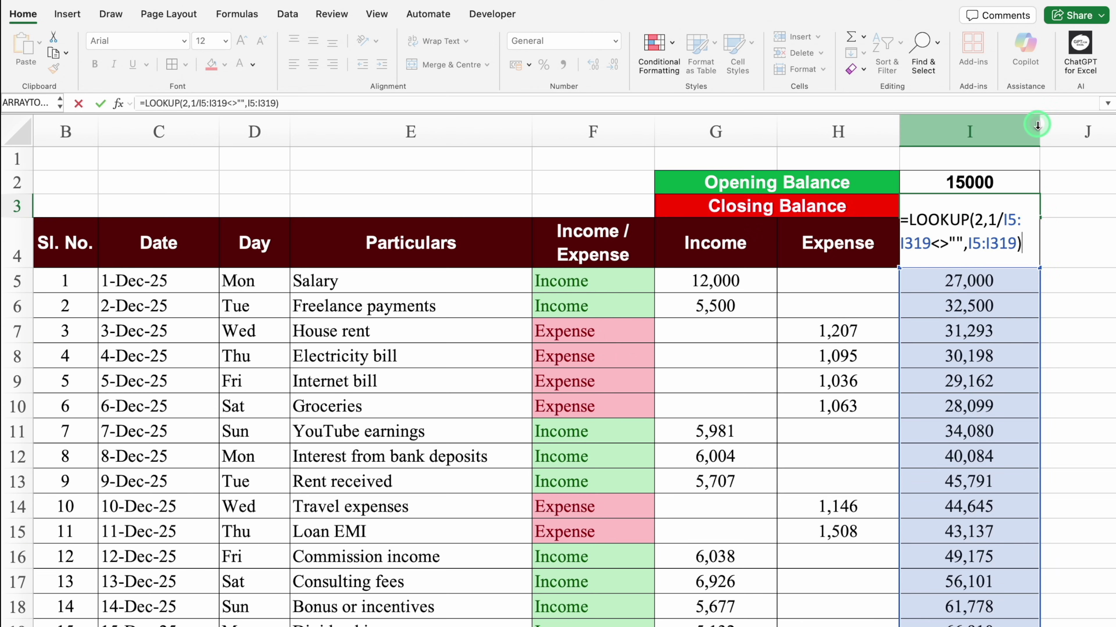
{"action": "key", "text": "Return"}
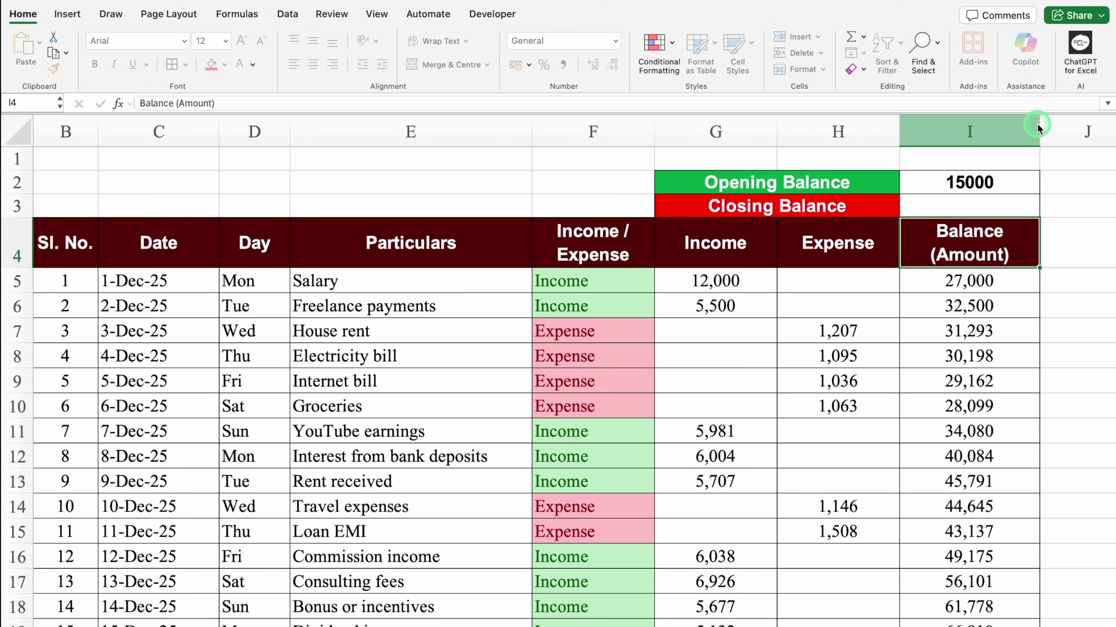
{"action": "left_click", "coordinate": [1037, 205]}
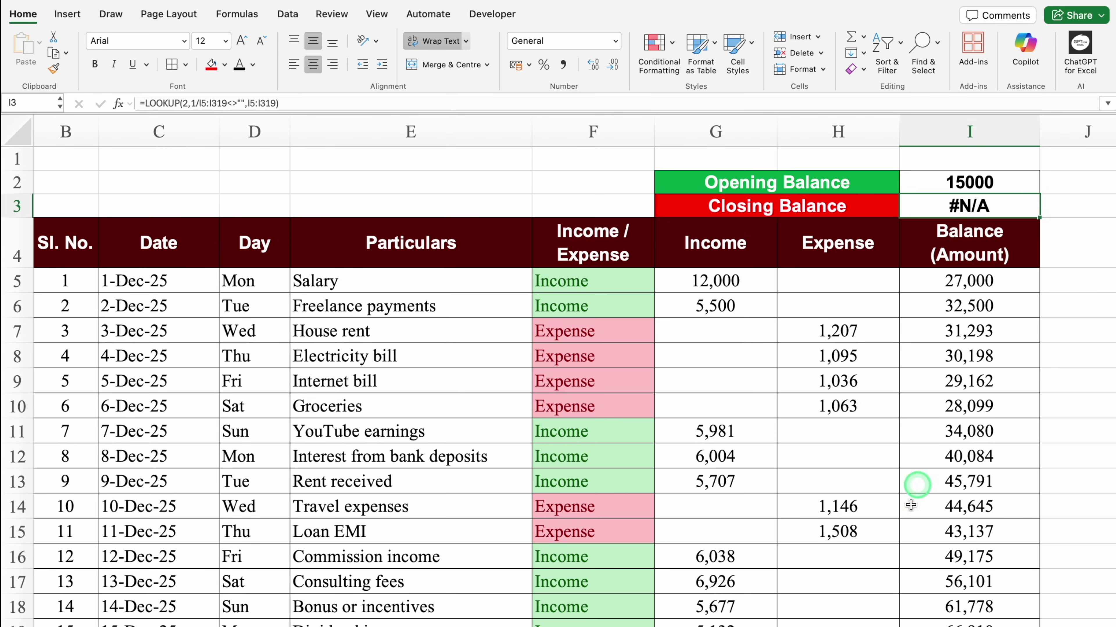
Step: Bracket the blank test in the I3 closing balance formula so it reads =LOOKUP(2,1/(I5:I319<>""),I5:I319)
{"action": "scroll", "coordinate": [1021, 448], "scroll_direction": "right", "scroll_amount": 1}
{"action": "scroll", "coordinate": [1014, 203], "scroll_direction": "right", "scroll_amount": 5}
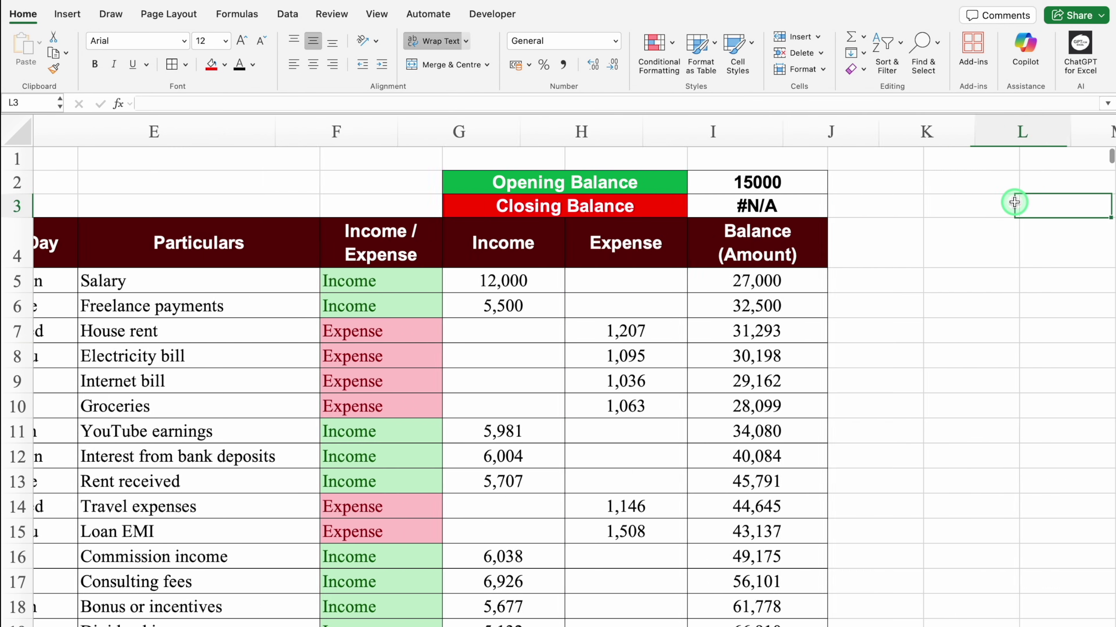
{"action": "double_click", "coordinate": [519, 202]}
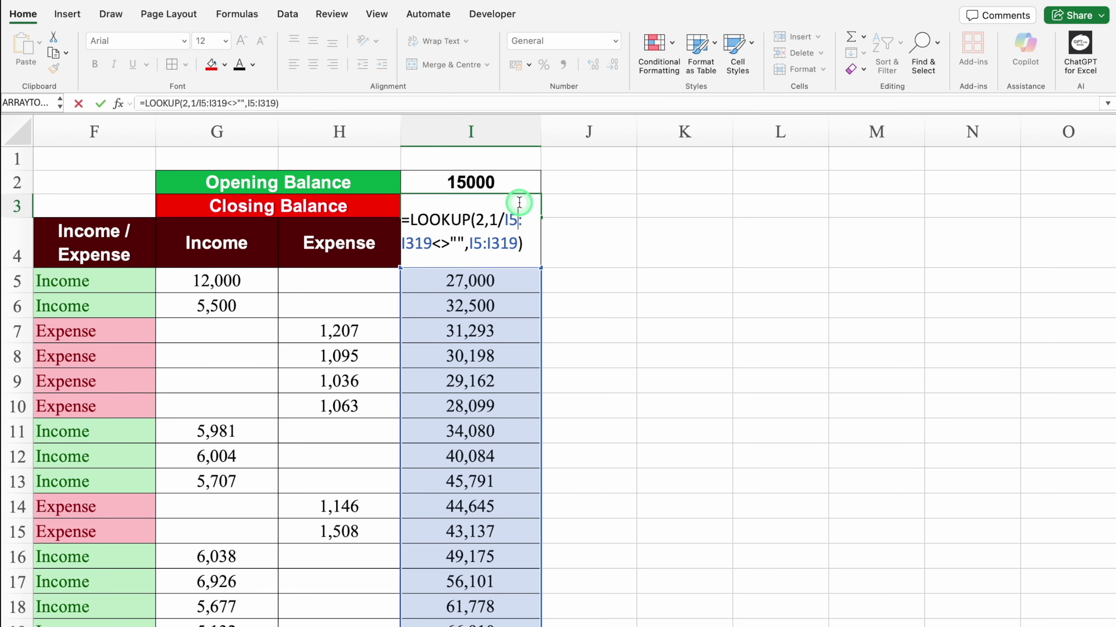
{"action": "left_click", "coordinate": [504, 220]}
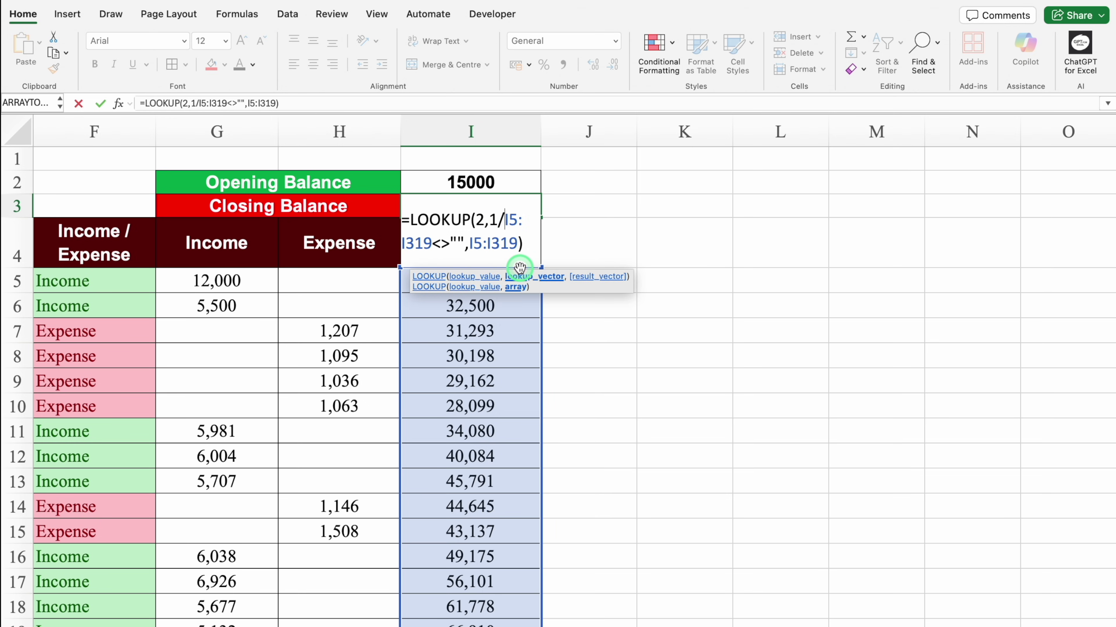
{"action": "type", "text": "("}
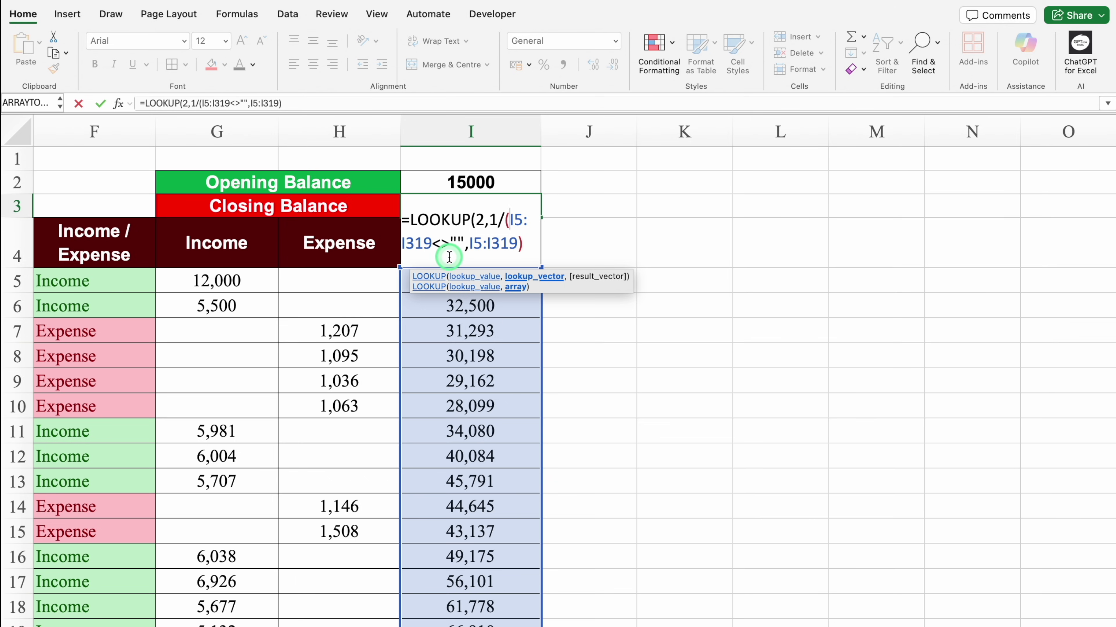
{"action": "left_click", "coordinate": [465, 244]}
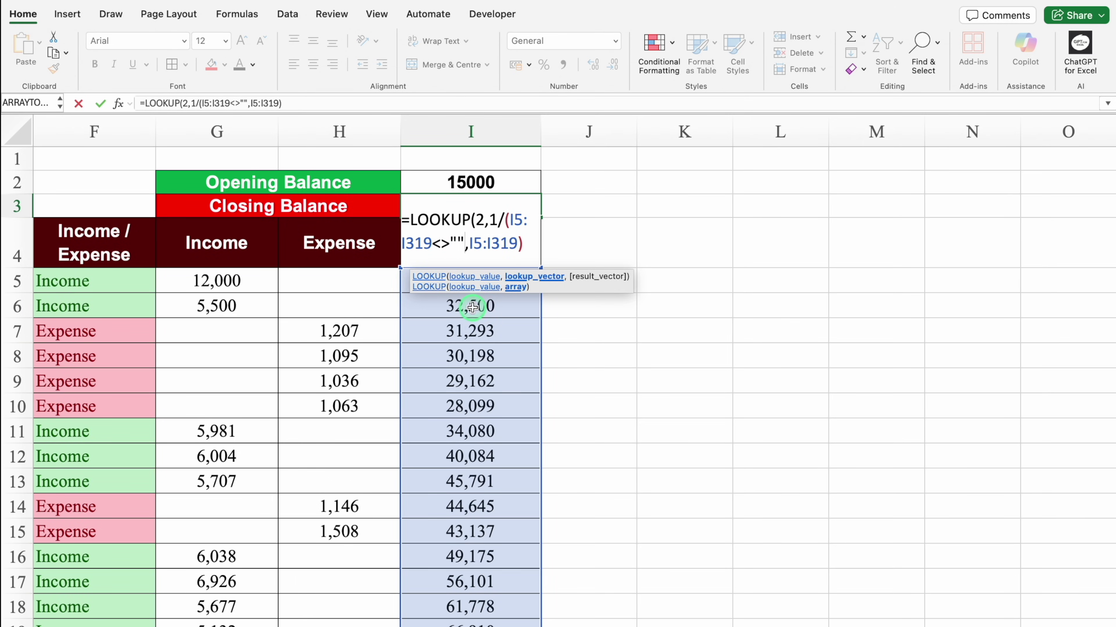
{"action": "type", "text": ")"}
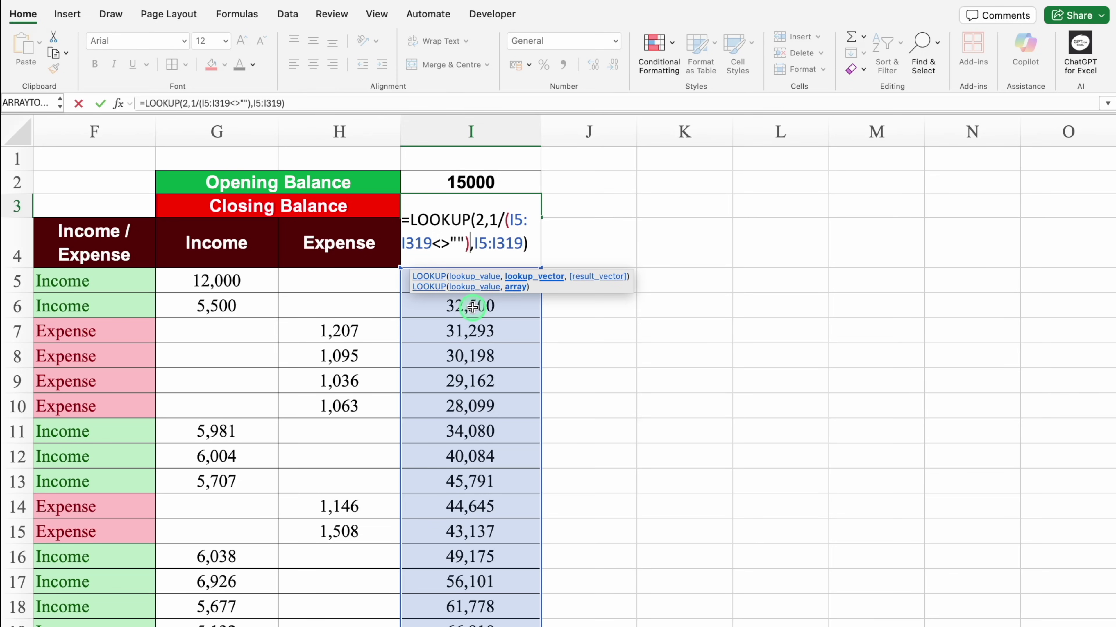
{"action": "key", "text": "ctrl+Return"}
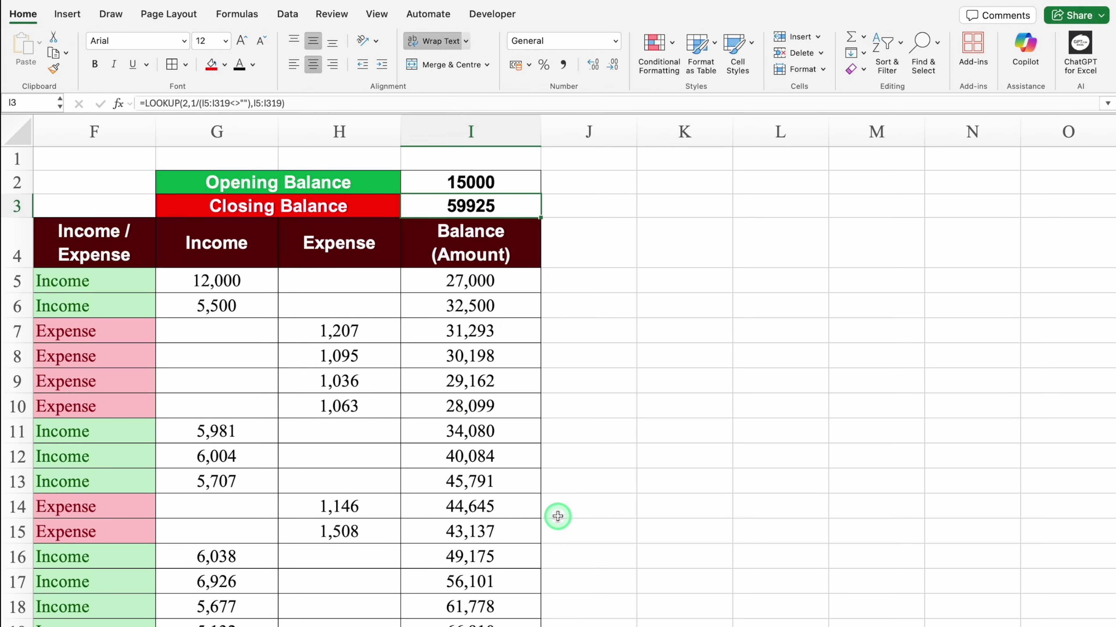
Step: Delete the formula explanation text box after reviewing I3, and narrow column I until its header wraps onto two lines
{"action": "key", "text": "F2"}
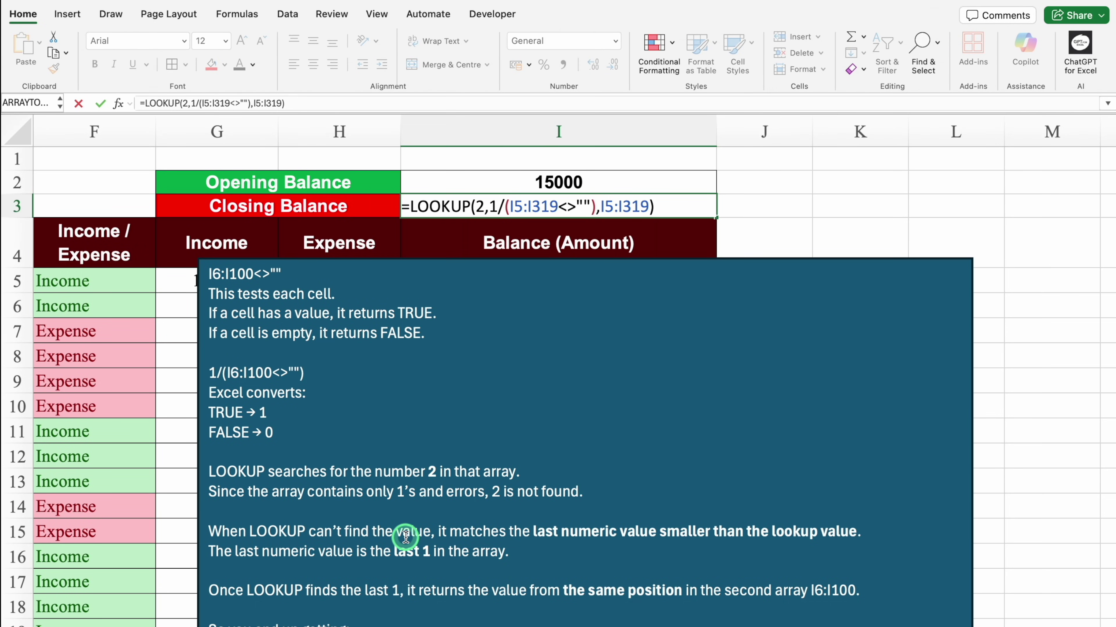
{"action": "left_click", "coordinate": [708, 404]}
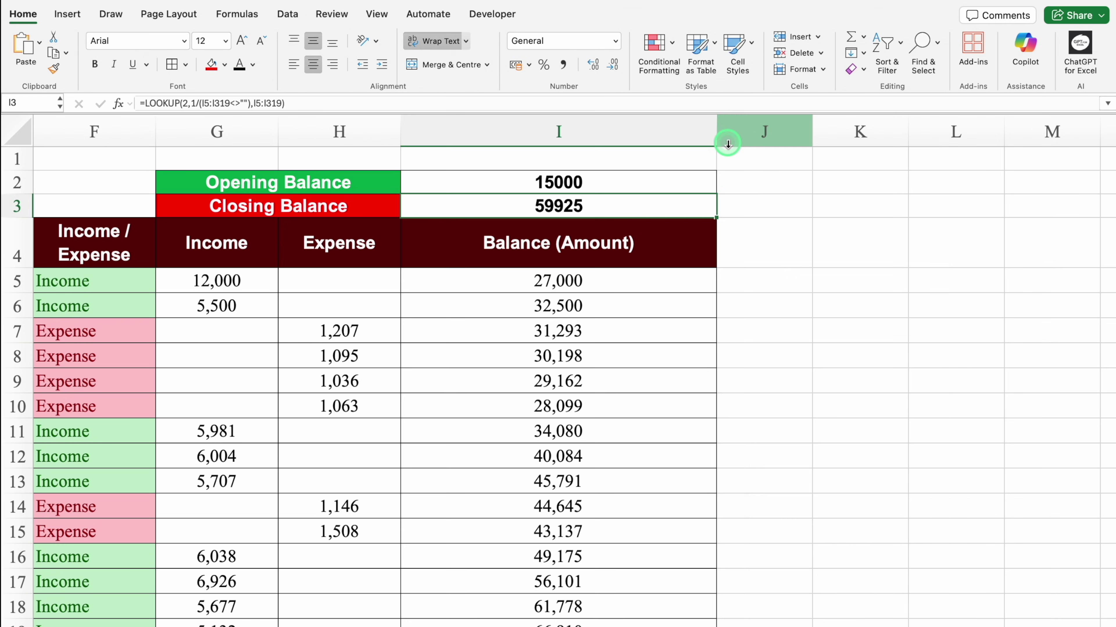
{"action": "key", "text": "Escape"}
{"action": "key", "text": "Delete"}
{"action": "left_click_drag", "start_coordinate": [716, 132], "coordinate": [552, 131]}
Step: Fill the opening balance cell I2 with the lightest green and the closing balance cell I3 with the lightest orange
{"action": "scroll", "coordinate": [773, 624], "scroll_direction": "left", "scroll_amount": 5}
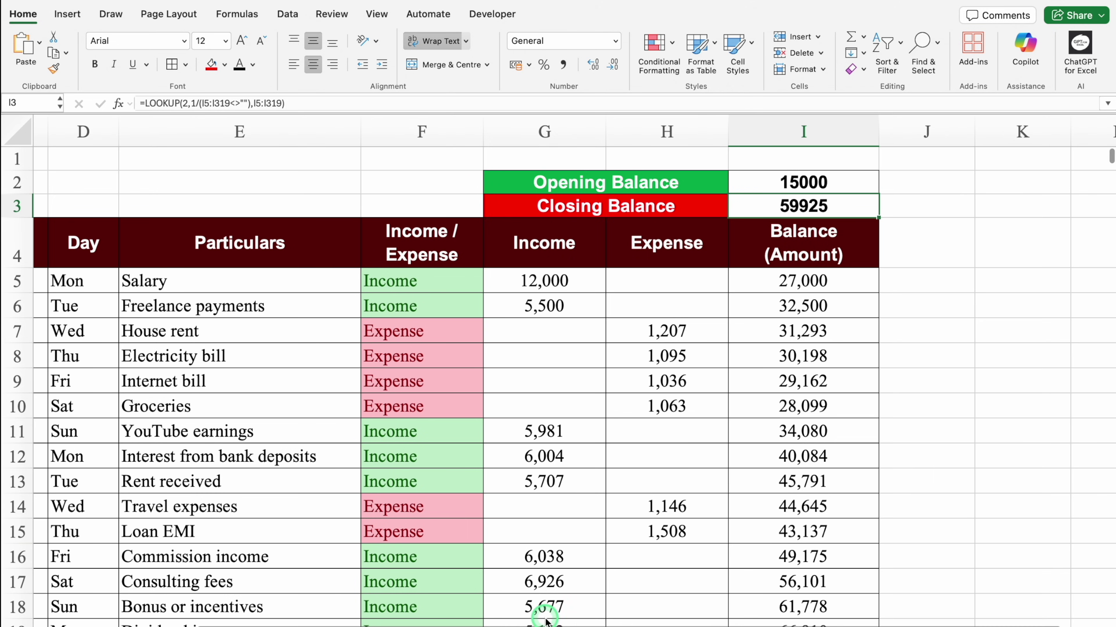
{"action": "left_click", "coordinate": [769, 184]}
{"action": "left_click", "coordinate": [225, 64]}
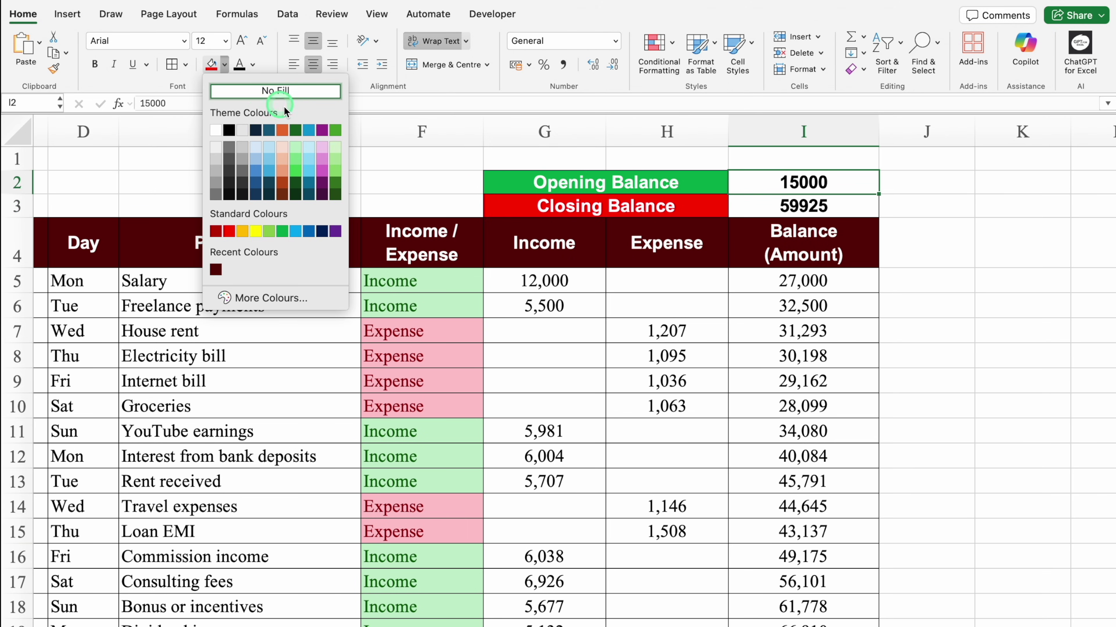
{"action": "left_click", "coordinate": [335, 148]}
{"action": "left_click", "coordinate": [769, 205]}
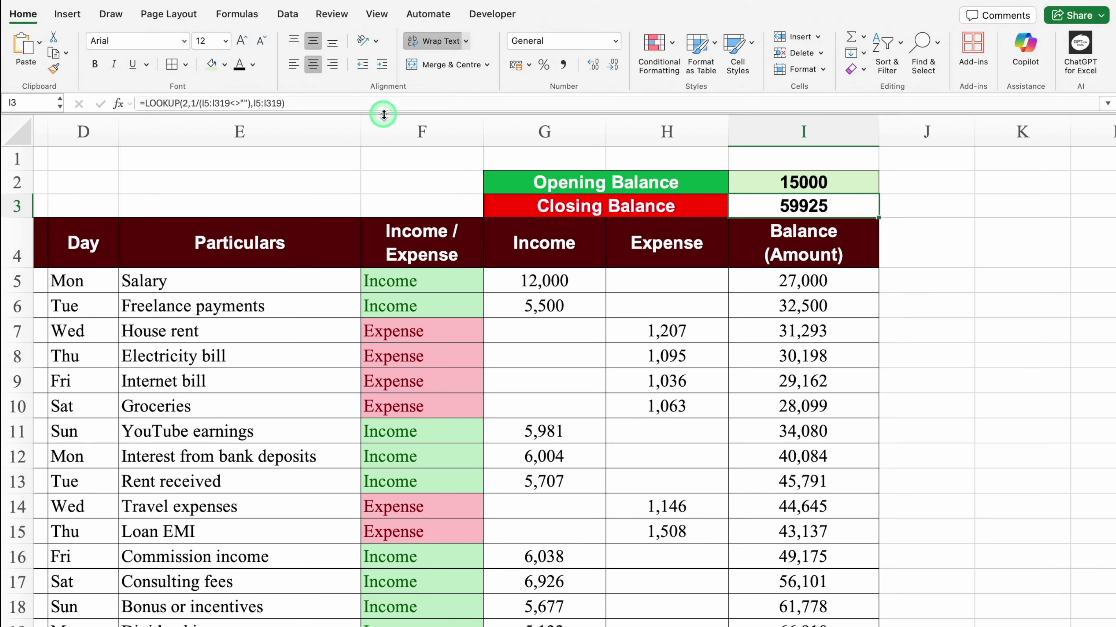
{"action": "left_click", "coordinate": [224, 65]}
{"action": "left_click", "coordinate": [282, 152]}
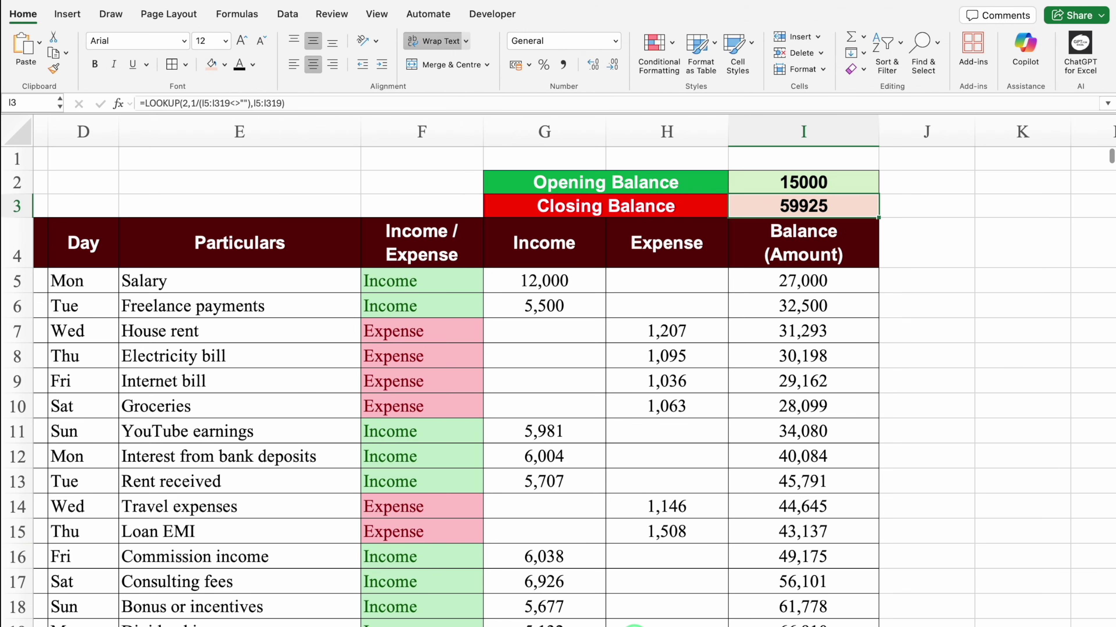
Step: Enter the label Start Month in cell F2, beside the opening balance heading
{"action": "scroll", "coordinate": [558, 373], "scroll_direction": "left", "scroll_amount": 5}
{"action": "left_click", "coordinate": [606, 182]}
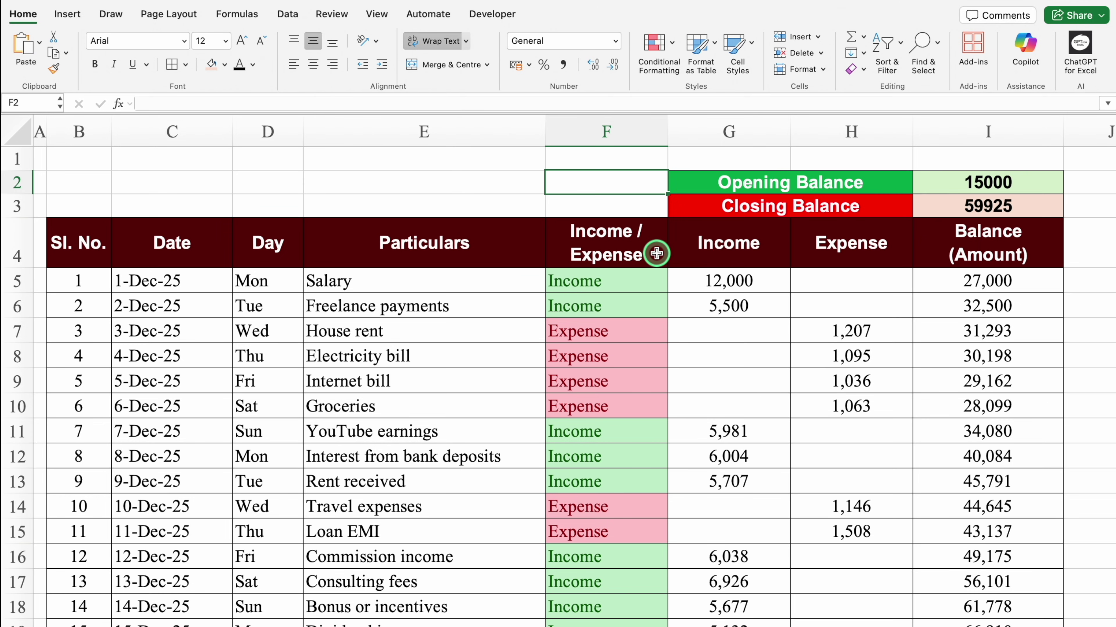
{"action": "type", "text": "Start Month"}
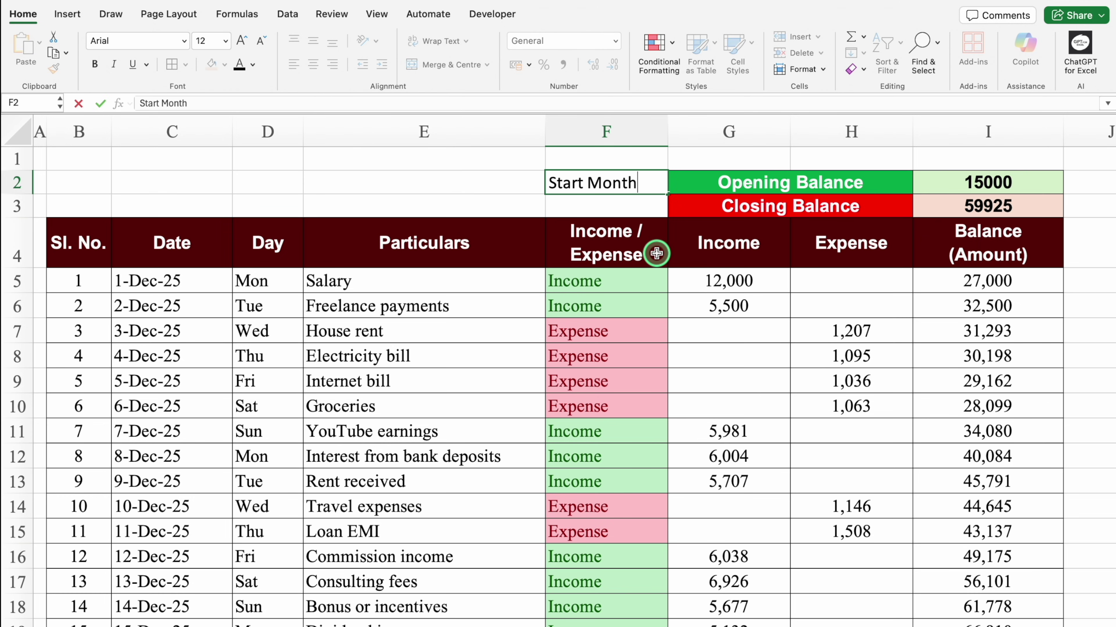
{"action": "key", "text": "Return"}
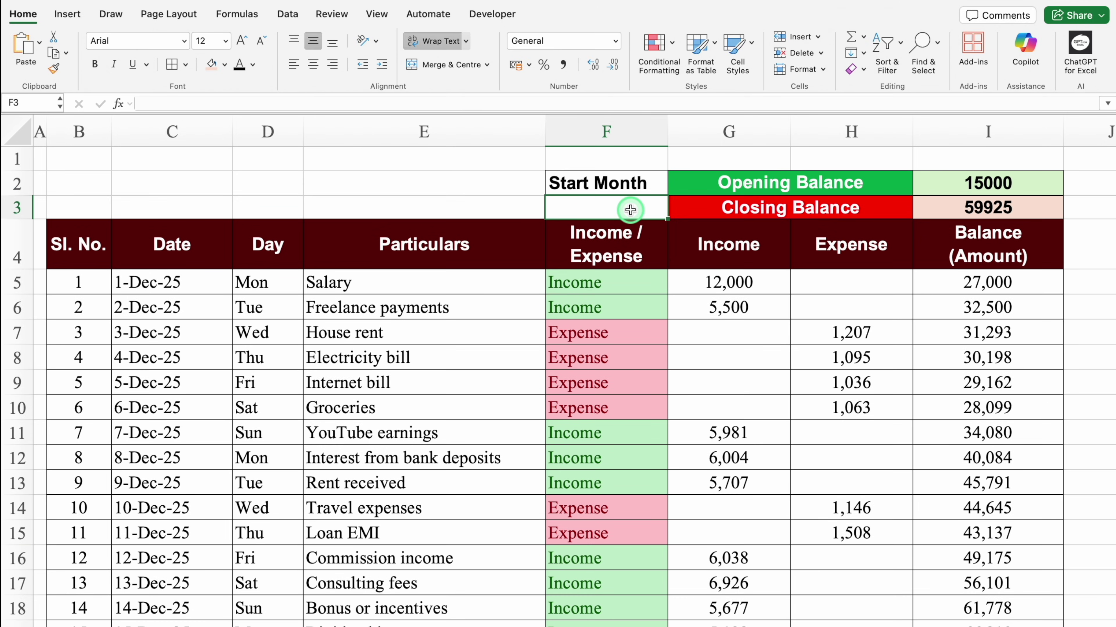
Step: Link F3 to the first date with =C5 and centre the cell horizontally
{"action": "type", "text": "="}
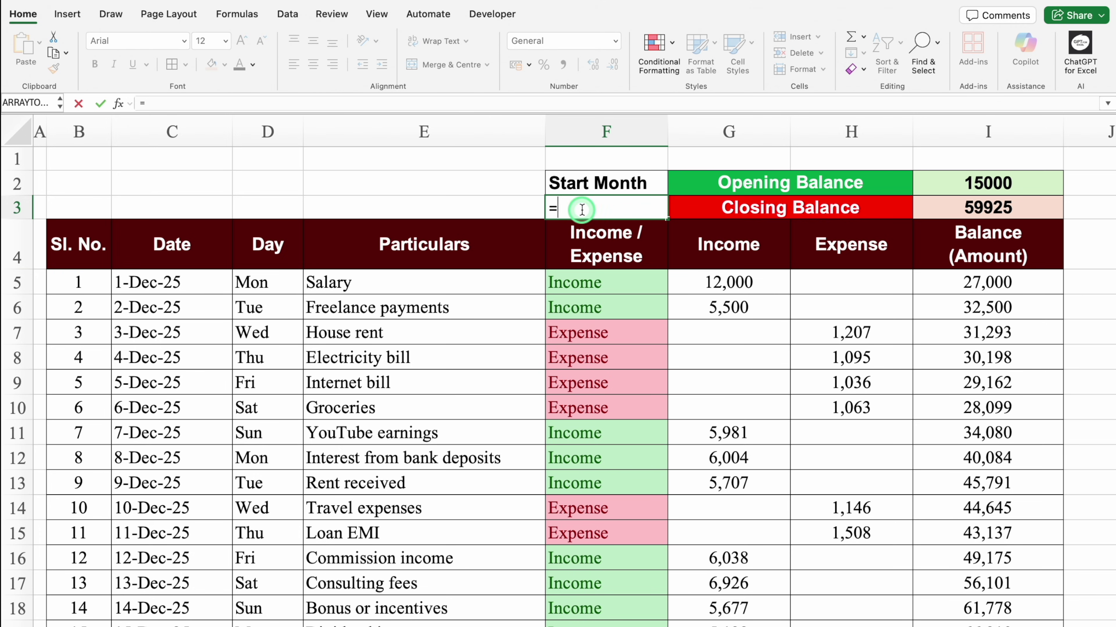
{"action": "left_click", "coordinate": [194, 281]}
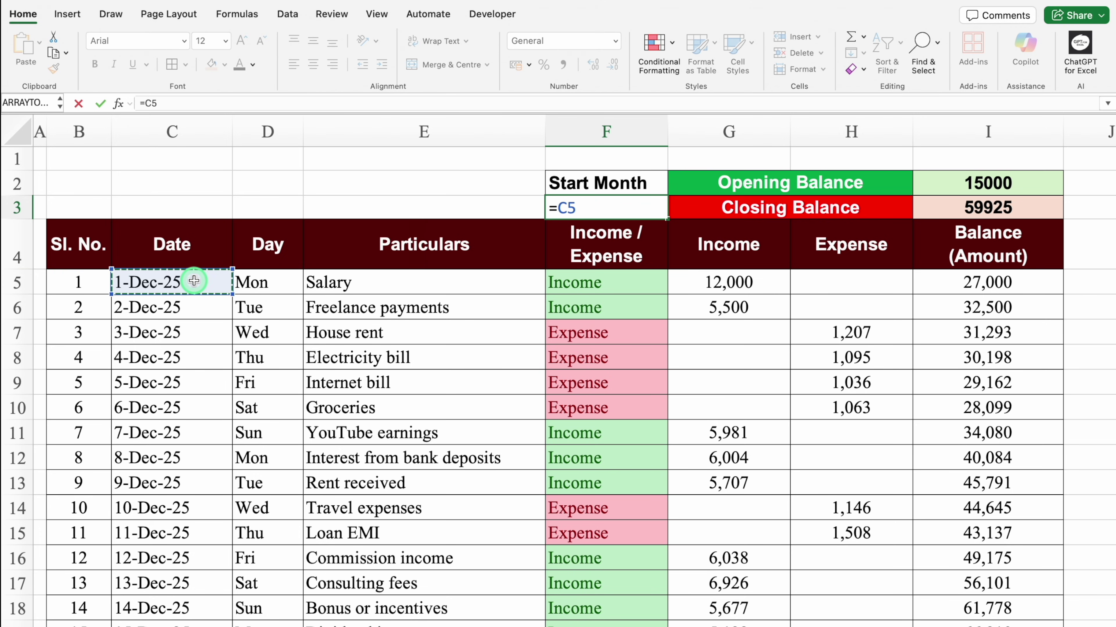
{"action": "key", "text": "Return"}
{"action": "left_click", "coordinate": [581, 205]}
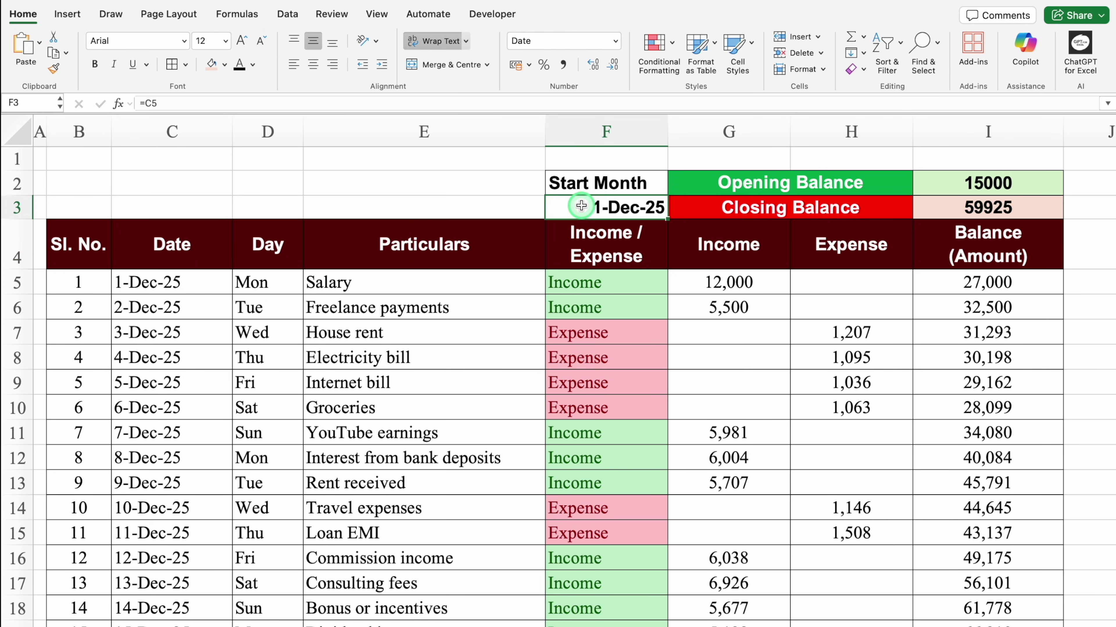
{"action": "left_click", "coordinate": [312, 64]}
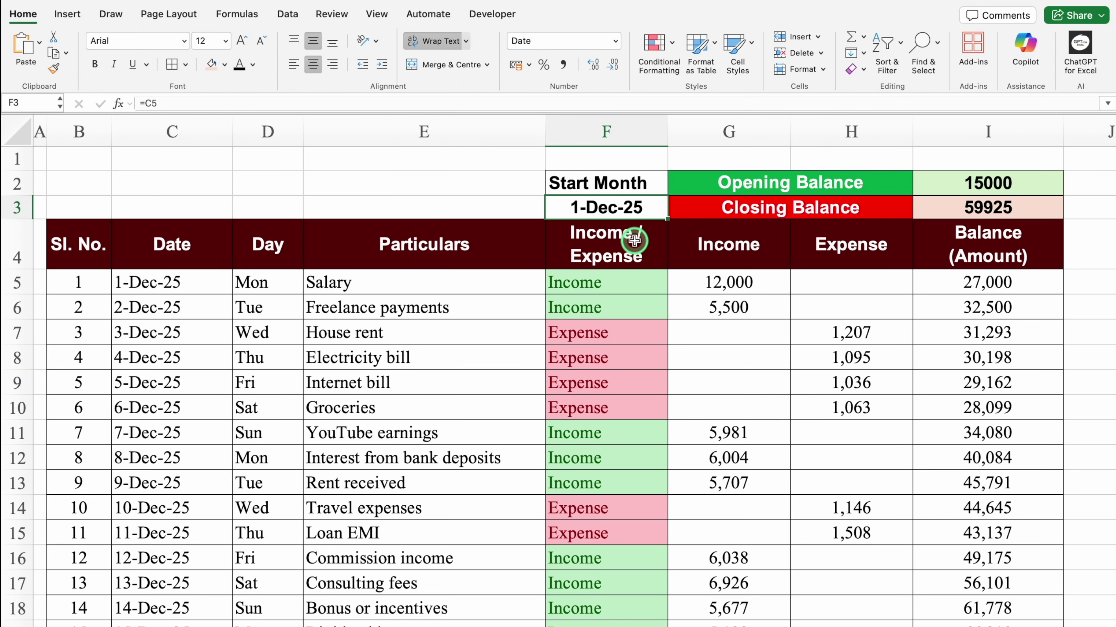
Step: Apply the custom number format mmm - yyyy to the start month date in F3
{"action": "key", "text": "super+1"}
{"action": "left_click", "coordinate": [396, 266]}
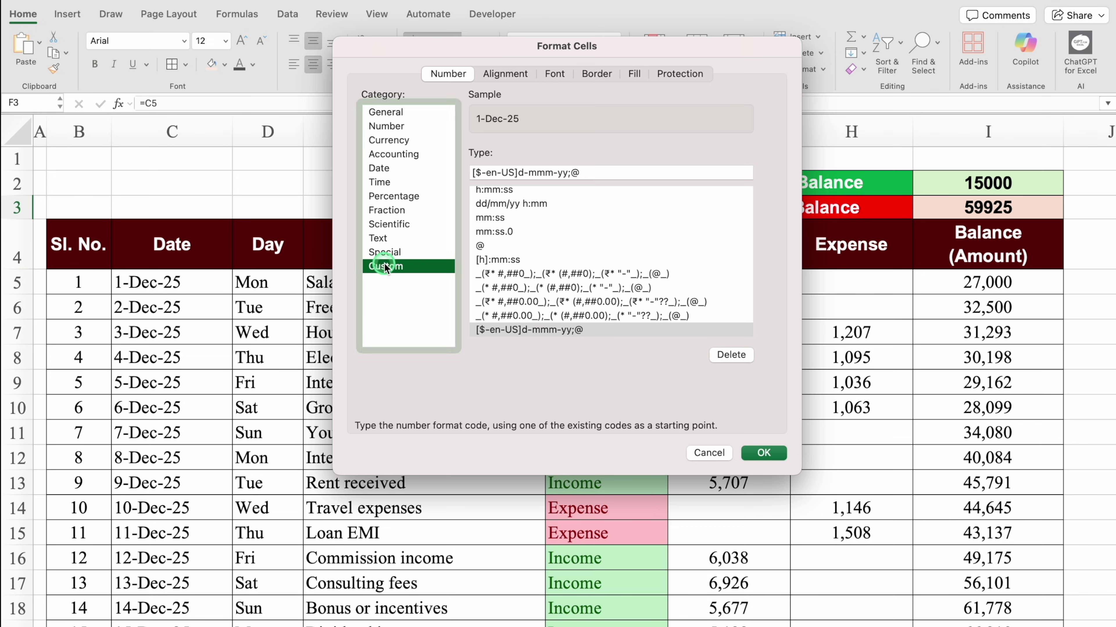
{"action": "left_click_drag", "start_coordinate": [596, 170], "coordinate": [454, 176]}
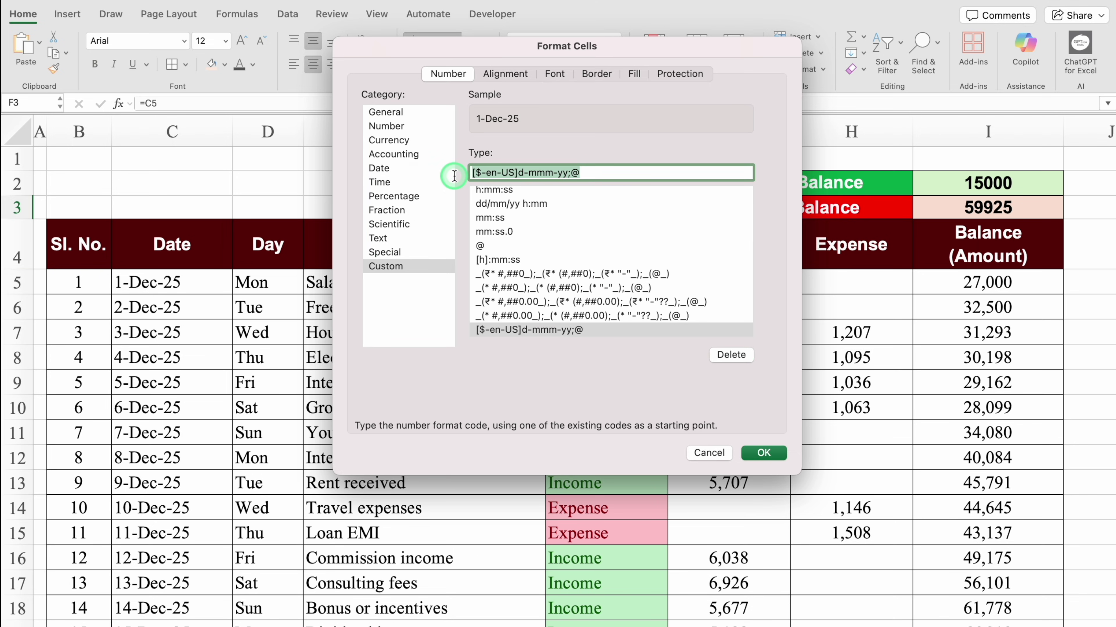
{"action": "key", "text": "BackSpace"}
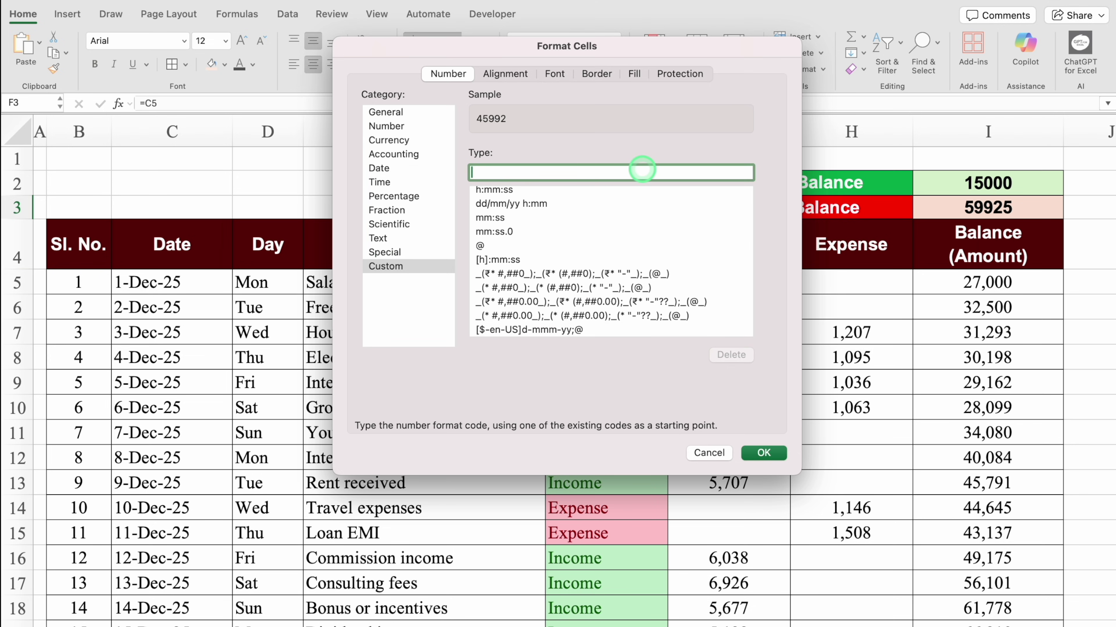
{"action": "type", "text": "mmm"}
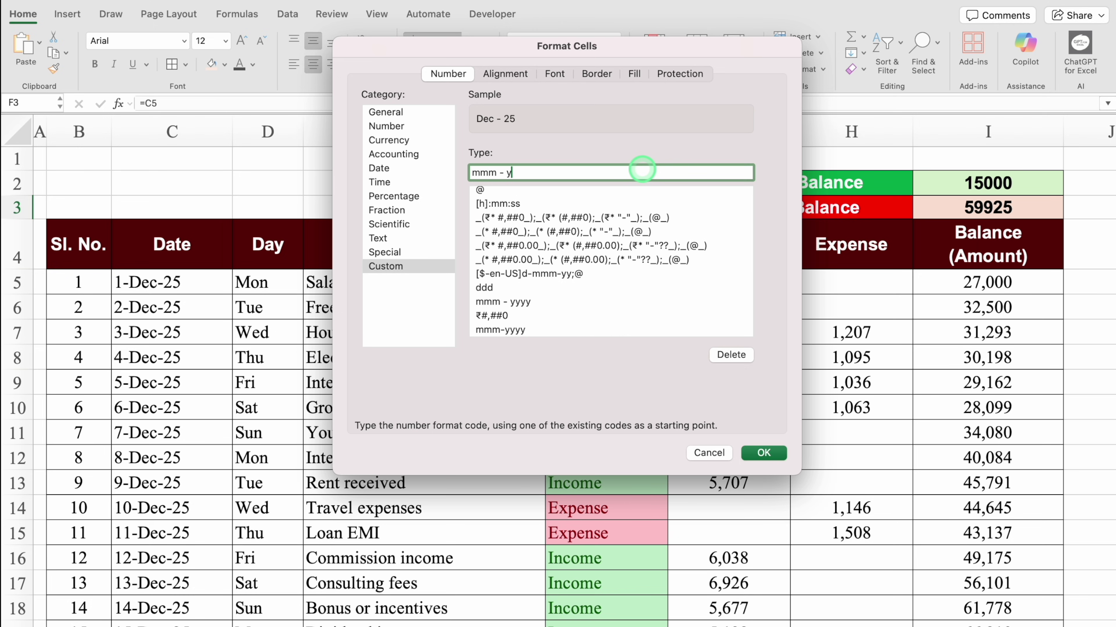
{"action": "type", "text": " - yyyy"}
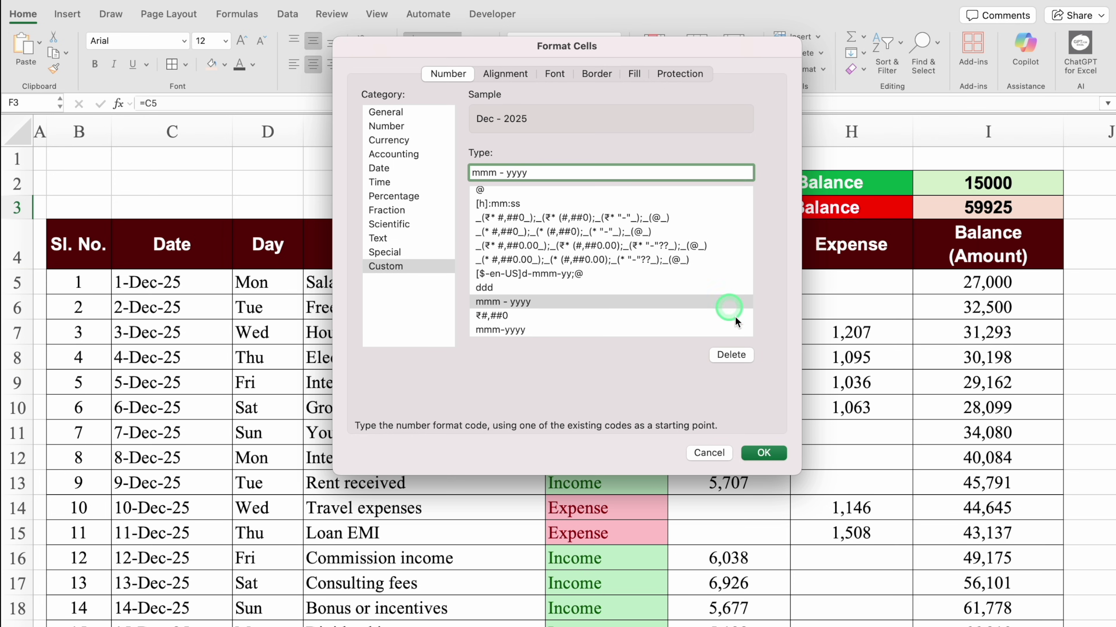
{"action": "left_click", "coordinate": [769, 454]}
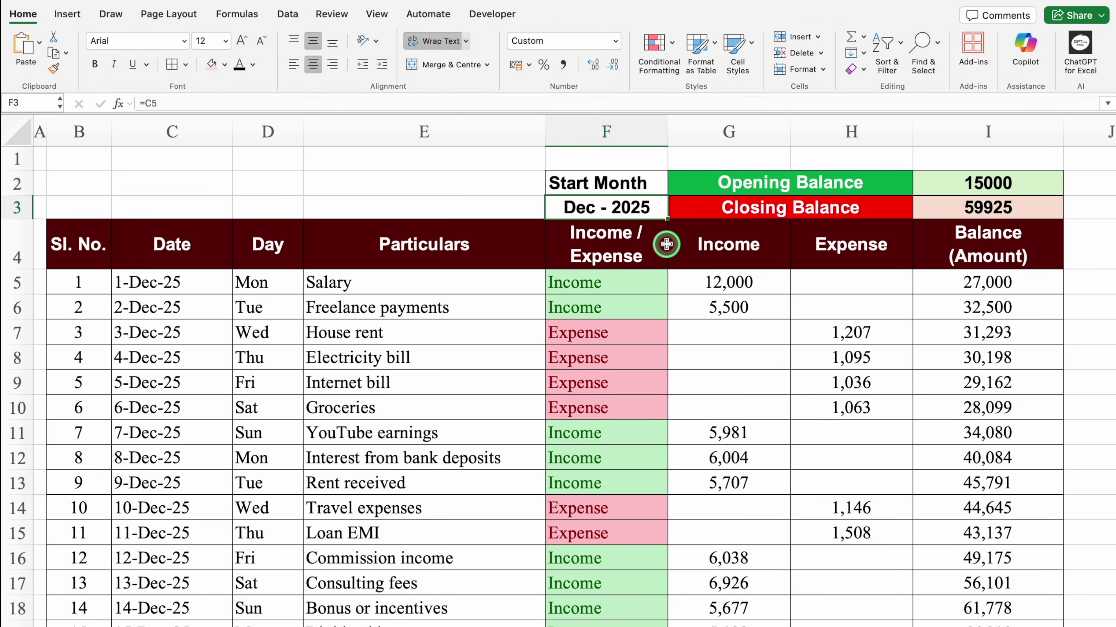
Step: Fill the start month cells F2:F3 with the standard orange colour
{"action": "left_click_drag", "start_coordinate": [641, 183], "coordinate": [642, 204]}
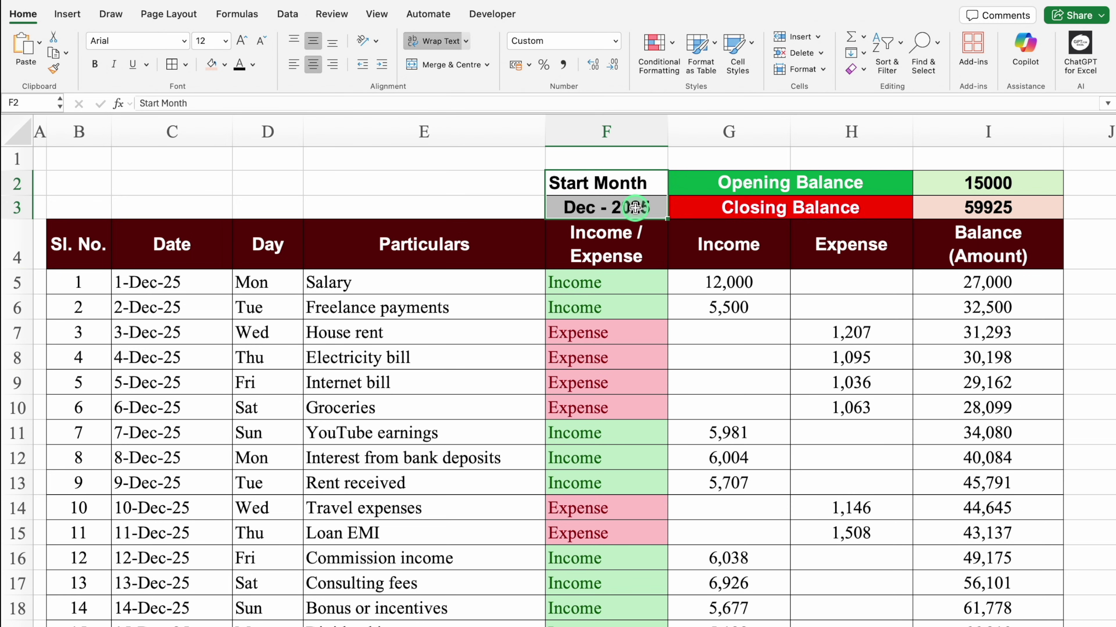
{"action": "left_click", "coordinate": [225, 65]}
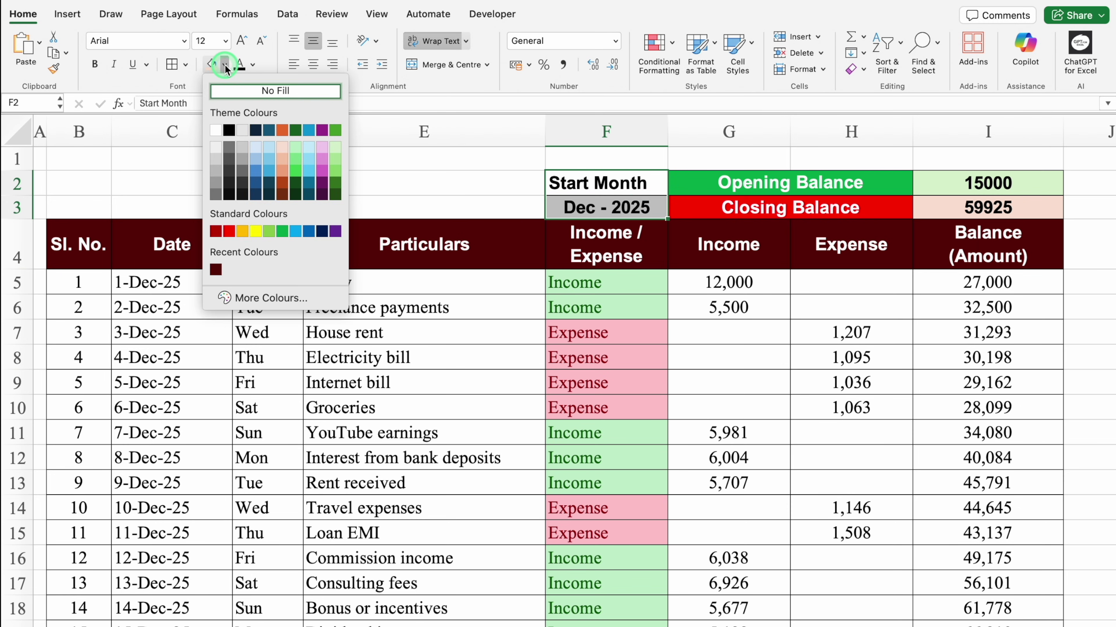
{"action": "left_click", "coordinate": [243, 231]}
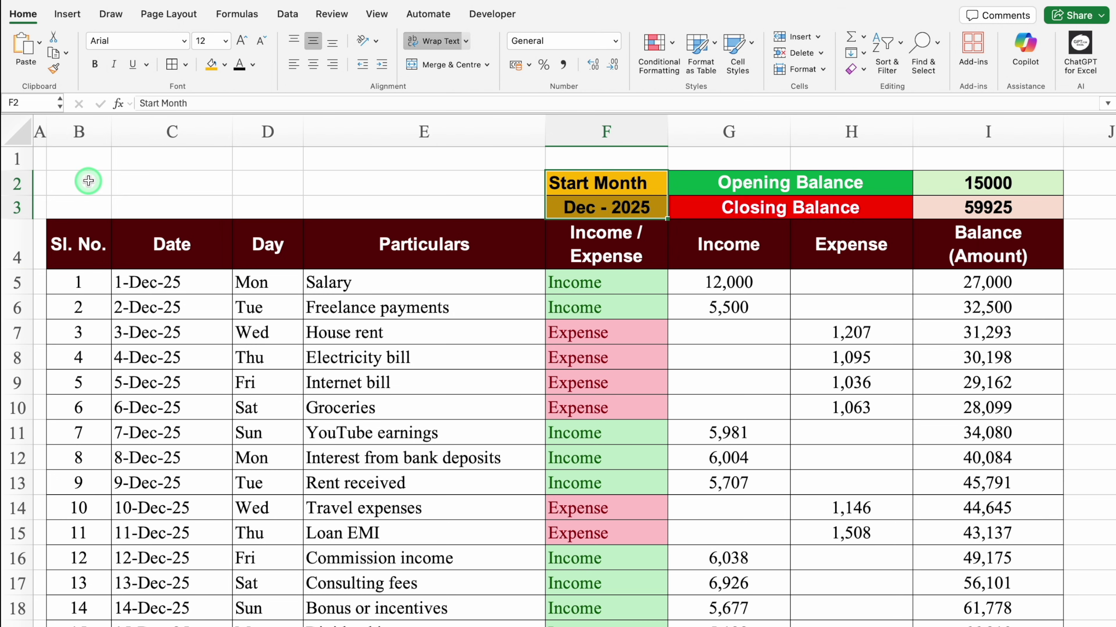
Step: Merge and centre the blank range B2:E3 above the table, leaving the merged cell selected
{"action": "left_click_drag", "start_coordinate": [89, 177], "coordinate": [346, 203]}
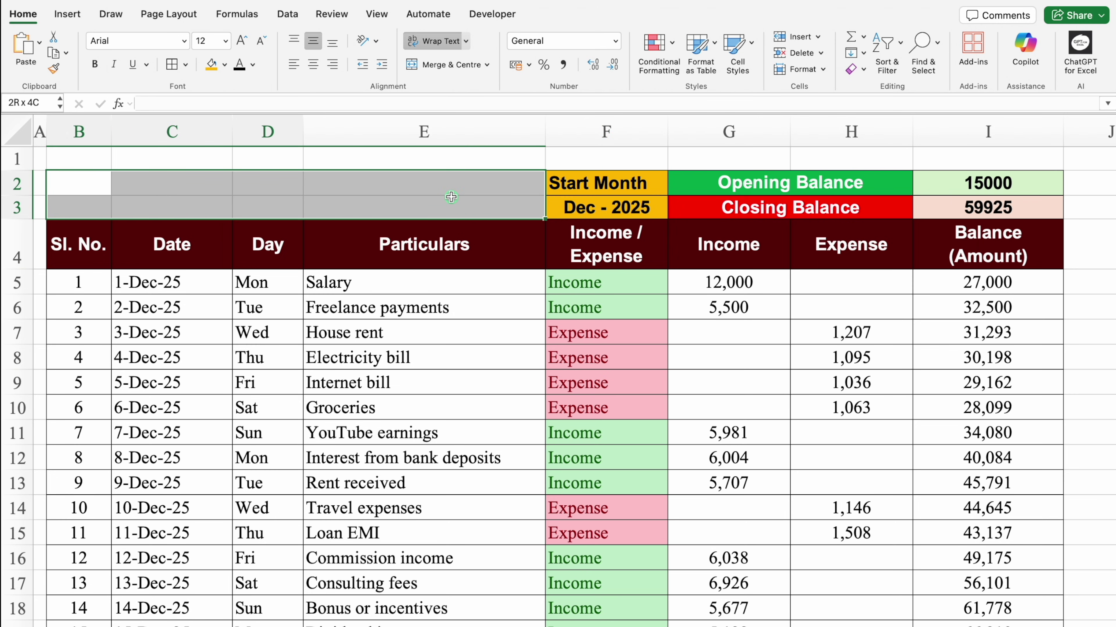
{"action": "left_click", "coordinate": [451, 64]}
{"action": "left_click", "coordinate": [433, 175]}
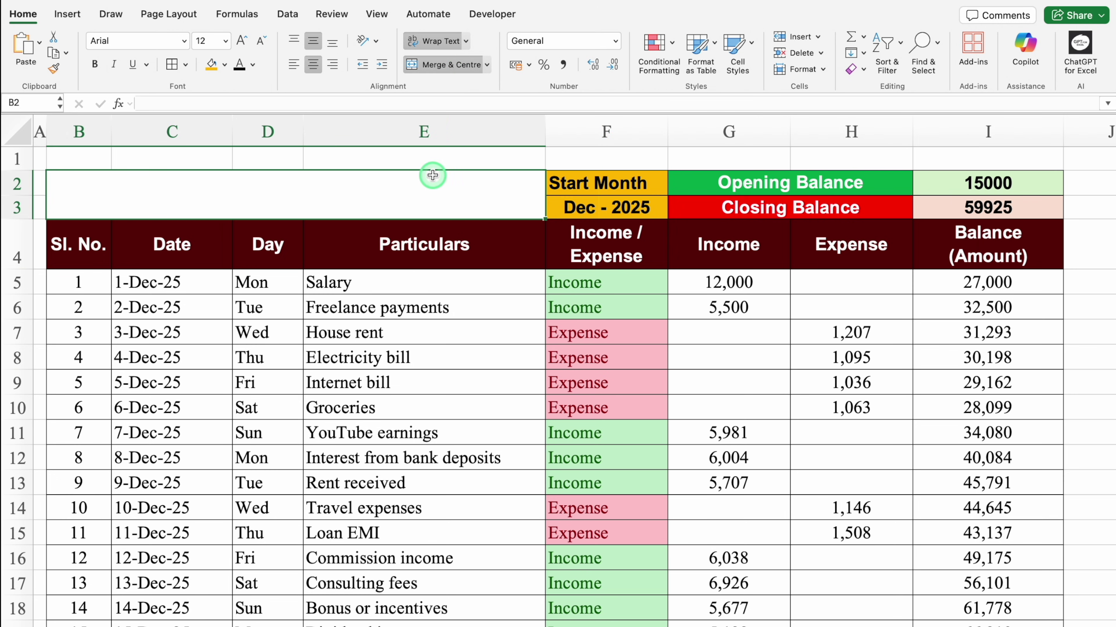
Step: Copy the full header text Income / Expense from F4 and leave the cell unchanged
{"action": "left_click", "coordinate": [621, 245]}
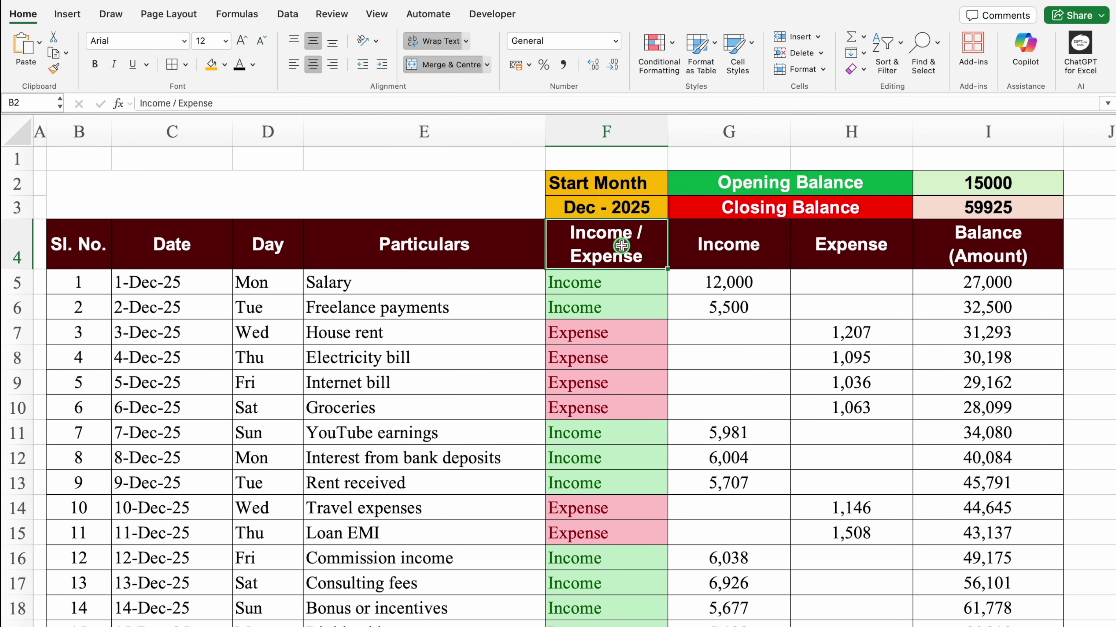
{"action": "double_click", "coordinate": [182, 103]}
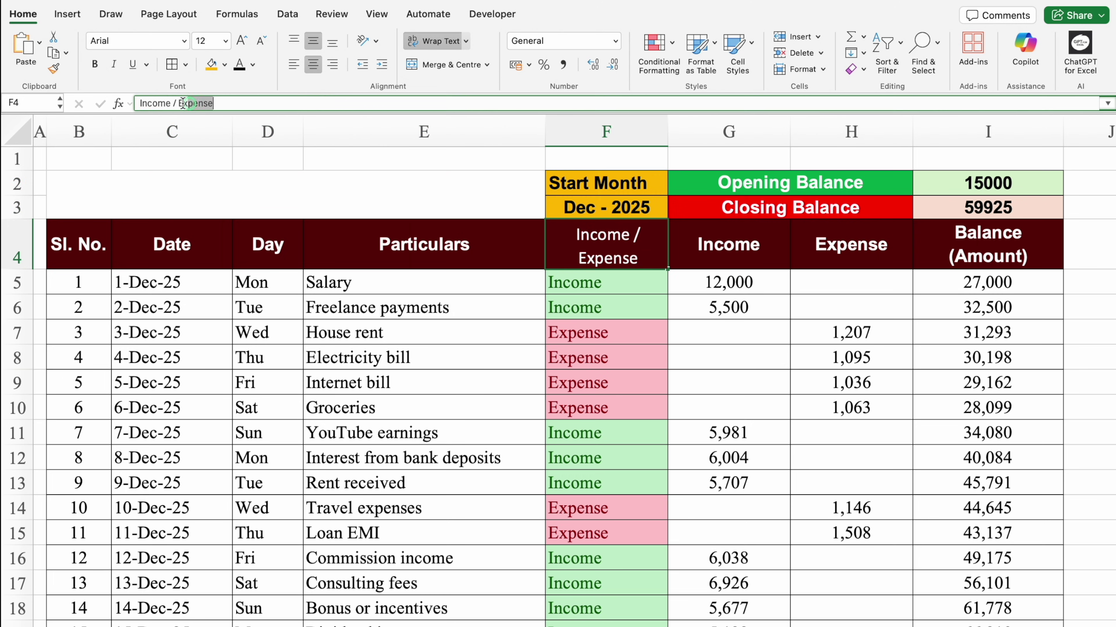
{"action": "left_click_drag", "start_coordinate": [182, 103], "coordinate": [133, 103]}
{"action": "key", "text": "super+c"}
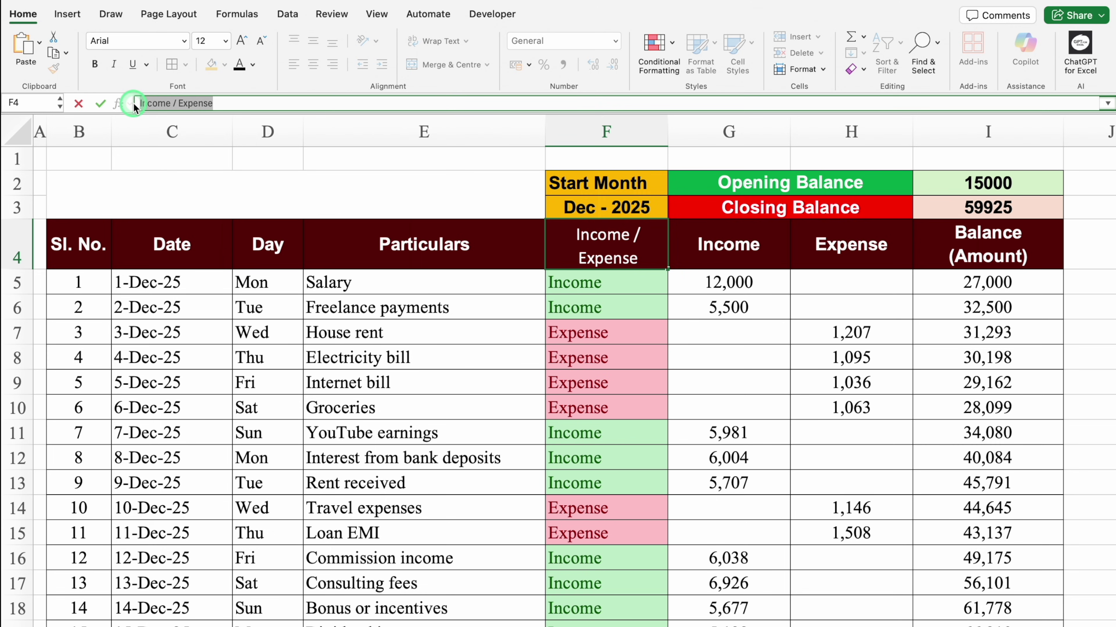
{"action": "key", "text": "Return"}
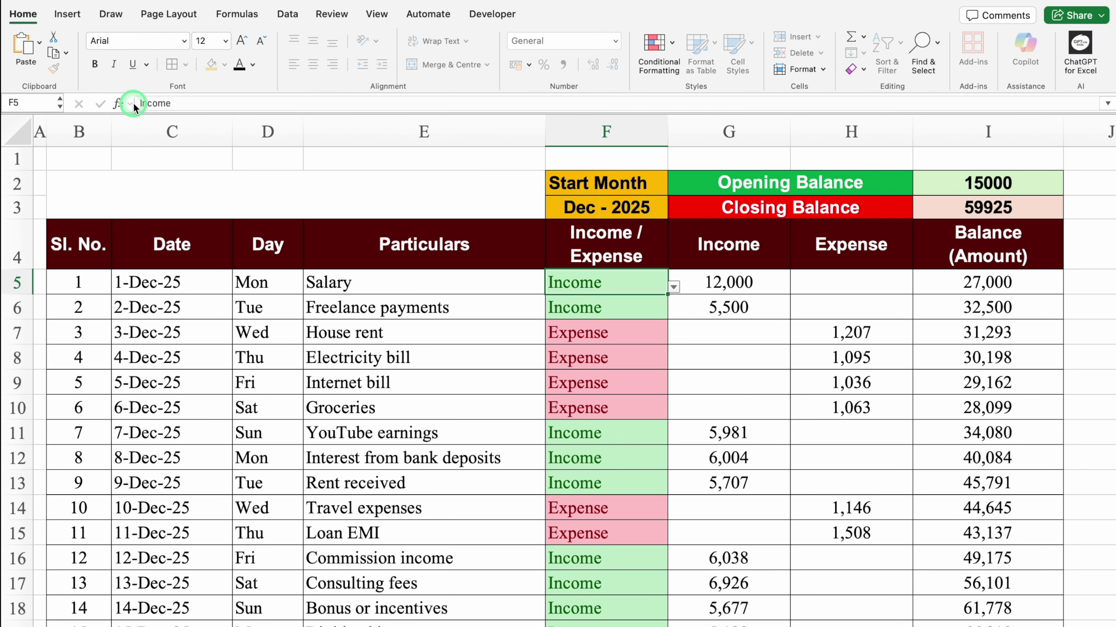
Step: Enter the heading Income / Expense Details in the merged cell B2, reusing the copied Income / Expense text
{"action": "left_click", "coordinate": [170, 194]}
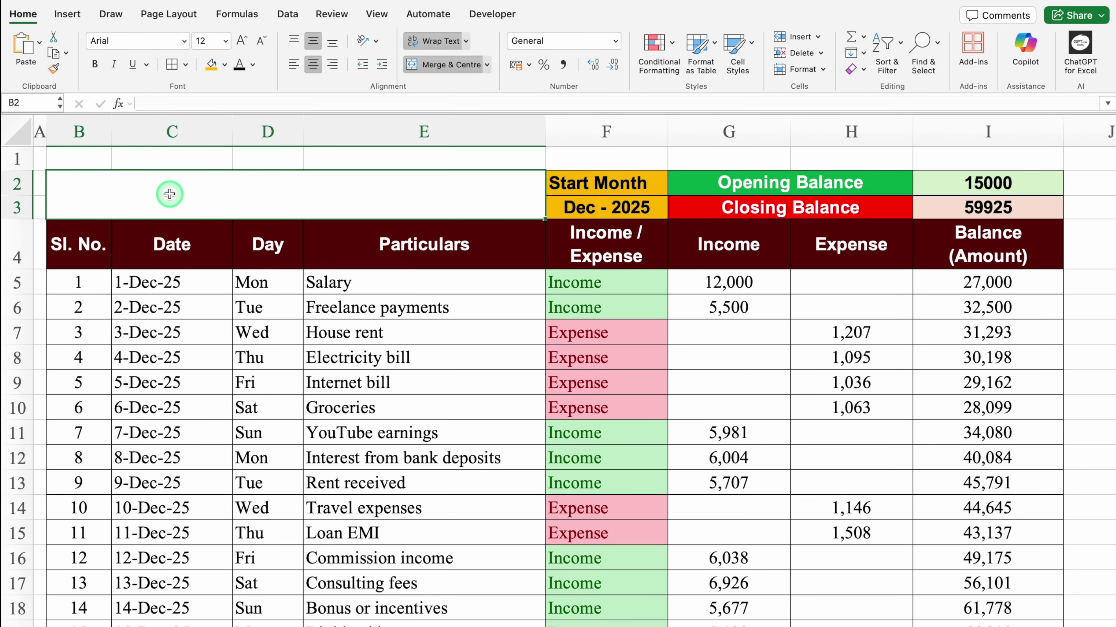
{"action": "double_click", "coordinate": [170, 193]}
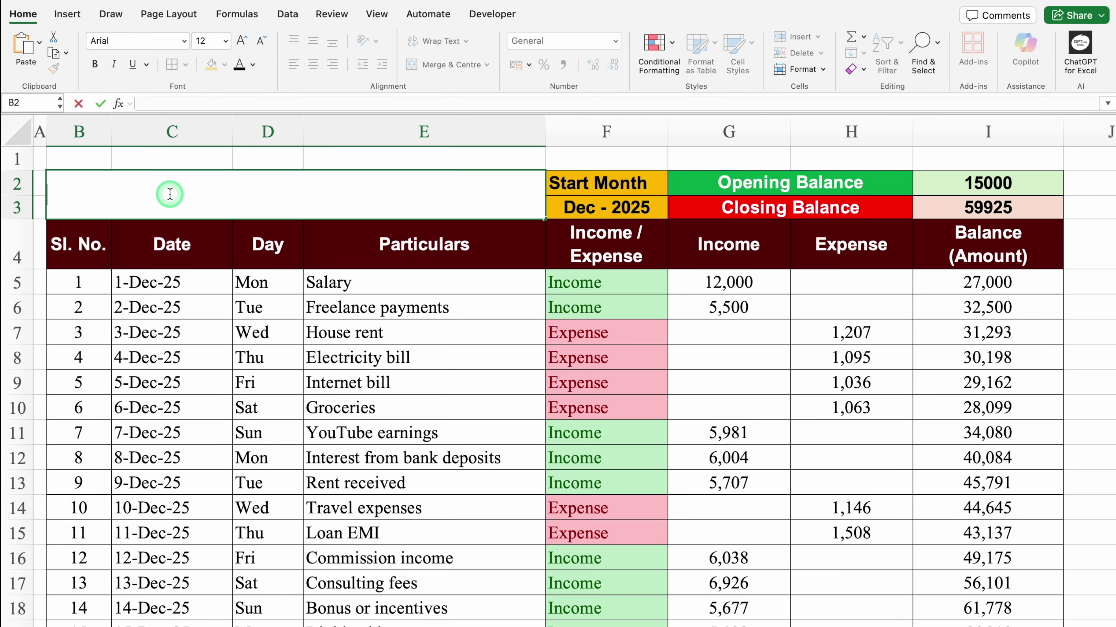
{"action": "key", "text": "super+v"}
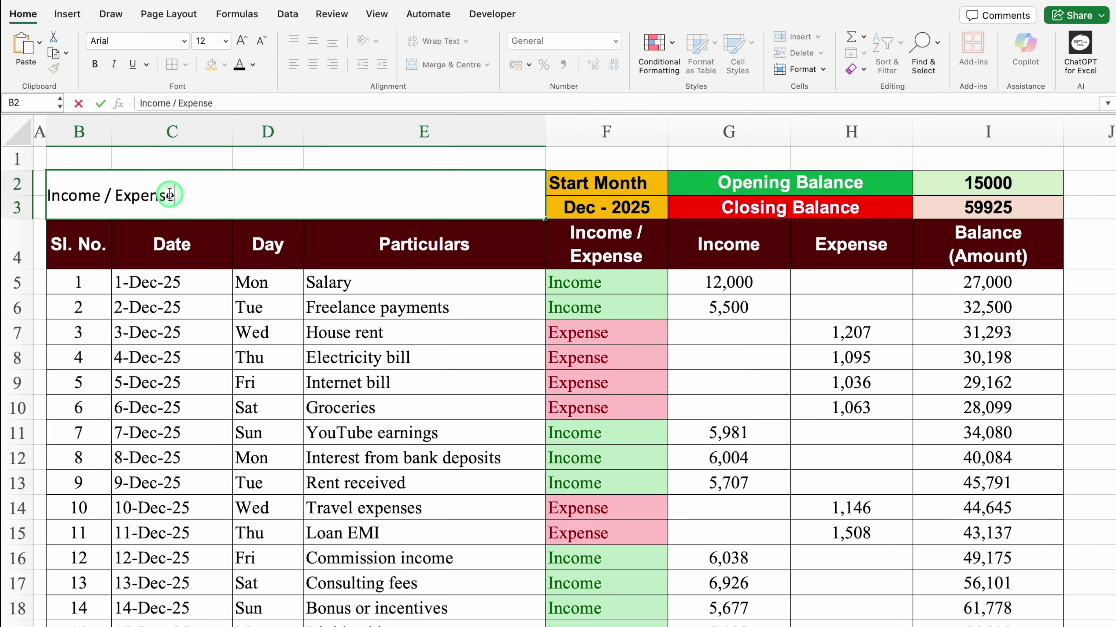
{"action": "key", "text": "Return"}
{"action": "double_click", "coordinate": [394, 192]}
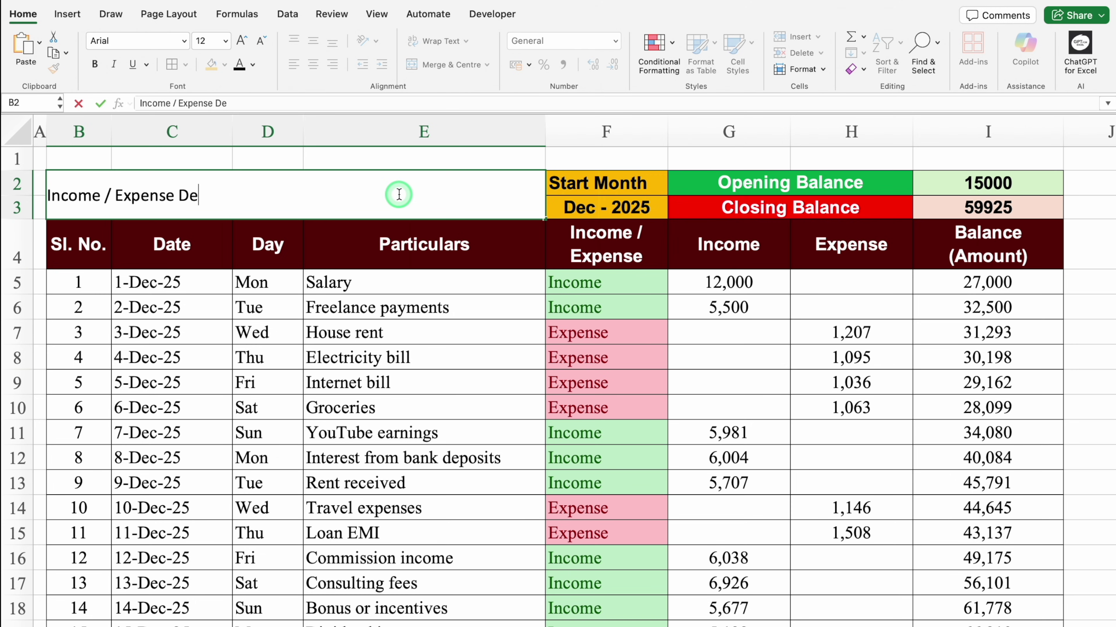
{"action": "type", "text": "Details"}
{"action": "key", "text": "Return"}
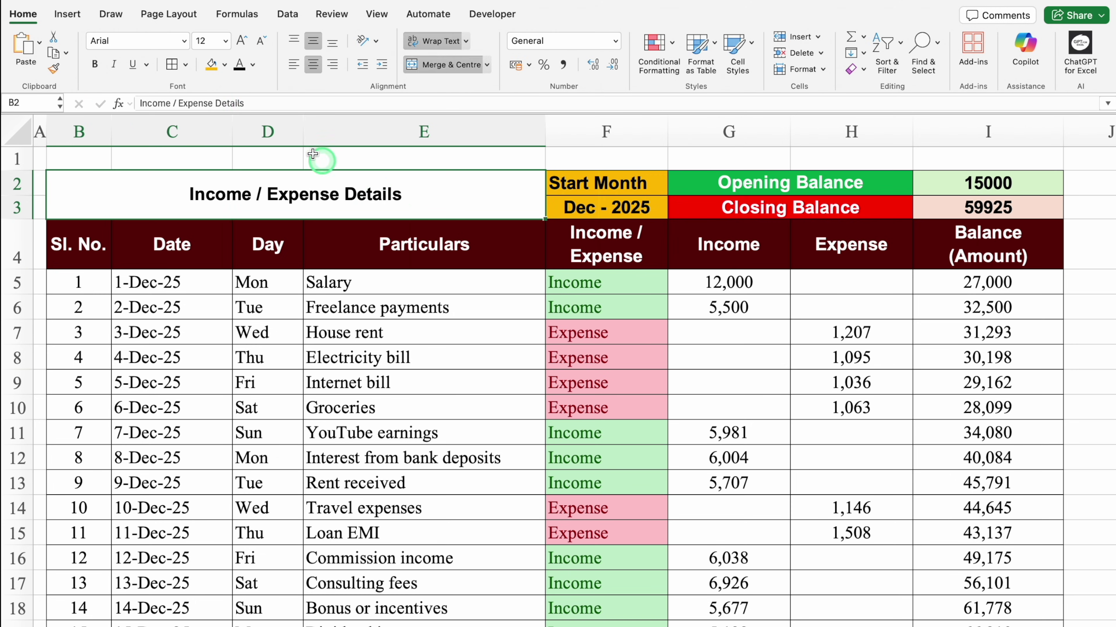
Step: Format the Income / Expense Details heading with a dark grey fill, white text and font size 20
{"action": "left_click", "coordinate": [224, 65]}
{"action": "left_click", "coordinate": [229, 147]}
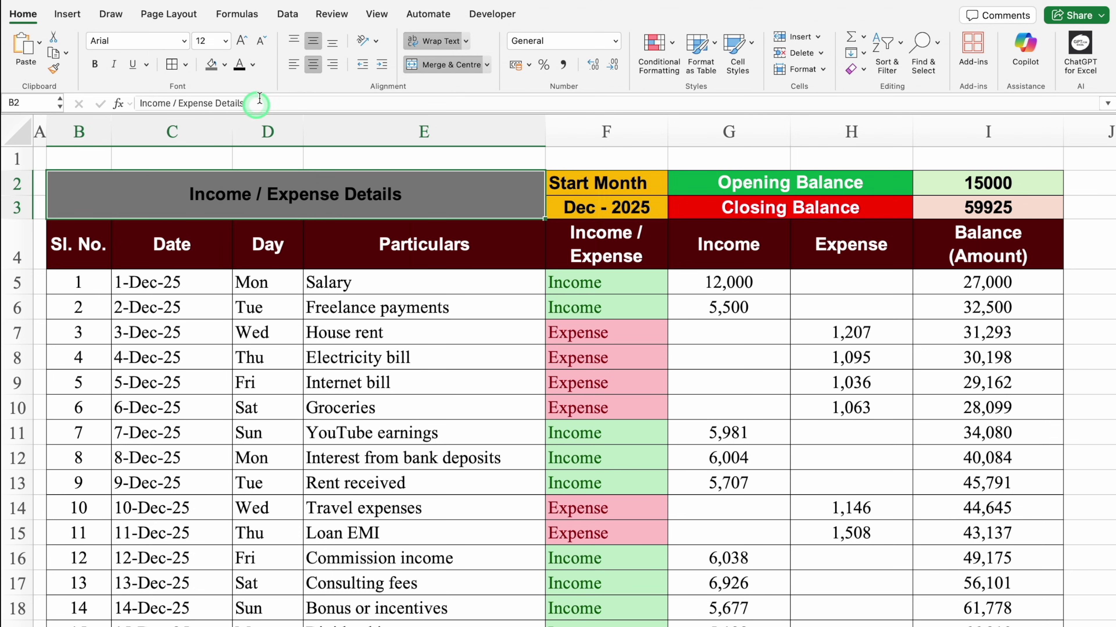
{"action": "left_click", "coordinate": [252, 64]}
{"action": "left_click", "coordinate": [245, 128]}
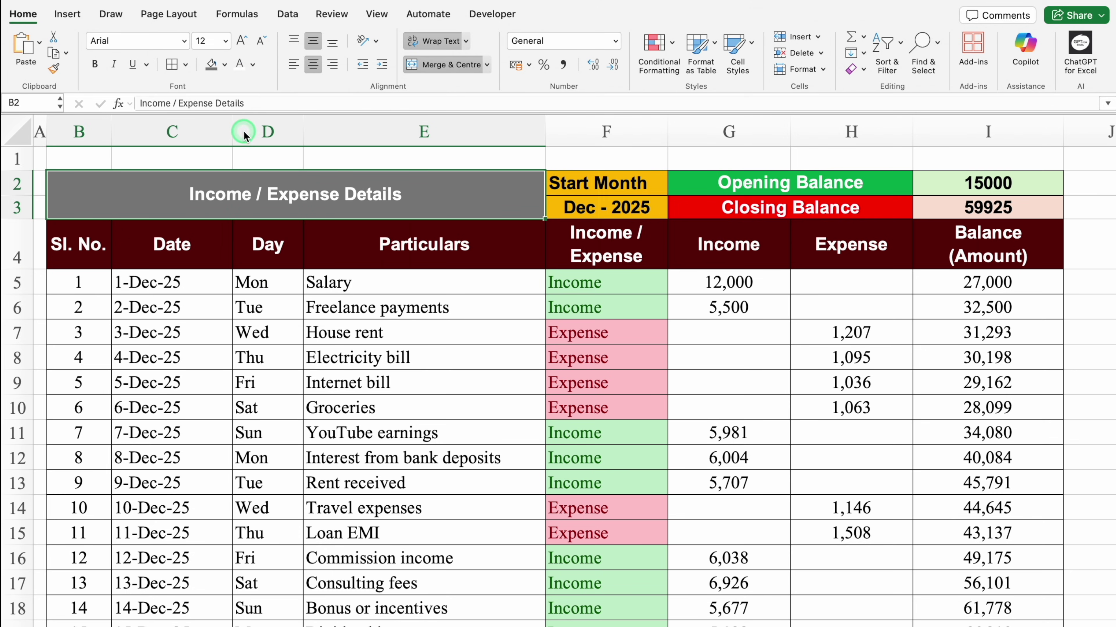
{"action": "left_click", "coordinate": [241, 42]}
{"action": "left_click", "coordinate": [241, 41]}
{"action": "left_click", "coordinate": [241, 42]}
{"action": "left_click", "coordinate": [241, 42]}
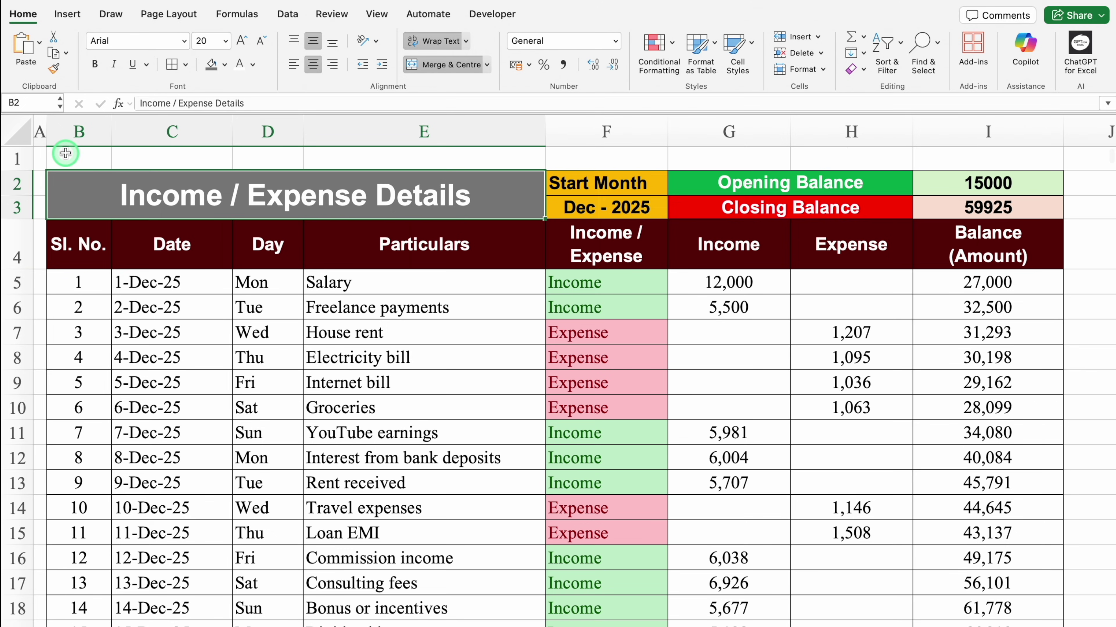
Step: Increase the height of row 1 to about three times its size and merge and centre B1:I1
{"action": "left_click", "coordinate": [21, 160]}
{"action": "left_click_drag", "start_coordinate": [22, 170], "coordinate": [27, 218]}
{"action": "left_click", "coordinate": [77, 179]}
{"action": "left_click_drag", "start_coordinate": [83, 181], "coordinate": [926, 201]}
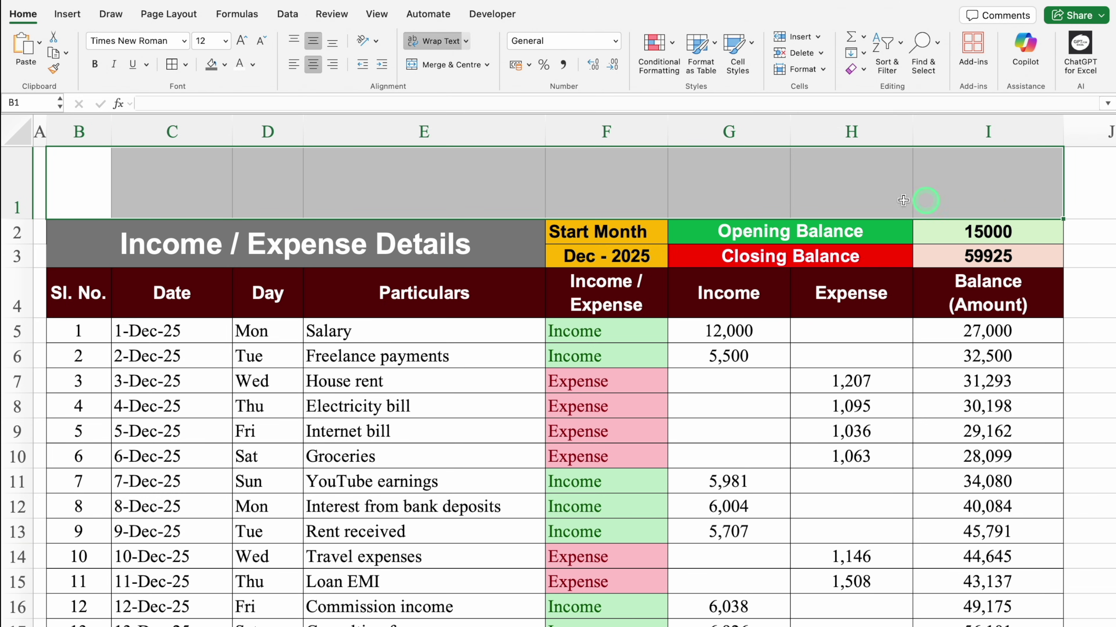
{"action": "left_click", "coordinate": [424, 65]}
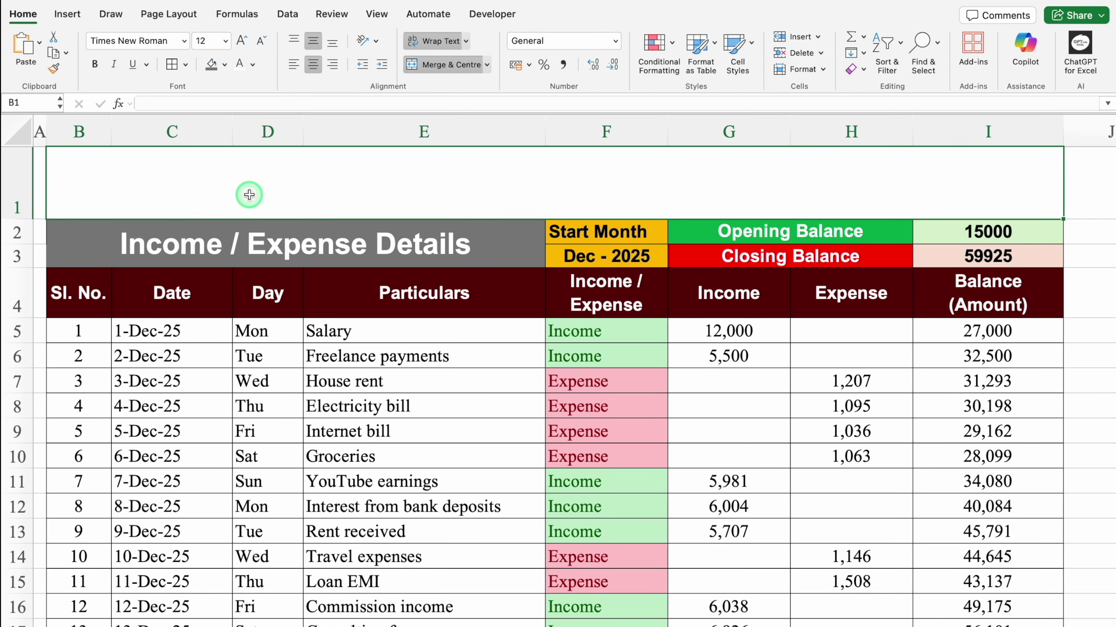
Step: Enter the title Daily Income / Expense Sheet in the merged cell B1 and set its font to Arial Black
{"action": "type", "text": "Daily Income / Expense Sheet"}
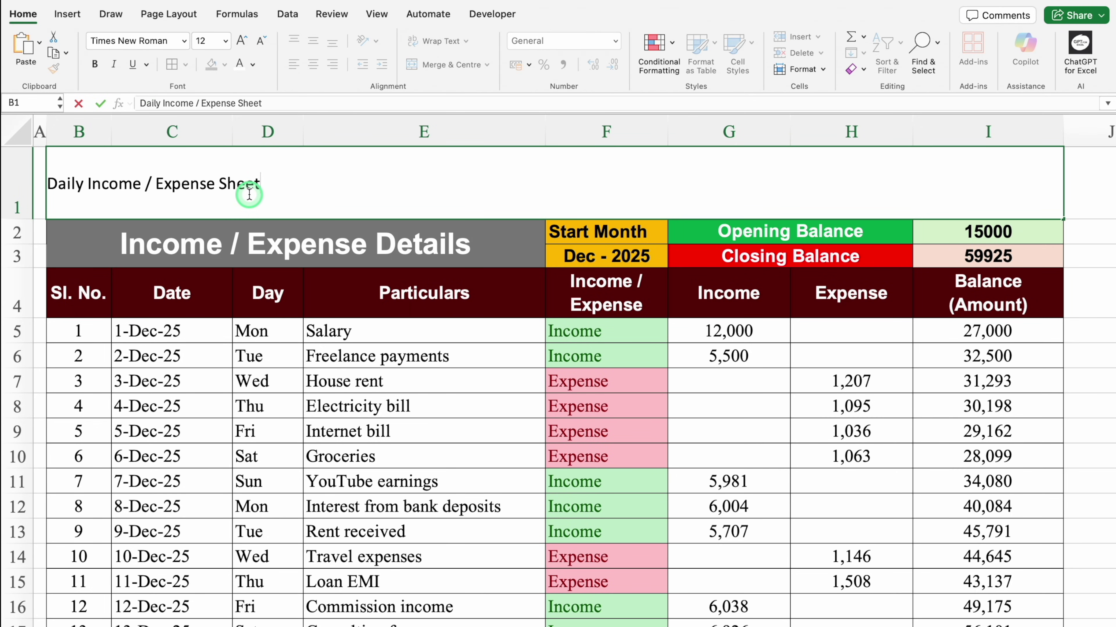
{"action": "key", "text": "ctrl+Return"}
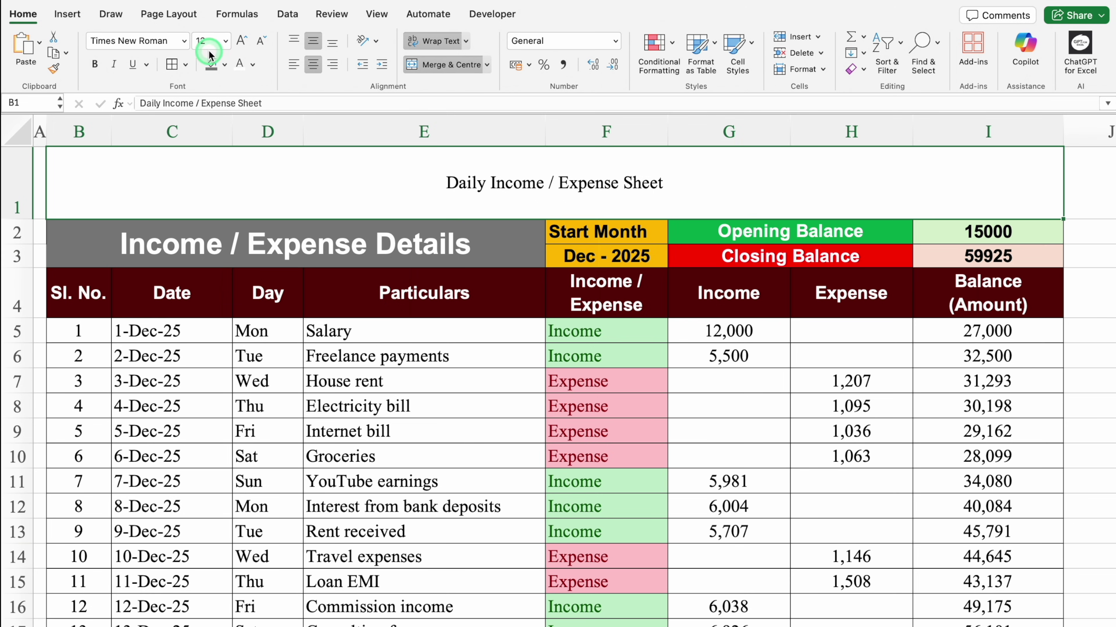
{"action": "left_click", "coordinate": [184, 41]}
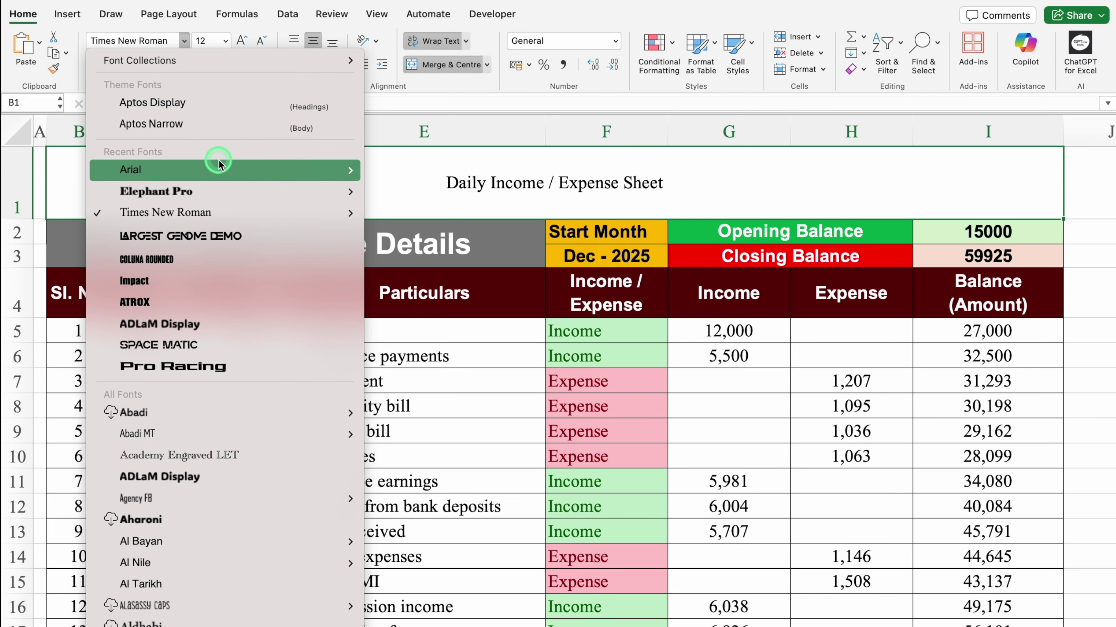
{"action": "mouse_move", "coordinate": [219, 169]}
{"action": "left_click", "coordinate": [444, 349]}
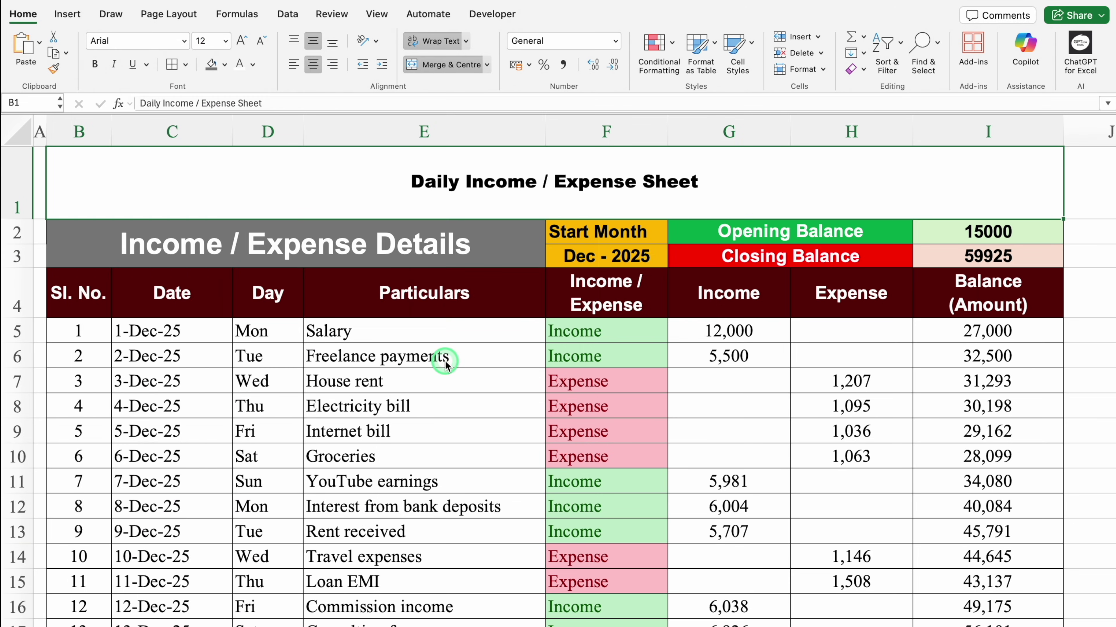
Step: Colour the Daily Income / Expense Sheet title blue and enlarge it to font size 28
{"action": "left_click", "coordinate": [253, 64]}
{"action": "left_click", "coordinate": [335, 234]}
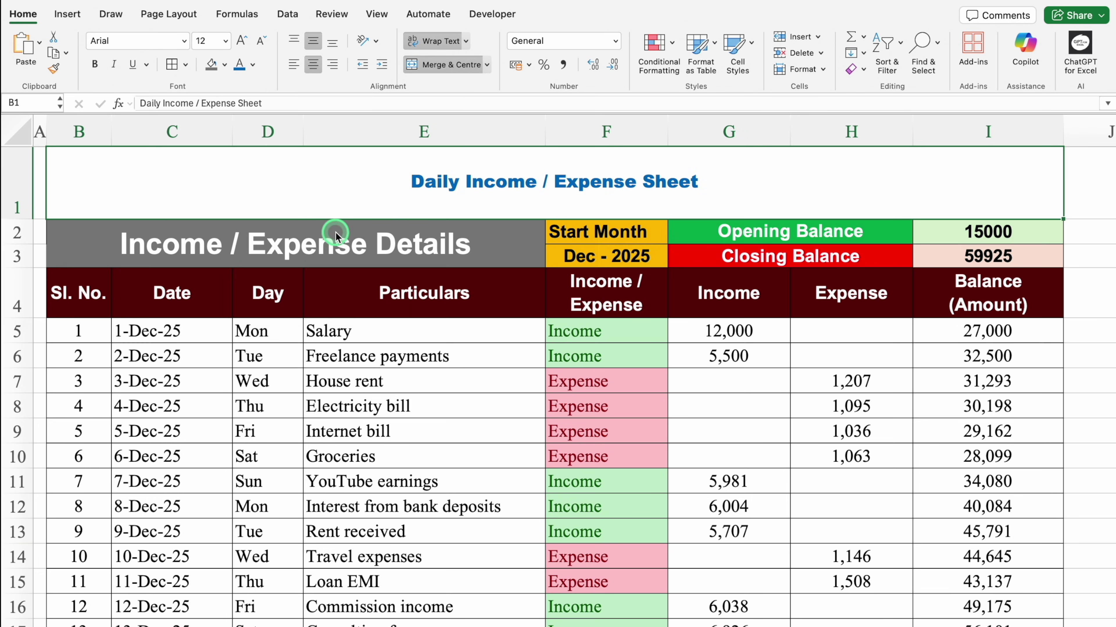
{"action": "left_click", "coordinate": [241, 41]}
{"action": "left_click", "coordinate": [239, 41]}
{"action": "left_click", "coordinate": [240, 41]}
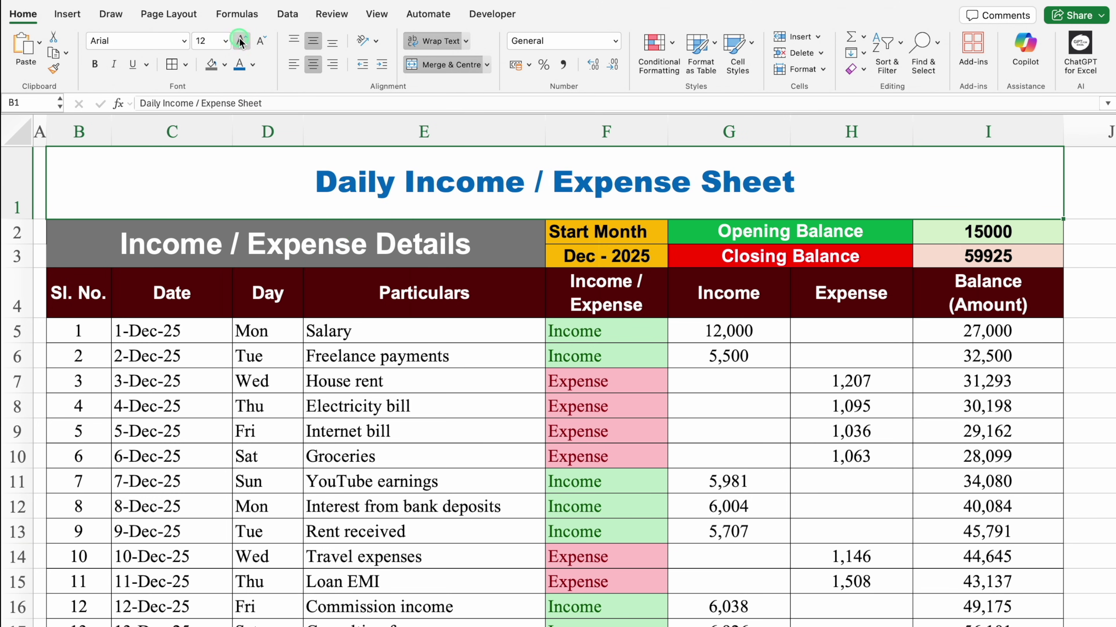
{"action": "left_click", "coordinate": [239, 41]}
{"action": "left_click", "coordinate": [240, 41]}
{"action": "left_click", "coordinate": [239, 41]}
{"action": "left_click", "coordinate": [240, 41]}
{"action": "left_click", "coordinate": [240, 41]}
{"action": "left_click", "coordinate": [240, 41]}
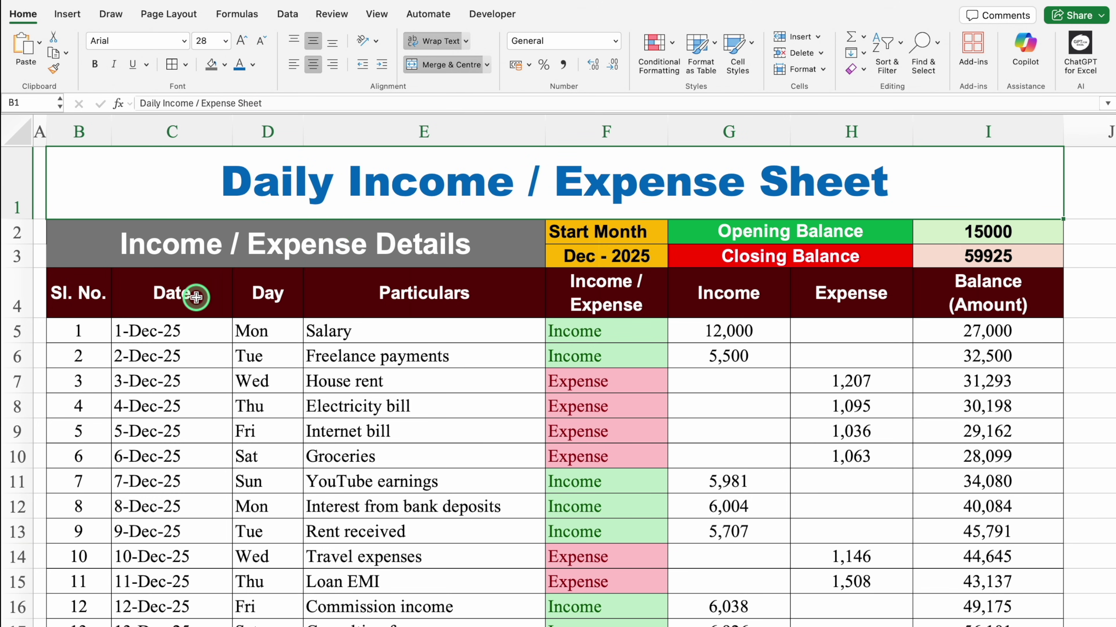
Step: Hide the worksheet gridlines and select the blank cell K13 outside the table
{"action": "left_click", "coordinate": [155, 249]}
{"action": "left_click", "coordinate": [379, 15]}
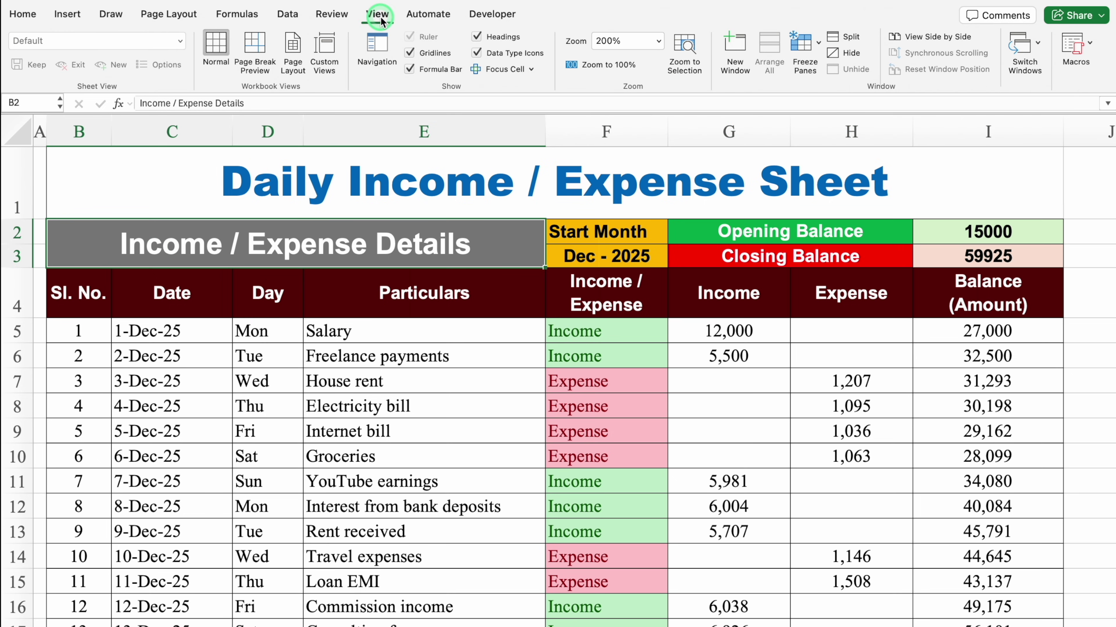
{"action": "scroll", "coordinate": [818, 305], "scroll_direction": "down", "scroll_amount": 1}
{"action": "scroll", "coordinate": [964, 450], "scroll_direction": "down", "scroll_amount": 2}
{"action": "left_click", "coordinate": [964, 450]}
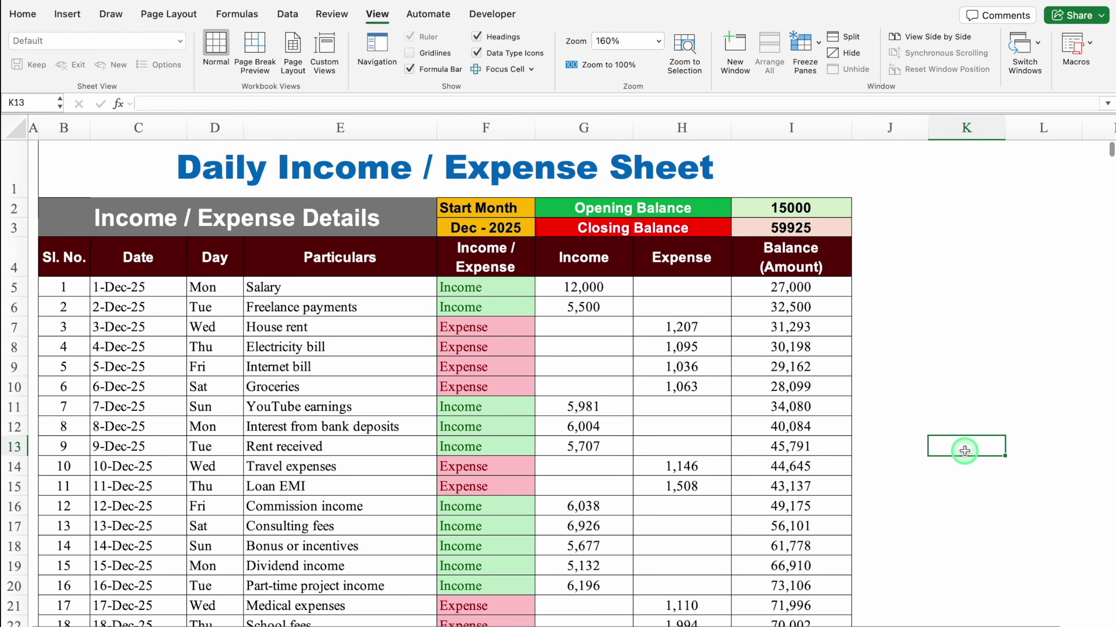